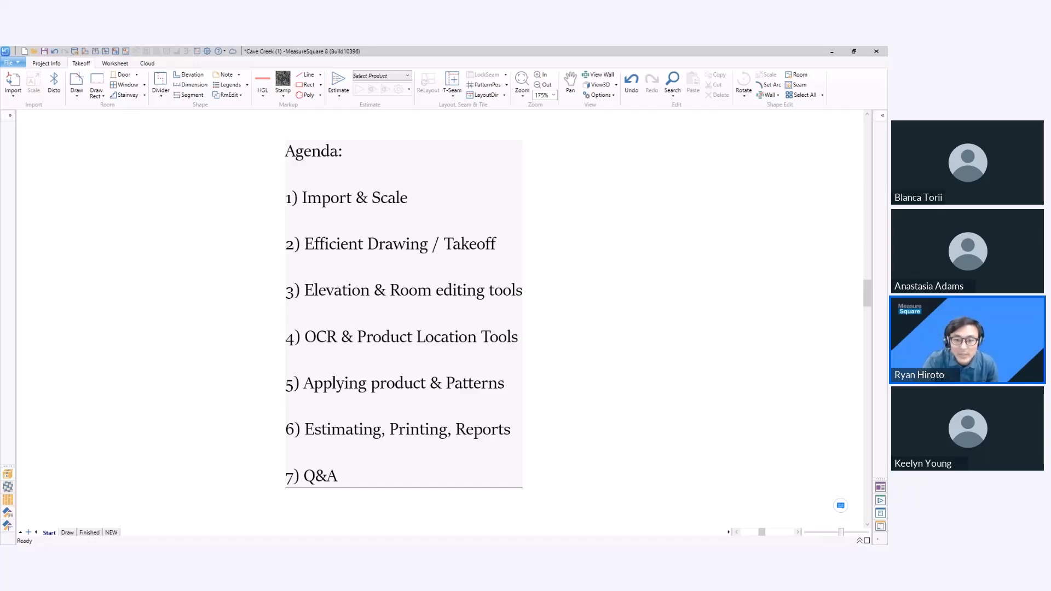
Review the agenda and the finished Cave Creek floor plan takeoff with its proposal
{"action": "scroll", "coordinate": [584, 346], "scroll_direction": "down", "scroll_amount": 2}
{"action": "scroll", "coordinate": [692, 343], "scroll_direction": "down", "scroll_amount": 1}
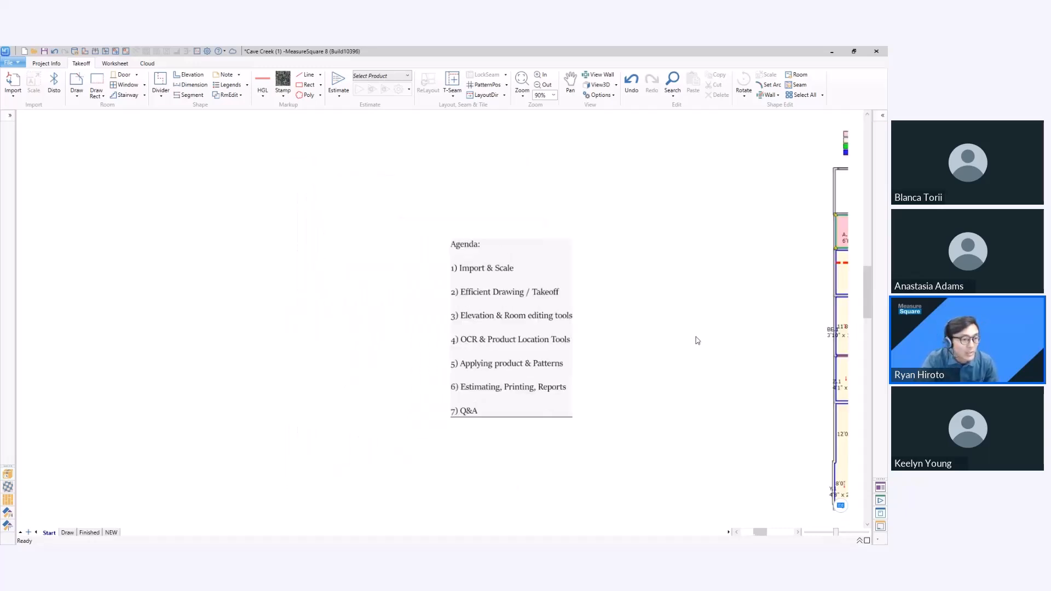
{"action": "middle_click_drag", "start_coordinate": [657, 331], "coordinate": [385, 316]}
{"action": "scroll", "coordinate": [471, 310], "scroll_direction": "down", "scroll_amount": 1}
{"action": "middle_click_drag", "start_coordinate": [648, 295], "coordinate": [429, 301]}
{"action": "scroll", "coordinate": [471, 296], "scroll_direction": "up", "scroll_amount": 1}
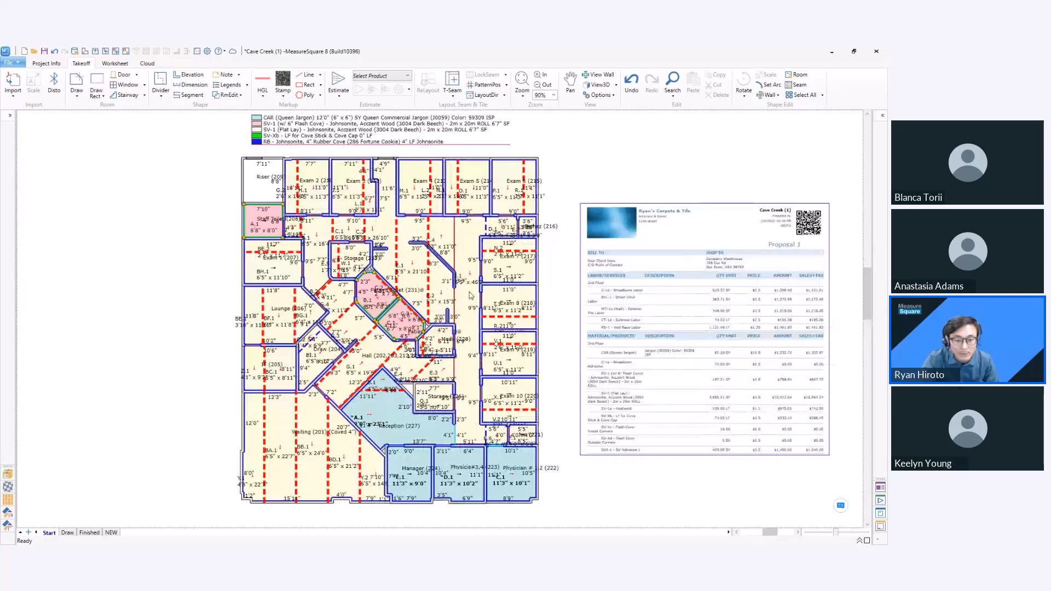
{"action": "middle_click_drag", "start_coordinate": [470, 296], "coordinate": [443, 312]}
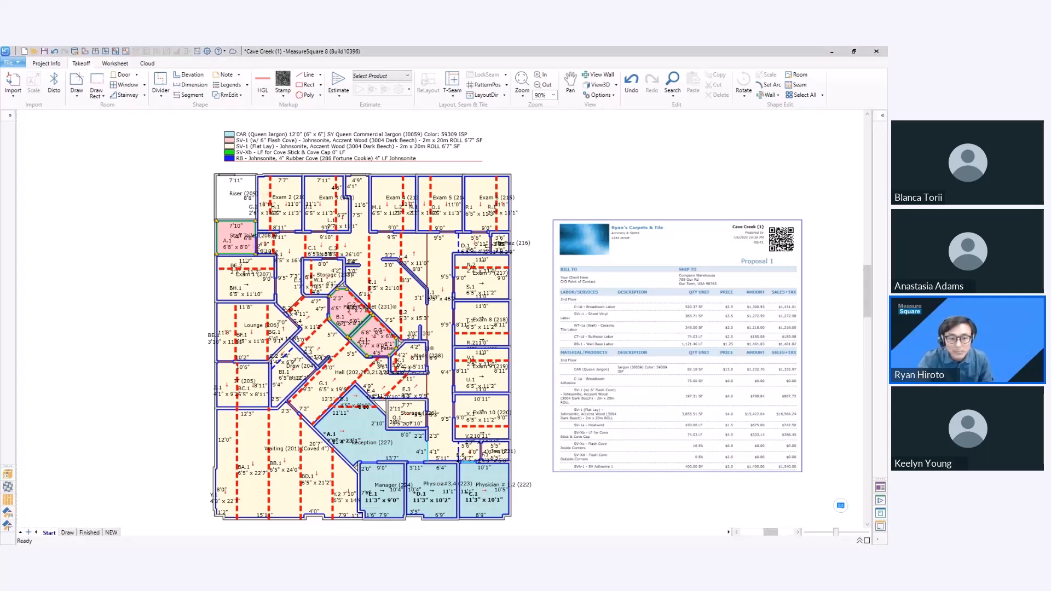
Open the NEW page and delete the rectangular room drawn on it
{"action": "left_click", "coordinate": [112, 533]}
{"action": "left_click", "coordinate": [374, 368]}
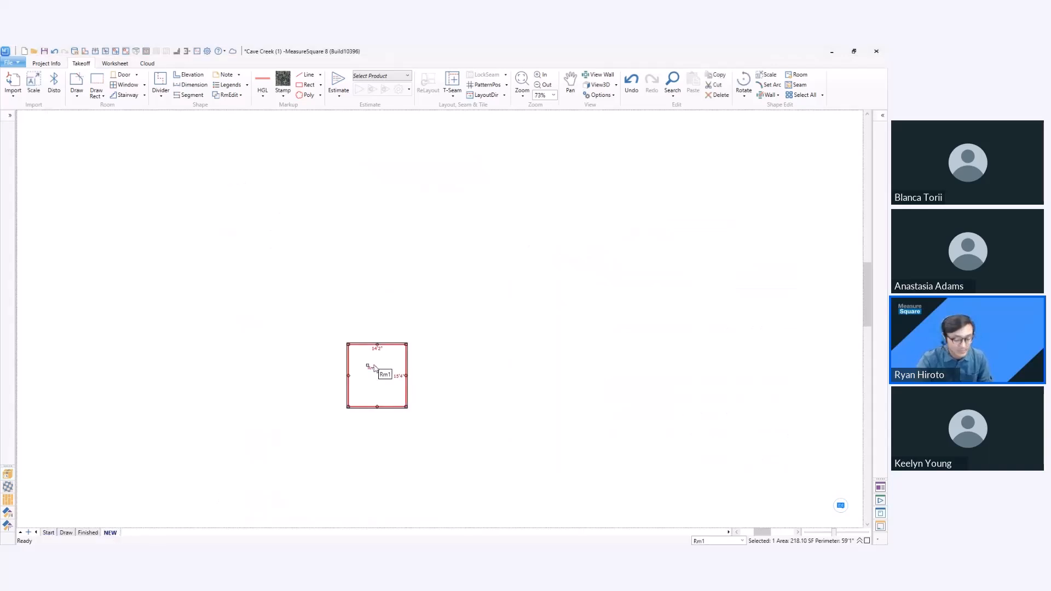
{"action": "key", "text": "Delete"}
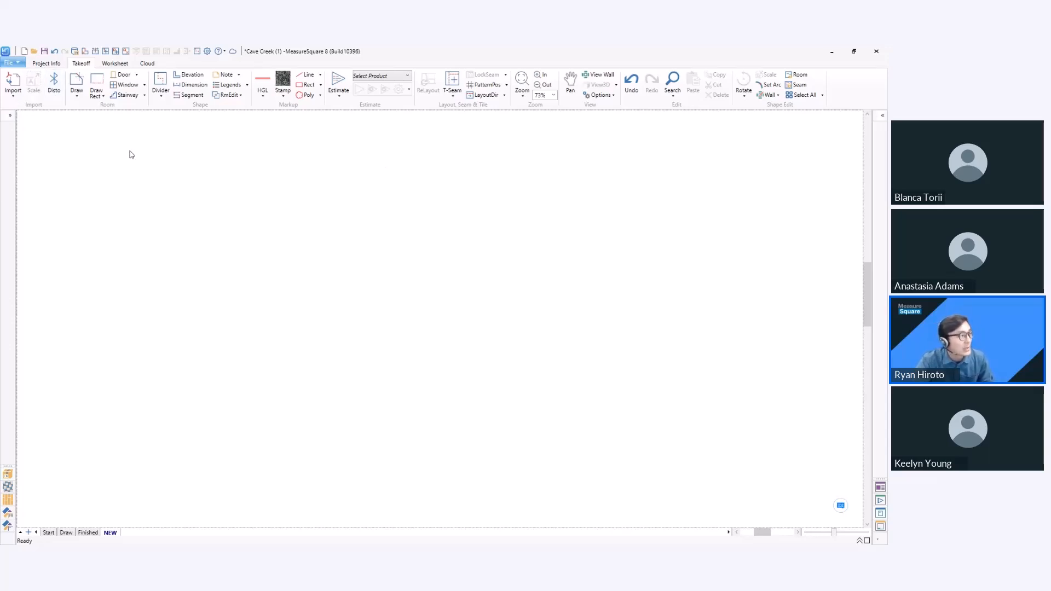
Load the cave-creek-medical-center PDF for import with image size 8000 and grayscale color format
{"action": "left_click", "coordinate": [16, 97]}
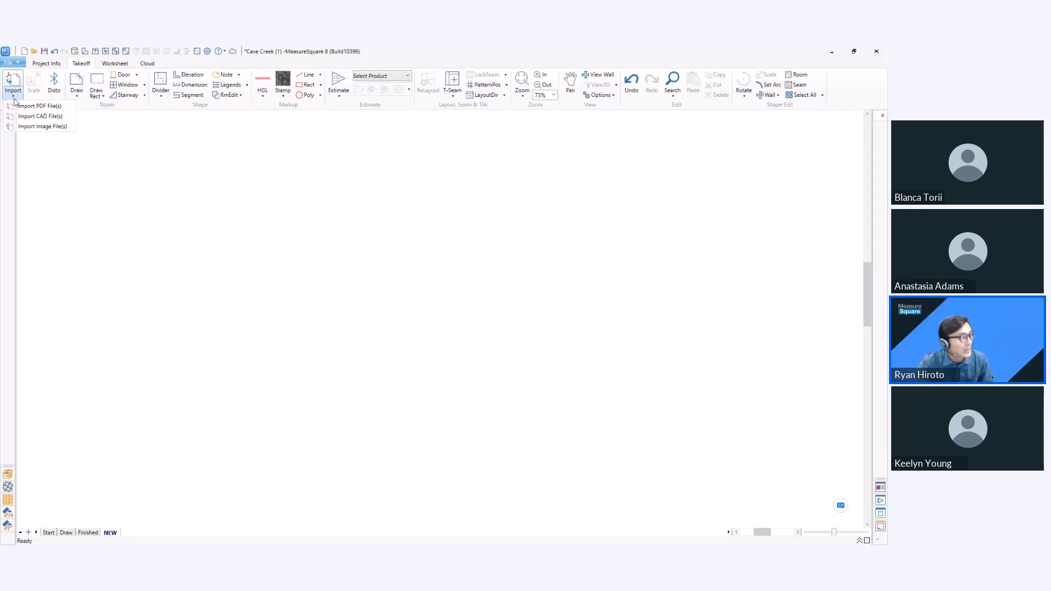
{"action": "left_click", "coordinate": [32, 106]}
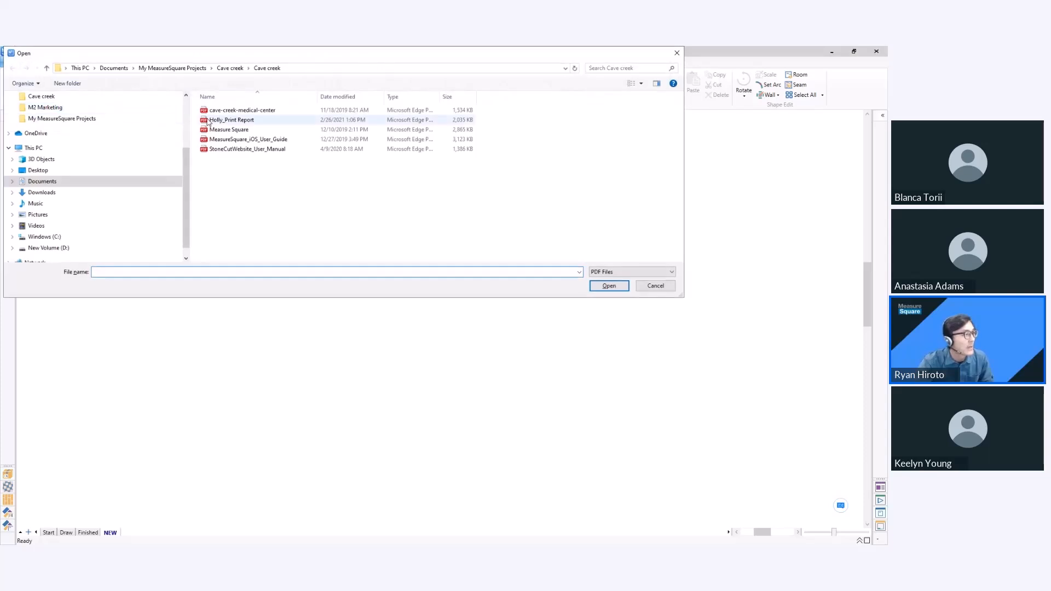
{"action": "double_click", "coordinate": [254, 110]}
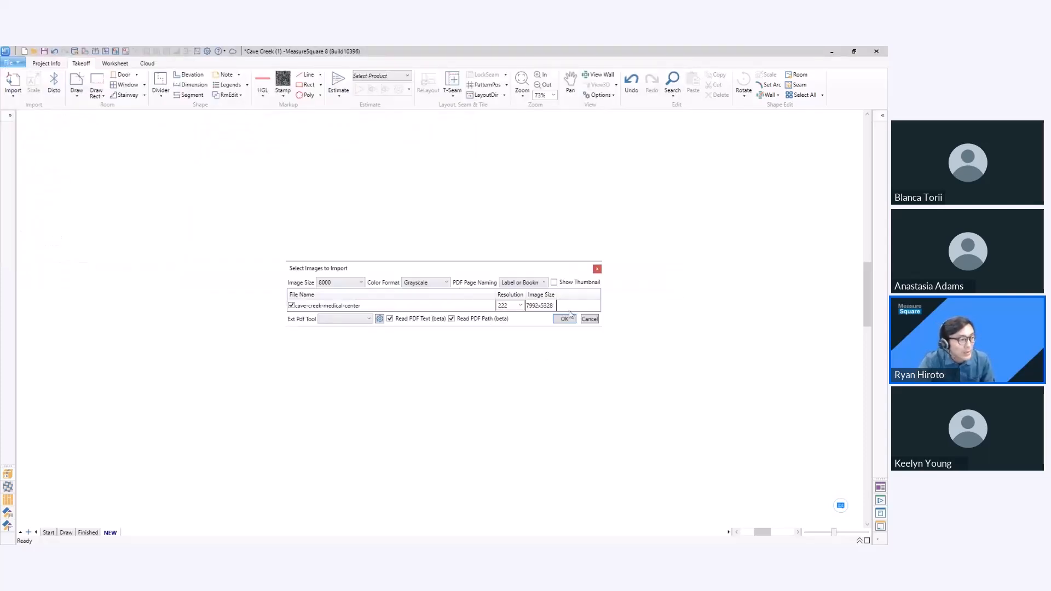
{"action": "left_click", "coordinate": [570, 320]}
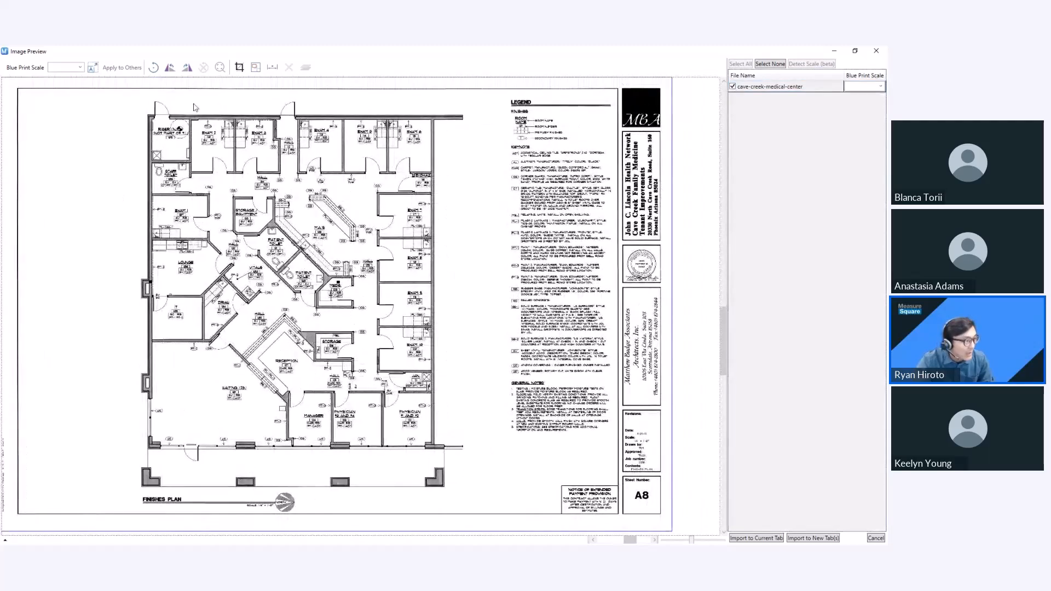
{"action": "scroll", "coordinate": [201, 133], "scroll_direction": "up", "scroll_amount": 2}
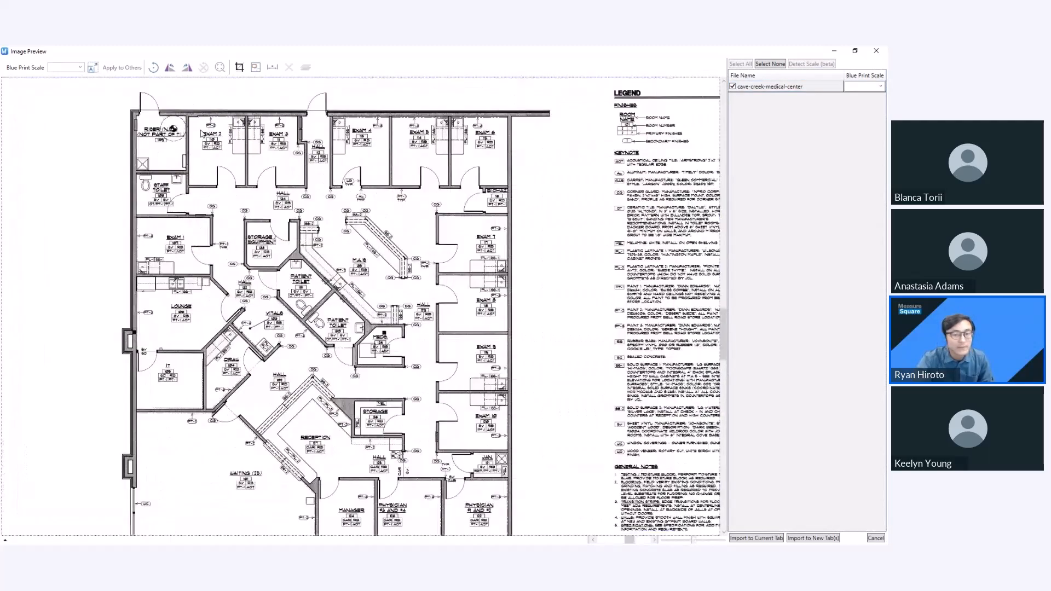
{"action": "scroll", "coordinate": [225, 162], "scroll_direction": "up", "scroll_amount": 3}
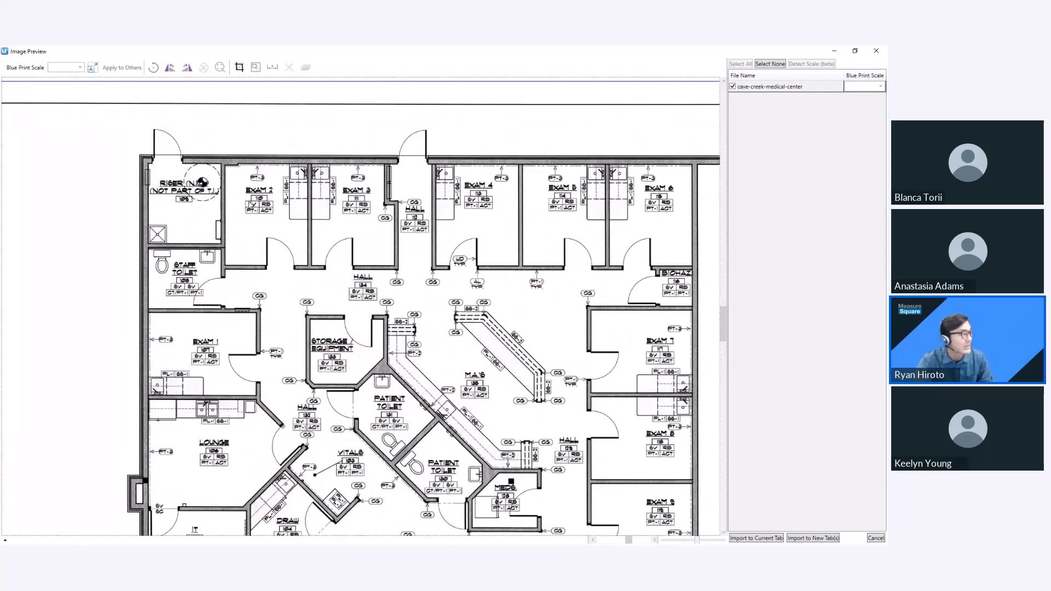
{"action": "left_click", "coordinate": [92, 67]}
{"action": "scroll", "coordinate": [286, 249], "scroll_direction": "up", "scroll_amount": 1}
{"action": "scroll", "coordinate": [286, 249], "scroll_direction": "up", "scroll_amount": 2}
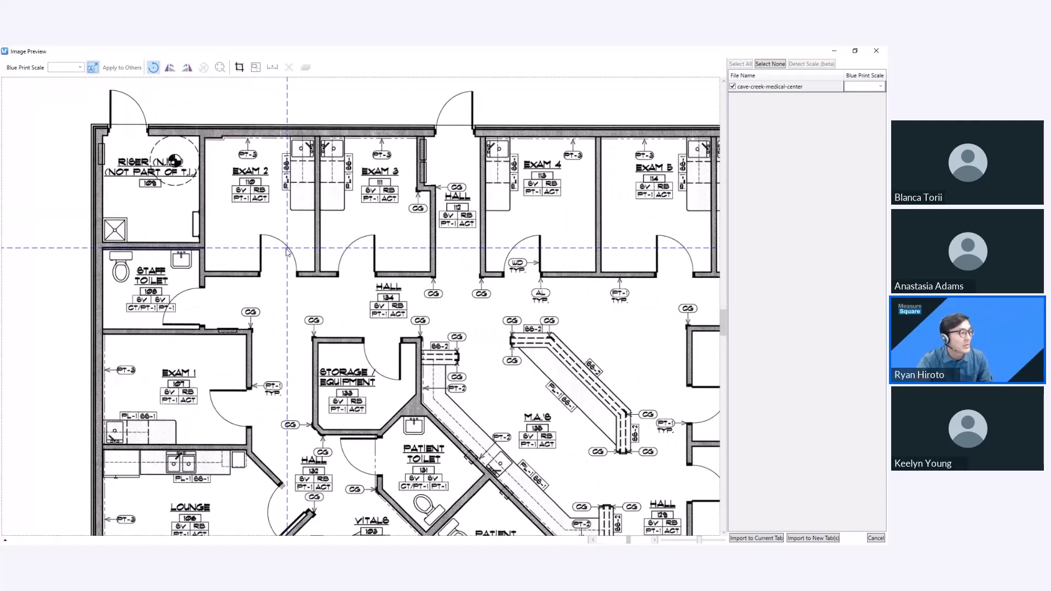
{"action": "scroll", "coordinate": [285, 254], "scroll_direction": "down", "scroll_amount": 3}
{"action": "scroll", "coordinate": [284, 255], "scroll_direction": "down", "scroll_amount": 5}
{"action": "scroll", "coordinate": [361, 363], "scroll_direction": "up", "scroll_amount": 7}
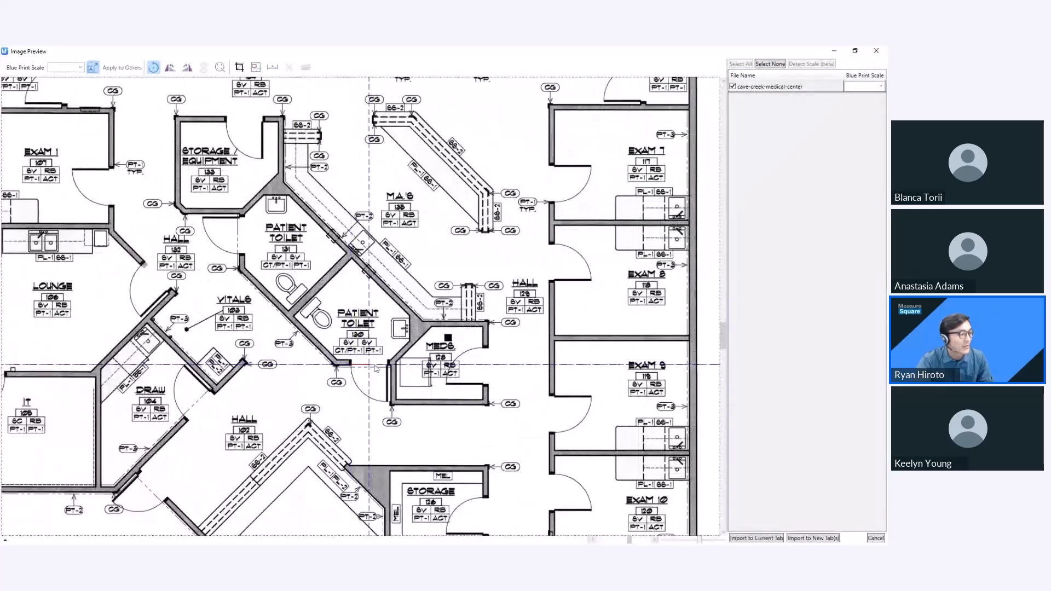
{"action": "left_click", "coordinate": [388, 364]}
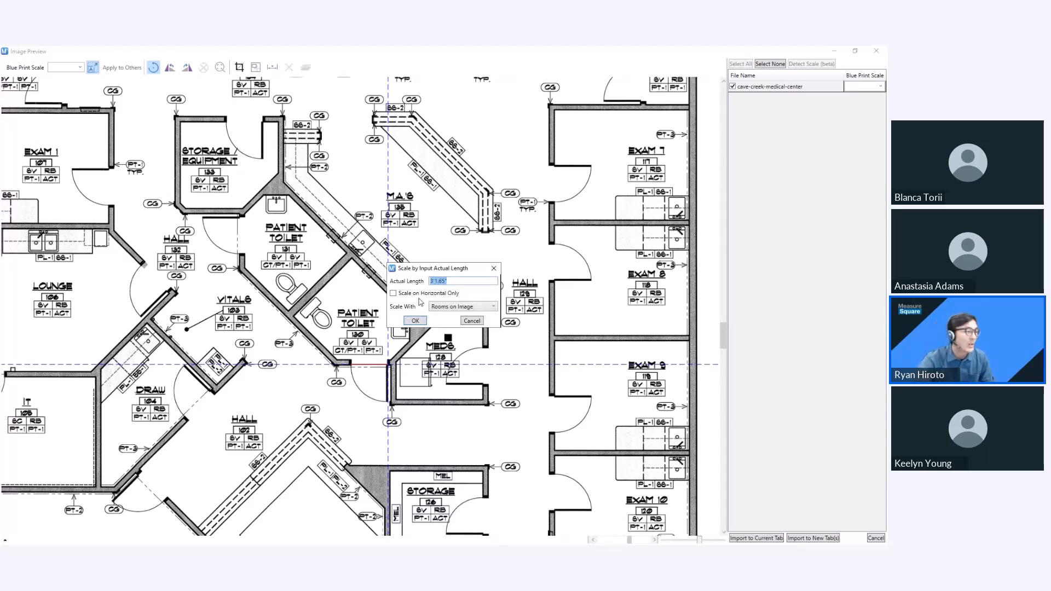
{"action": "left_click", "coordinate": [494, 268]}
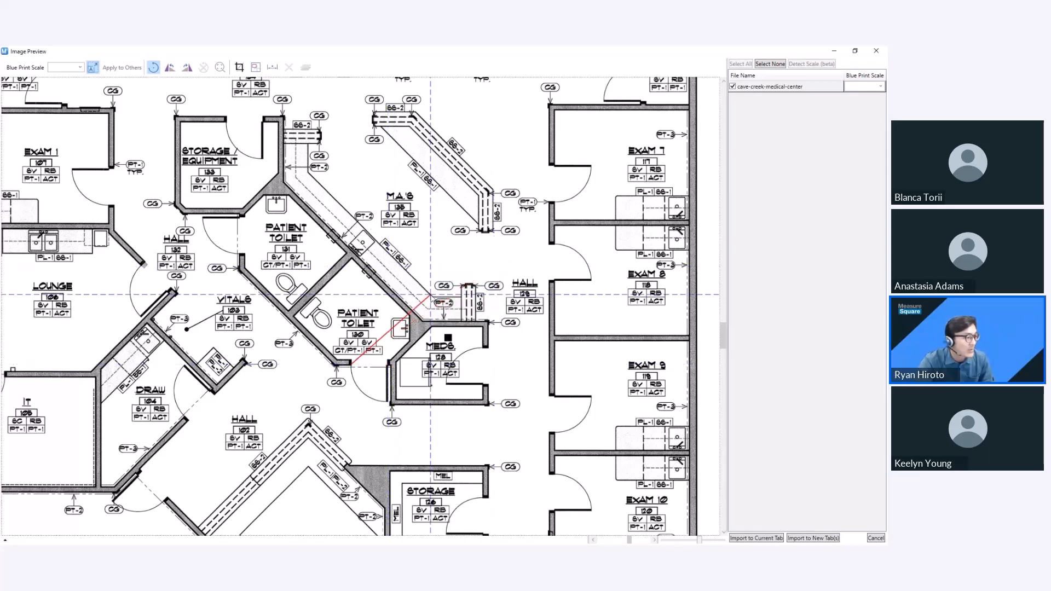
Find the scale note beneath the finishes plan and set the sheet's blueprint scale to 1/4" = 1'-0"
{"action": "left_click", "coordinate": [81, 68]}
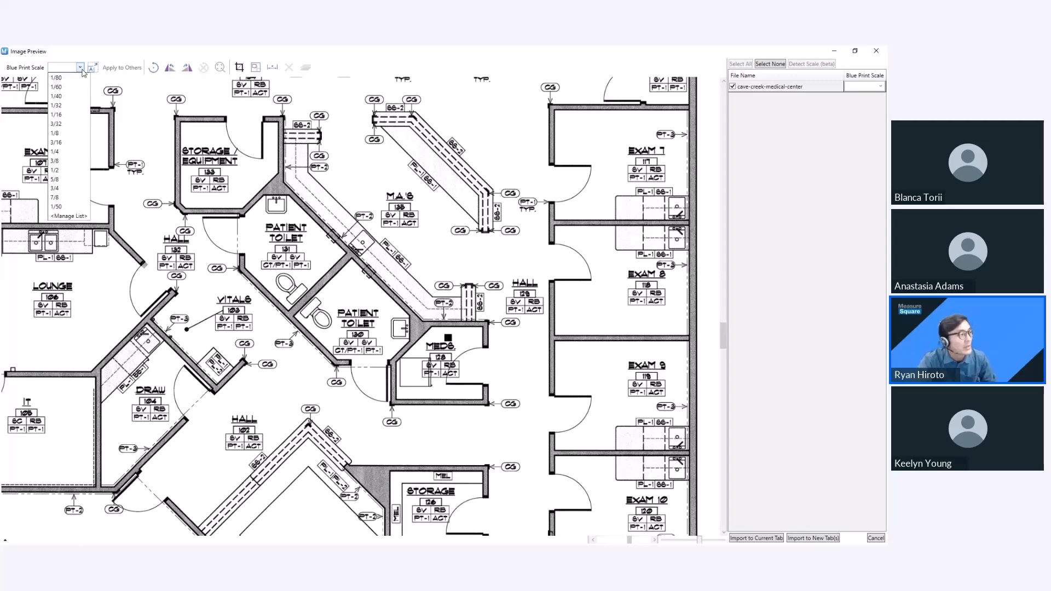
{"action": "left_click", "coordinate": [288, 251]}
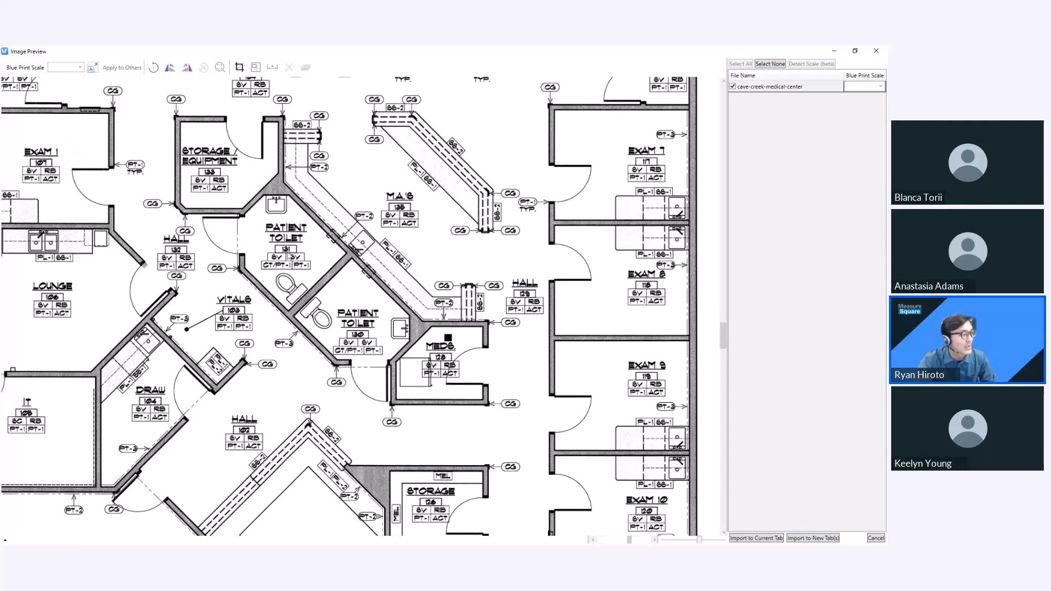
{"action": "scroll", "coordinate": [291, 255], "scroll_direction": "down", "scroll_amount": 3}
{"action": "middle_click_drag", "start_coordinate": [307, 409], "coordinate": [316, 219]}
{"action": "scroll", "coordinate": [290, 465], "scroll_direction": "up", "scroll_amount": 3}
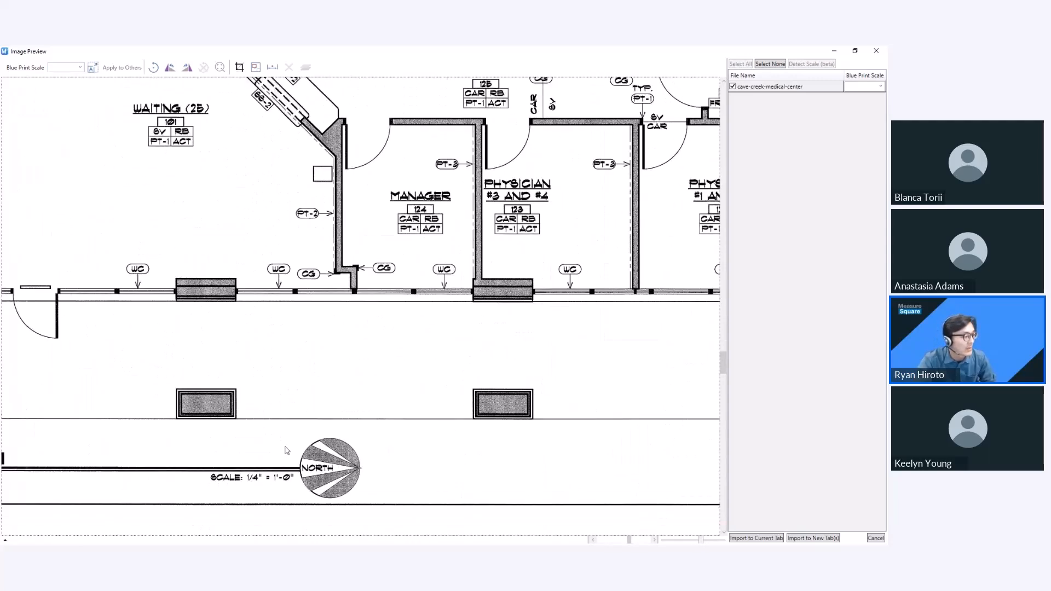
{"action": "middle_click_drag", "start_coordinate": [287, 454], "coordinate": [298, 277]}
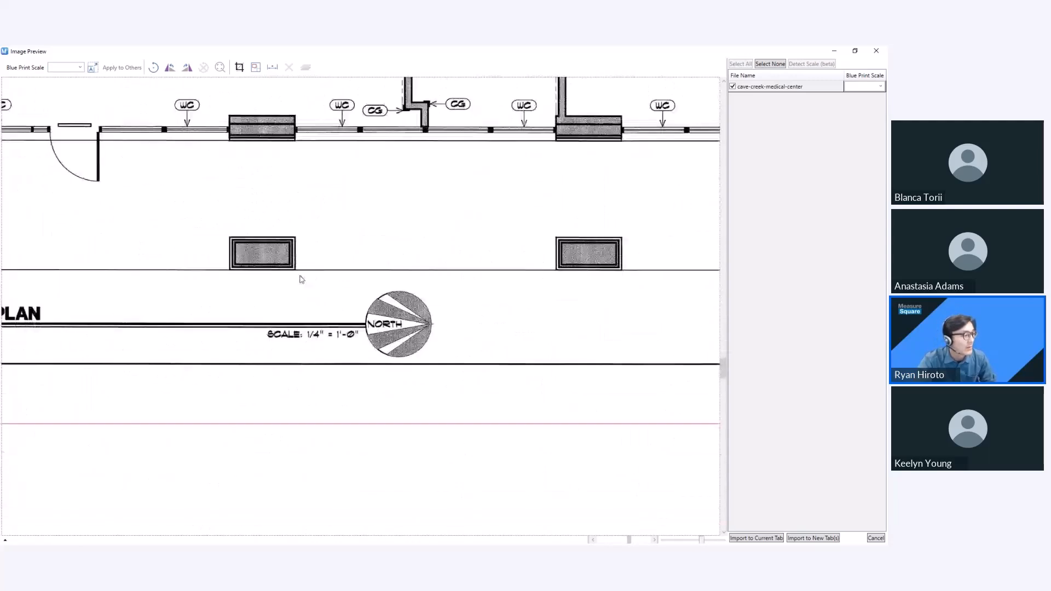
{"action": "left_click", "coordinate": [81, 67]}
{"action": "left_click", "coordinate": [55, 152]}
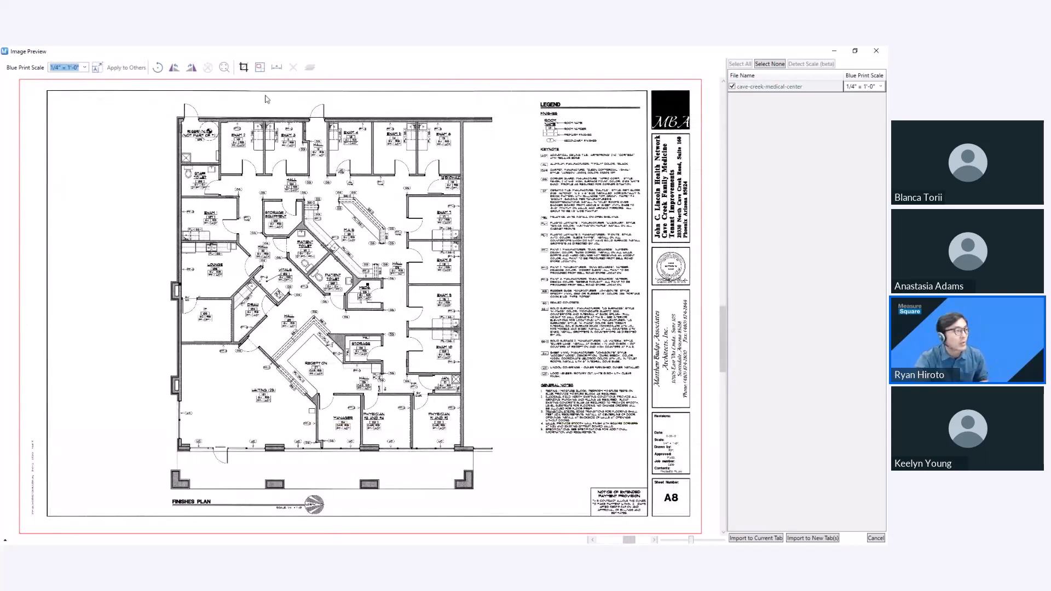
Crop the area around Exam rooms 7 to 10 into a separate image and set its blueprint scale to 1/4" = 1'-0"
{"action": "left_click", "coordinate": [259, 66]}
{"action": "left_click_drag", "start_coordinate": [397, 189], "coordinate": [475, 382]}
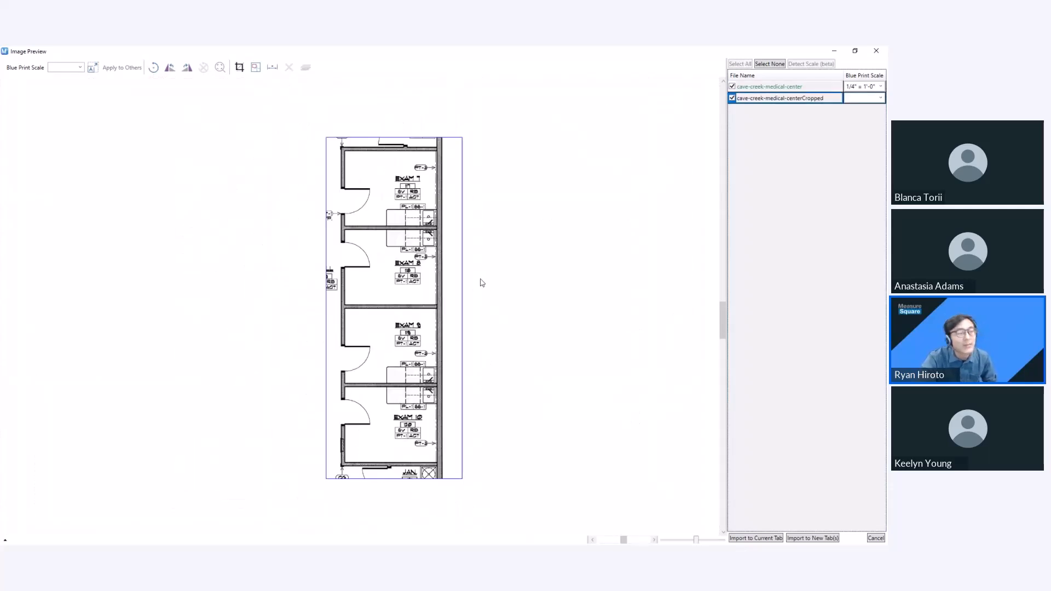
{"action": "left_click", "coordinate": [876, 99]}
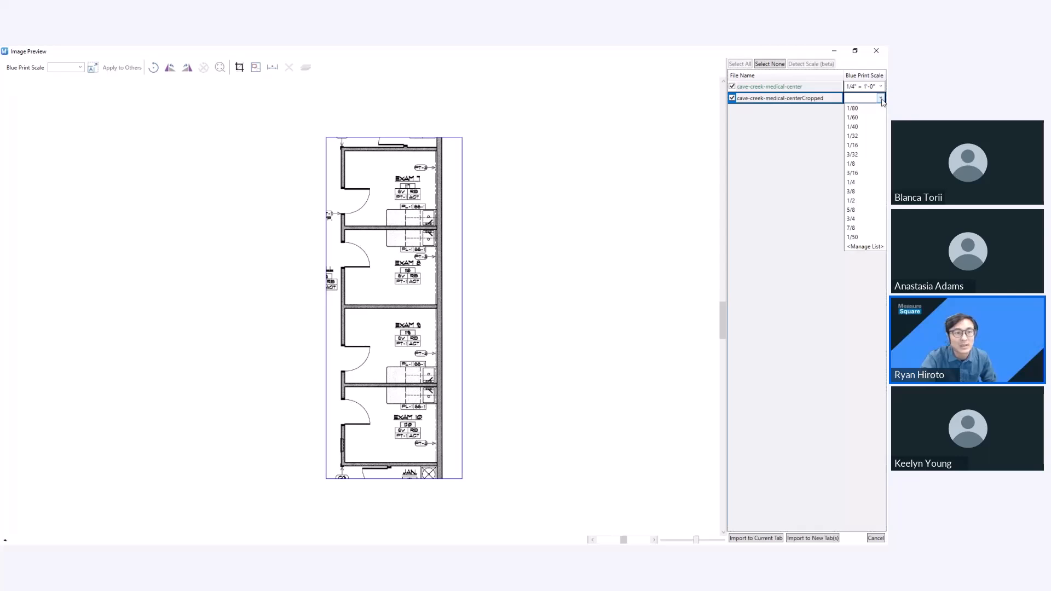
{"action": "left_click", "coordinate": [857, 185]}
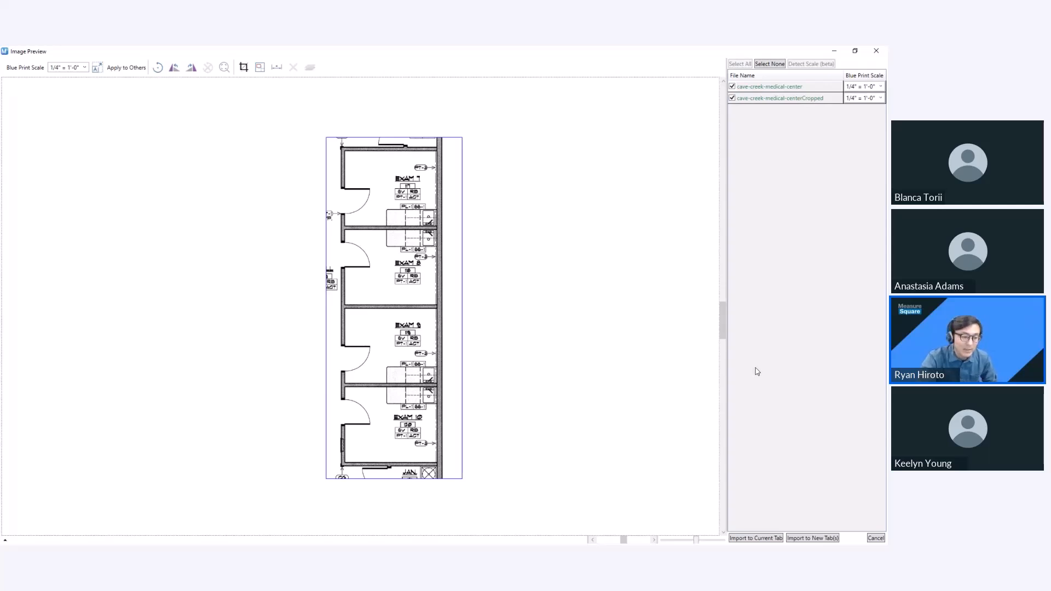
Import the full sheet and the cropped image into new tabs, and display the full cave-creek-medical-center plan
{"action": "left_click", "coordinate": [811, 538]}
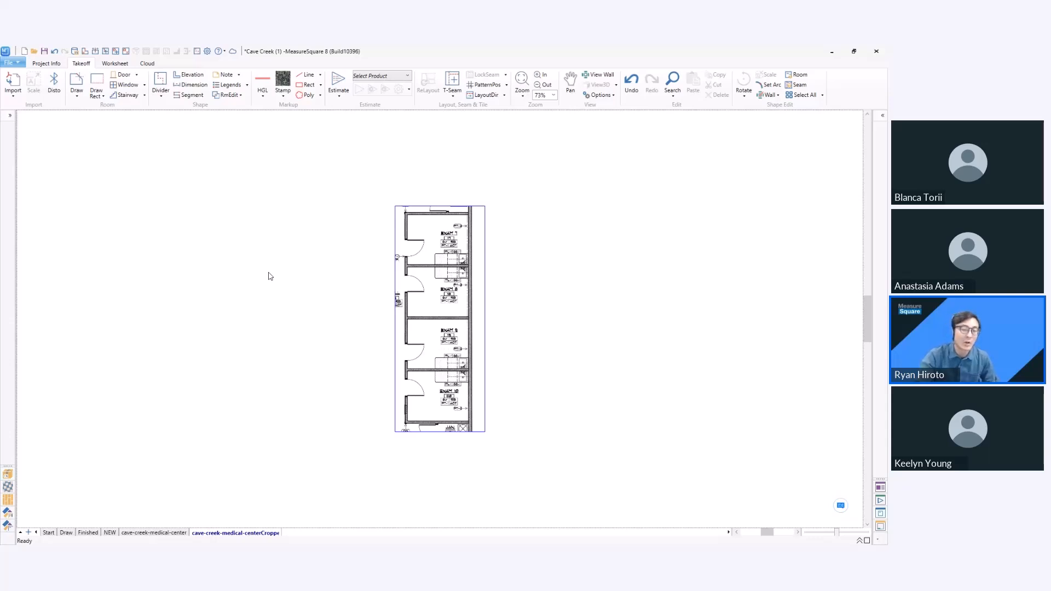
{"action": "scroll", "coordinate": [421, 343], "scroll_direction": "up", "scroll_amount": 3}
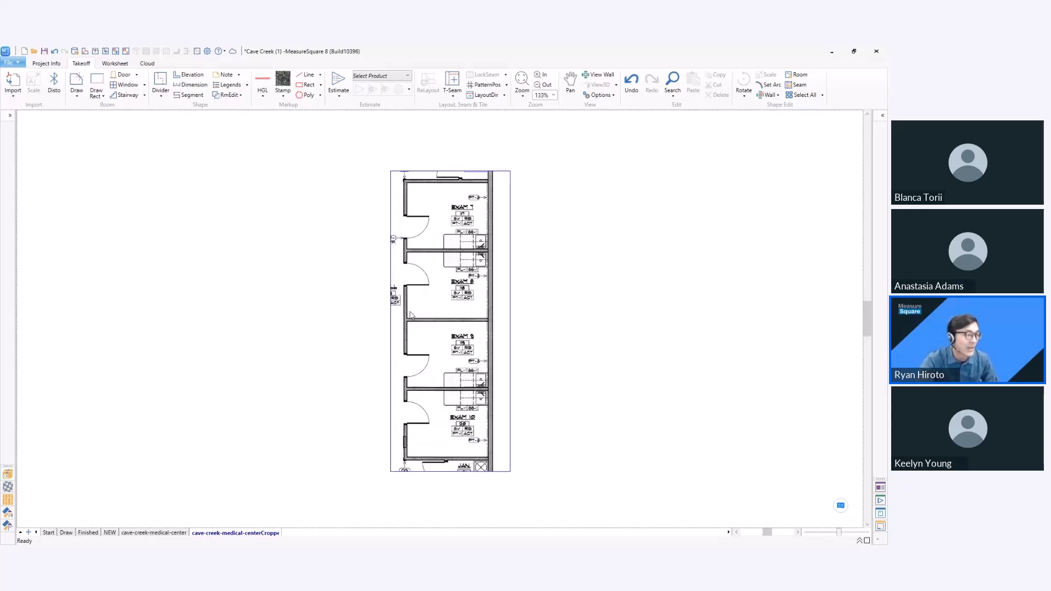
{"action": "scroll", "coordinate": [383, 340], "scroll_direction": "up", "scroll_amount": 1}
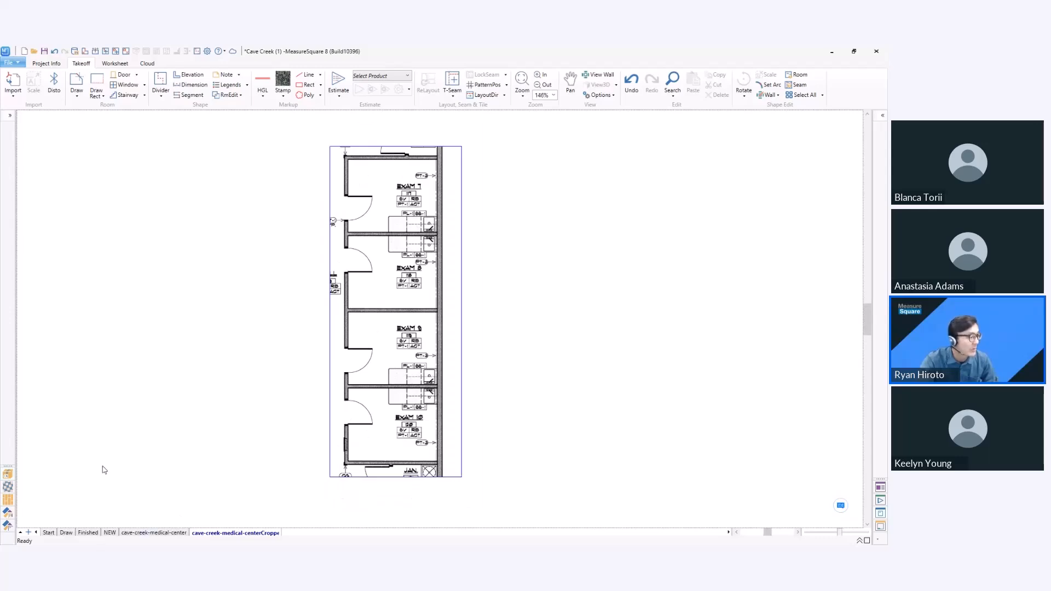
{"action": "left_click", "coordinate": [146, 532]}
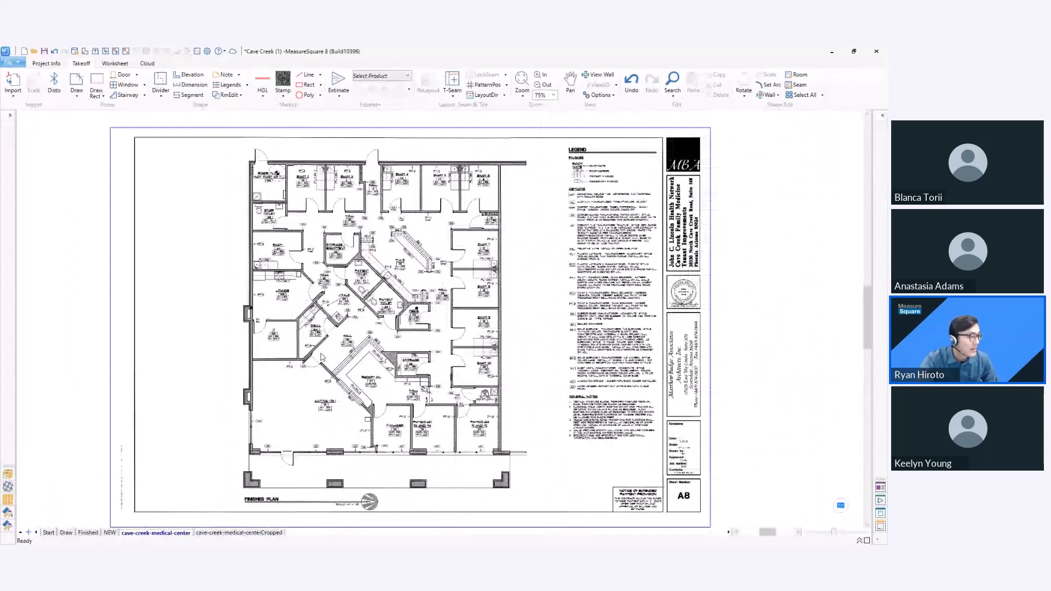
{"action": "middle_click_drag", "start_coordinate": [315, 353], "coordinate": [272, 334]}
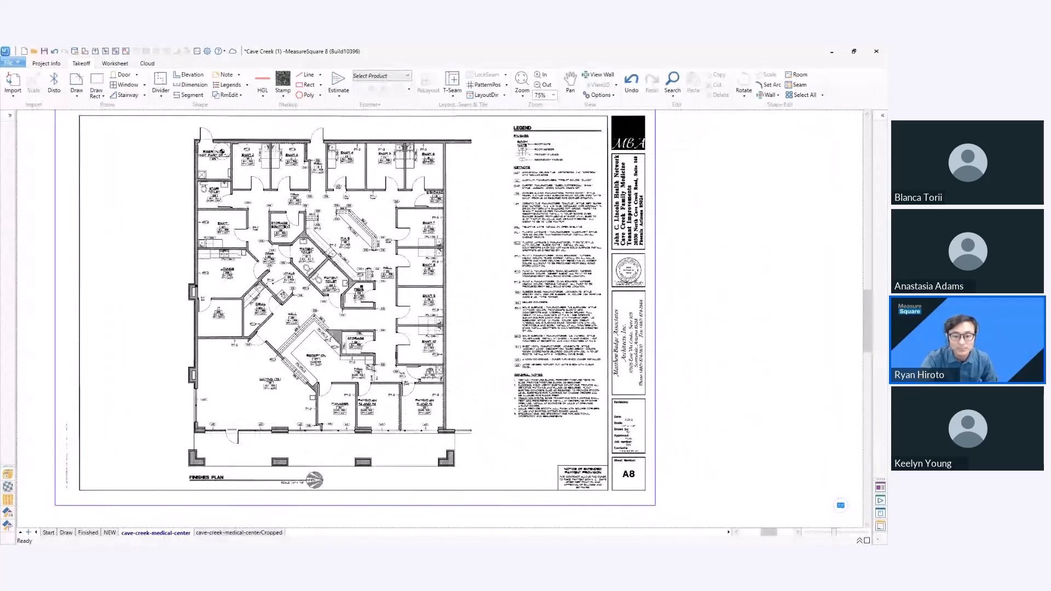
{"action": "middle_click_drag", "start_coordinate": [323, 339], "coordinate": [387, 346]}
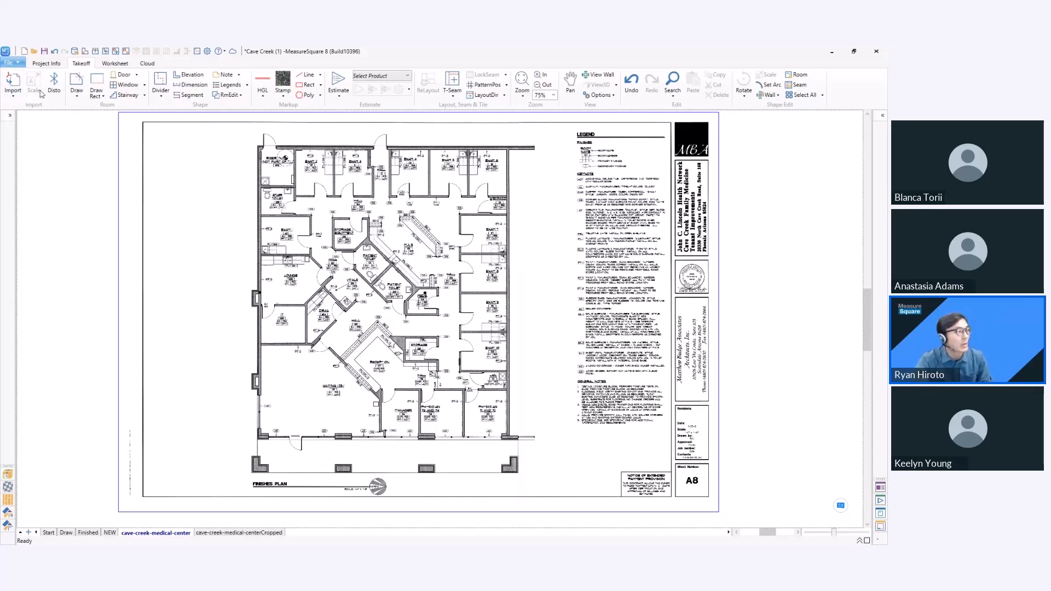
Draw a rectangular room over the Riser room, 7'11" by 8'8", along the inner faces of its walls
{"action": "left_click", "coordinate": [77, 83]}
{"action": "left_click", "coordinate": [469, 313]}
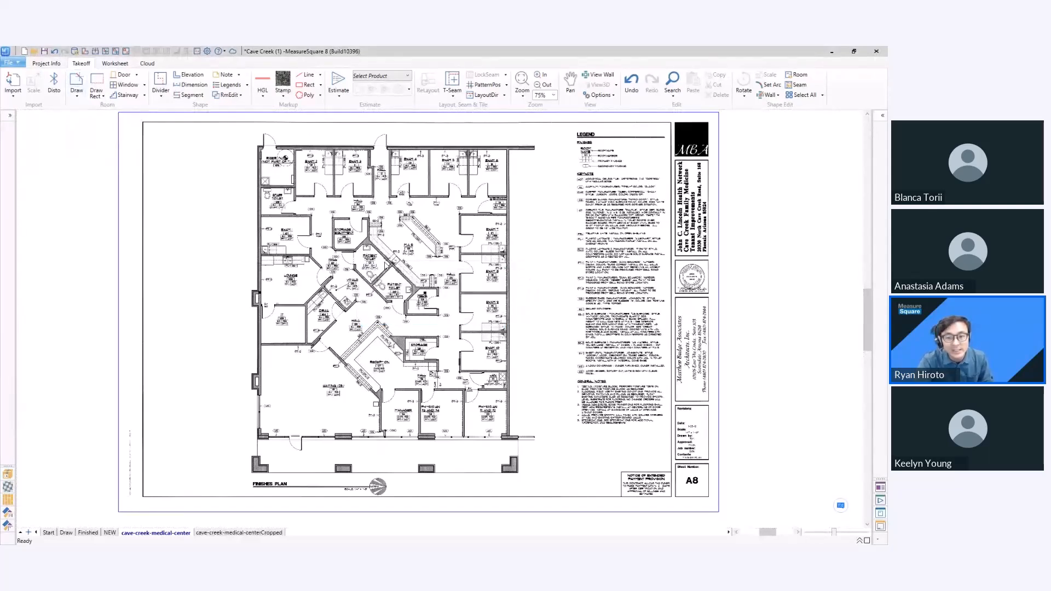
{"action": "scroll", "coordinate": [309, 192], "scroll_direction": "up", "scroll_amount": 3}
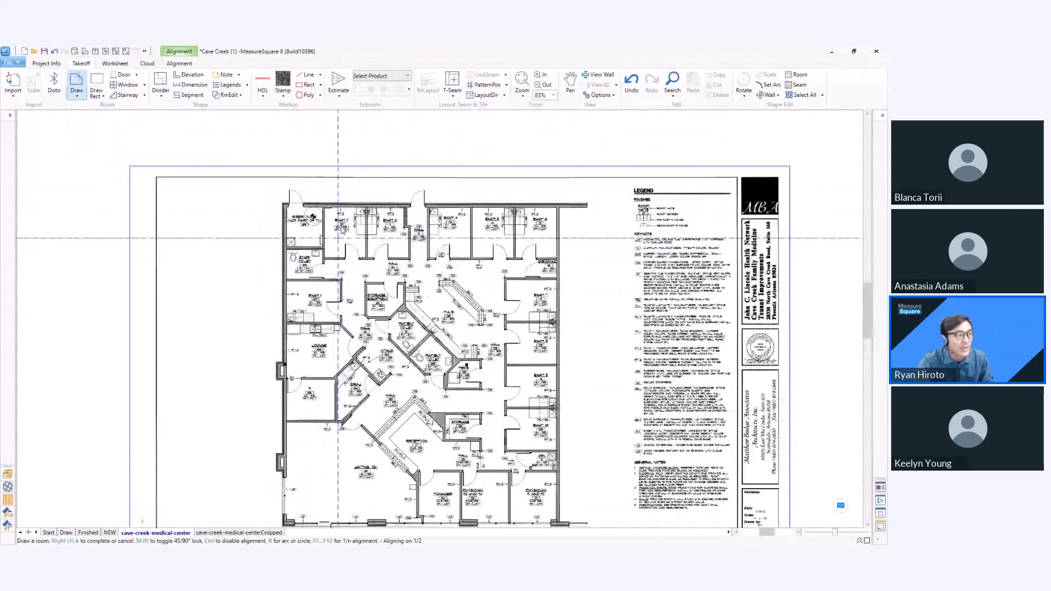
{"action": "scroll", "coordinate": [347, 236], "scroll_direction": "up", "scroll_amount": 4}
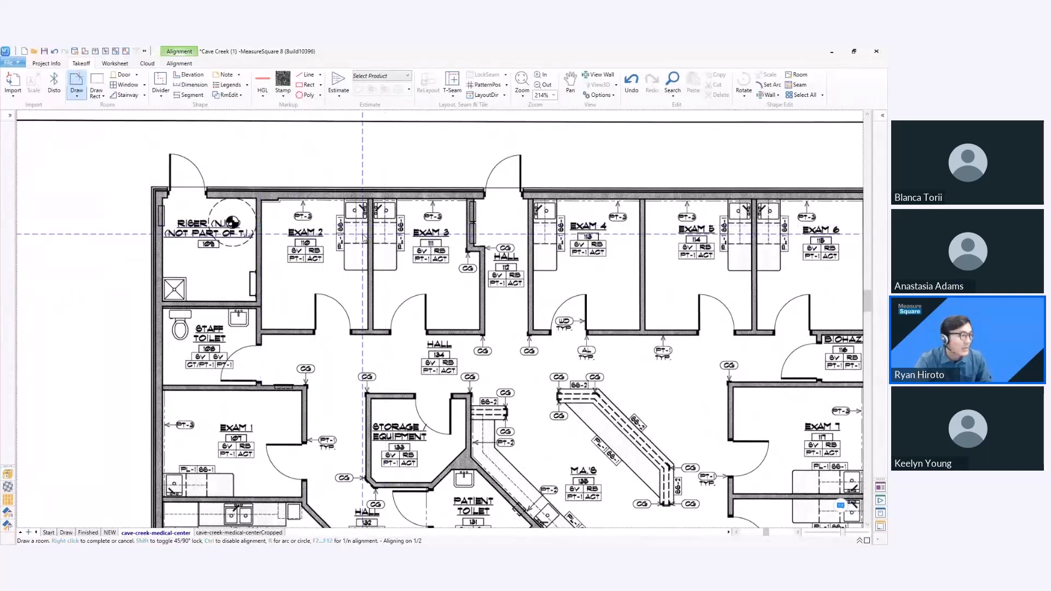
{"action": "scroll", "coordinate": [253, 212], "scroll_direction": "up", "scroll_amount": 1}
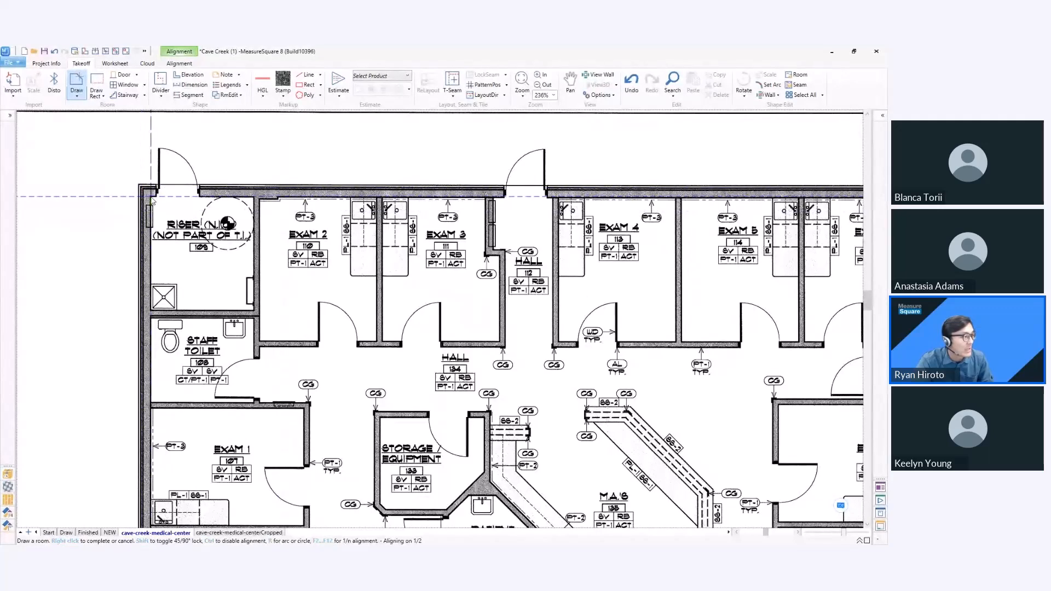
{"action": "scroll", "coordinate": [151, 199], "scroll_direction": "up", "scroll_amount": 2}
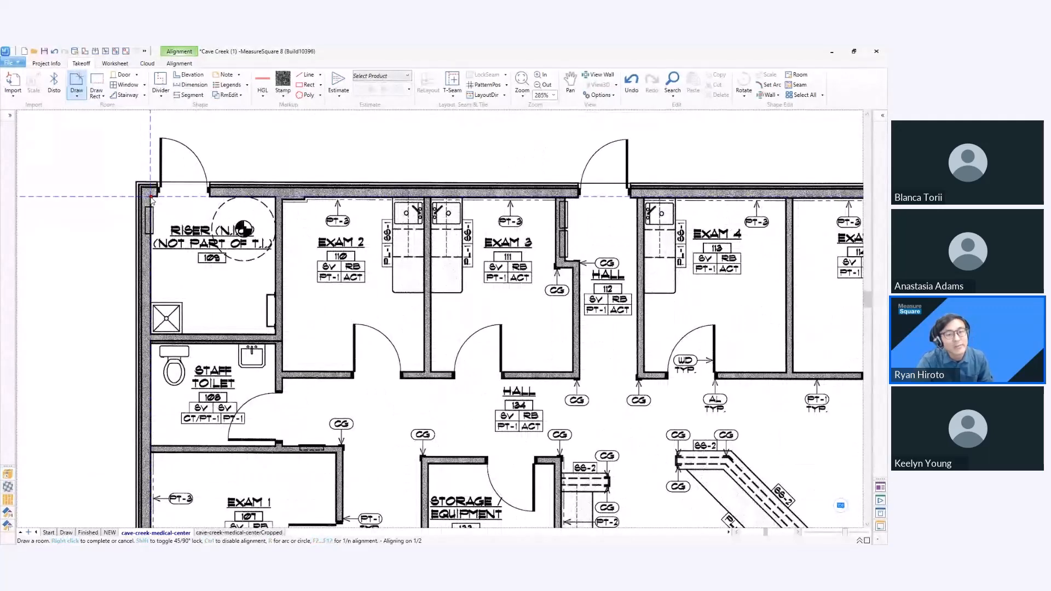
{"action": "left_click", "coordinate": [151, 198]}
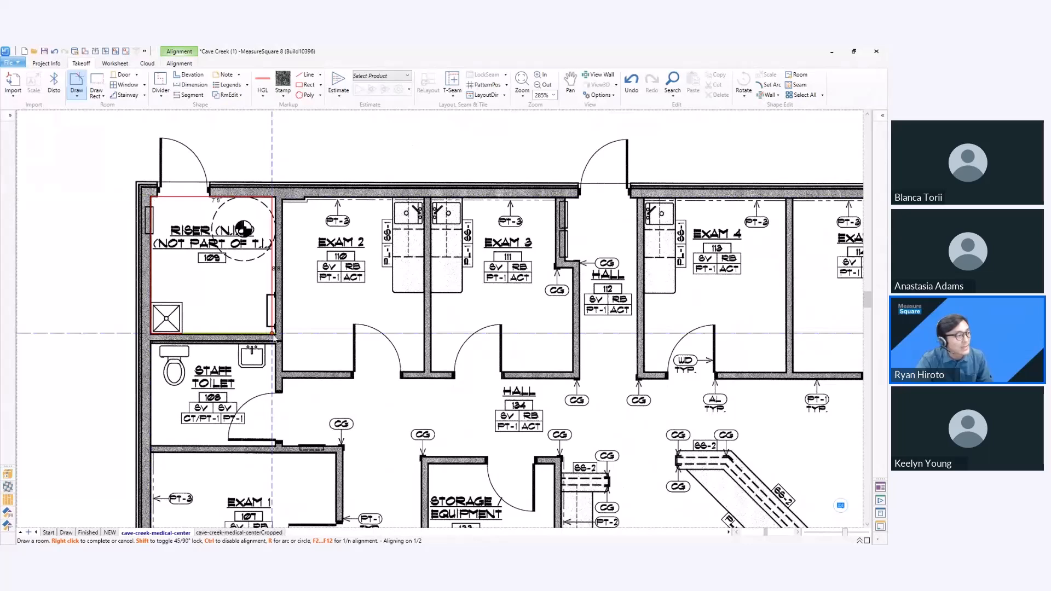
{"action": "left_click", "coordinate": [276, 332]}
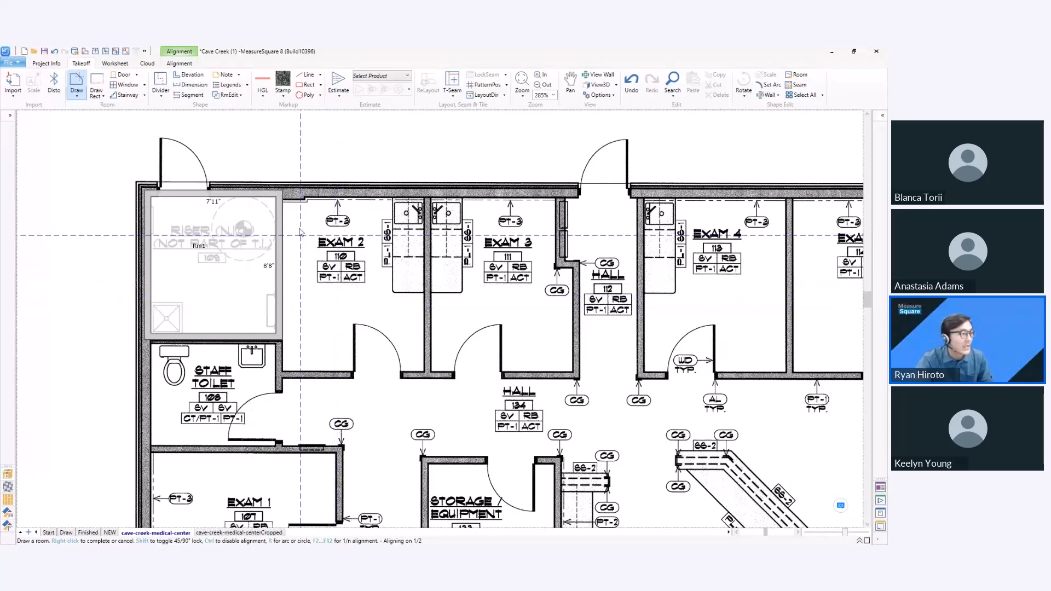
Draw a rectangular room over Exam 2, 8'10" by 11'0", between the wall faces on the plan
{"action": "scroll", "coordinate": [284, 205], "scroll_direction": "up", "scroll_amount": 2}
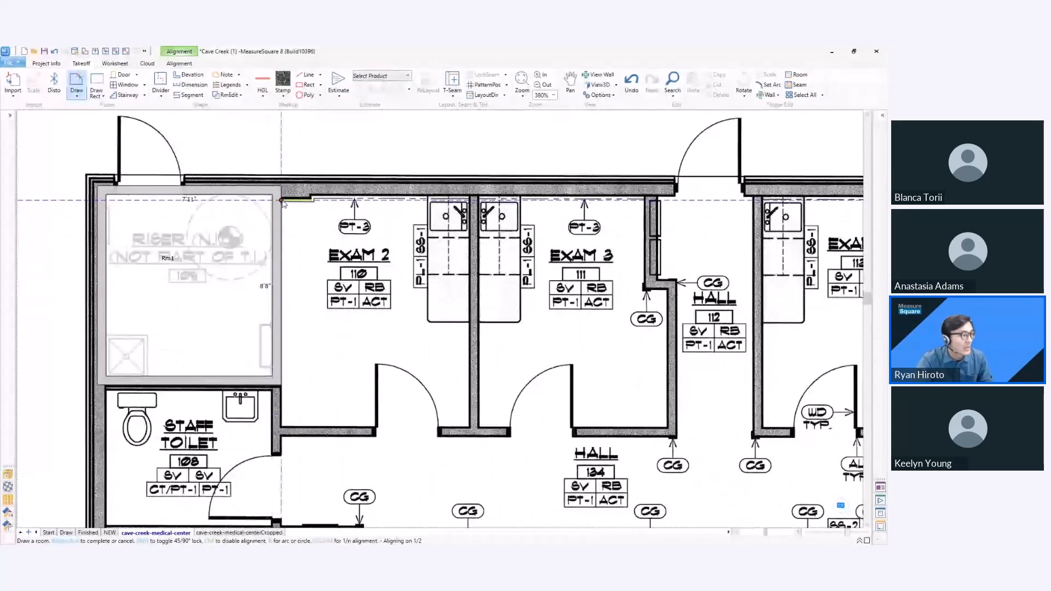
{"action": "left_click", "coordinate": [459, 421]}
{"action": "scroll", "coordinate": [371, 285], "scroll_direction": "down", "scroll_amount": 2}
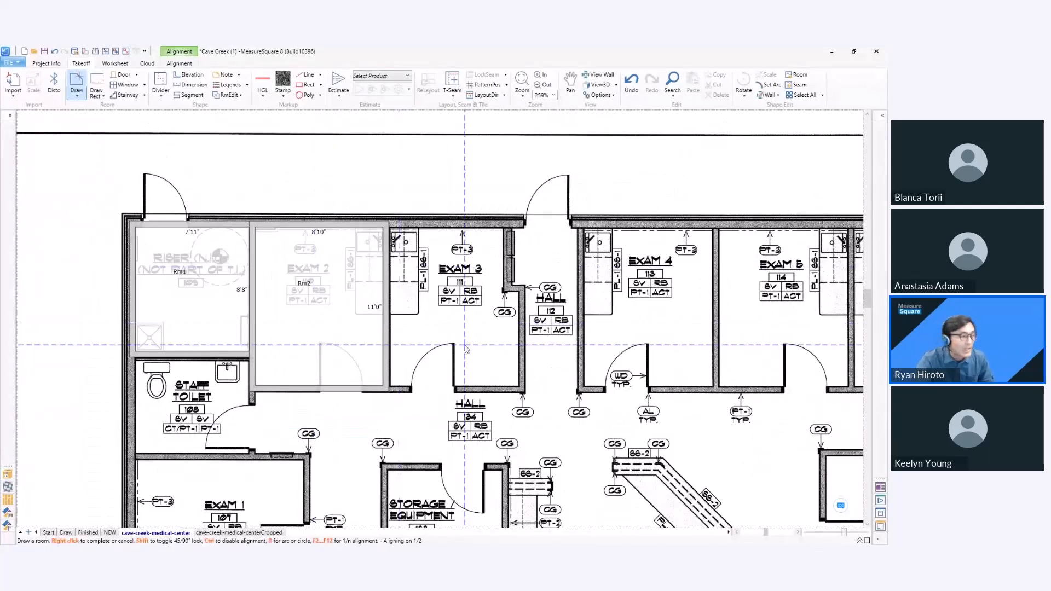
{"action": "middle_click_drag", "start_coordinate": [425, 323], "coordinate": [351, 301]}
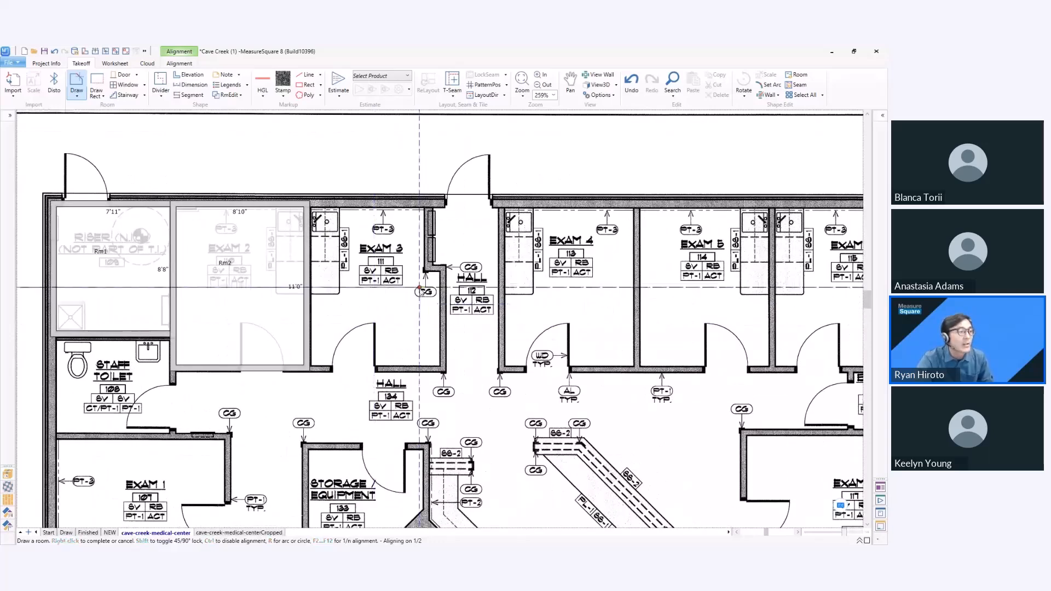
Trace Exam 3 as a closed room corner by corner, following the wall jog on the Hall 112 side
{"action": "left_click", "coordinate": [311, 207]}
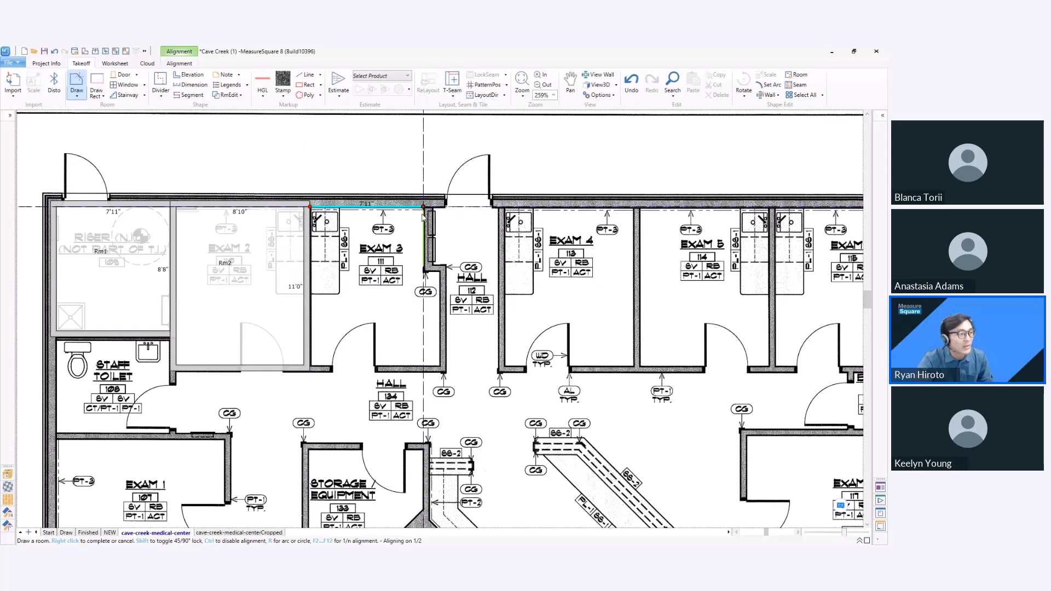
{"action": "left_click", "coordinate": [424, 208]}
{"action": "left_click", "coordinate": [424, 271]}
{"action": "left_click", "coordinate": [439, 271]}
{"action": "left_click", "coordinate": [440, 366]}
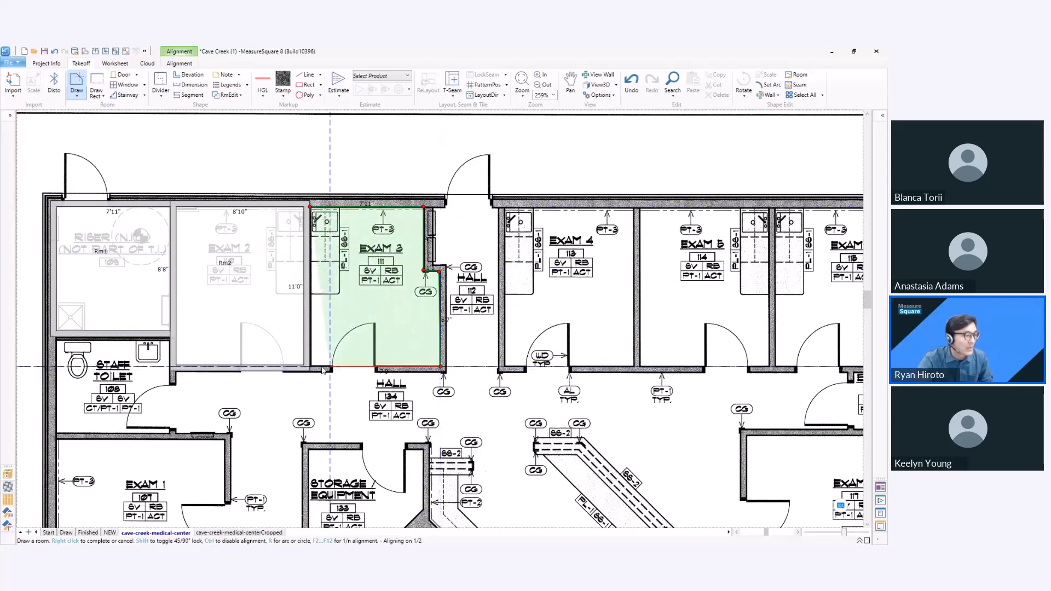
{"action": "left_click", "coordinate": [310, 367]}
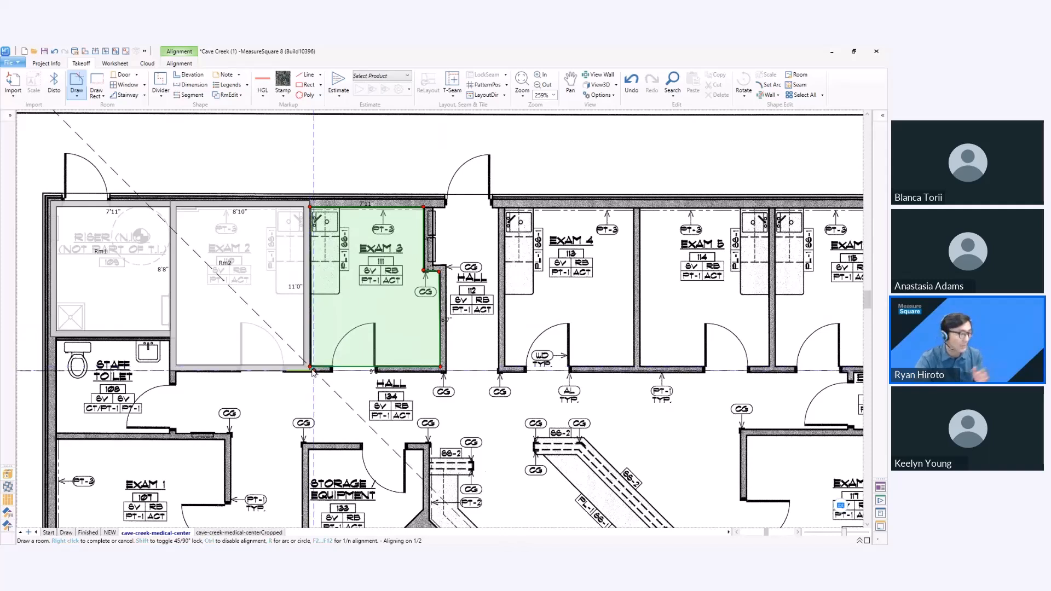
{"action": "right_click", "coordinate": [306, 289]}
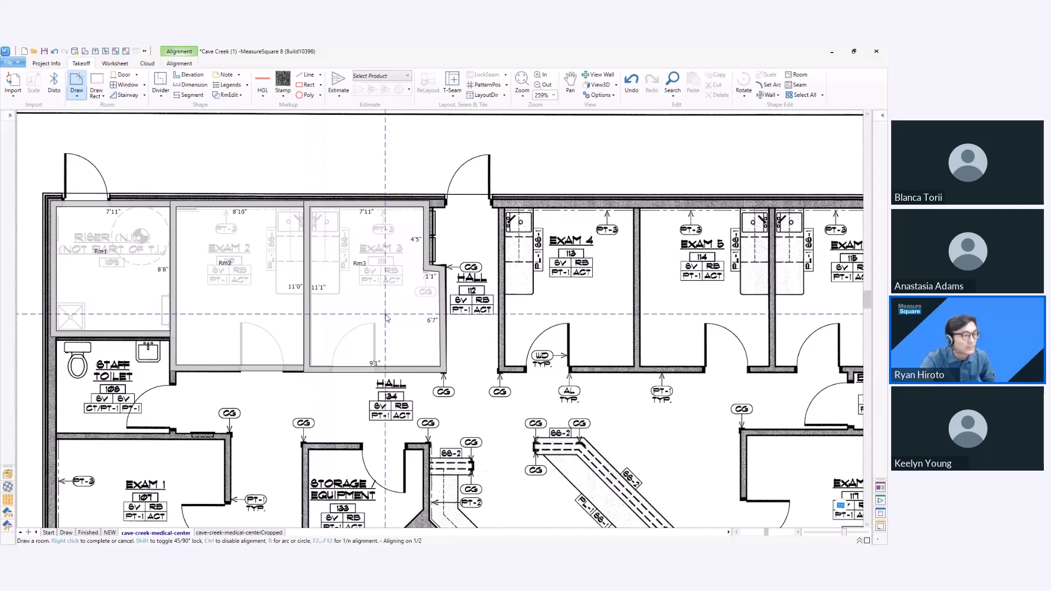
Draw one rectangular room spanning Exams 4, 5 and 6, 27'9" by 10'11", and finish room drawing
{"action": "scroll", "coordinate": [421, 305], "scroll_direction": "down", "scroll_amount": 3}
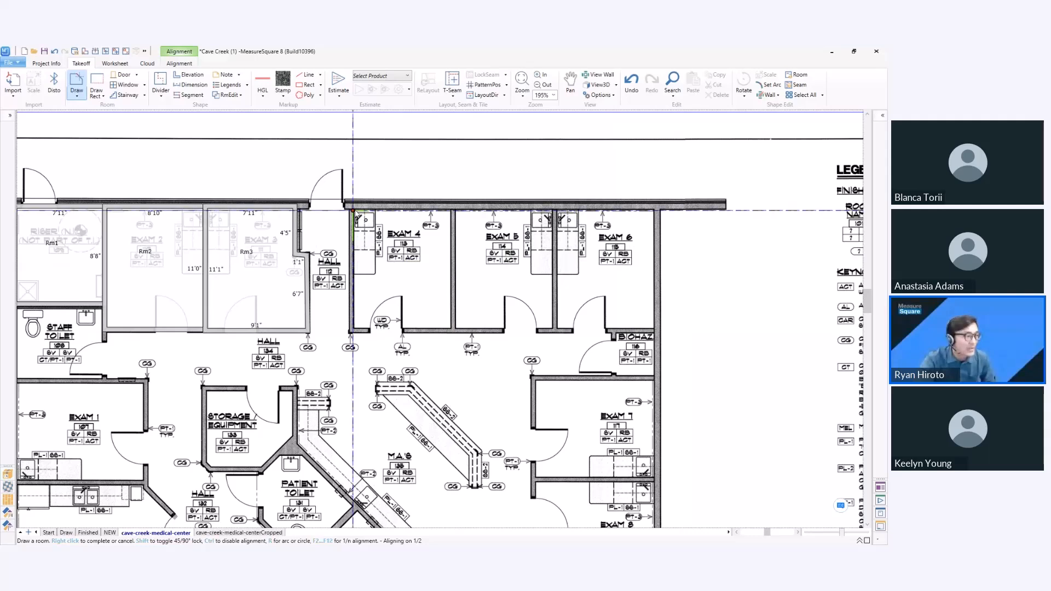
{"action": "left_click", "coordinate": [353, 211]}
{"action": "left_click", "coordinate": [654, 328]}
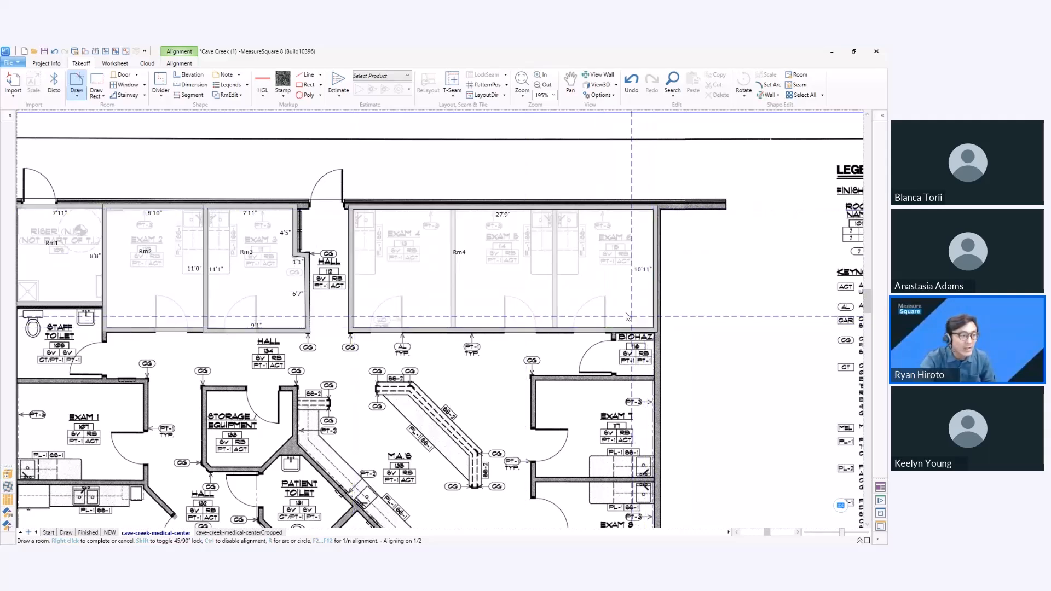
{"action": "right_click", "coordinate": [627, 316]}
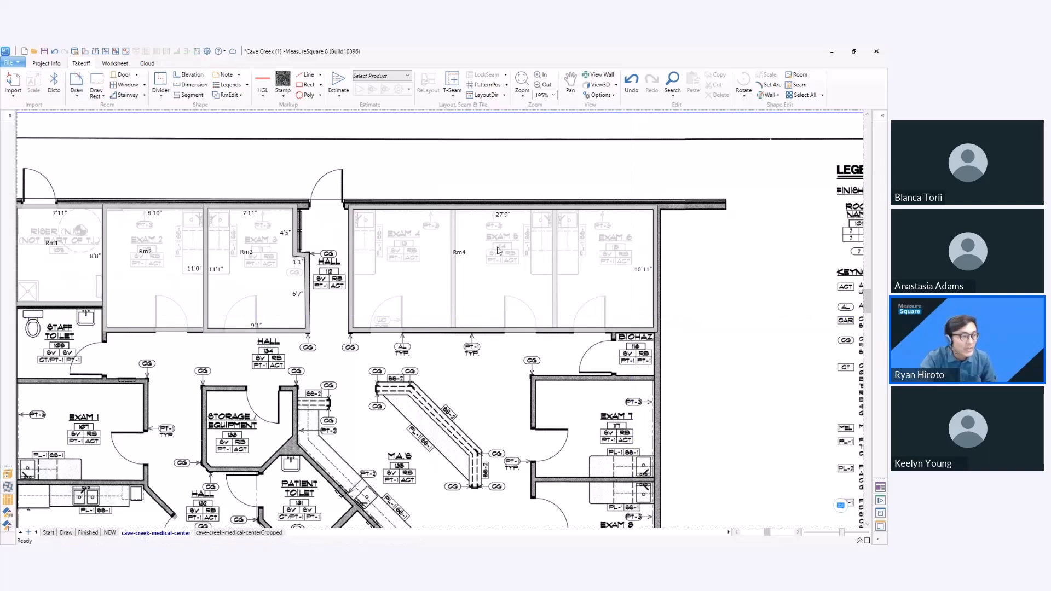
Draw a full-depth wall in the combined room along the Exam 4/5 partition to split off Exam 4, 9'0" wide
{"action": "right_click", "coordinate": [516, 254]}
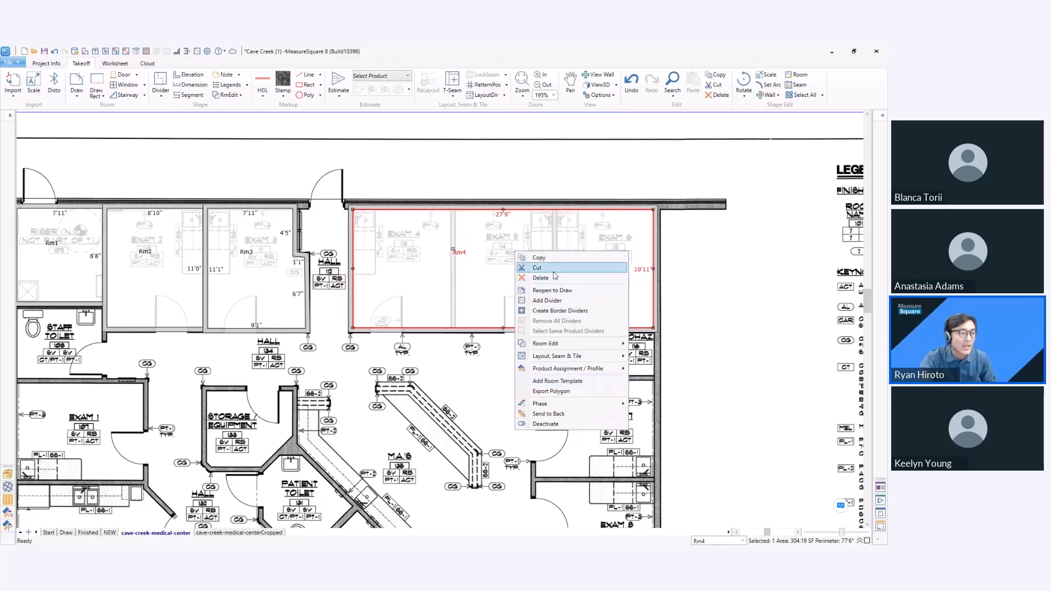
{"action": "mouse_move", "coordinate": [560, 346]}
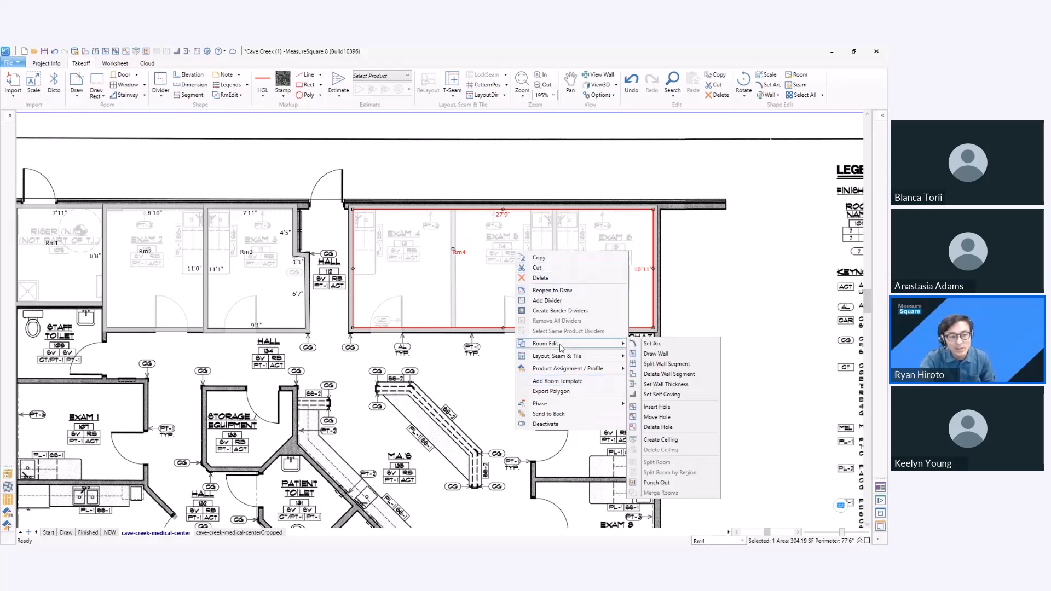
{"action": "left_click", "coordinate": [655, 354]}
{"action": "scroll", "coordinate": [461, 234], "scroll_direction": "up", "scroll_amount": 3}
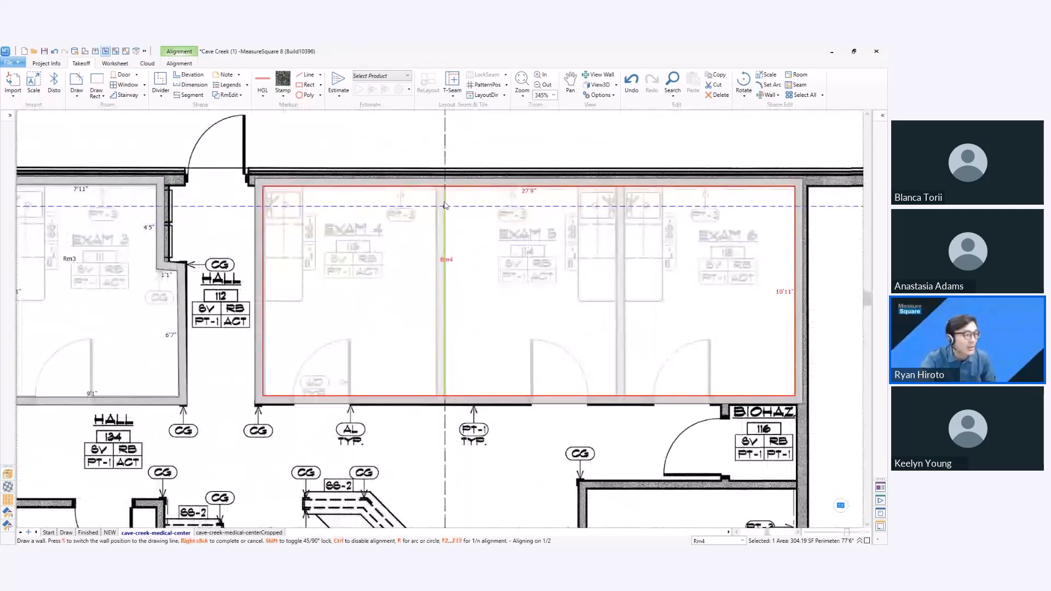
{"action": "left_click", "coordinate": [440, 186]}
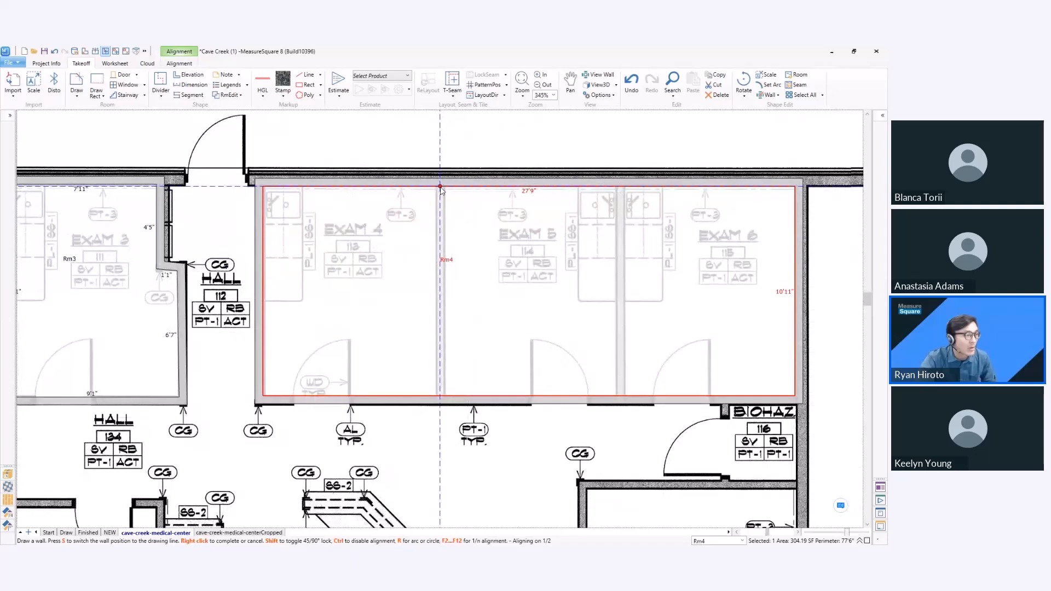
{"action": "left_click", "coordinate": [440, 395]}
{"action": "right_click", "coordinate": [440, 396]}
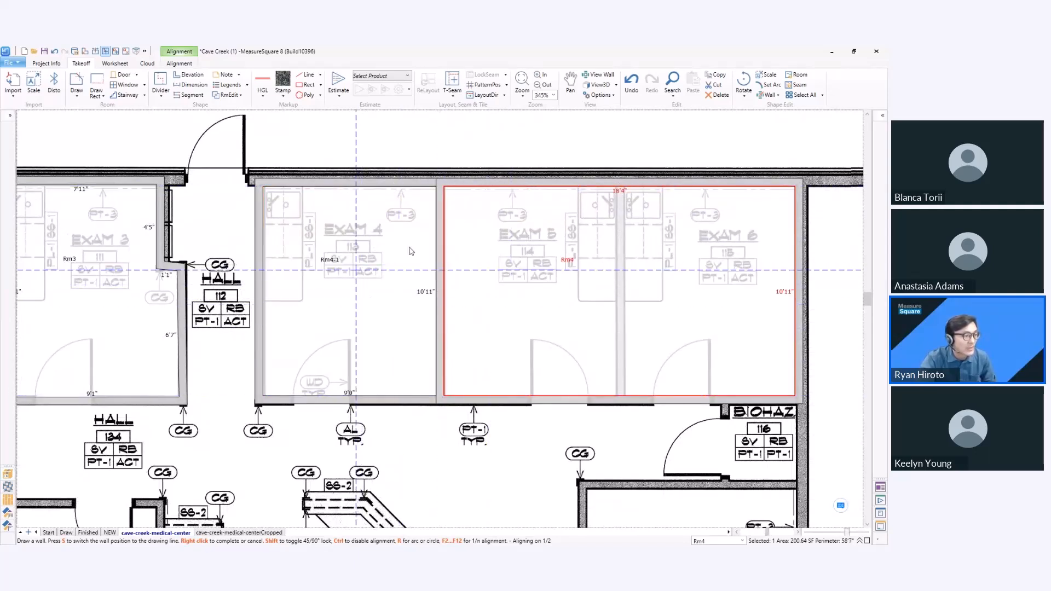
{"action": "right_click", "coordinate": [515, 246]}
Draw a wall in the remaining combined room along the Exam 5/6 partition, making two rooms each 8'11" wide
{"action": "scroll", "coordinate": [535, 259], "scroll_direction": "down", "scroll_amount": 2}
{"action": "left_click", "coordinate": [429, 250]}
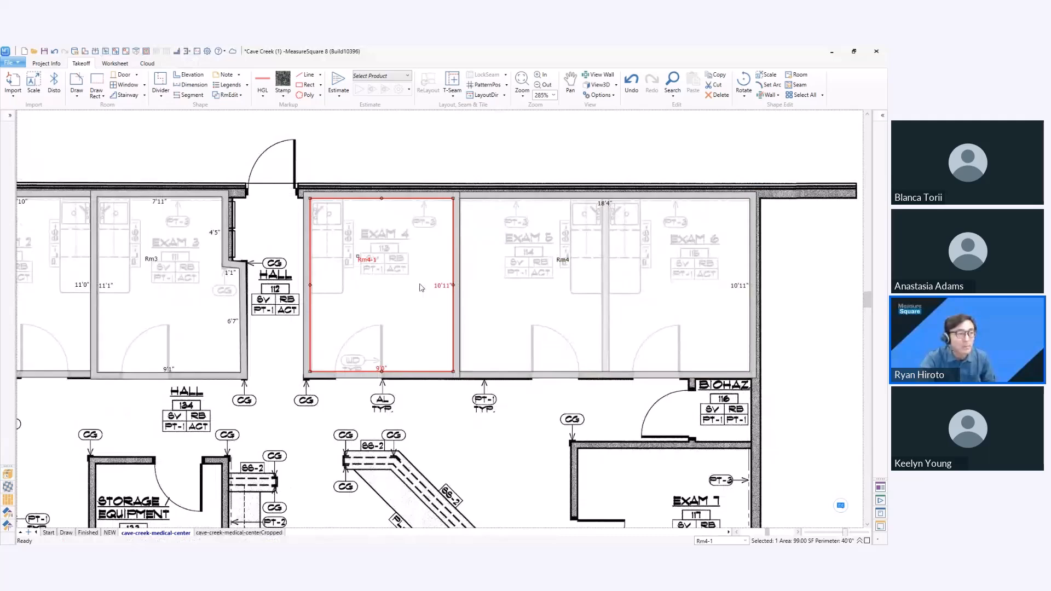
{"action": "left_click", "coordinate": [619, 286]}
{"action": "right_click", "coordinate": [617, 283]}
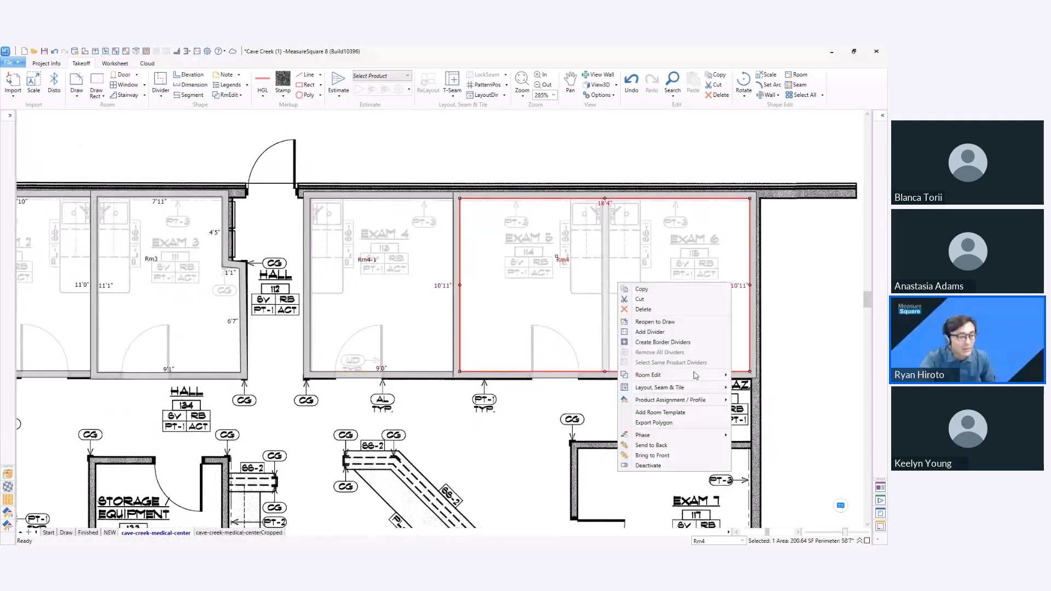
{"action": "mouse_move", "coordinate": [693, 374]}
{"action": "left_click", "coordinate": [779, 395]}
{"action": "scroll", "coordinate": [661, 267], "scroll_direction": "up", "scroll_amount": 1}
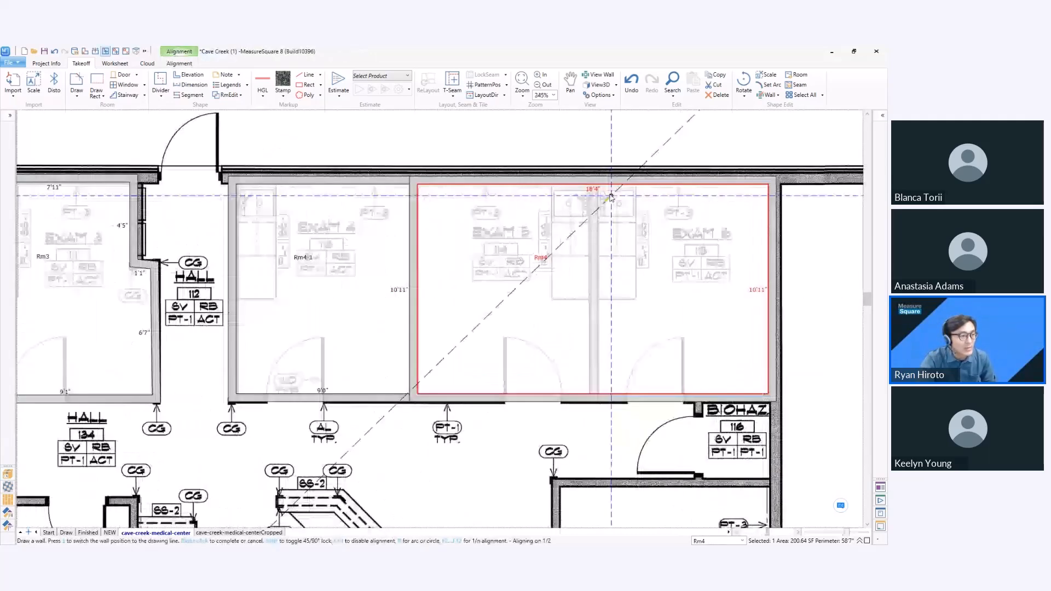
{"action": "left_click", "coordinate": [592, 185]}
{"action": "left_click", "coordinate": [592, 394]}
{"action": "right_click", "coordinate": [540, 331]}
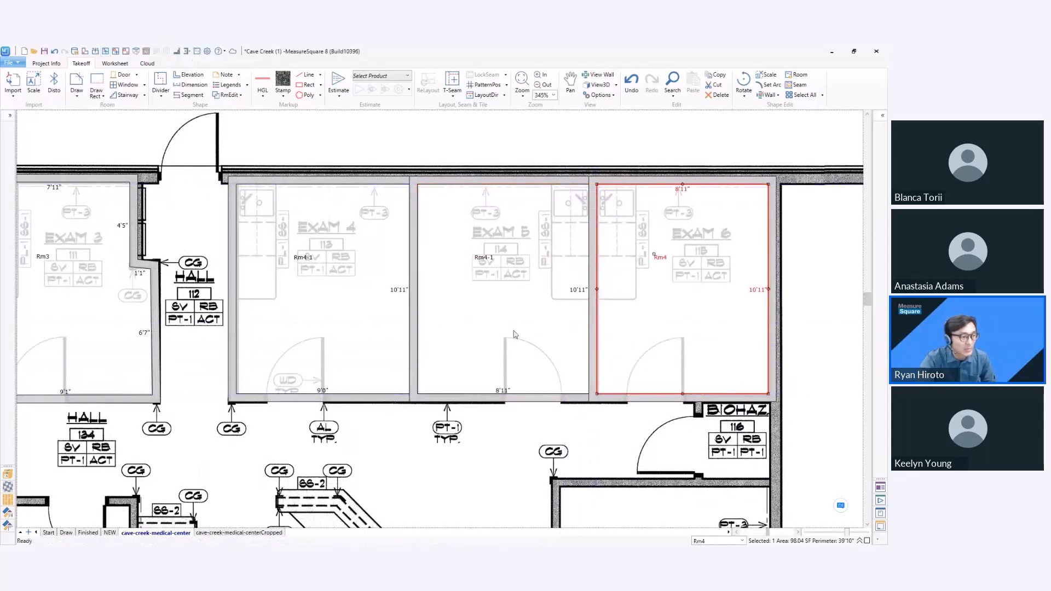
{"action": "scroll", "coordinate": [514, 332], "scroll_direction": "down", "scroll_amount": 3}
{"action": "left_click", "coordinate": [538, 293]}
{"action": "left_click", "coordinate": [588, 280]}
{"action": "left_click", "coordinate": [699, 277]}
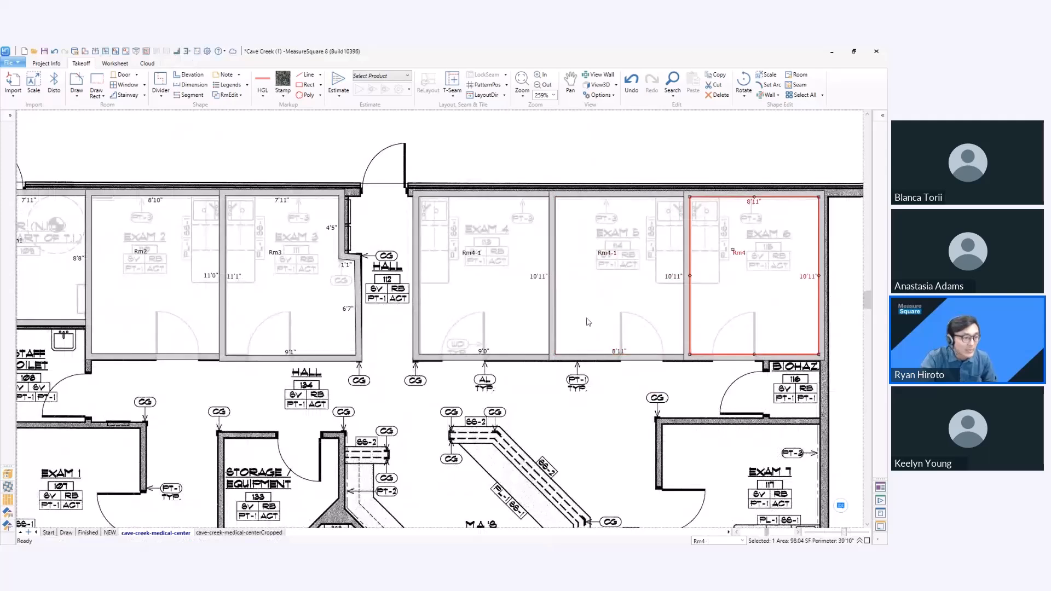
Square up Exam 3's jog corner and shift its lower hall-side wall inward, making the door-side wall 8'11" long
{"action": "scroll", "coordinate": [750, 318], "scroll_direction": "down", "scroll_amount": 2}
{"action": "left_click", "coordinate": [413, 271]}
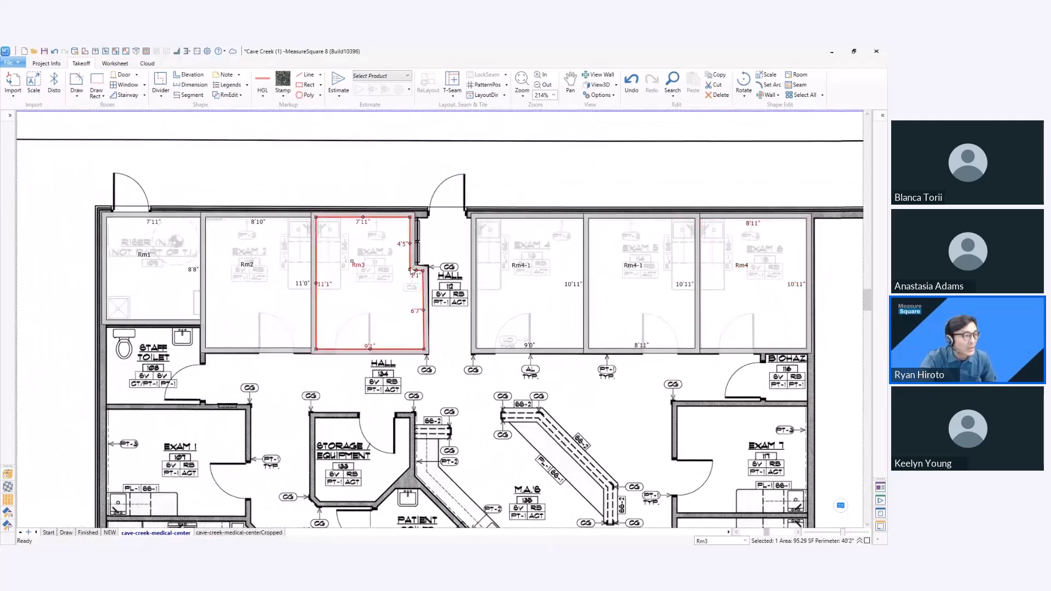
{"action": "left_click", "coordinate": [422, 270]}
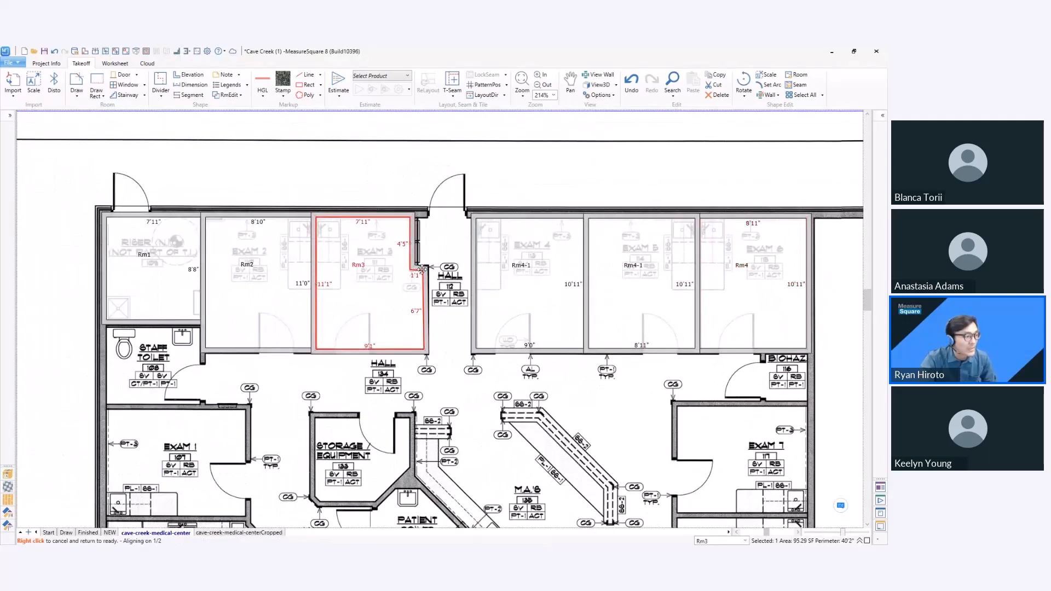
{"action": "left_click", "coordinate": [422, 272]}
{"action": "scroll", "coordinate": [412, 289], "scroll_direction": "up", "scroll_amount": 2}
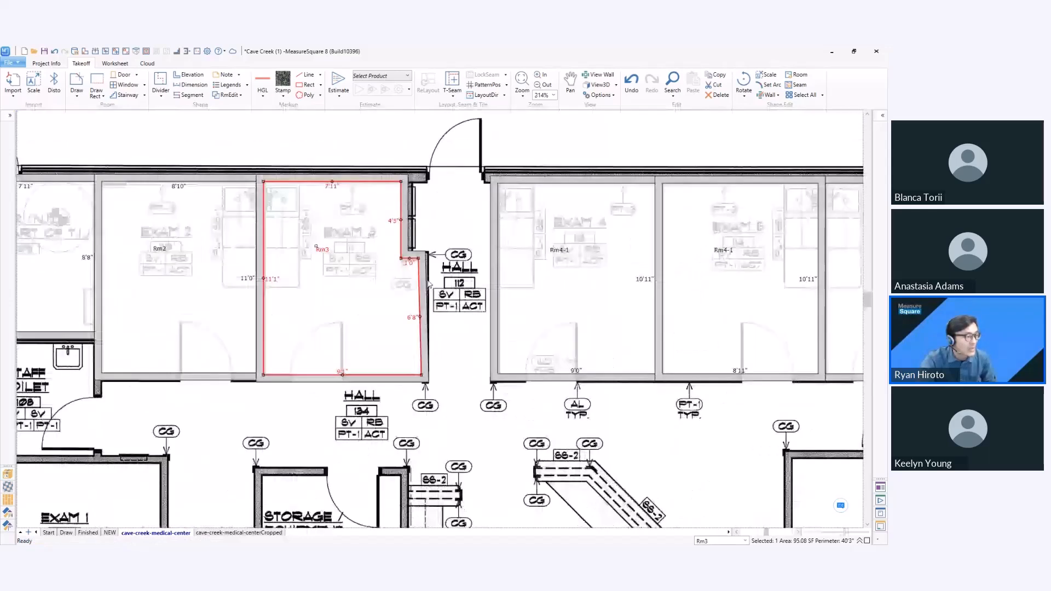
{"action": "left_click", "coordinate": [421, 257]}
{"action": "left_click", "coordinate": [421, 258]}
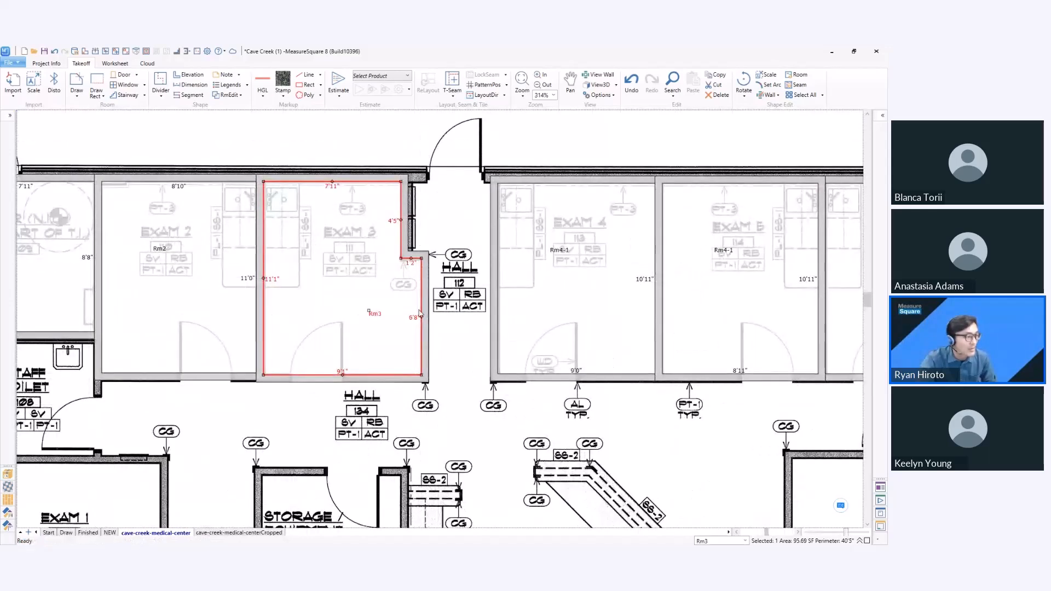
{"action": "left_click_drag", "start_coordinate": [422, 320], "coordinate": [420, 321]}
{"action": "scroll", "coordinate": [417, 323], "scroll_direction": "down", "scroll_amount": 1}
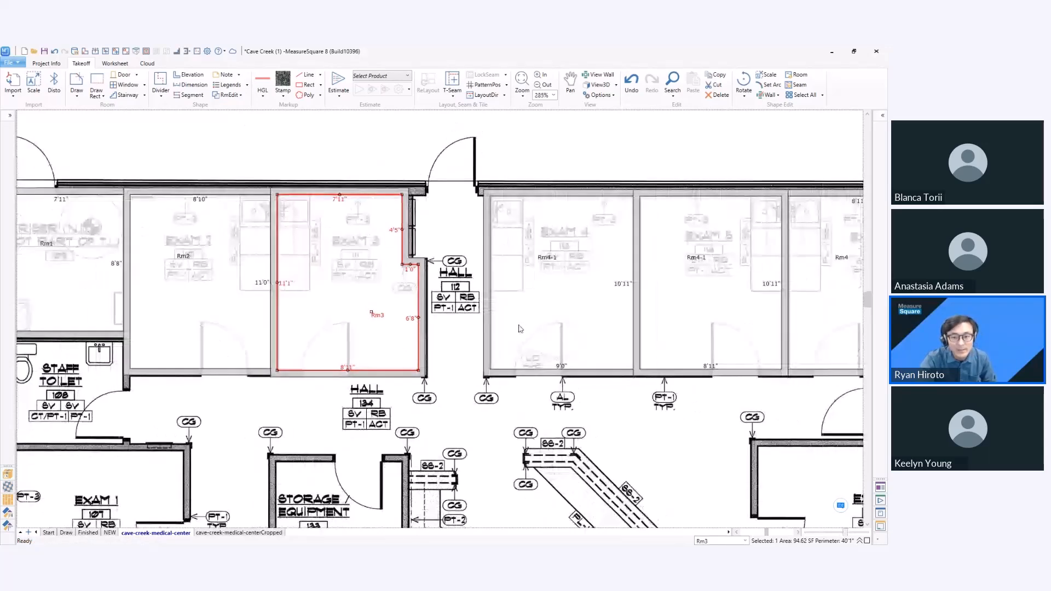
Examine the untraced rooms of the plan down to the Manager and Physician offices and their floor finish labels
{"action": "scroll", "coordinate": [518, 329], "scroll_direction": "down", "scroll_amount": 5}
{"action": "left_click", "coordinate": [508, 400]}
{"action": "scroll", "coordinate": [508, 400], "scroll_direction": "down", "scroll_amount": 3}
{"action": "scroll", "coordinate": [508, 400], "scroll_direction": "up", "scroll_amount": 1}
{"action": "middle_click_drag", "start_coordinate": [508, 400], "coordinate": [508, 256]}
{"action": "scroll", "coordinate": [509, 256], "scroll_direction": "down", "scroll_amount": 3}
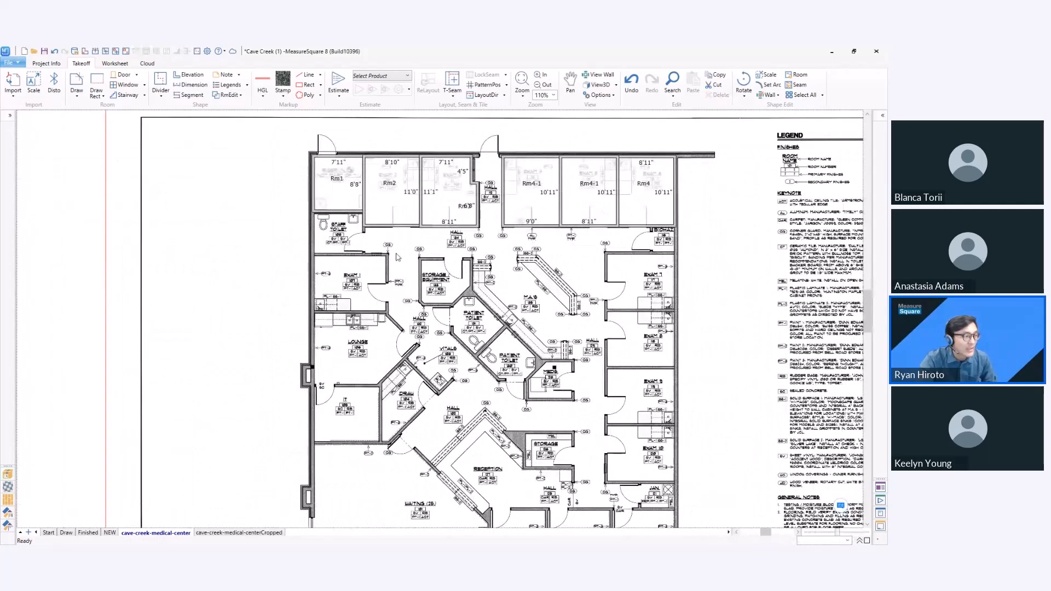
{"action": "middle_click_drag", "start_coordinate": [396, 254], "coordinate": [426, 254]}
{"action": "scroll", "coordinate": [427, 254], "scroll_direction": "down", "scroll_amount": 1}
{"action": "middle_click_drag", "start_coordinate": [567, 486], "coordinate": [565, 356]}
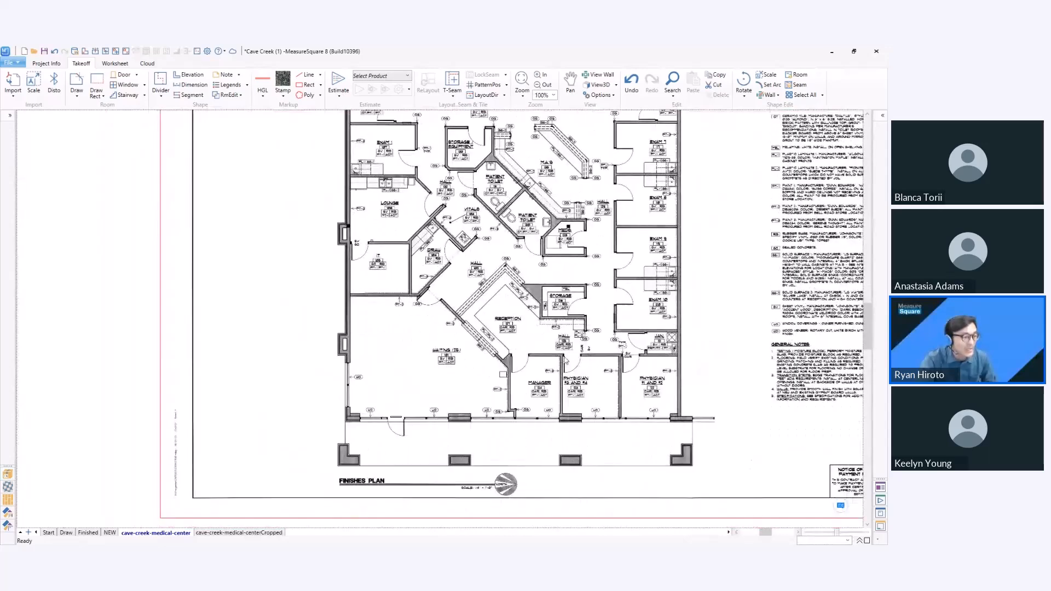
{"action": "scroll", "coordinate": [545, 405], "scroll_direction": "up", "scroll_amount": 5}
{"action": "scroll", "coordinate": [545, 405], "scroll_direction": "up", "scroll_amount": 4}
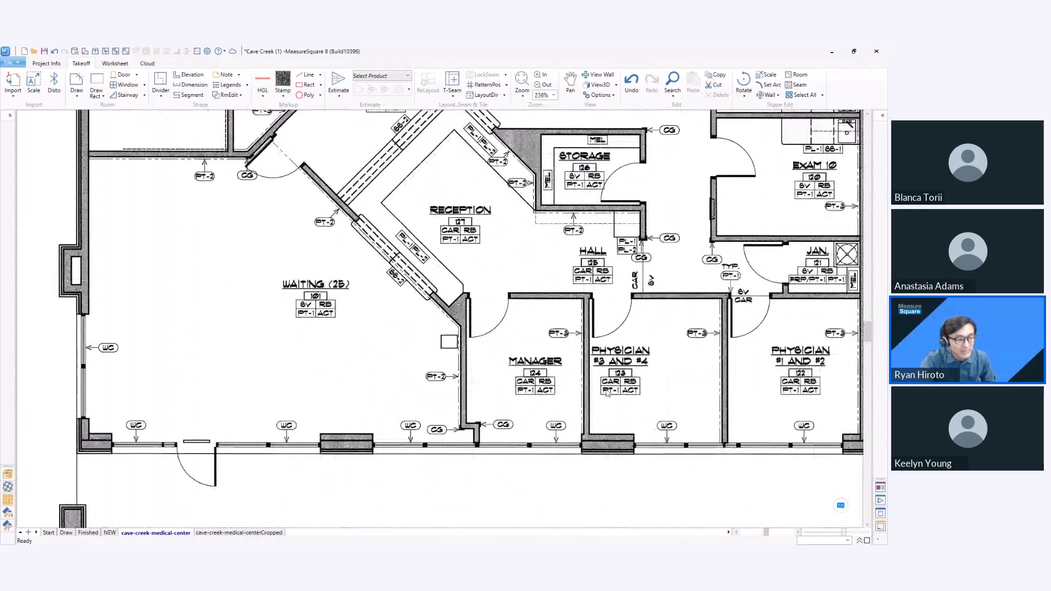
Trace one rectangular room covering Manager 124 and Physician #3 and #4, about 19'6" by 11'1"
{"action": "middle_click_drag", "start_coordinate": [535, 432], "coordinate": [479, 407]}
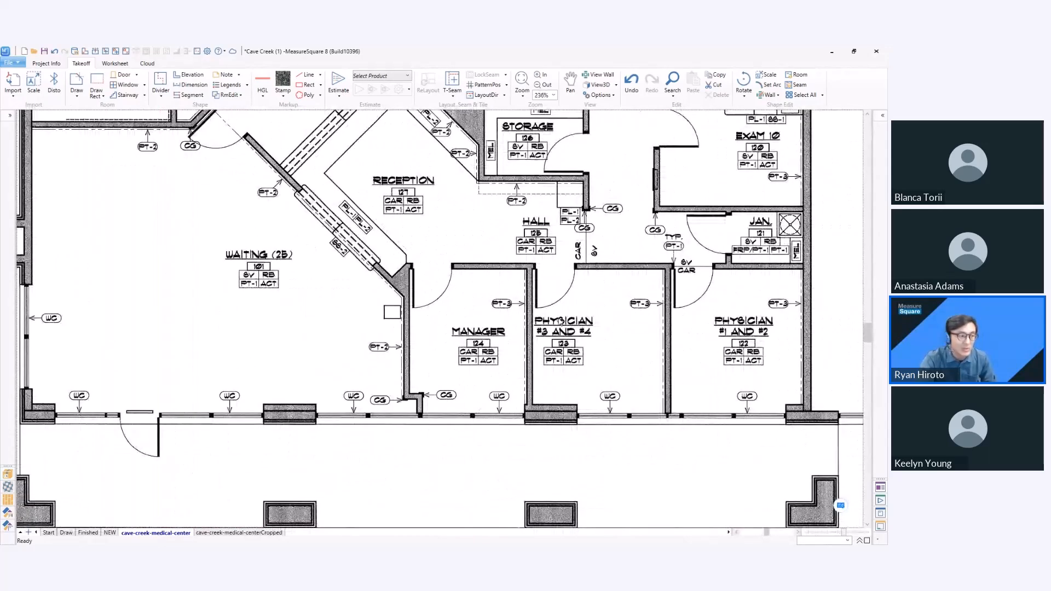
{"action": "left_click", "coordinate": [77, 83]}
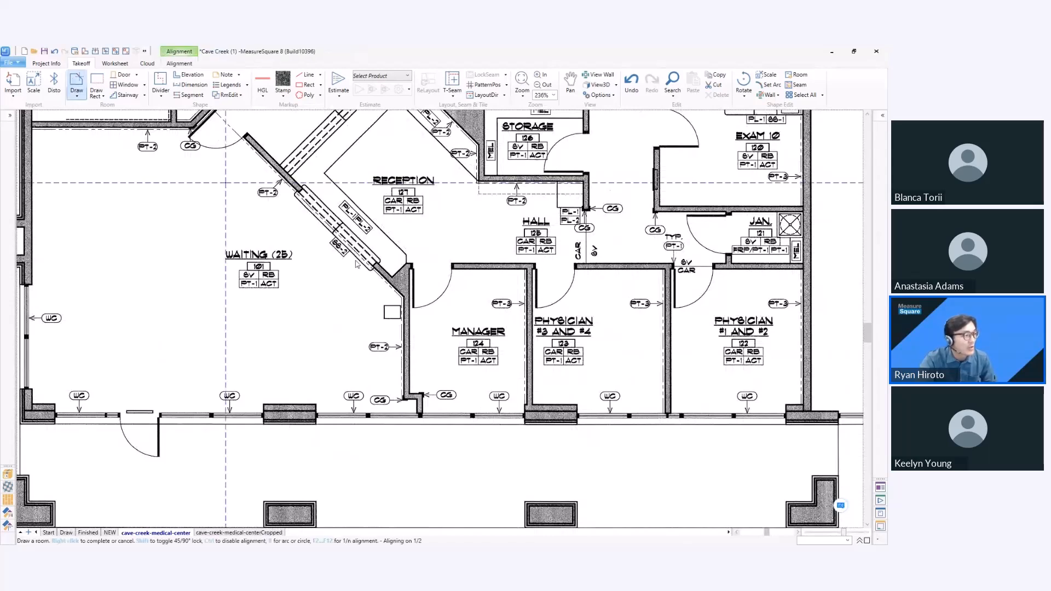
{"action": "left_click", "coordinate": [409, 268]}
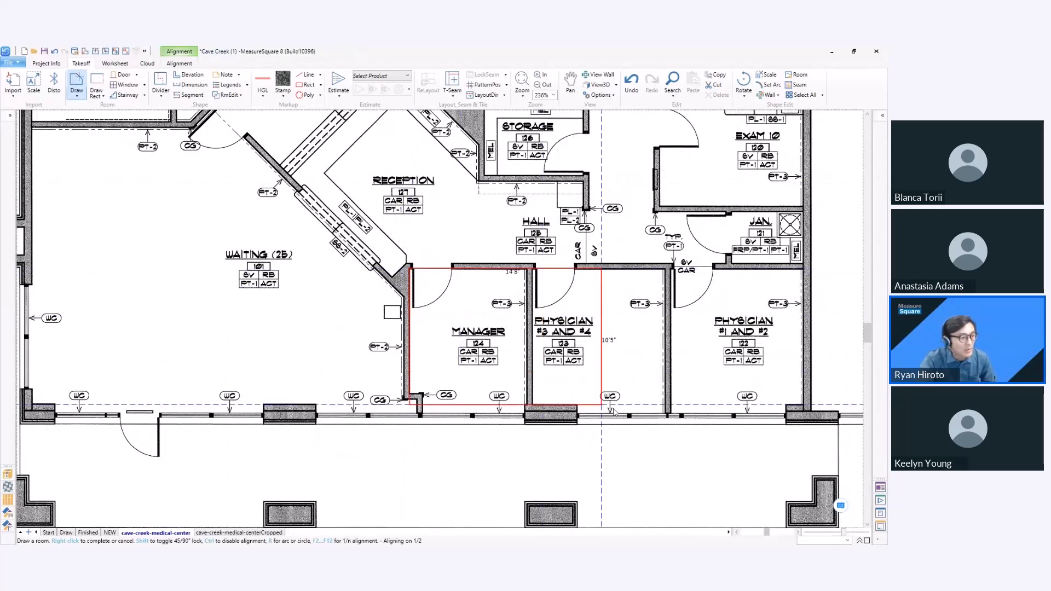
{"action": "left_click", "coordinate": [664, 413]}
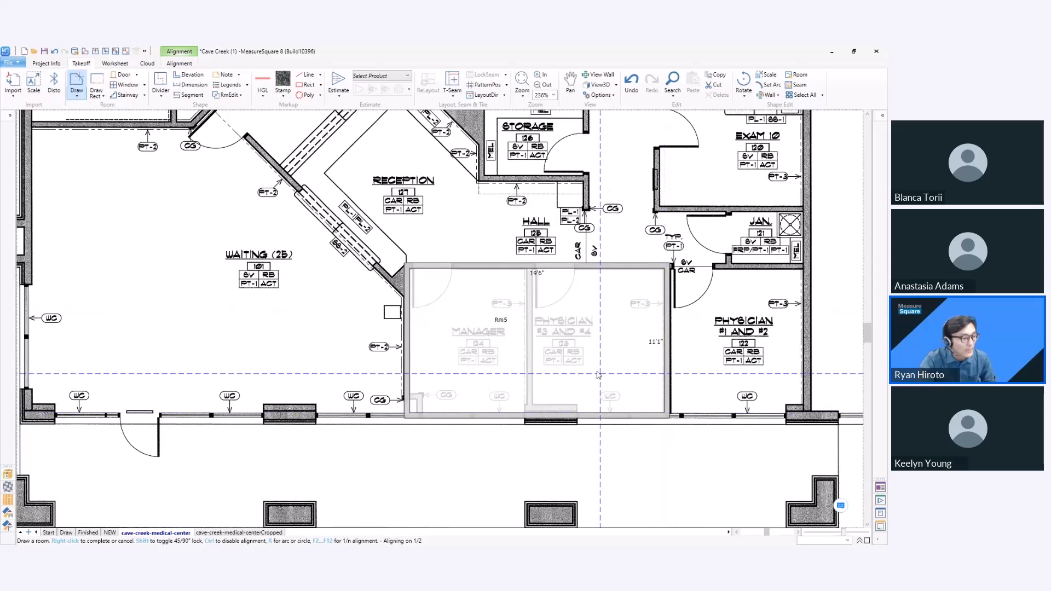
{"action": "right_click", "coordinate": [597, 374]}
Cut the wall jog at the Manager office's window-side corner out of the combined room with a hole, 11" by 1'5"
{"action": "right_click", "coordinate": [547, 326]}
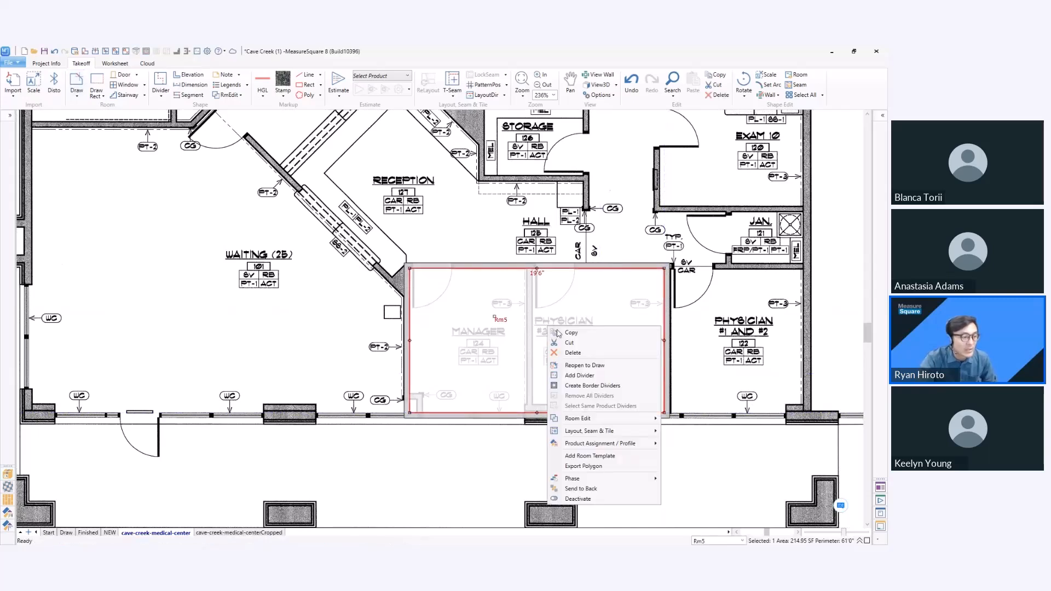
{"action": "mouse_move", "coordinate": [600, 420]}
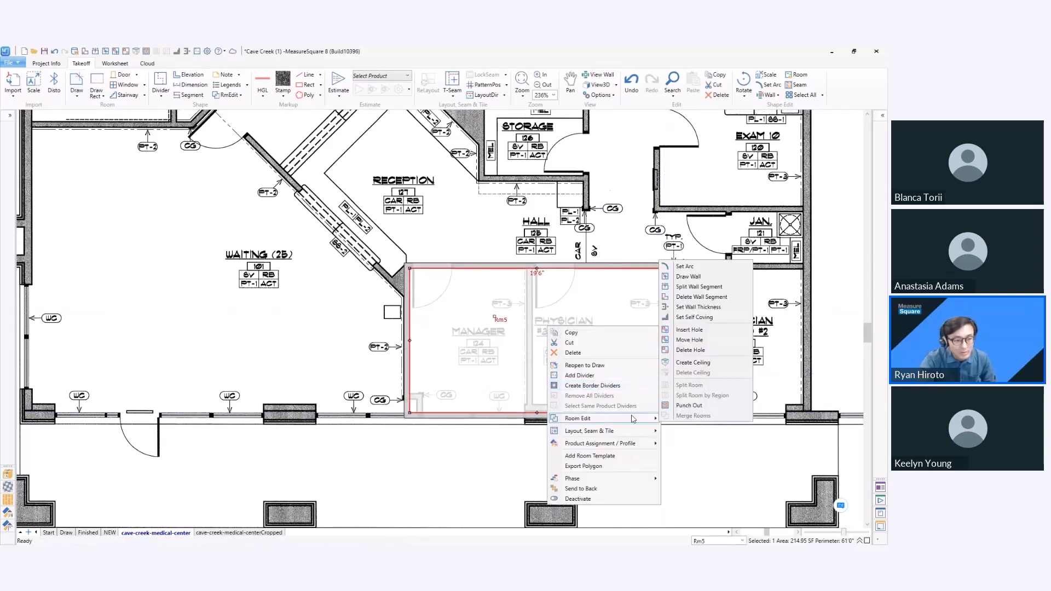
{"action": "left_click", "coordinate": [708, 331]}
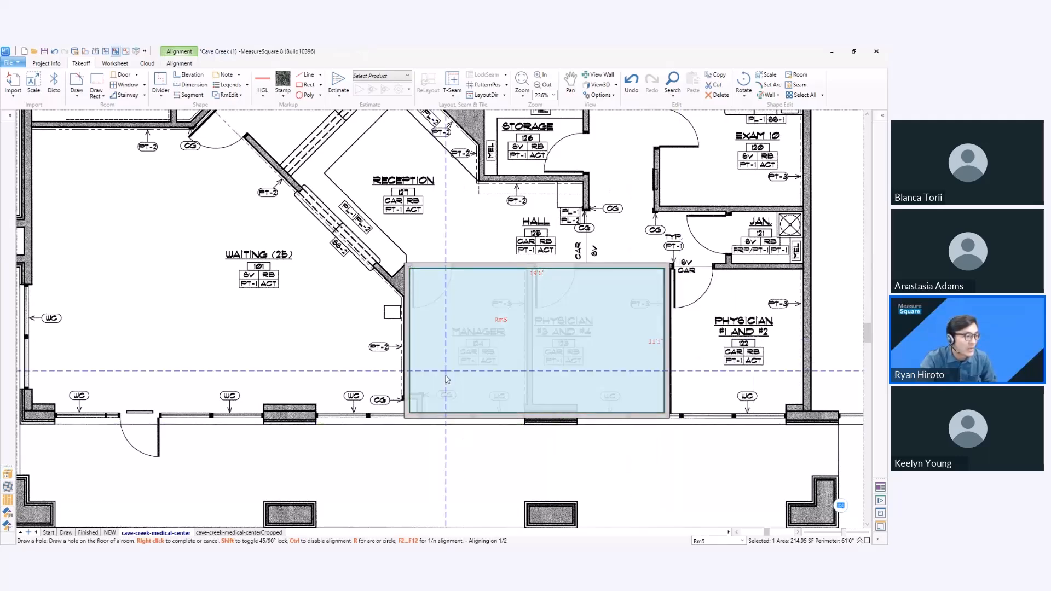
{"action": "scroll", "coordinate": [468, 429], "scroll_direction": "up", "scroll_amount": 5}
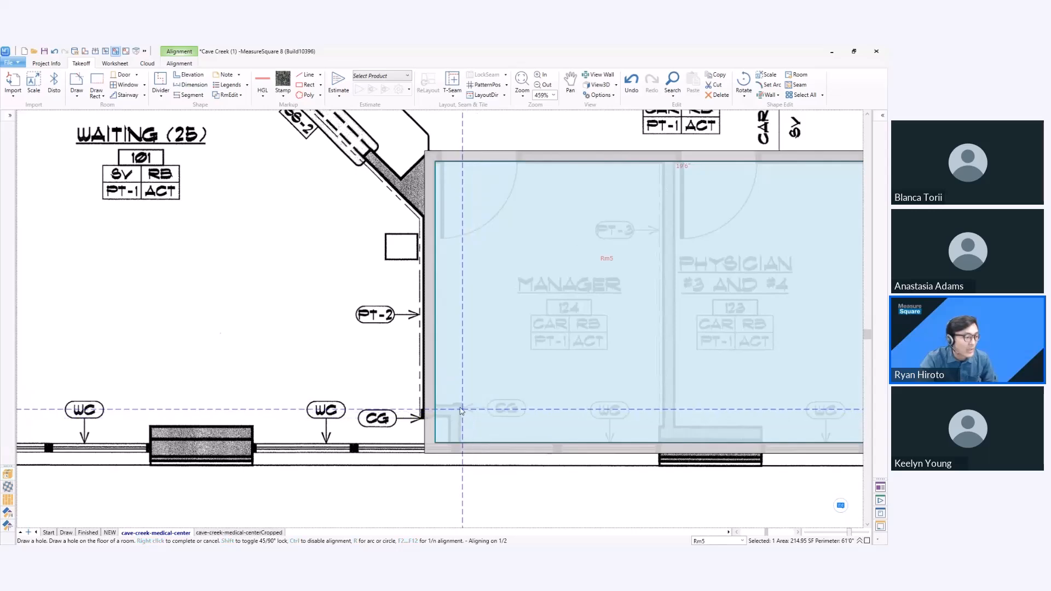
{"action": "left_click_drag", "start_coordinate": [458, 407], "coordinate": [425, 472]}
Cut the window-wall column at the Manager/Physician partition out of the combined room, 4'2" wide and 7" deep
{"action": "scroll", "coordinate": [437, 451], "scroll_direction": "down", "scroll_amount": 3}
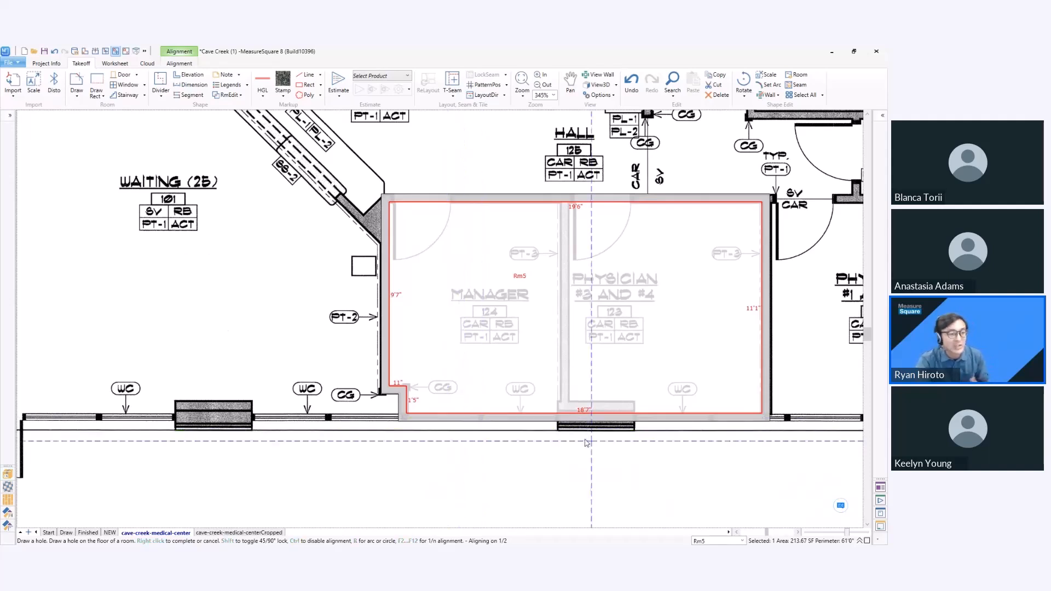
{"action": "left_click_drag", "start_coordinate": [557, 403], "coordinate": [637, 441]}
{"action": "right_click", "coordinate": [584, 441]}
Draw a wall along the Manager/Physician partition down to the column, splitting the room into 8'11" and 10'1" wide rooms
{"action": "middle_click_drag", "start_coordinate": [614, 362], "coordinate": [583, 373]}
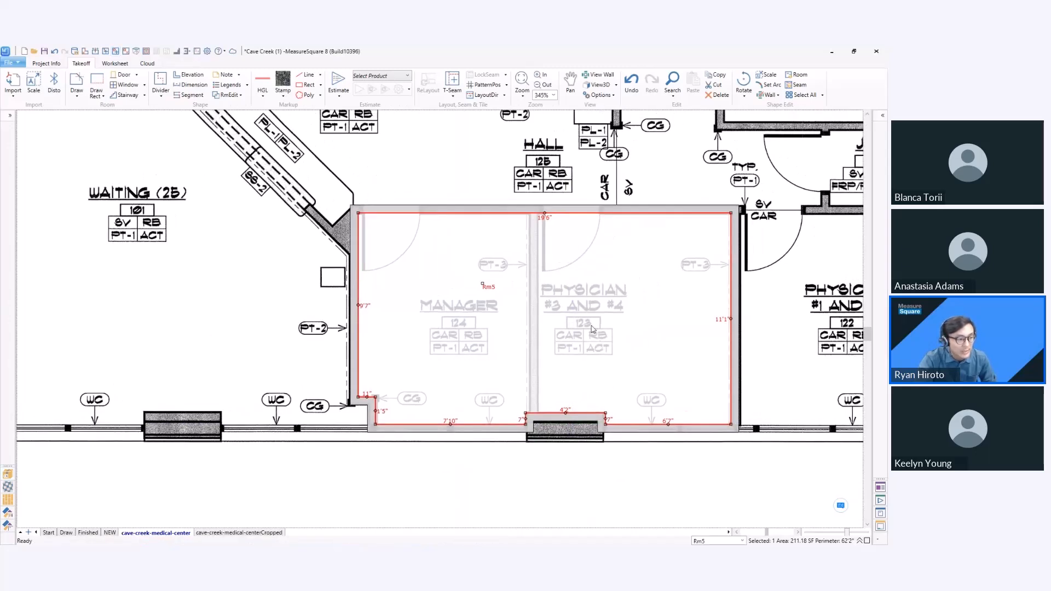
{"action": "right_click", "coordinate": [591, 328]}
{"action": "mouse_move", "coordinate": [655, 418]}
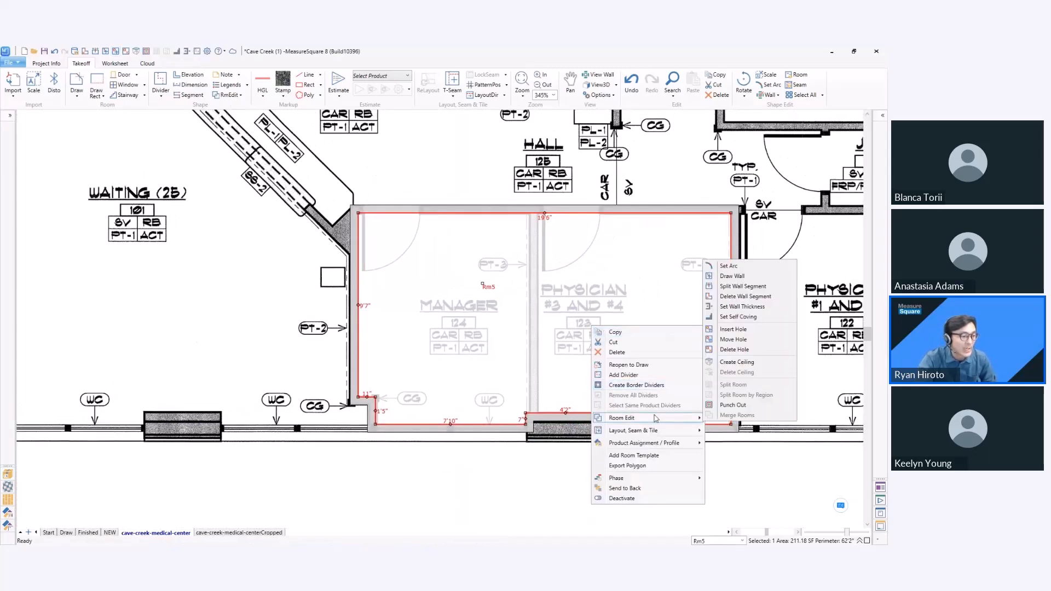
{"action": "left_click", "coordinate": [732, 276]}
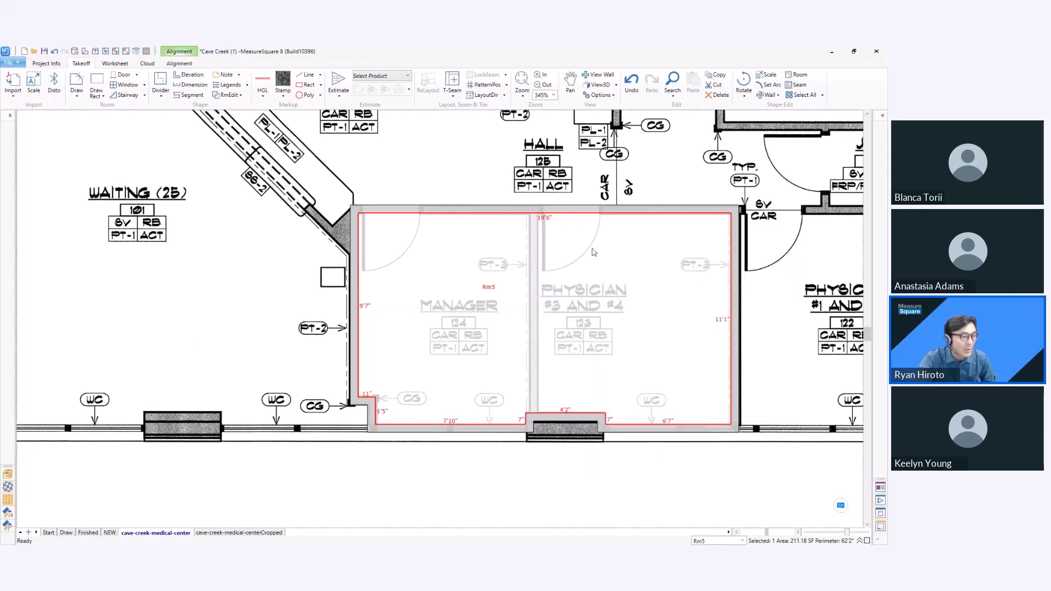
{"action": "left_click", "coordinate": [536, 215]}
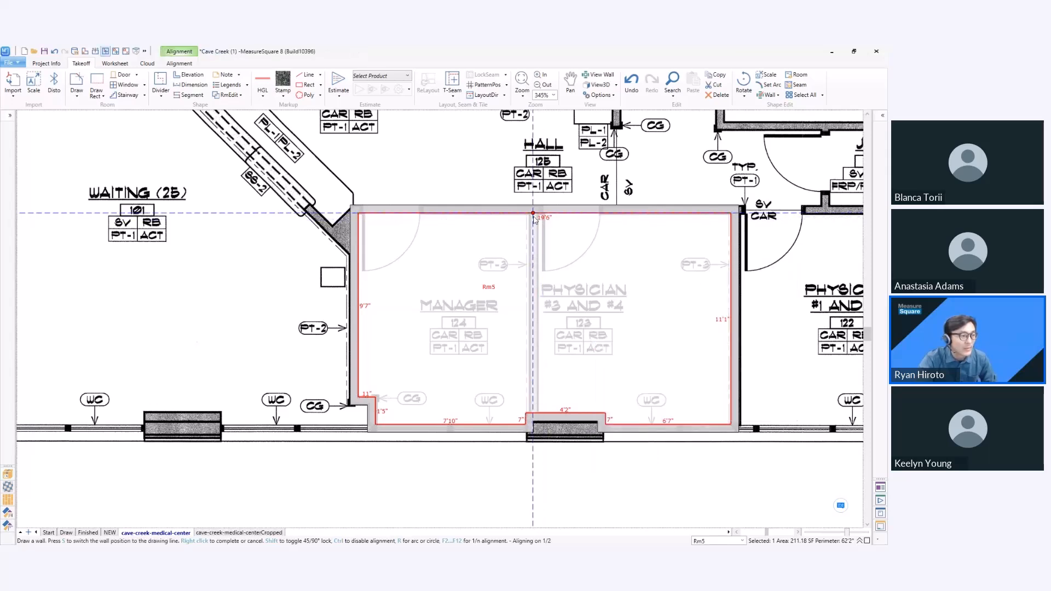
{"action": "left_click", "coordinate": [532, 414]}
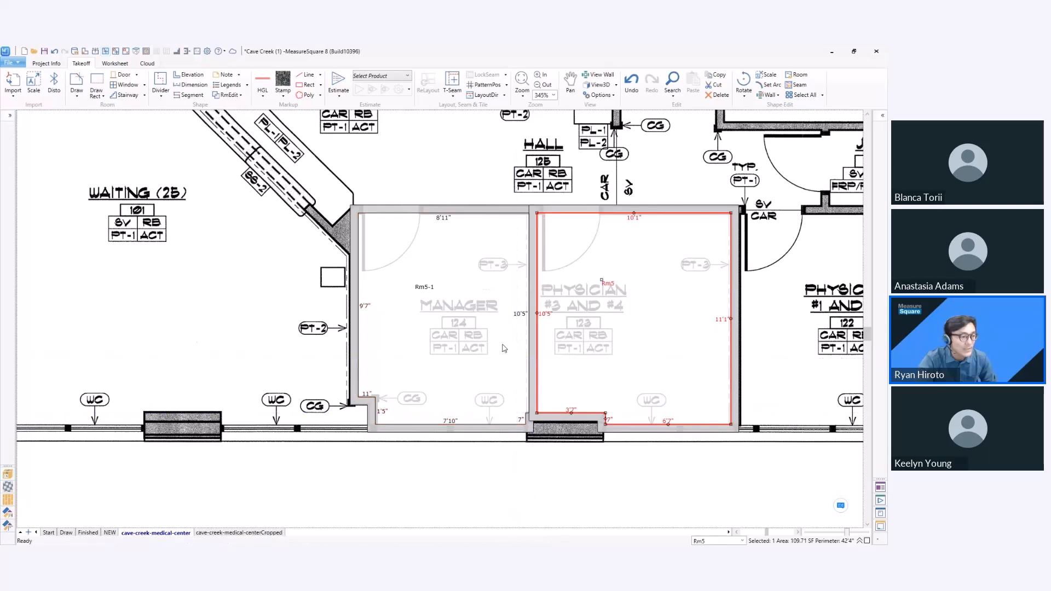
Delete the traced room over Exam 3
{"action": "scroll", "coordinate": [504, 348], "scroll_direction": "down", "scroll_amount": 2}
{"action": "scroll", "coordinate": [513, 354], "scroll_direction": "down", "scroll_amount": 1}
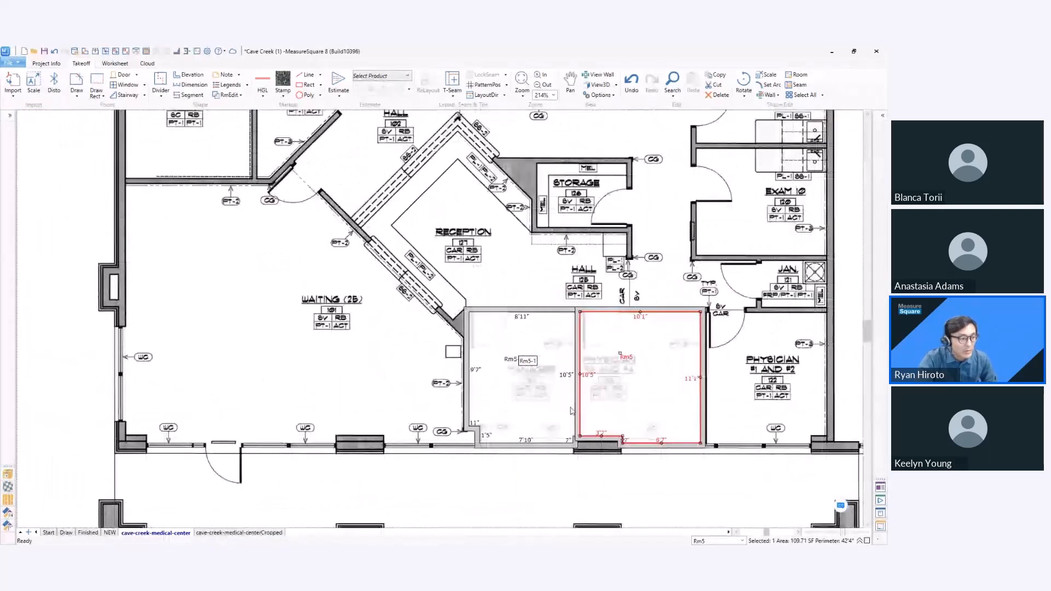
{"action": "scroll", "coordinate": [504, 256], "scroll_direction": "down", "scroll_amount": 1}
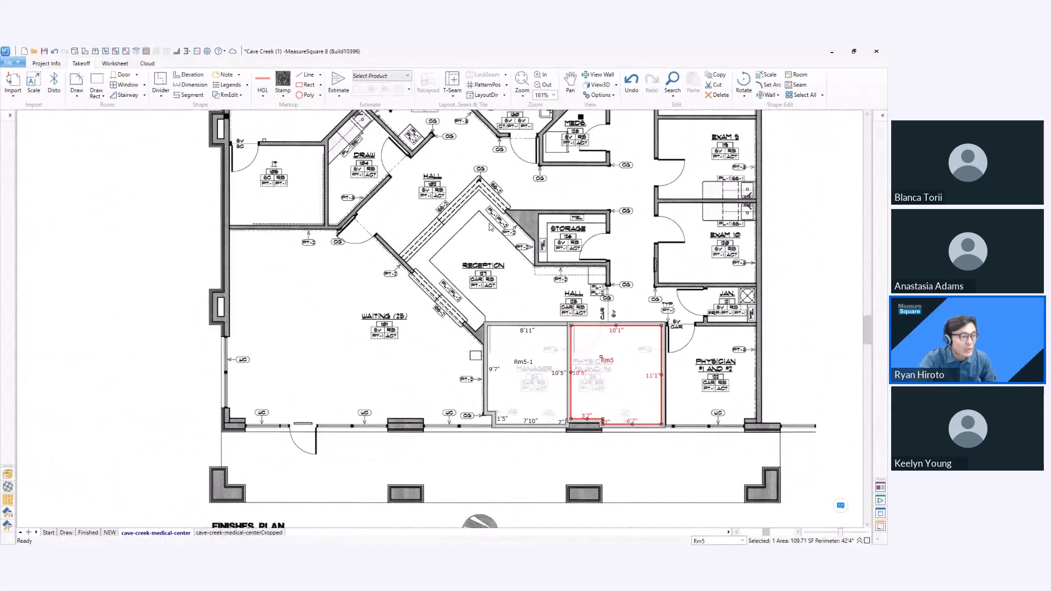
{"action": "middle_click_drag", "start_coordinate": [473, 151], "coordinate": [474, 342]}
{"action": "scroll", "coordinate": [454, 142], "scroll_direction": "up", "scroll_amount": 1}
{"action": "middle_click_drag", "start_coordinate": [454, 142], "coordinate": [465, 427]}
{"action": "scroll", "coordinate": [465, 428], "scroll_direction": "up", "scroll_amount": 2}
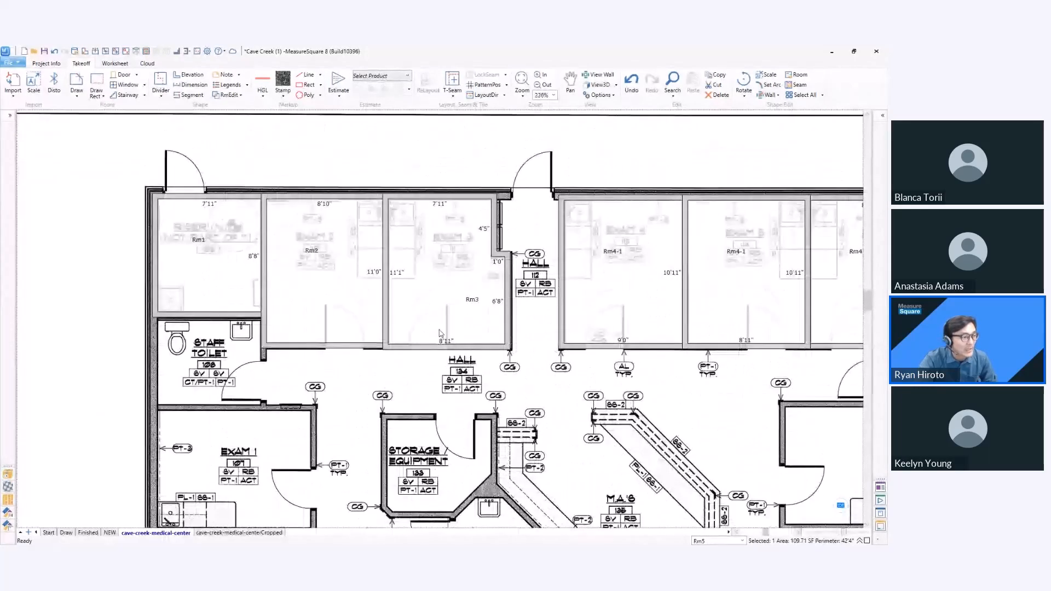
{"action": "middle_click_drag", "start_coordinate": [468, 312], "coordinate": [463, 335]}
{"action": "left_click", "coordinate": [443, 340]}
{"action": "key", "text": "Delete"}
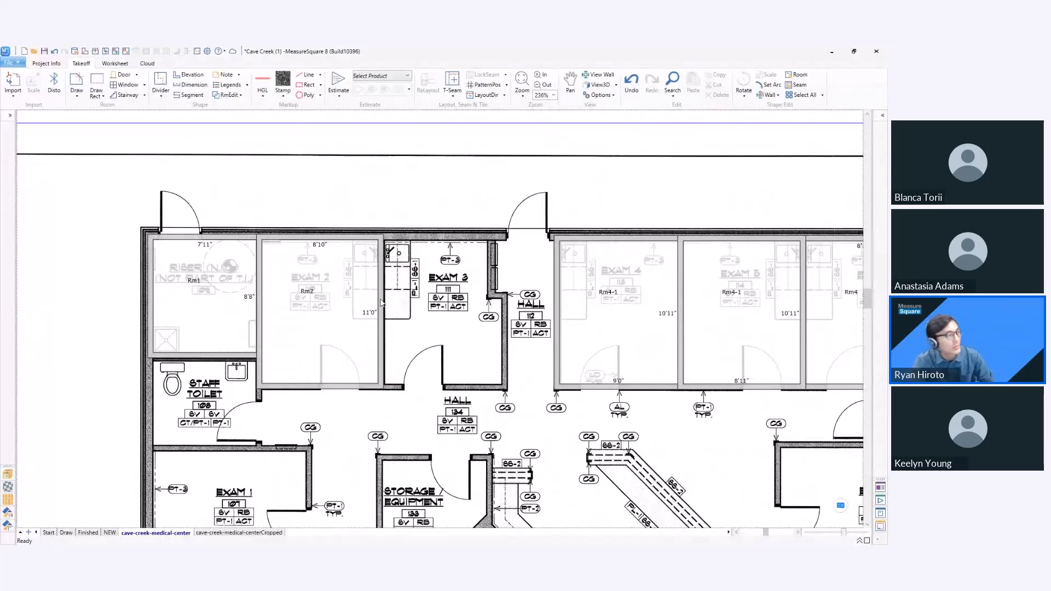
Trace Exam 3 as two adjoining rectangles meeting at the jog, 8'0" by 4'5" and 9'0" by 6'7"
{"action": "scroll", "coordinate": [368, 305], "scroll_direction": "up", "scroll_amount": 1}
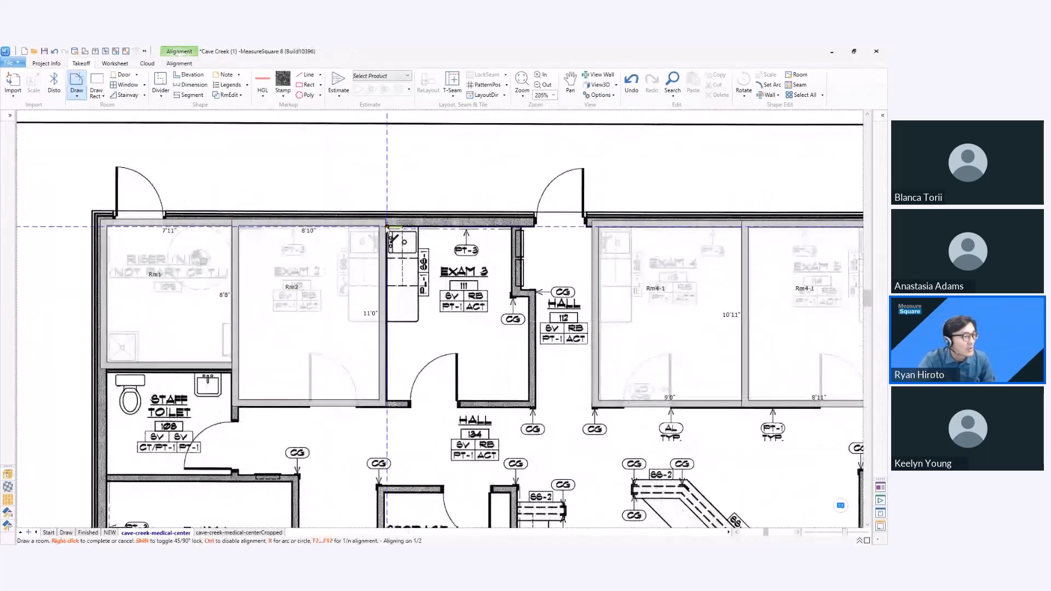
{"action": "left_click", "coordinate": [386, 226]}
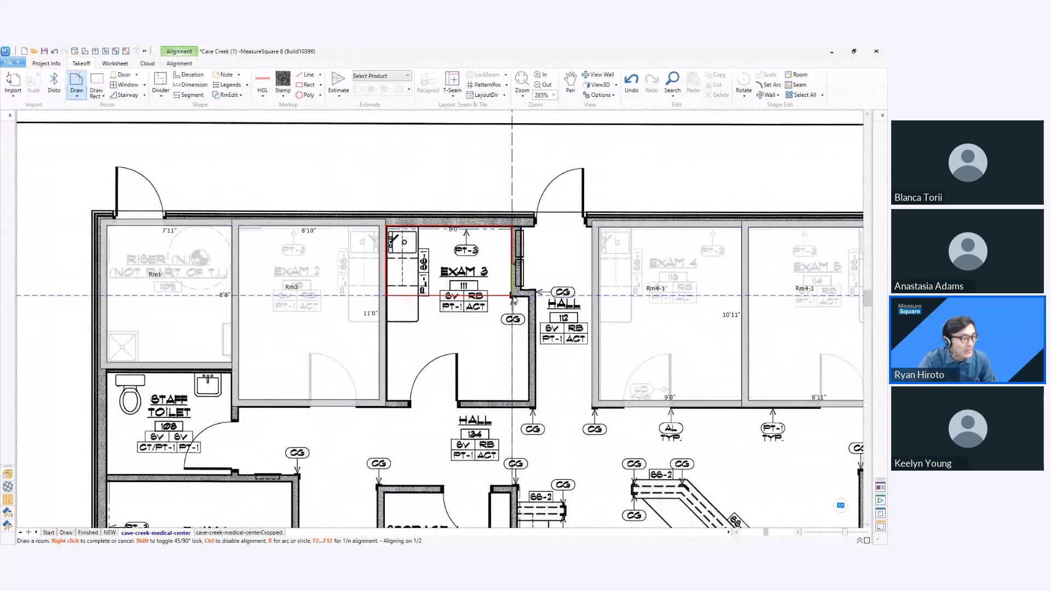
{"action": "left_click", "coordinate": [512, 299]}
{"action": "left_click_drag", "start_coordinate": [529, 297], "coordinate": [386, 402]}
{"action": "left_click", "coordinate": [386, 402]}
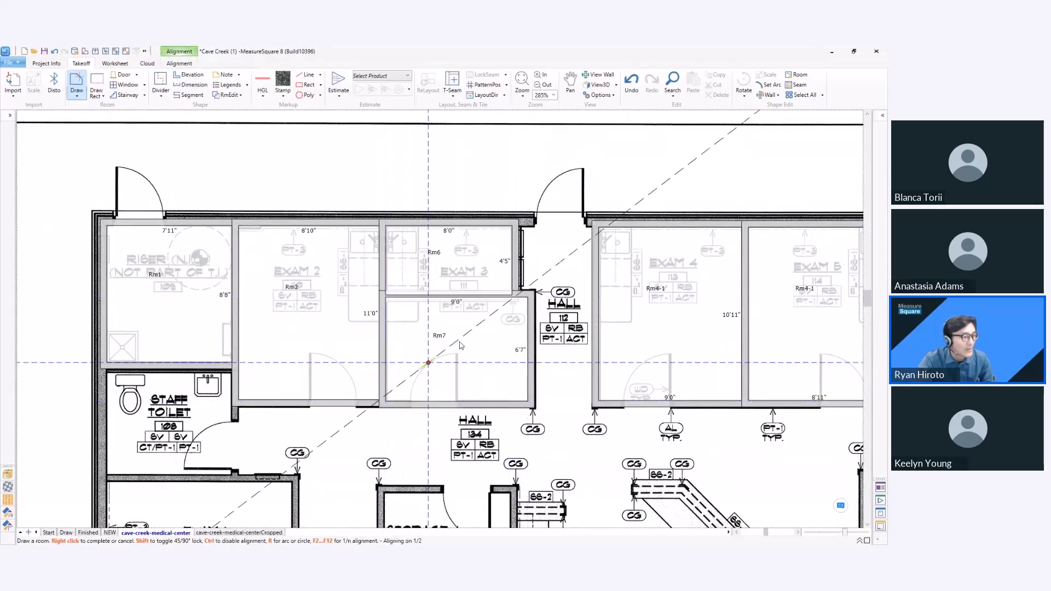
{"action": "right_click", "coordinate": [459, 336]}
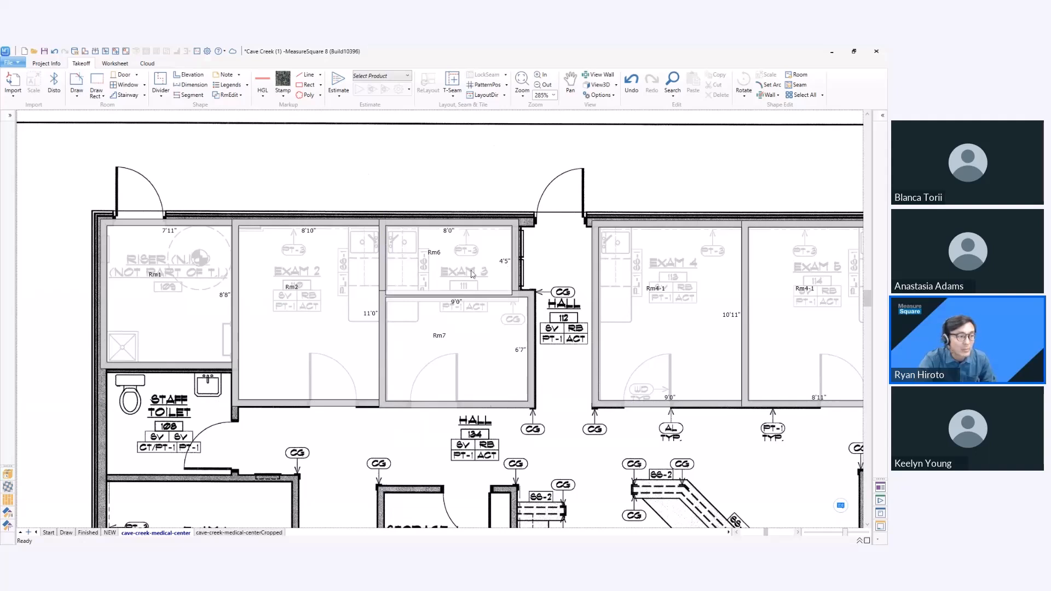
Merge the two Exam 3 rectangles into one room
{"action": "left_click", "coordinate": [461, 250]}
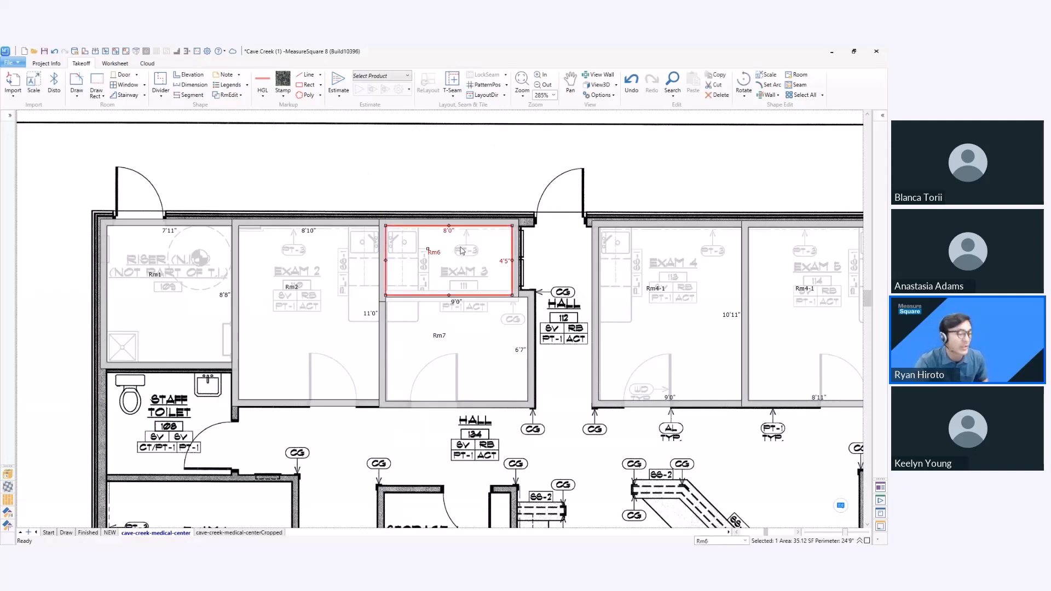
{"action": "left_click", "coordinate": [483, 362], "text": "ctrl"}
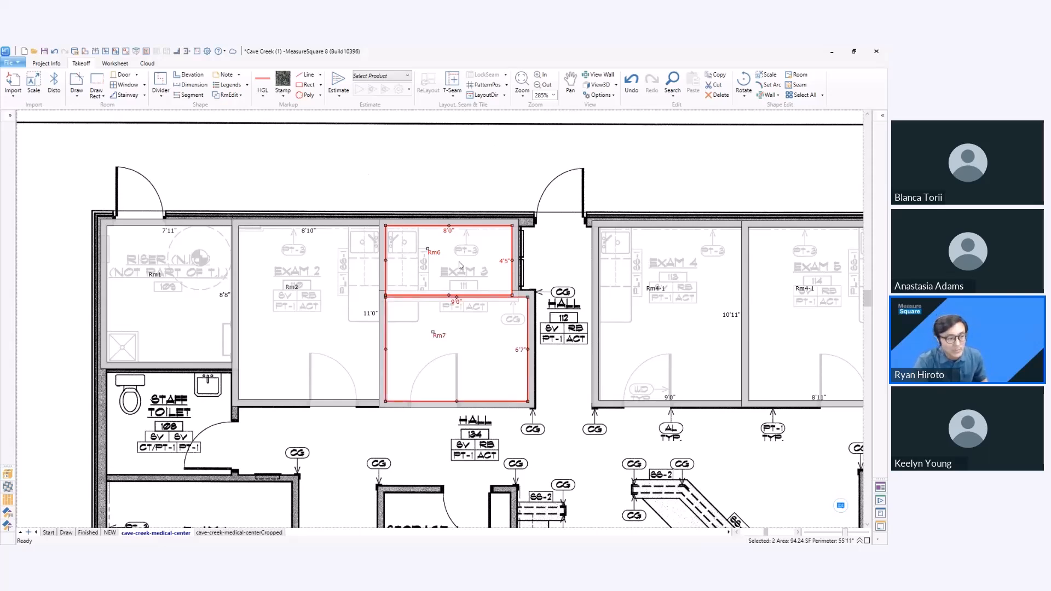
{"action": "right_click", "coordinate": [476, 334]}
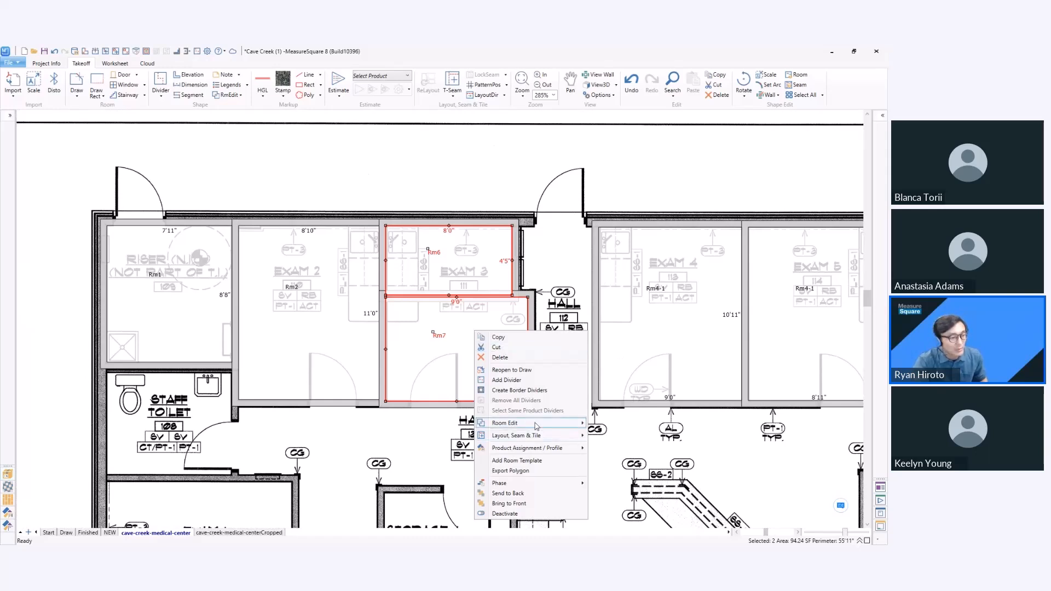
{"action": "mouse_move", "coordinate": [536, 423]}
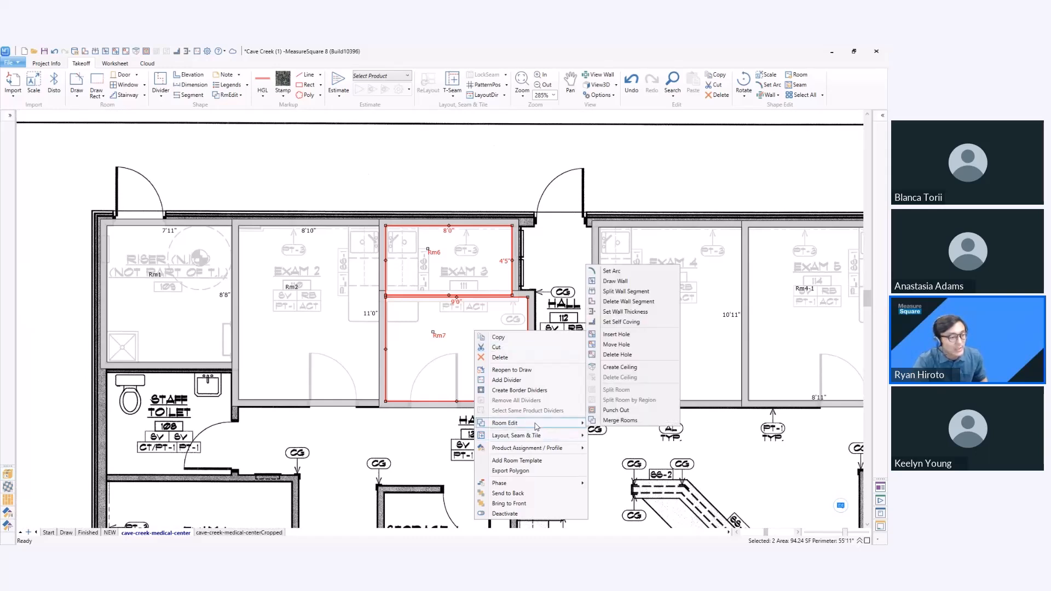
{"action": "left_click", "coordinate": [621, 420]}
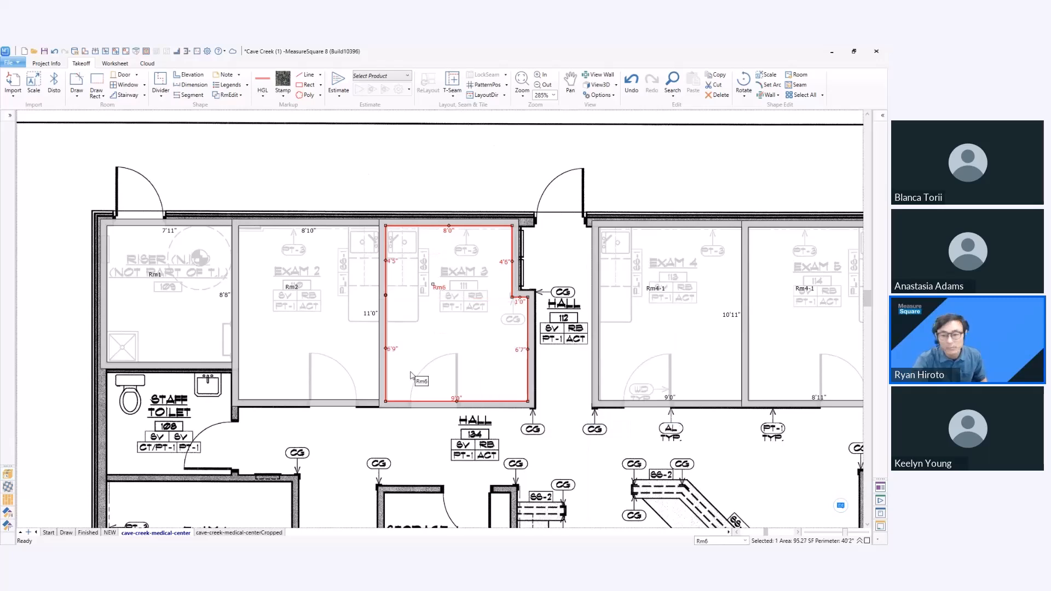
{"action": "scroll", "coordinate": [446, 401], "scroll_direction": "down", "scroll_amount": 4}
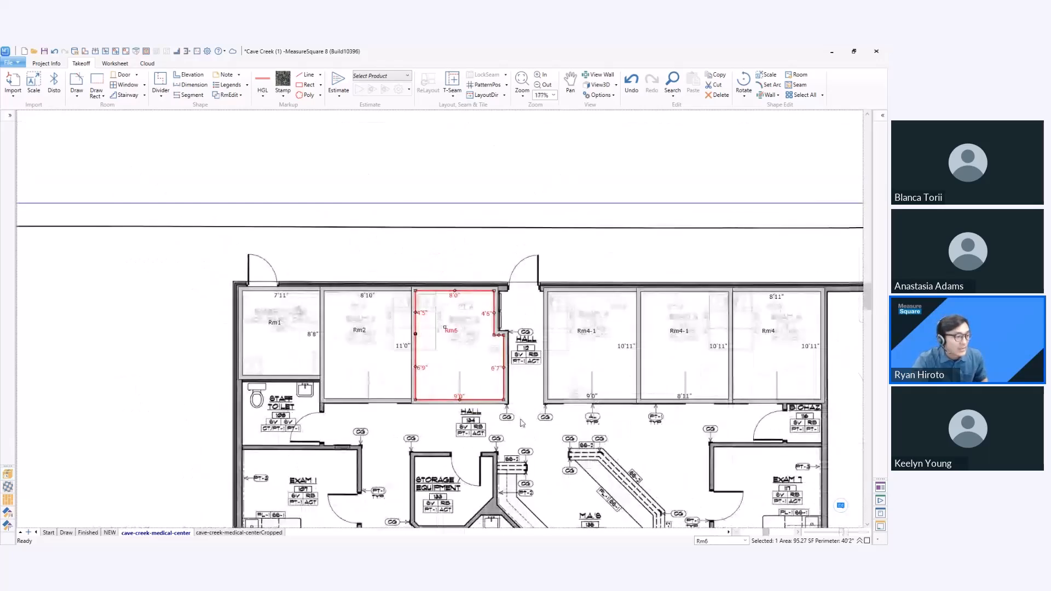
{"action": "middle_click_drag", "start_coordinate": [312, 333], "coordinate": [484, 331]}
{"action": "scroll", "coordinate": [462, 332], "scroll_direction": "up", "scroll_amount": 1}
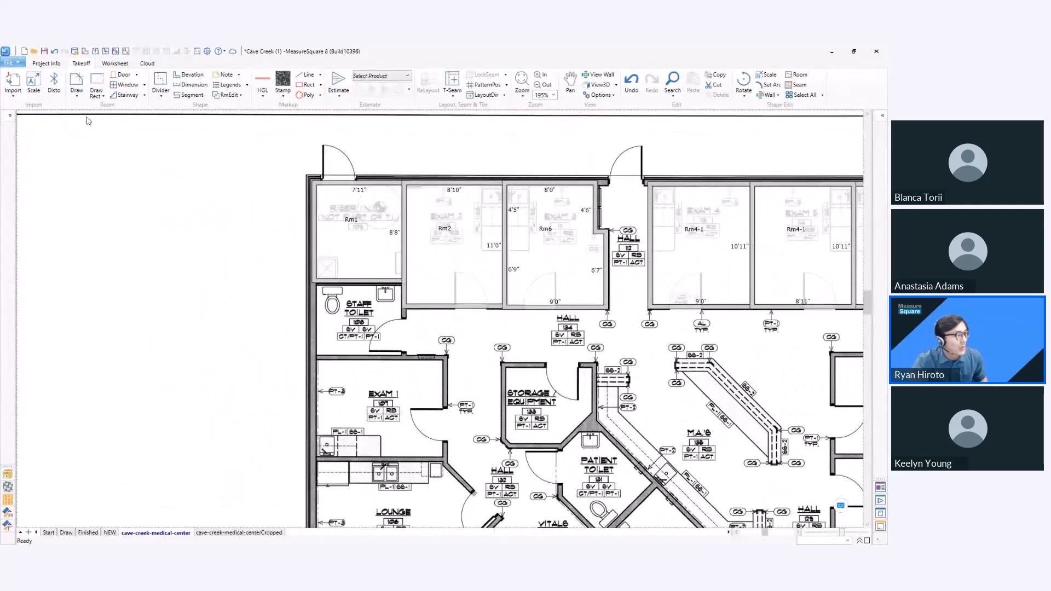
{"action": "left_click", "coordinate": [76, 83]}
{"action": "scroll", "coordinate": [277, 300], "scroll_direction": "up", "scroll_amount": 5}
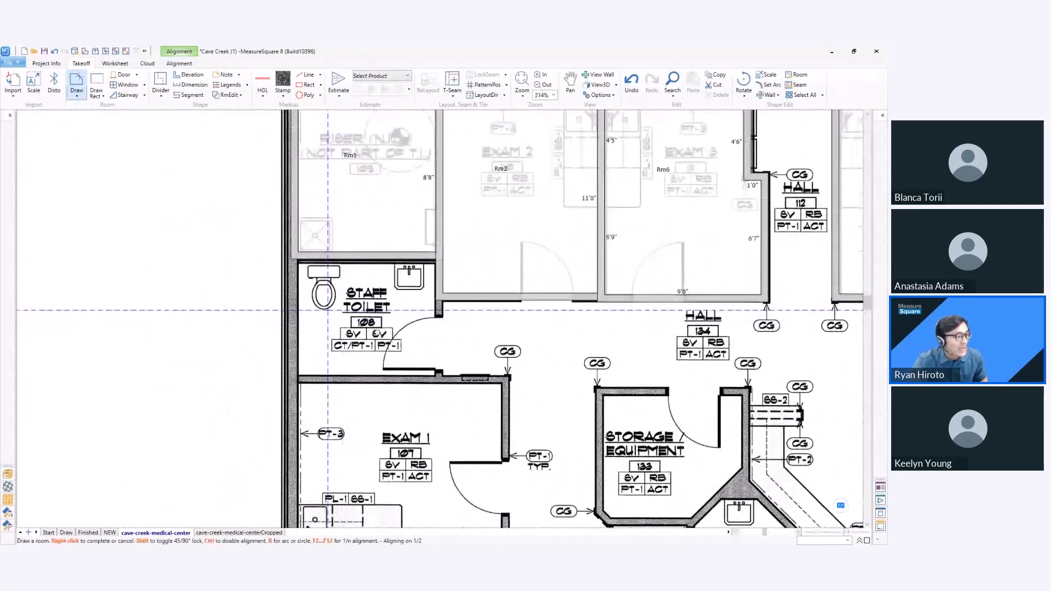
{"action": "scroll", "coordinate": [345, 295], "scroll_direction": "up", "scroll_amount": 4}
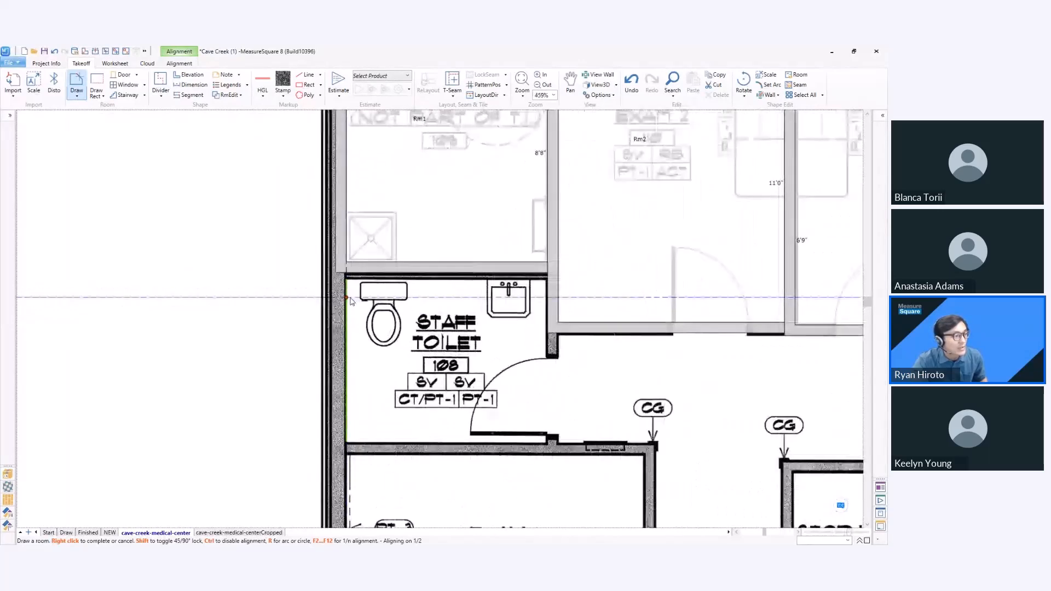
{"action": "left_click", "coordinate": [346, 285]}
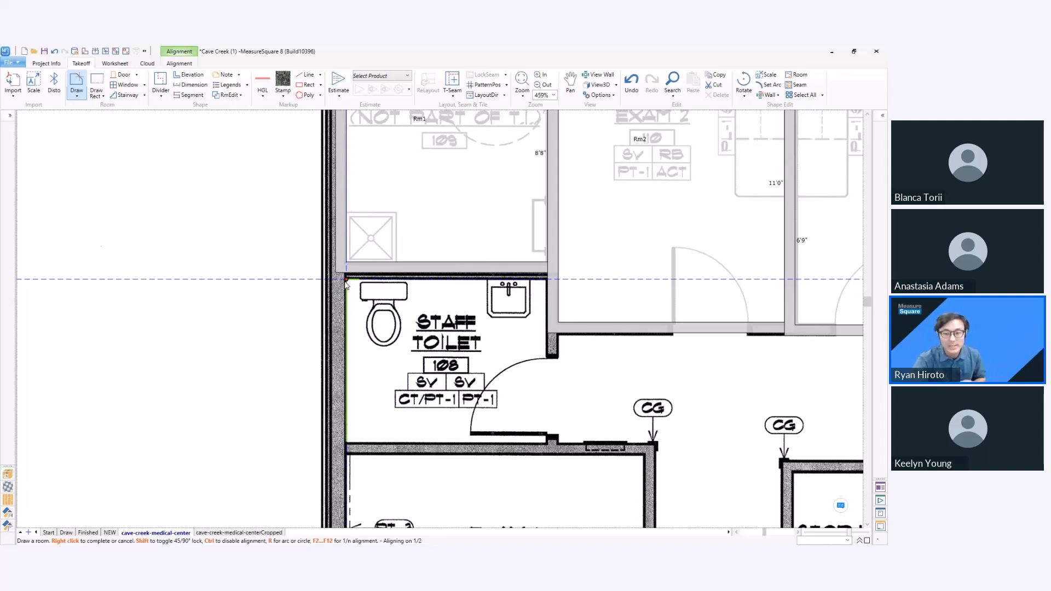
{"action": "right_click", "coordinate": [363, 304]}
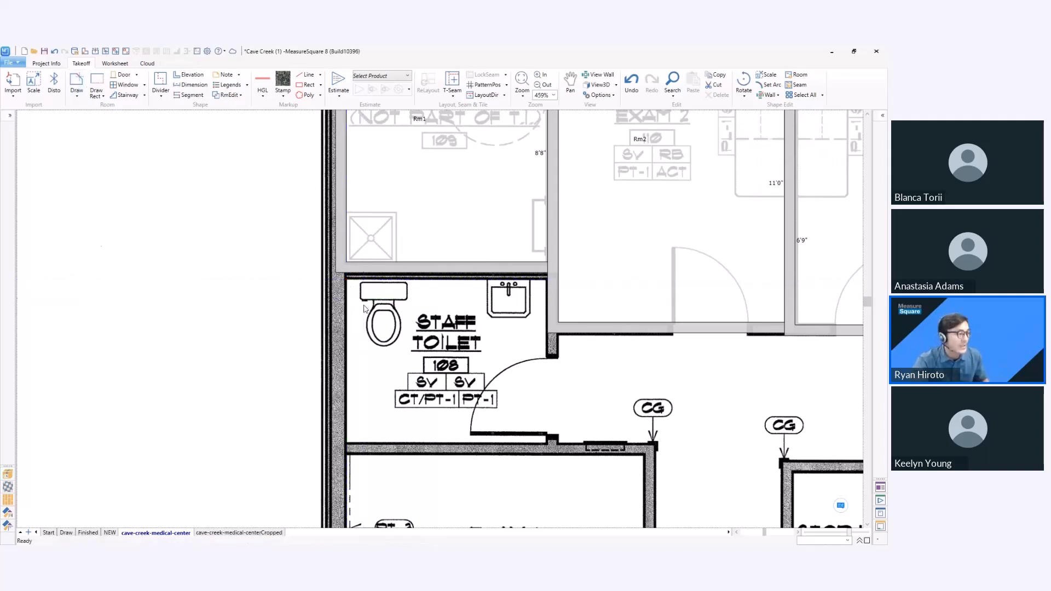
Trace the Staff Toilet below the Riser room as a rectangular room, 7'10" by 6'6"
{"action": "left_click", "coordinate": [76, 83]}
{"action": "scroll", "coordinate": [184, 94], "scroll_direction": "up", "scroll_amount": 2}
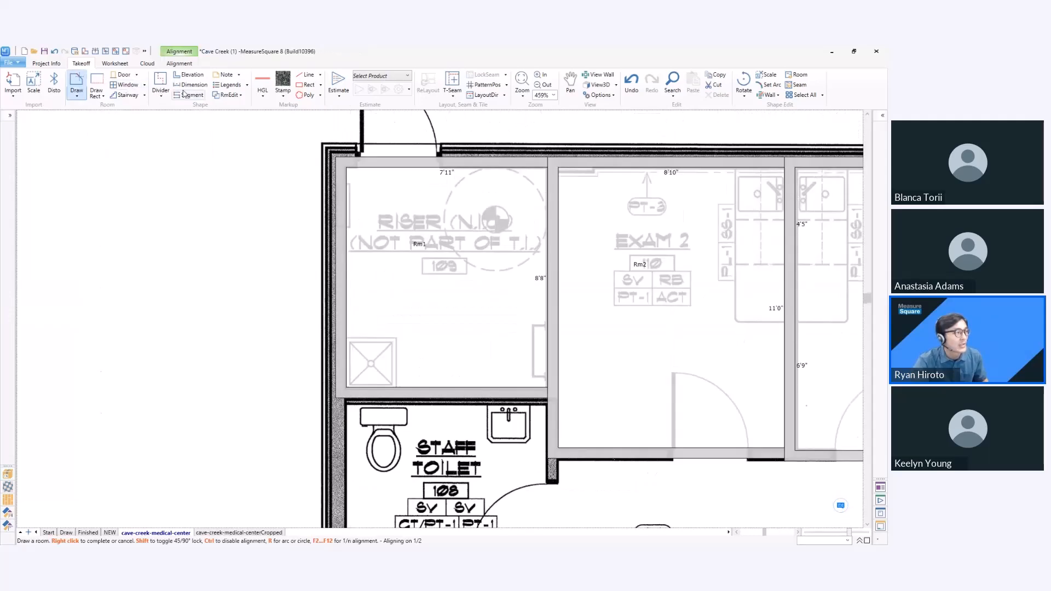
{"action": "left_click", "coordinate": [180, 64]}
{"action": "scroll", "coordinate": [265, 237], "scroll_direction": "down", "scroll_amount": 1}
{"action": "middle_click_drag", "start_coordinate": [264, 237], "coordinate": [281, 117]}
{"action": "scroll", "coordinate": [332, 276], "scroll_direction": "down", "scroll_amount": 3}
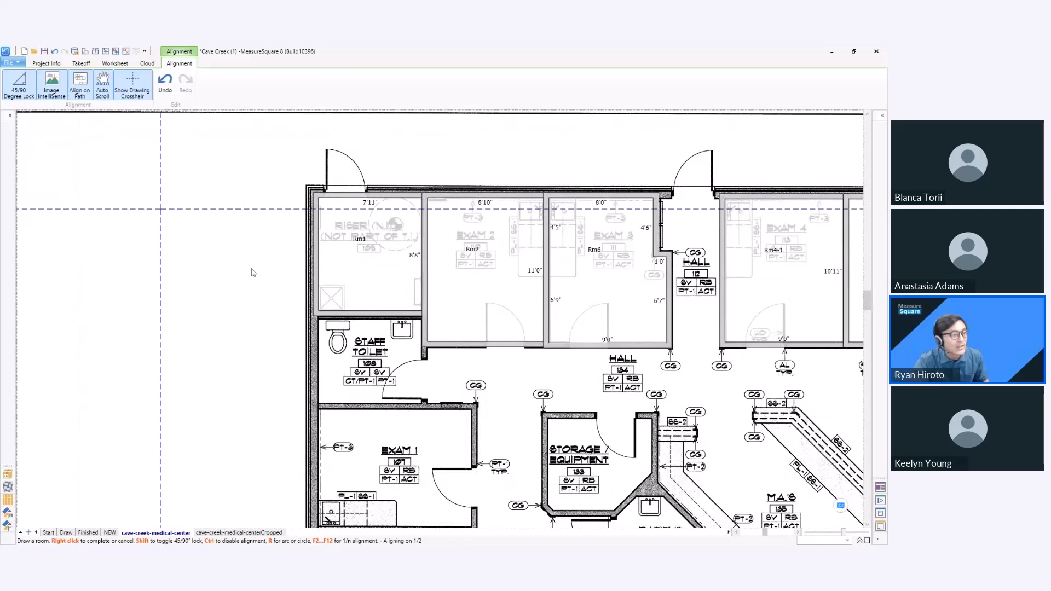
{"action": "scroll", "coordinate": [378, 317], "scroll_direction": "up", "scroll_amount": 3}
{"action": "scroll", "coordinate": [383, 312], "scroll_direction": "up", "scroll_amount": 1}
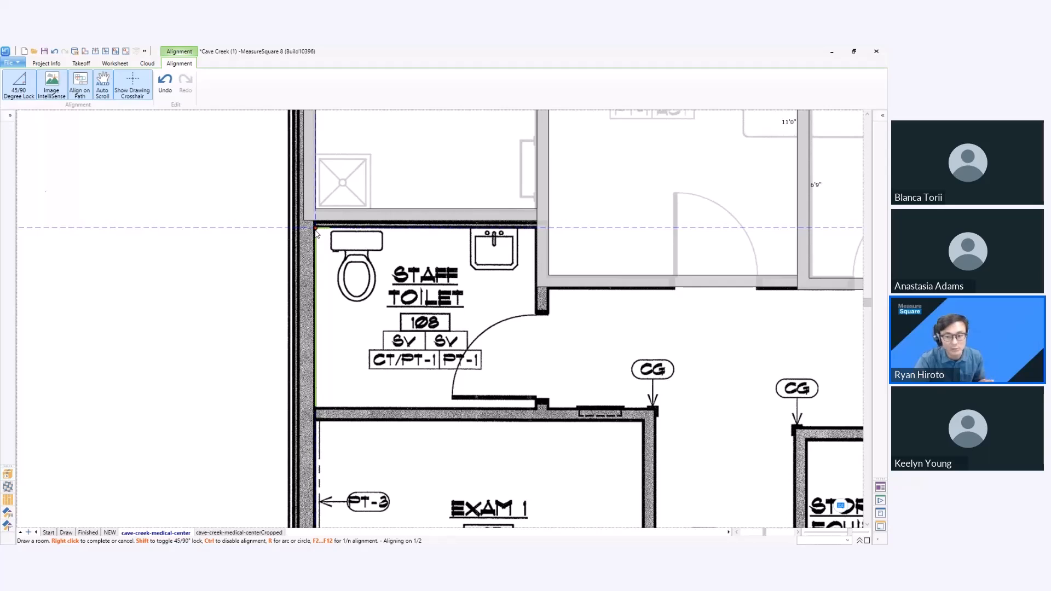
{"action": "left_click_drag", "start_coordinate": [316, 232], "coordinate": [536, 410]}
Trace the IT room below the Lounge as a rectangular room, 10'9" by 8'11"
{"action": "scroll", "coordinate": [490, 448], "scroll_direction": "down", "scroll_amount": 1}
{"action": "middle_click_drag", "start_coordinate": [490, 448], "coordinate": [507, 192]}
{"action": "scroll", "coordinate": [506, 192], "scroll_direction": "down", "scroll_amount": 1}
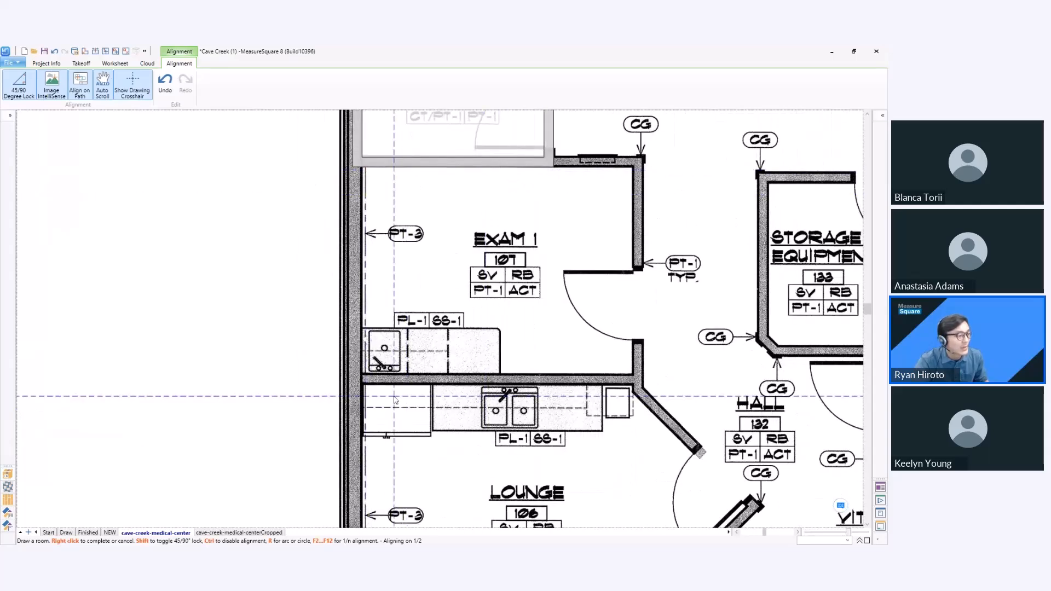
{"action": "scroll", "coordinate": [165, 391], "scroll_direction": "down", "scroll_amount": 3}
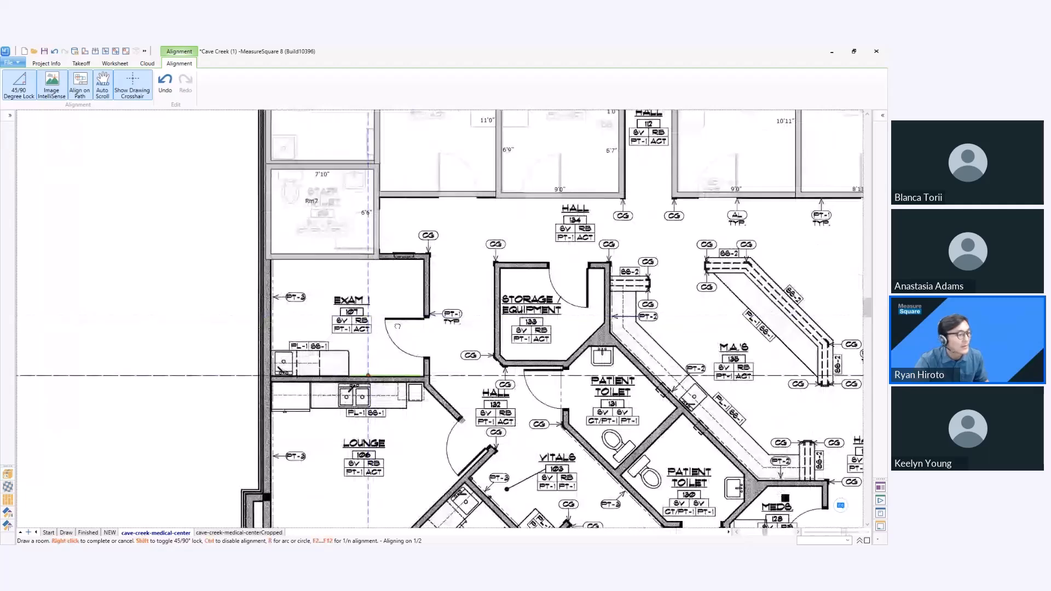
{"action": "middle_click_drag", "start_coordinate": [346, 505], "coordinate": [390, 363]}
{"action": "middle_click_drag", "start_coordinate": [337, 407], "coordinate": [351, 299]}
{"action": "scroll", "coordinate": [331, 301], "scroll_direction": "up", "scroll_amount": 1}
{"action": "left_click_drag", "start_coordinate": [329, 289], "coordinate": [483, 418]}
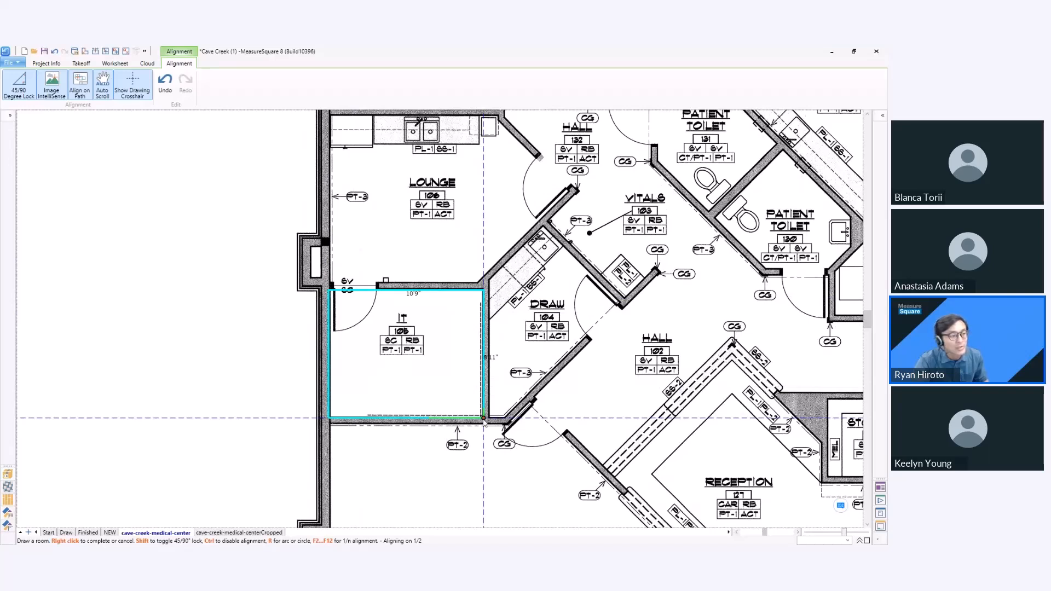
{"action": "left_click_drag", "start_coordinate": [483, 418], "coordinate": [483, 418]}
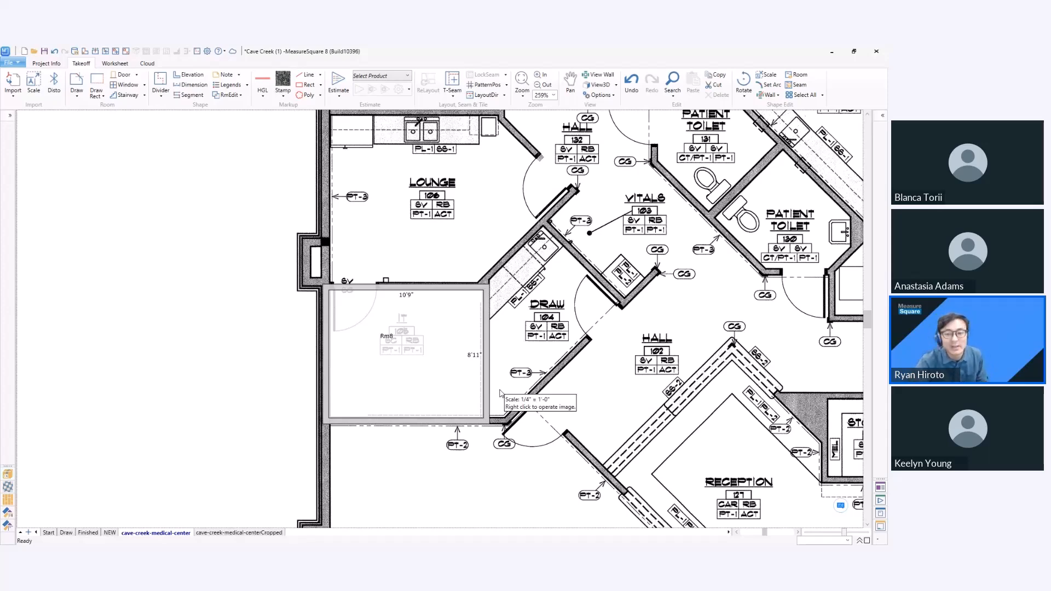
Open the Draw sheet and bring its whole floor plan into view
{"action": "scroll", "coordinate": [540, 340], "scroll_direction": "down", "scroll_amount": 5}
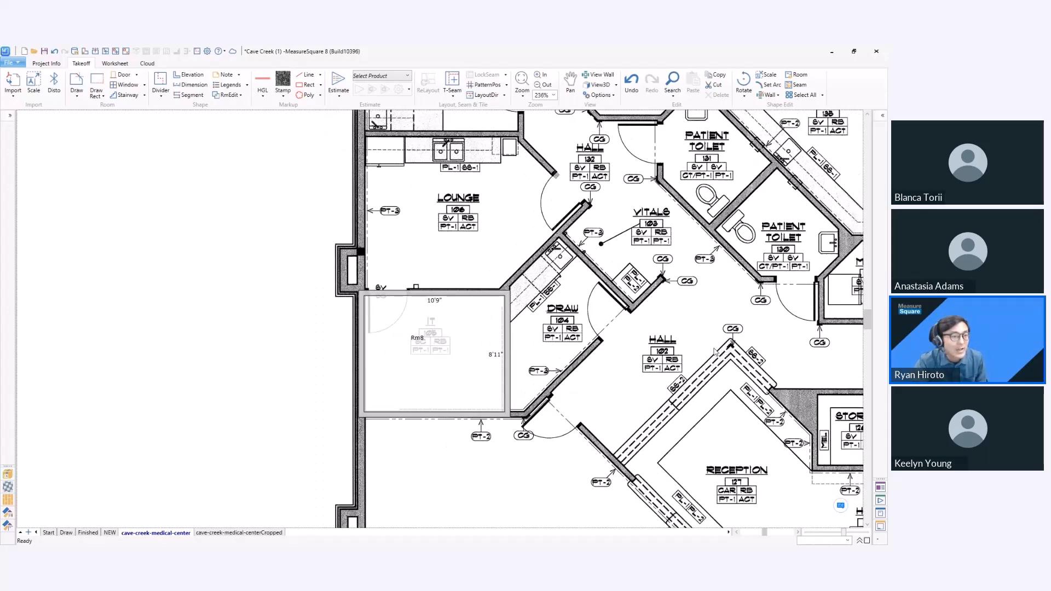
{"action": "scroll", "coordinate": [540, 340], "scroll_direction": "down", "scroll_amount": 1}
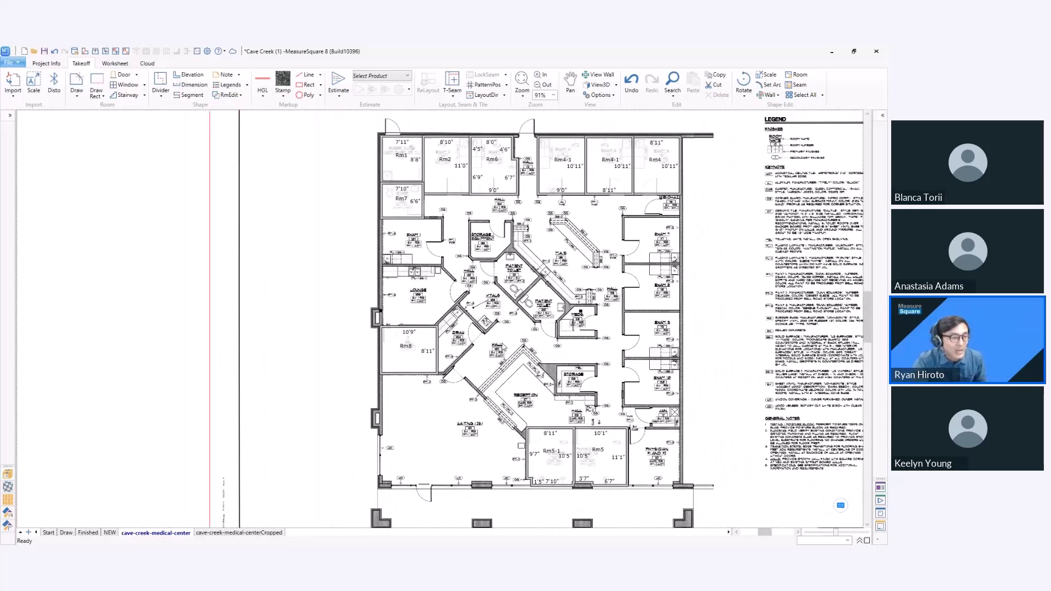
{"action": "middle_click_drag", "start_coordinate": [503, 343], "coordinate": [476, 350]}
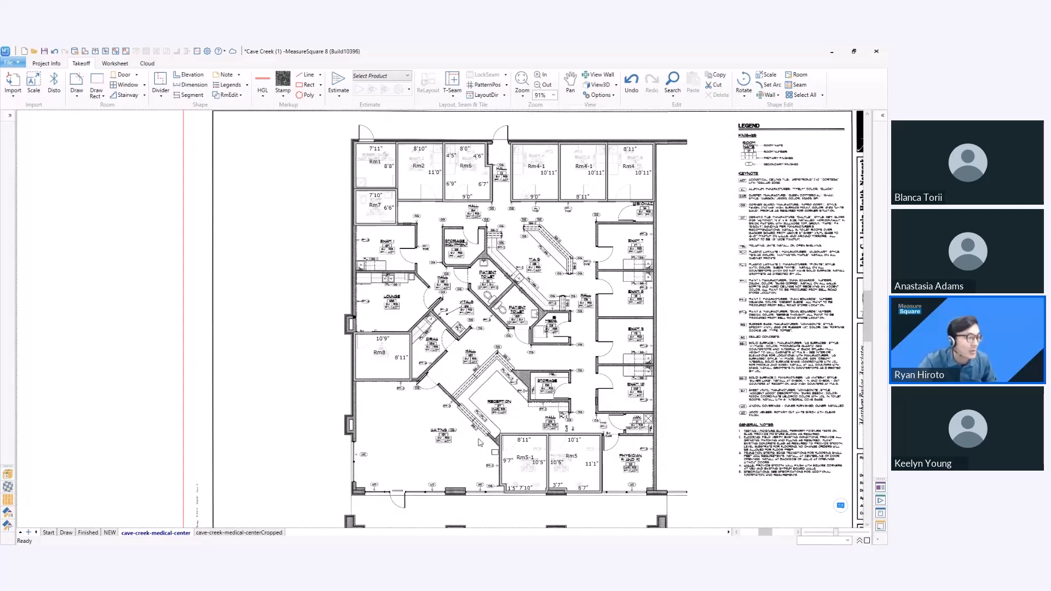
{"action": "middle_click_drag", "start_coordinate": [502, 395], "coordinate": [466, 394]}
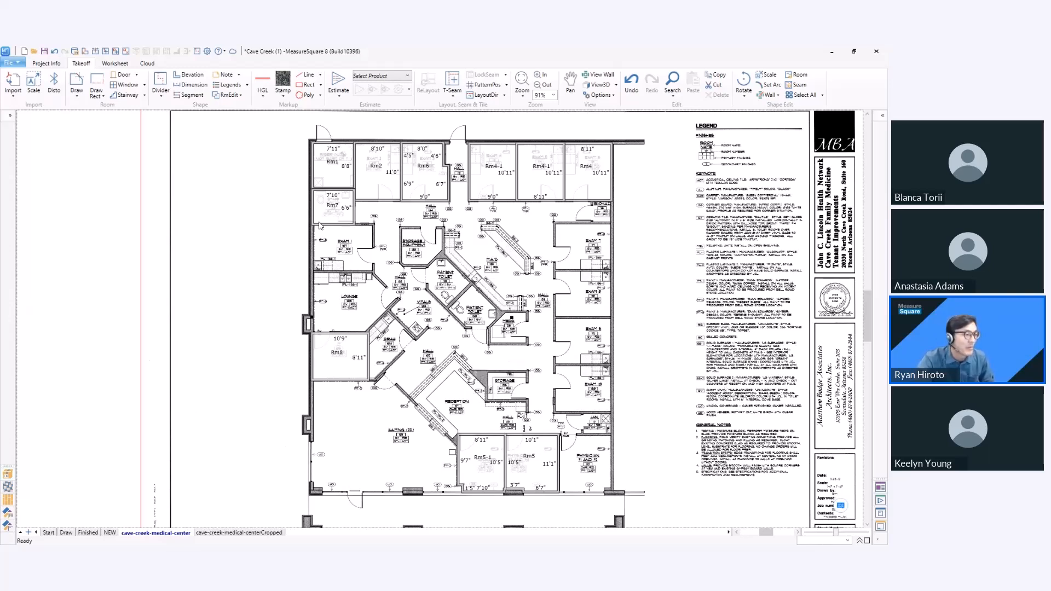
{"action": "left_click", "coordinate": [67, 533]}
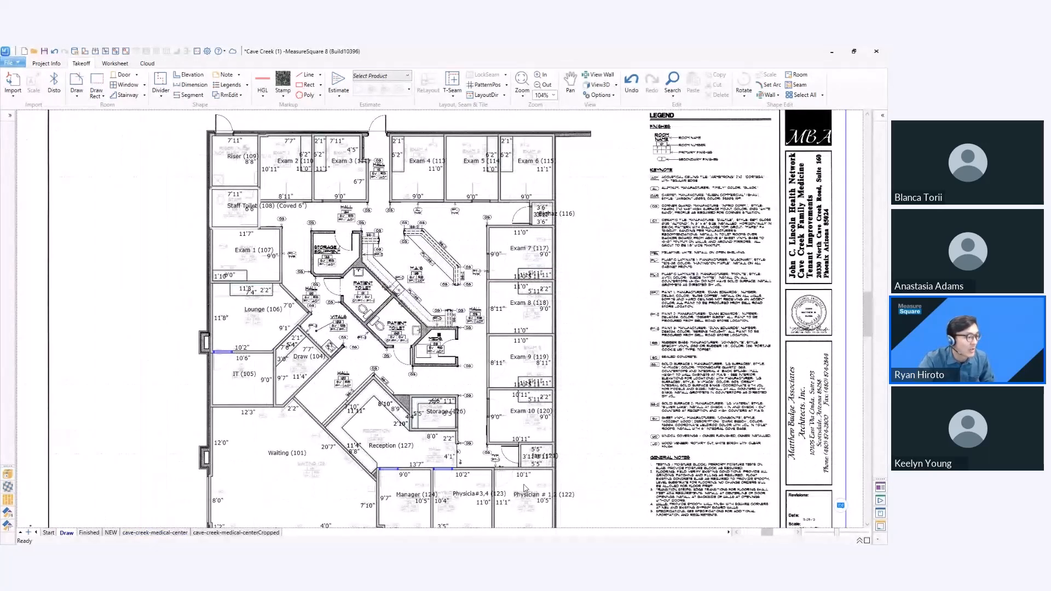
{"action": "scroll", "coordinate": [524, 487], "scroll_direction": "down", "scroll_amount": 3}
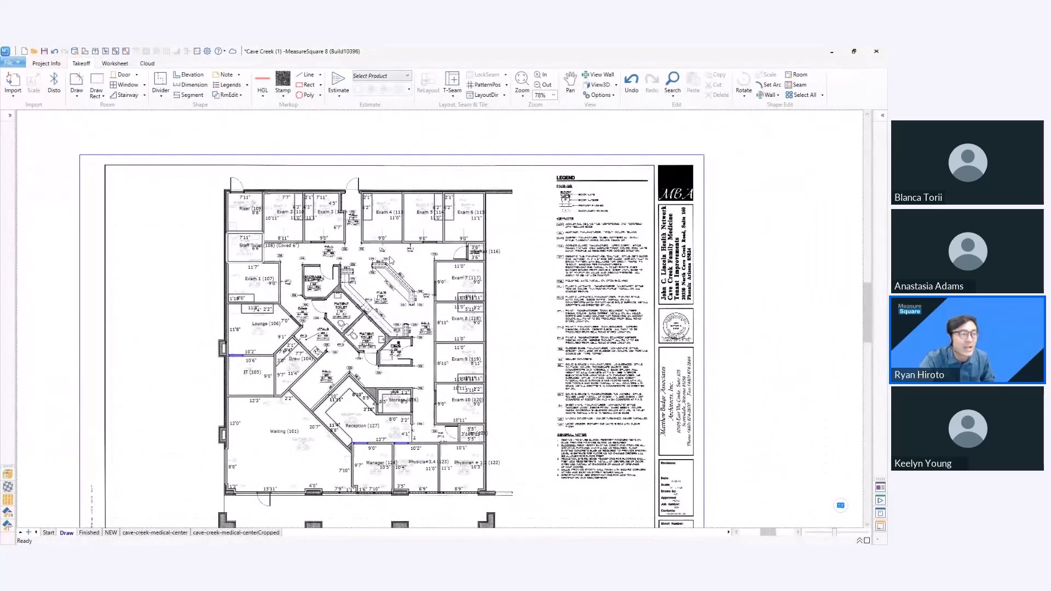
{"action": "middle_click_drag", "start_coordinate": [378, 296], "coordinate": [412, 288]}
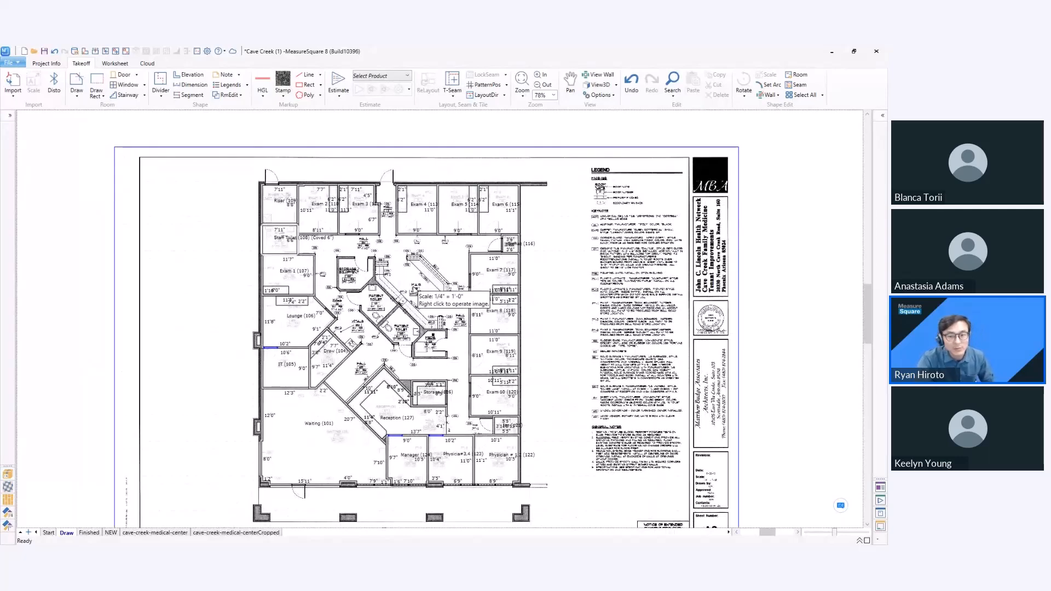
{"action": "left_click_drag", "start_coordinate": [228, 165], "coordinate": [274, 221]}
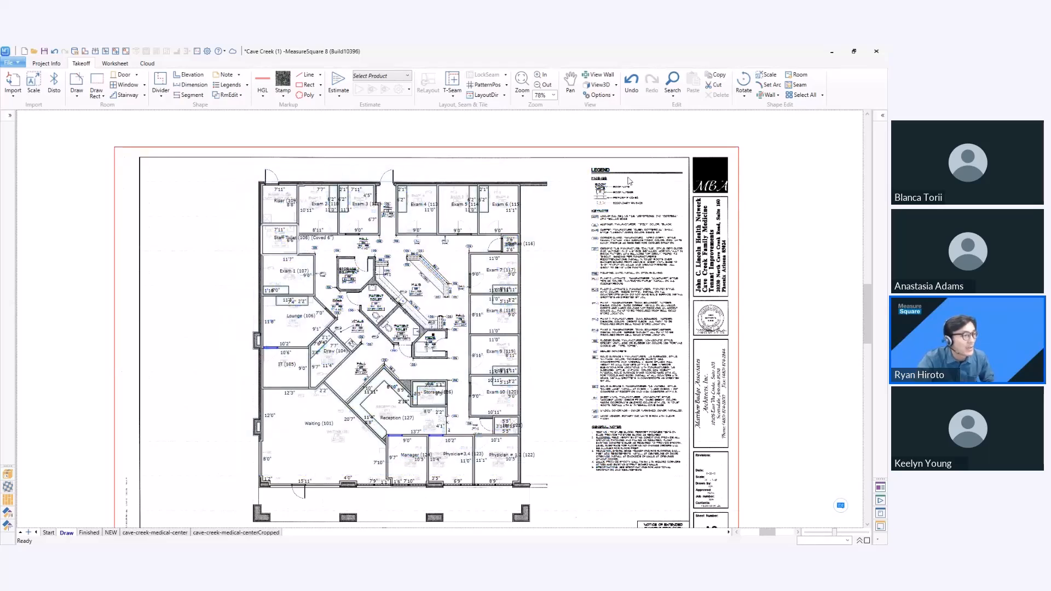
{"action": "left_click", "coordinate": [614, 95]}
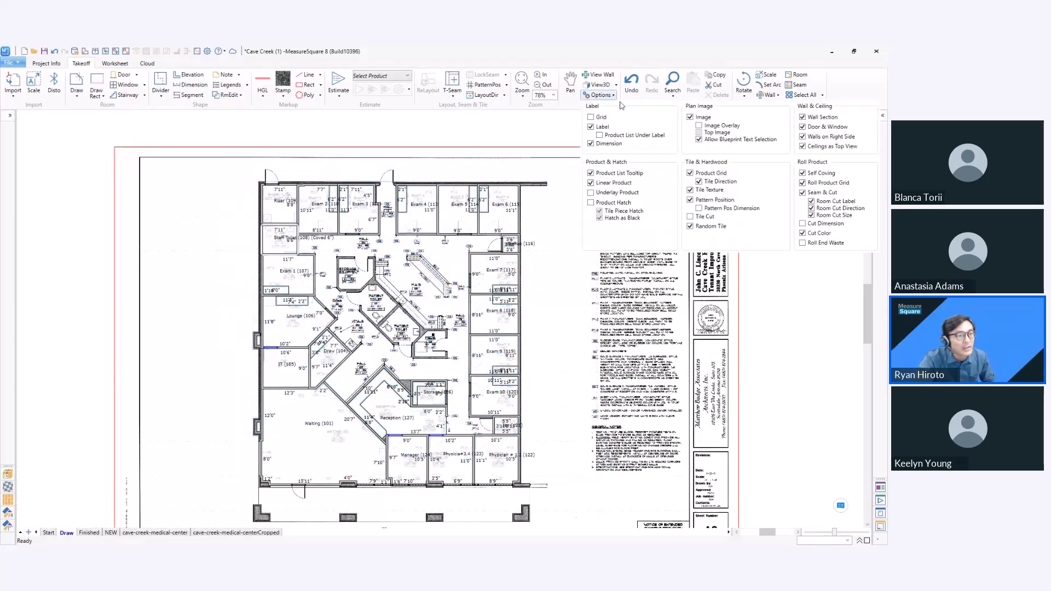
{"action": "left_click", "coordinate": [547, 142]}
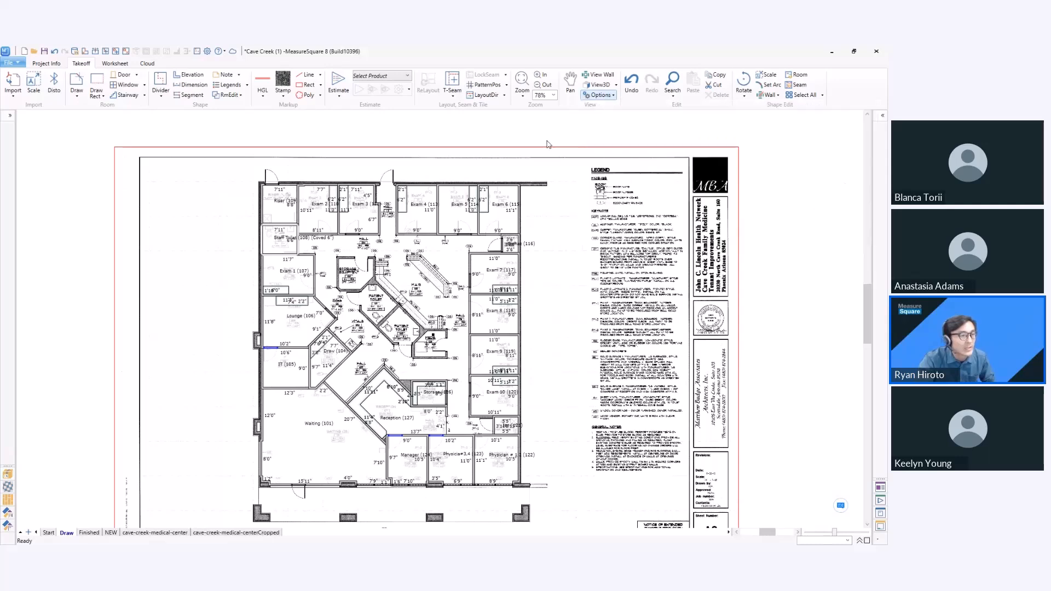
Select all traced rooms on the Draw sheet and examine which areas of the plan are covered
{"action": "left_click_drag", "start_coordinate": [240, 169], "coordinate": [553, 508]}
{"action": "scroll", "coordinate": [413, 246], "scroll_direction": "up", "scroll_amount": 2}
{"action": "scroll", "coordinate": [413, 246], "scroll_direction": "down", "scroll_amount": 1}
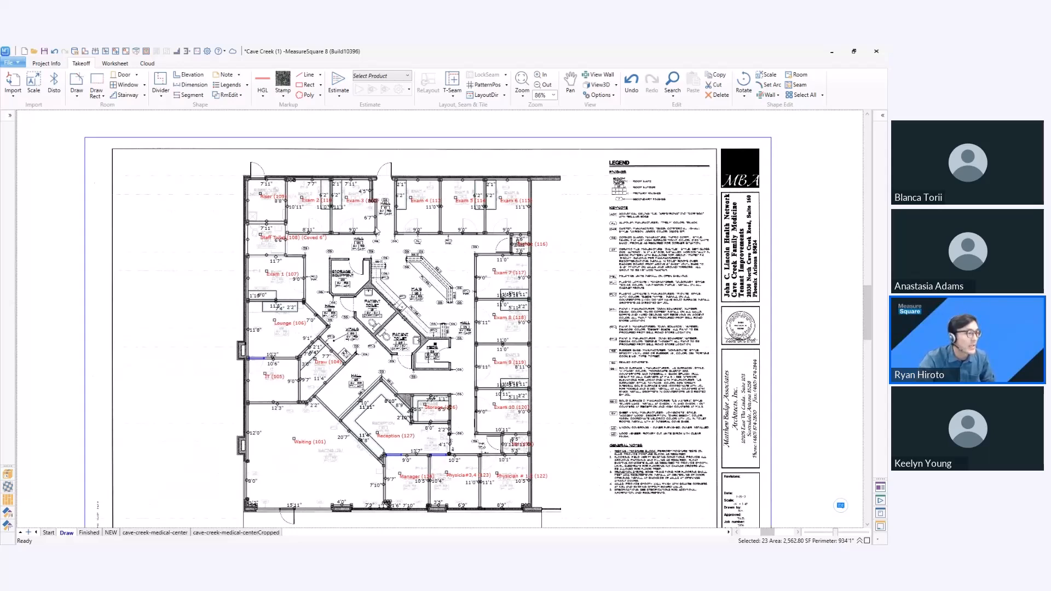
{"action": "middle_click_drag", "start_coordinate": [413, 329], "coordinate": [462, 319]}
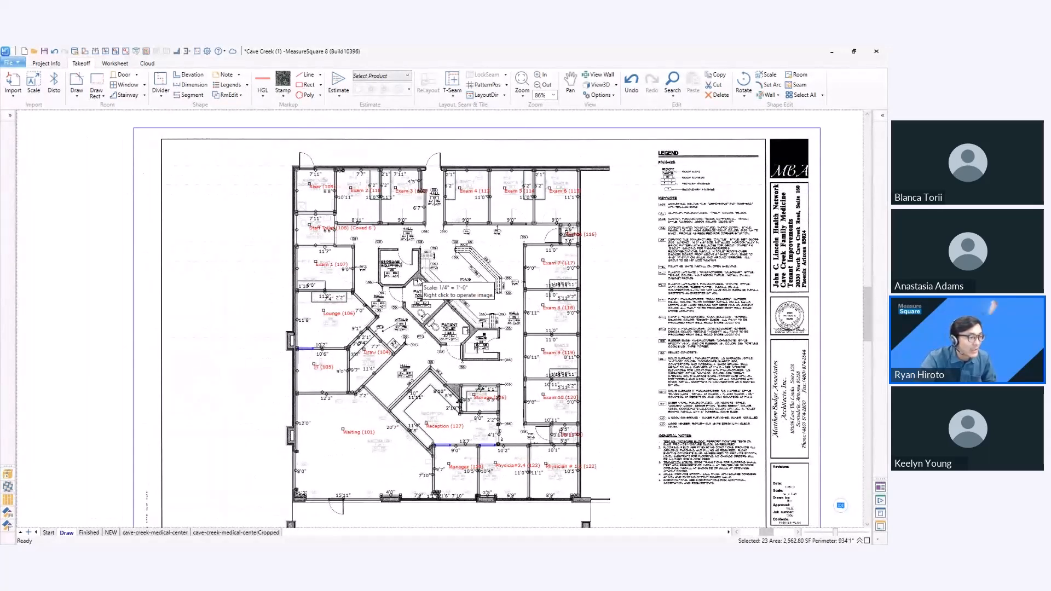
{"action": "middle_click_drag", "start_coordinate": [432, 270], "coordinate": [423, 282]}
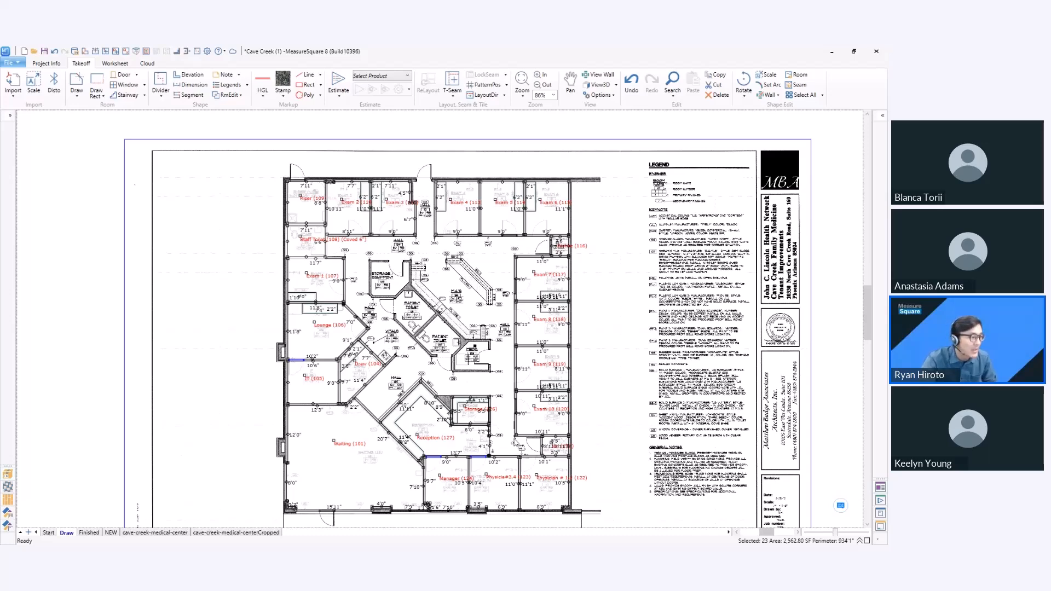
Trace the central hall area as one room, starting with a 4'9" edge between Exam 3 and Exam 4 and closing it along the surrounding rooms' walls
{"action": "left_click", "coordinate": [76, 84]}
{"action": "scroll", "coordinate": [441, 227], "scroll_direction": "up", "scroll_amount": 2}
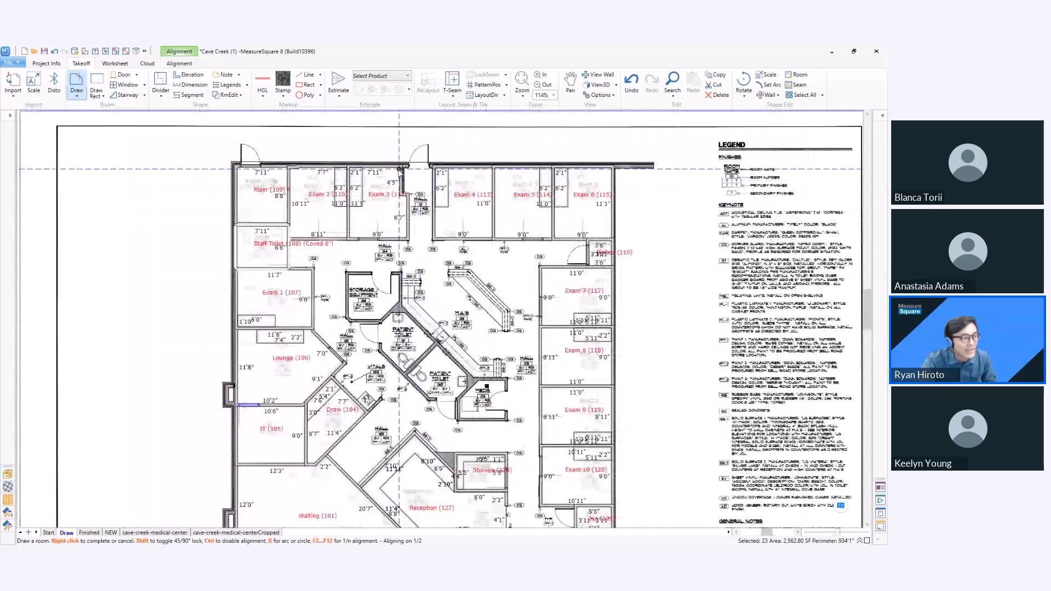
{"action": "scroll", "coordinate": [410, 170], "scroll_direction": "up", "scroll_amount": 2}
{"action": "left_click", "coordinate": [403, 168]}
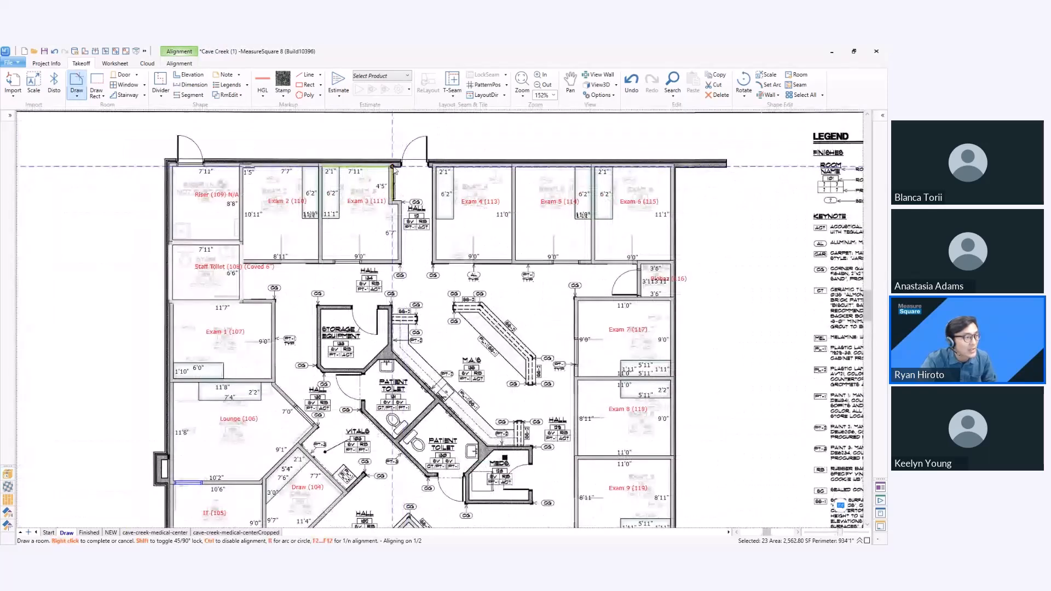
{"action": "left_click", "coordinate": [433, 167]}
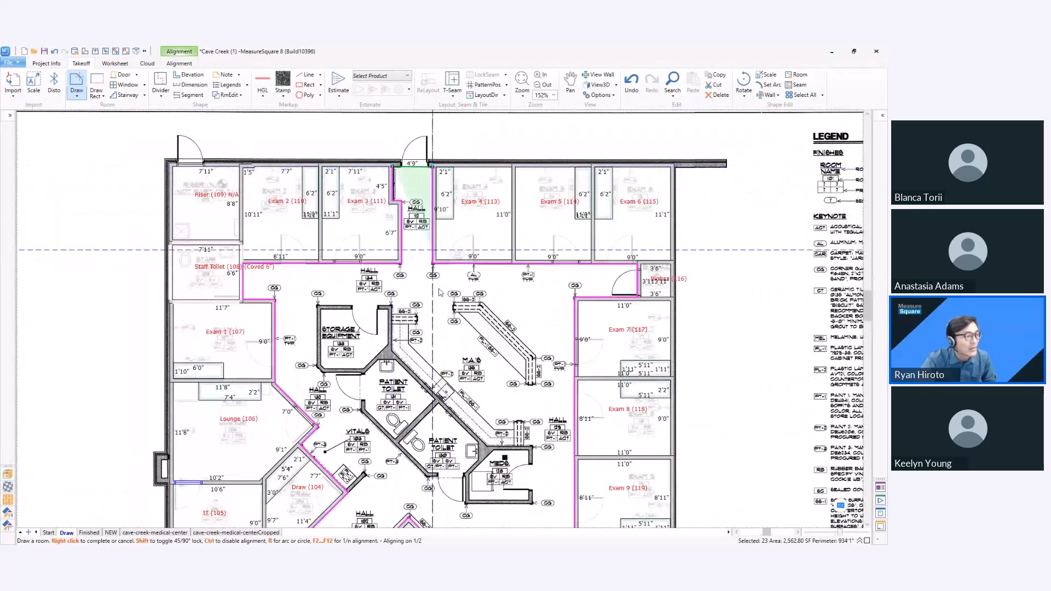
{"action": "scroll", "coordinate": [492, 268], "scroll_direction": "down", "scroll_amount": 2}
{"action": "scroll", "coordinate": [492, 266], "scroll_direction": "up", "scroll_amount": 1}
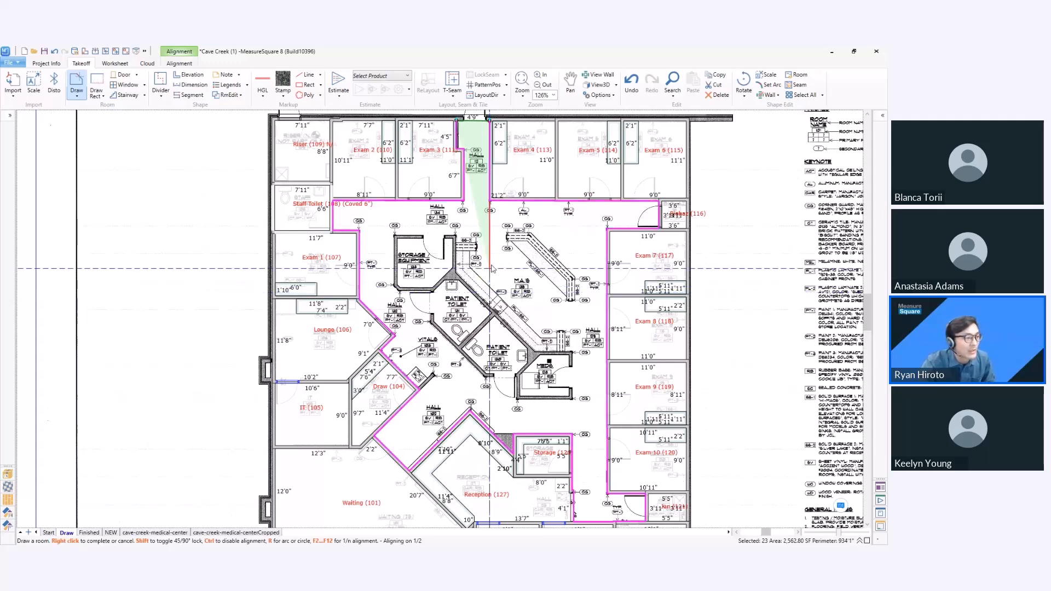
{"action": "right_click", "coordinate": [492, 268]}
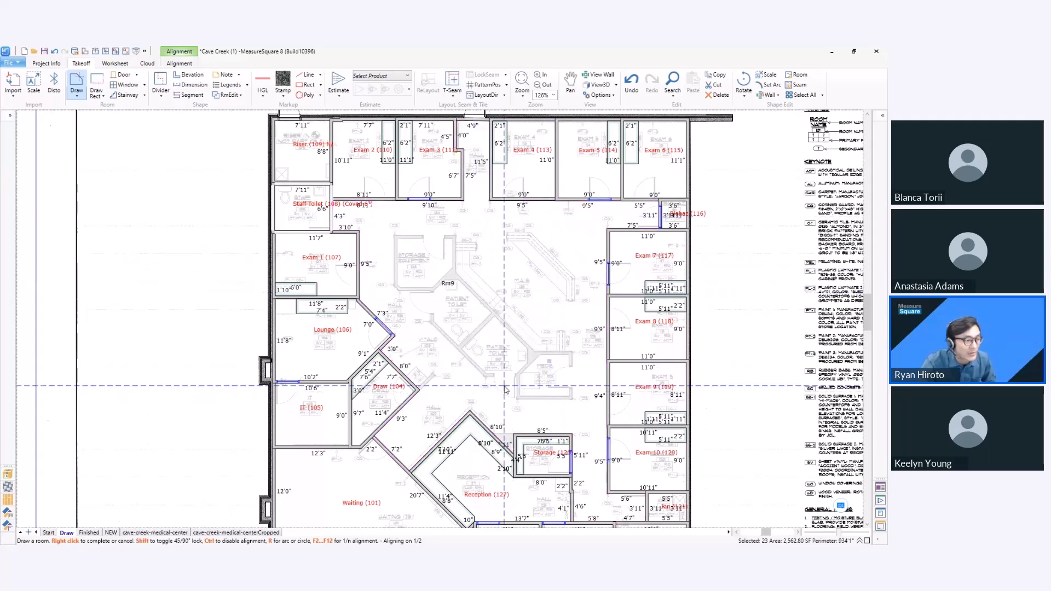
{"action": "scroll", "coordinate": [504, 390], "scroll_direction": "down", "scroll_amount": 1}
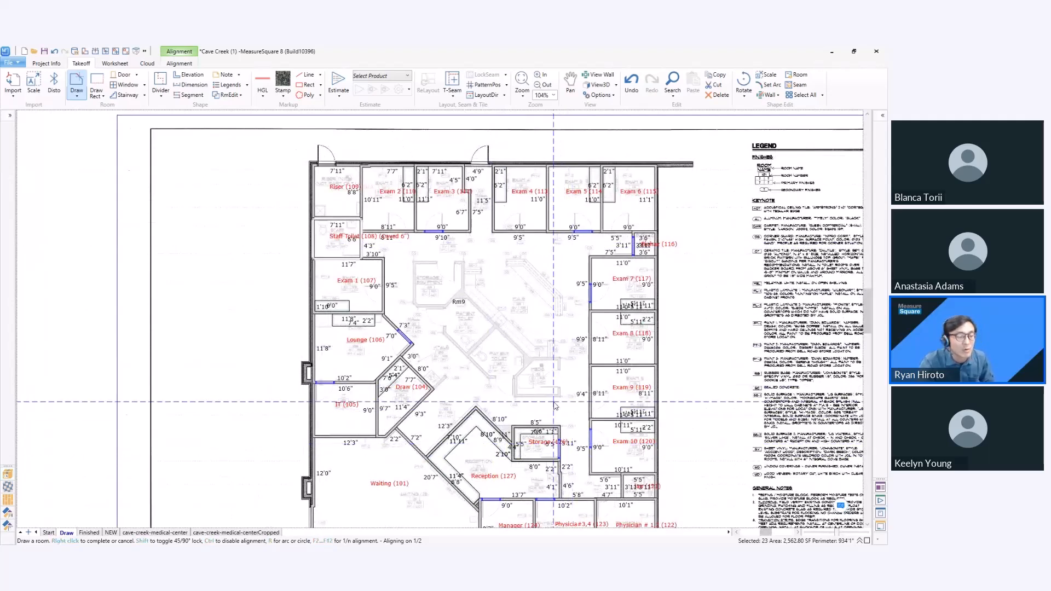
{"action": "key", "text": "Escape"}
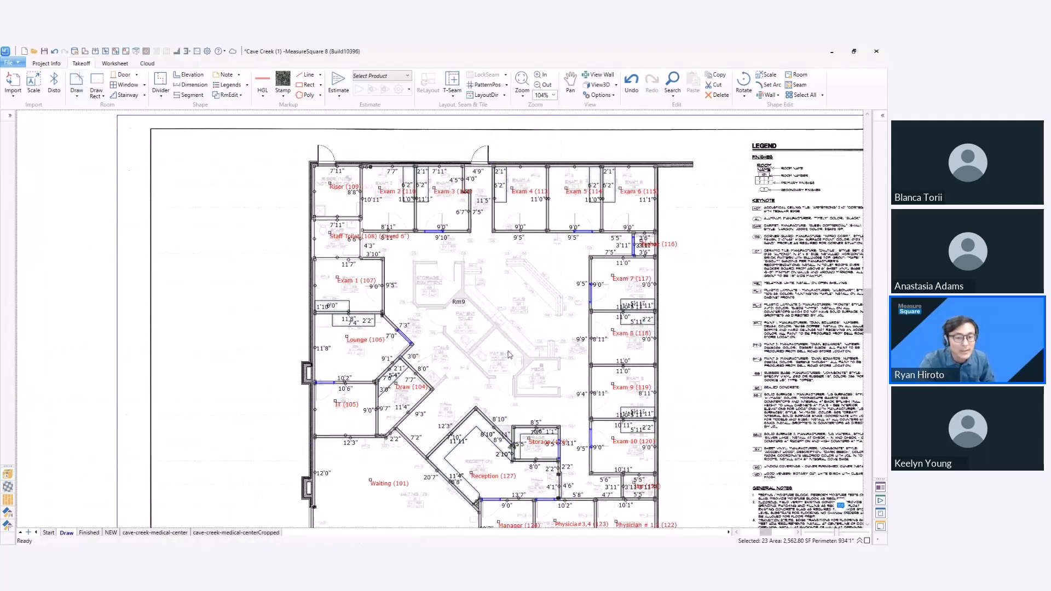
{"action": "scroll", "coordinate": [478, 331], "scroll_direction": "down", "scroll_amount": 1}
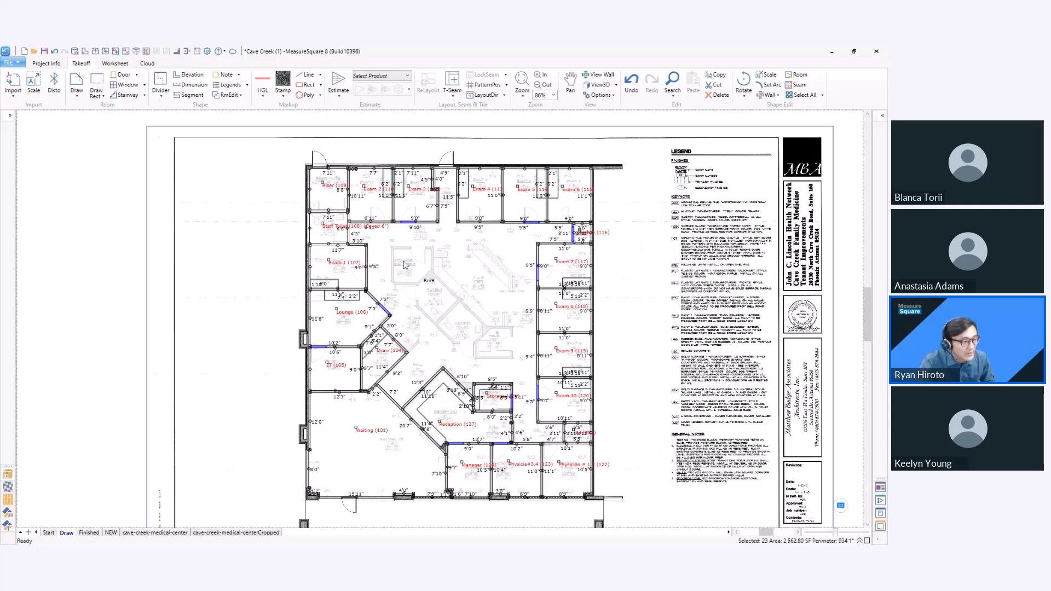
Trace Patient Toilet 131 inside the central hall as a six-sided room with edges of 6'7", 6'7", 2'1", 2'3", 4'2" and 5'2"
{"action": "scroll", "coordinate": [438, 290], "scroll_direction": "up", "scroll_amount": 3}
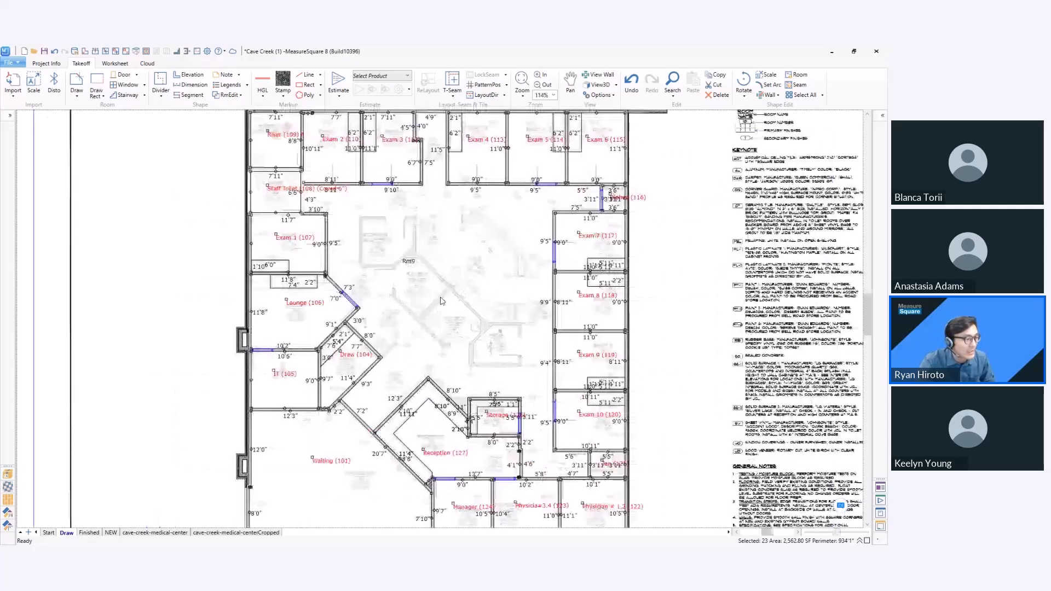
{"action": "left_click", "coordinate": [77, 85]}
{"action": "scroll", "coordinate": [424, 328], "scroll_direction": "up", "scroll_amount": 1}
{"action": "scroll", "coordinate": [418, 350], "scroll_direction": "up", "scroll_amount": 5}
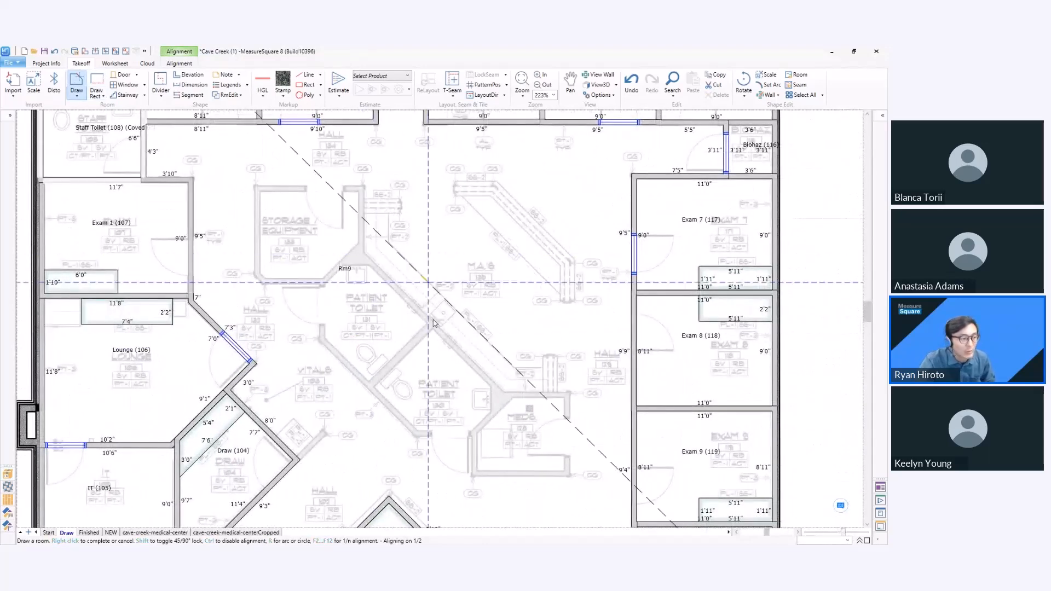
{"action": "left_click", "coordinate": [369, 382]}
{"action": "left_click", "coordinate": [427, 324]}
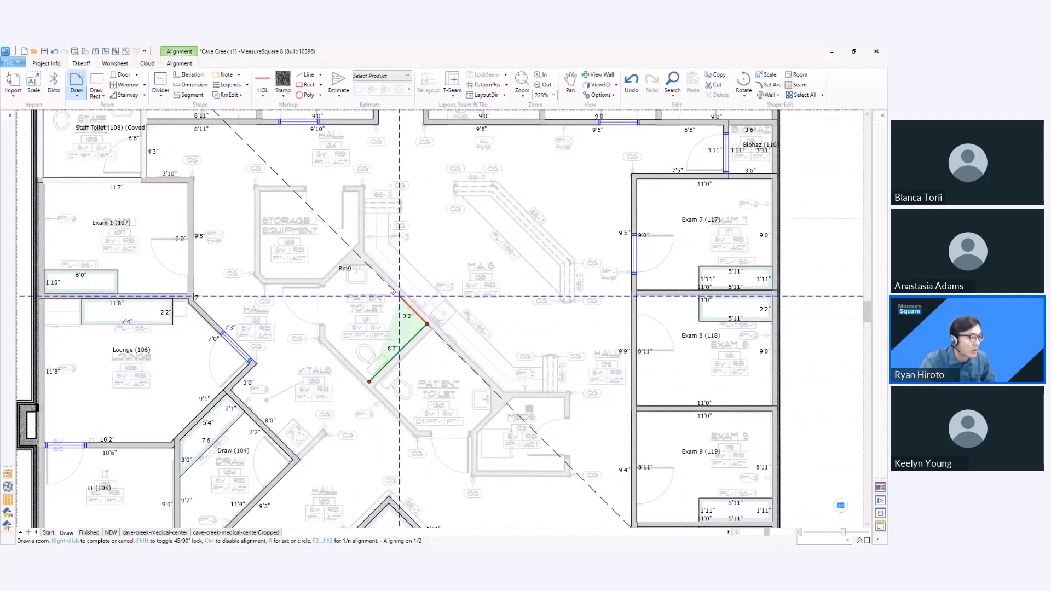
{"action": "left_click", "coordinate": [370, 267]}
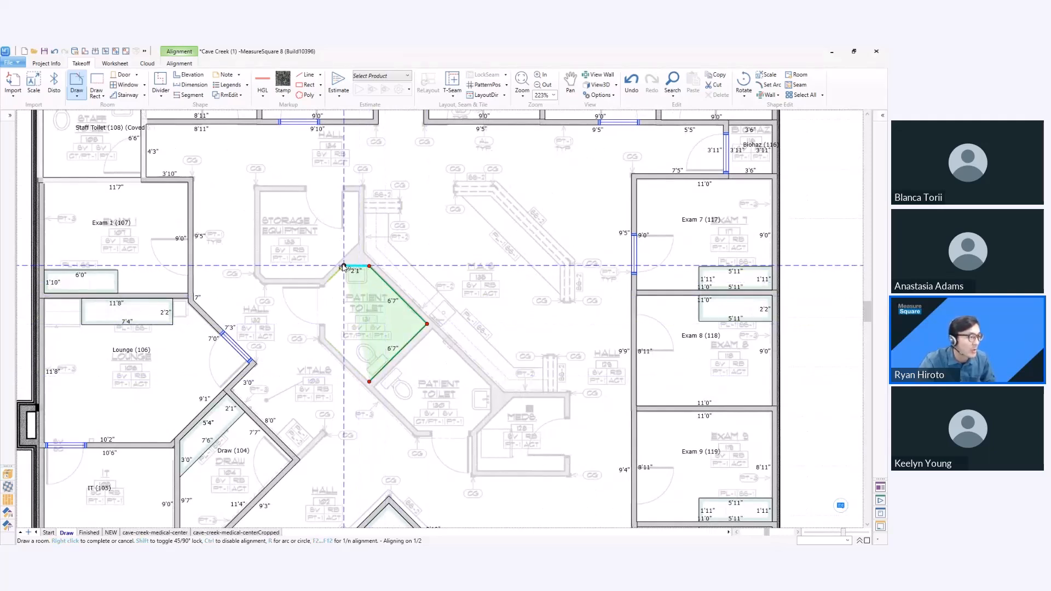
{"action": "left_click", "coordinate": [344, 266]}
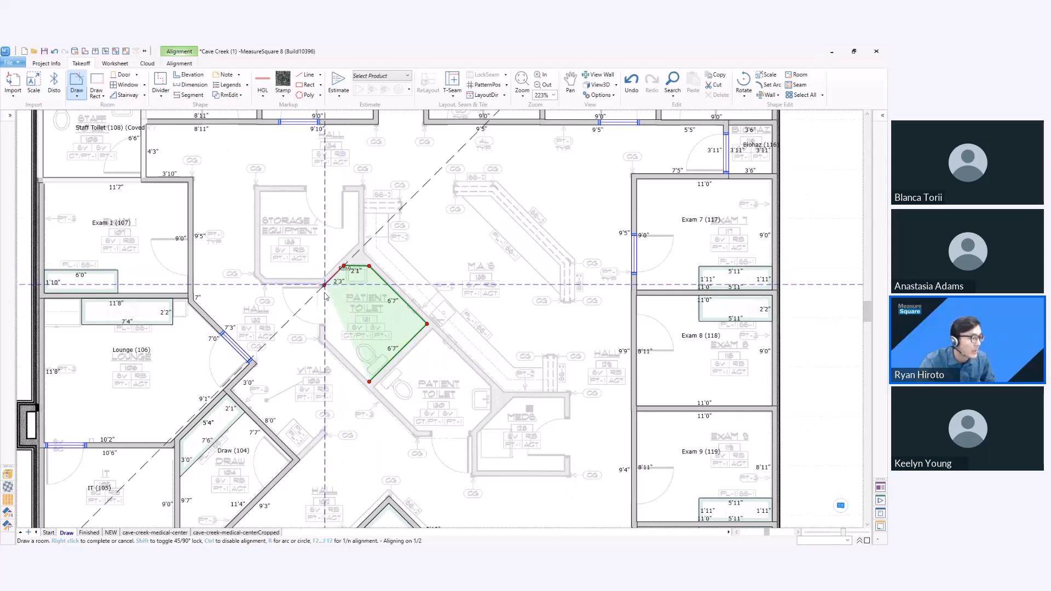
{"action": "left_click", "coordinate": [325, 286]}
{"action": "left_click", "coordinate": [325, 337]}
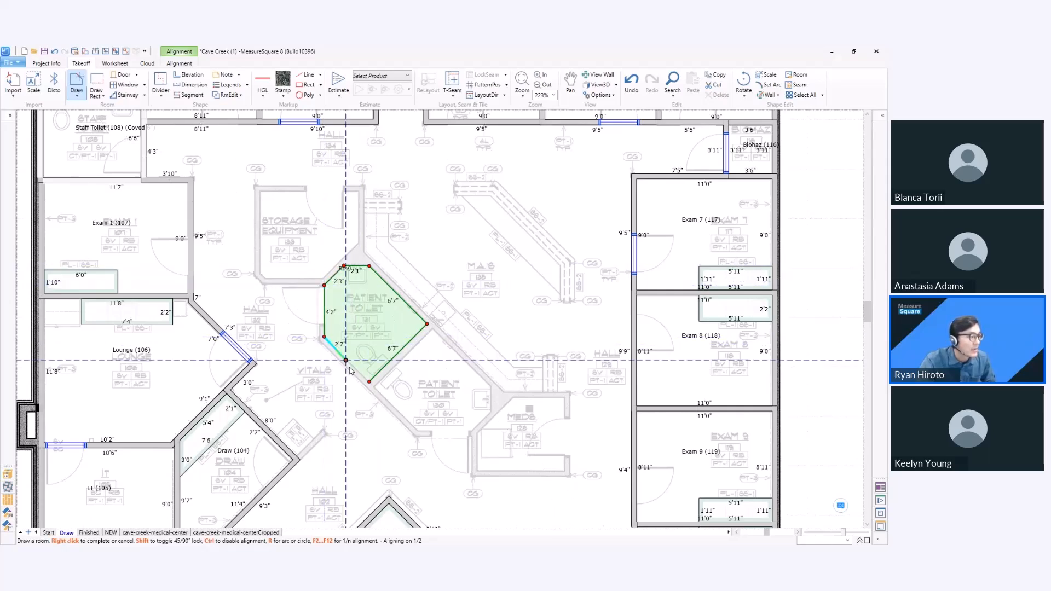
{"action": "right_click", "coordinate": [324, 338]}
{"action": "scroll", "coordinate": [375, 330], "scroll_direction": "down", "scroll_amount": 2}
{"action": "right_click", "coordinate": [375, 329]}
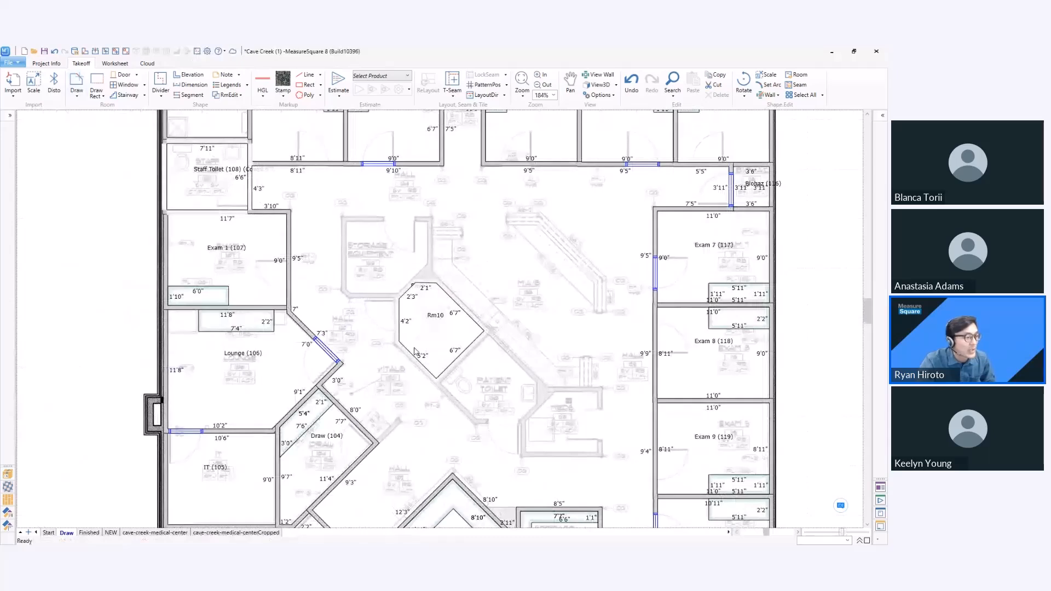
Punch the traced Patient Toilet room out of the surrounding central hall room
{"action": "scroll", "coordinate": [376, 330], "scroll_direction": "down", "scroll_amount": 1}
{"action": "middle_click_drag", "start_coordinate": [426, 335], "coordinate": [452, 348]}
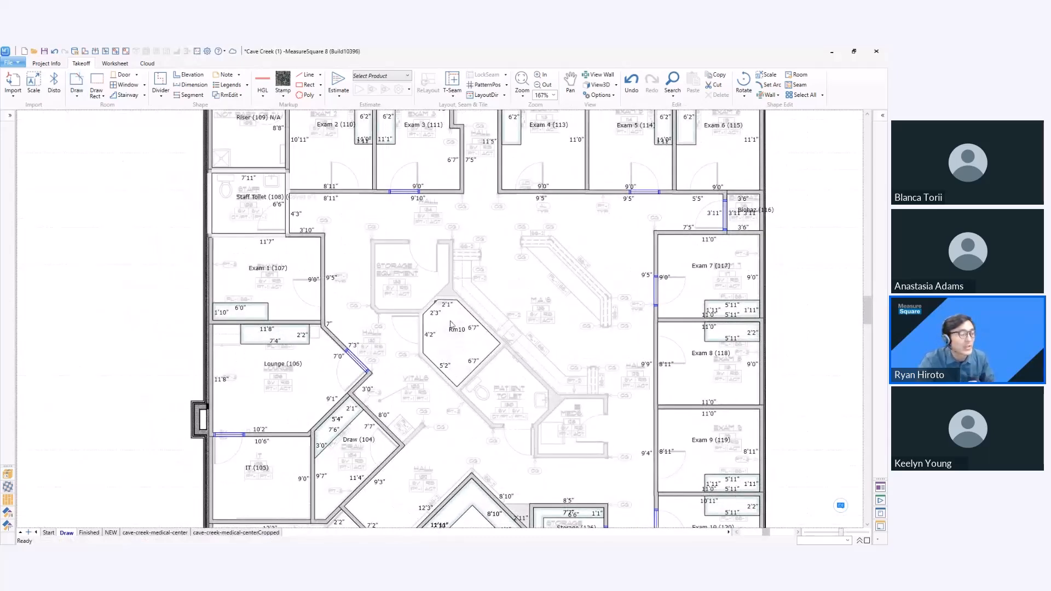
{"action": "scroll", "coordinate": [450, 324], "scroll_direction": "down", "scroll_amount": 1}
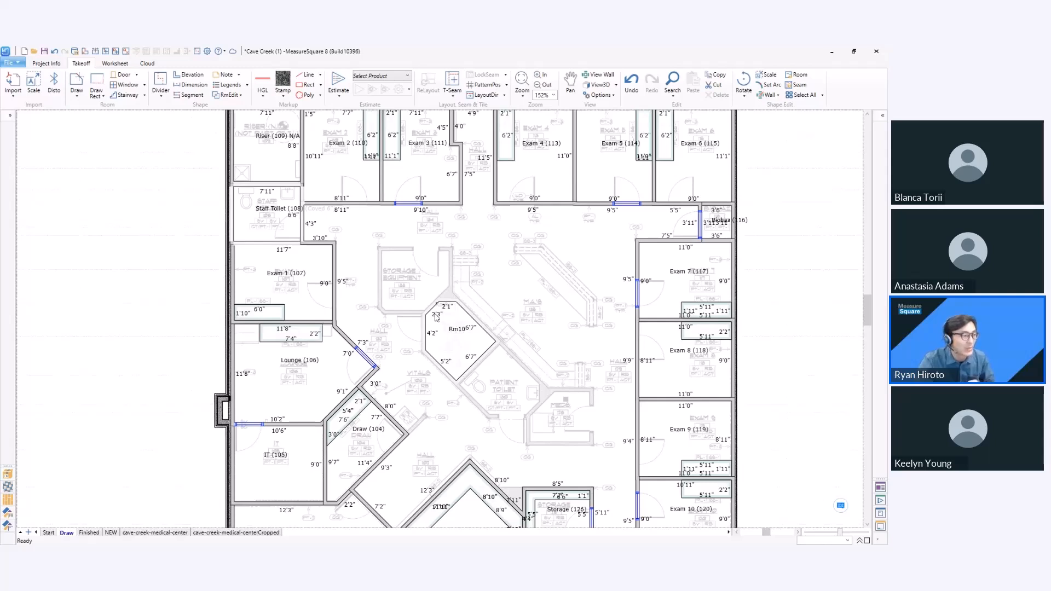
{"action": "right_click", "coordinate": [455, 350]}
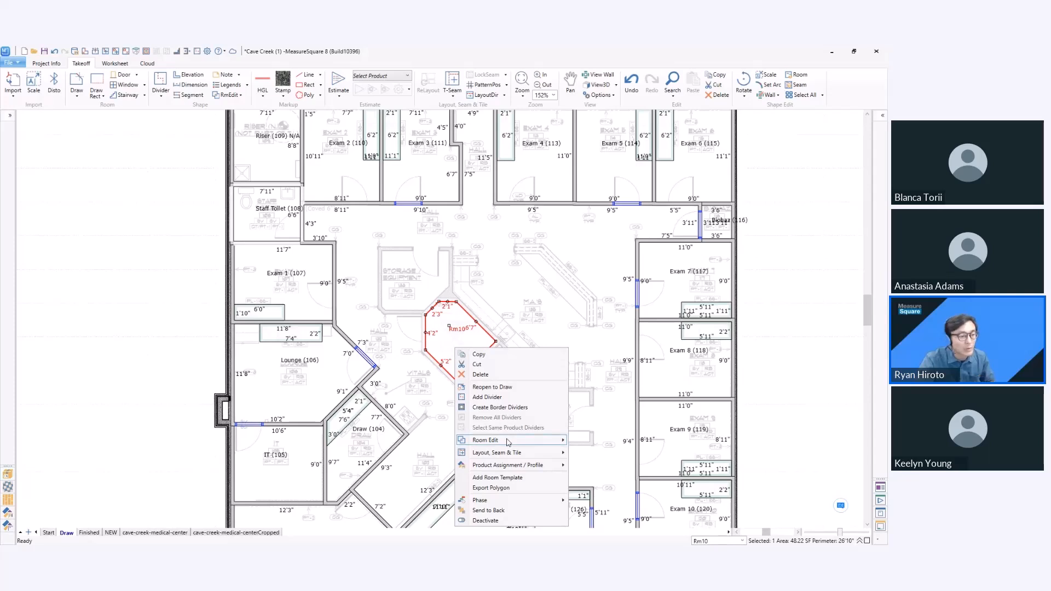
{"action": "mouse_move", "coordinate": [508, 441]}
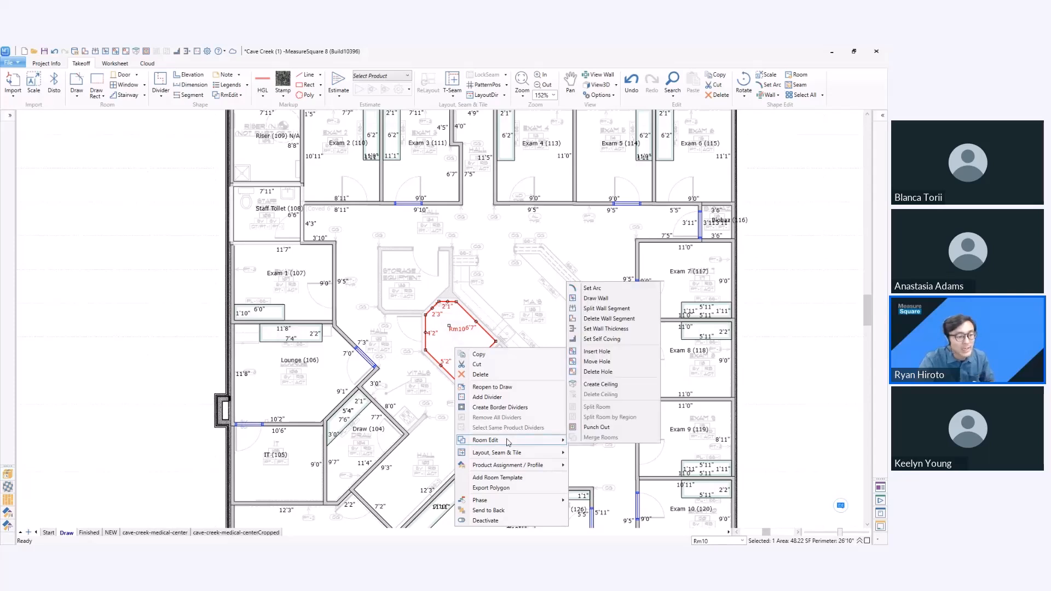
{"action": "left_click", "coordinate": [589, 428]}
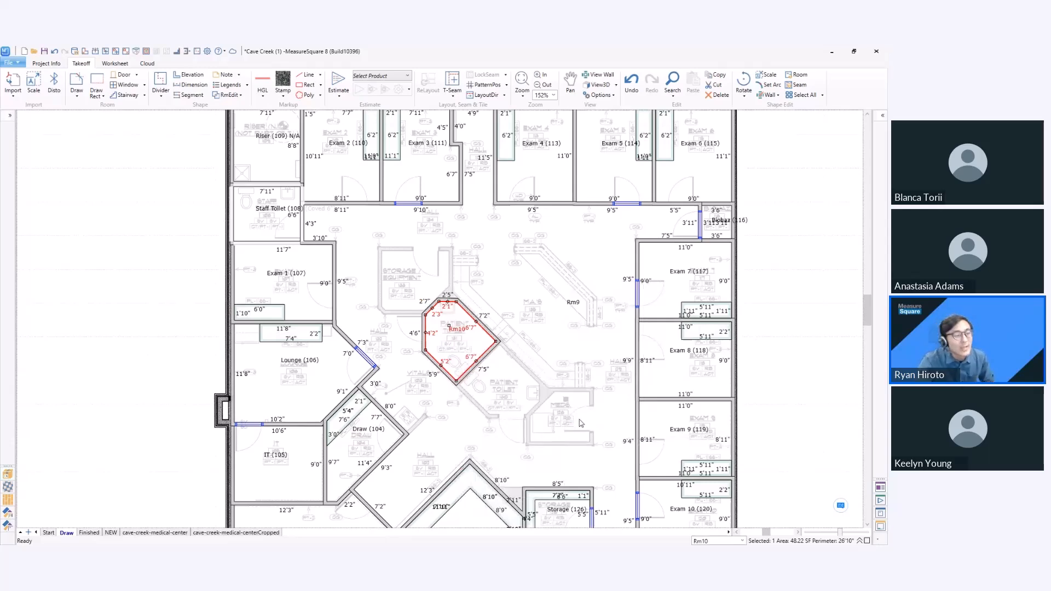
Move the central hall room off the floor plan to check its punched-out hole, and undo the move
{"action": "scroll", "coordinate": [580, 423], "scroll_direction": "down", "scroll_amount": 3}
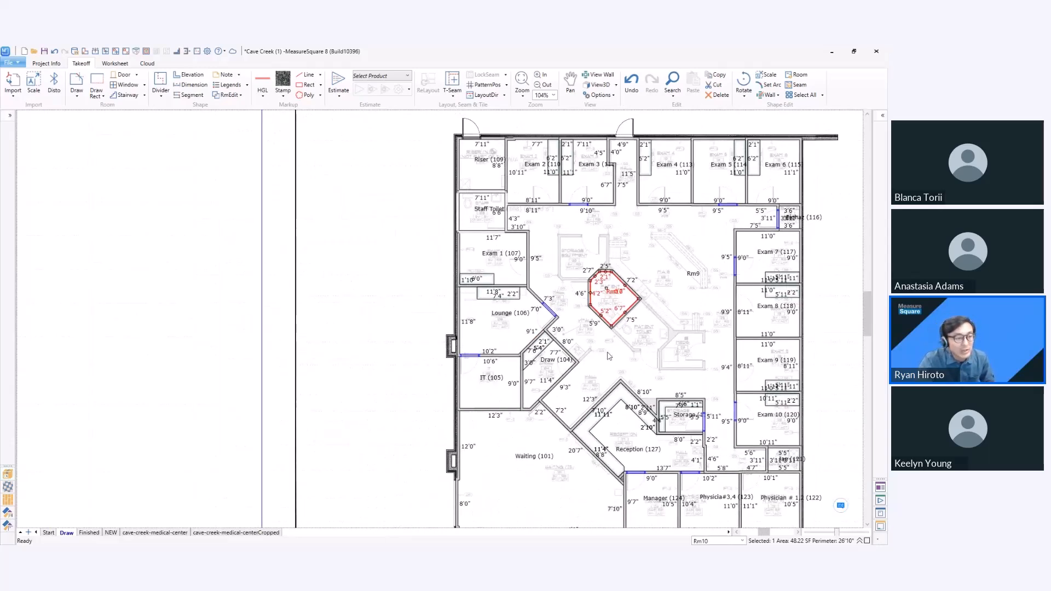
{"action": "scroll", "coordinate": [607, 357], "scroll_direction": "down", "scroll_amount": 2}
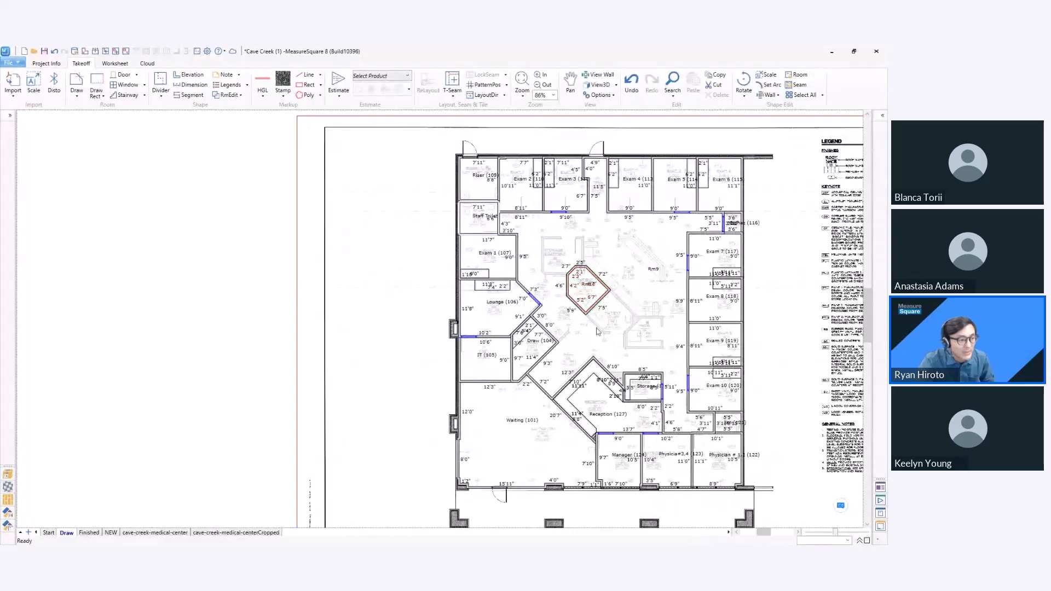
{"action": "left_click_drag", "start_coordinate": [628, 323], "coordinate": [254, 342]}
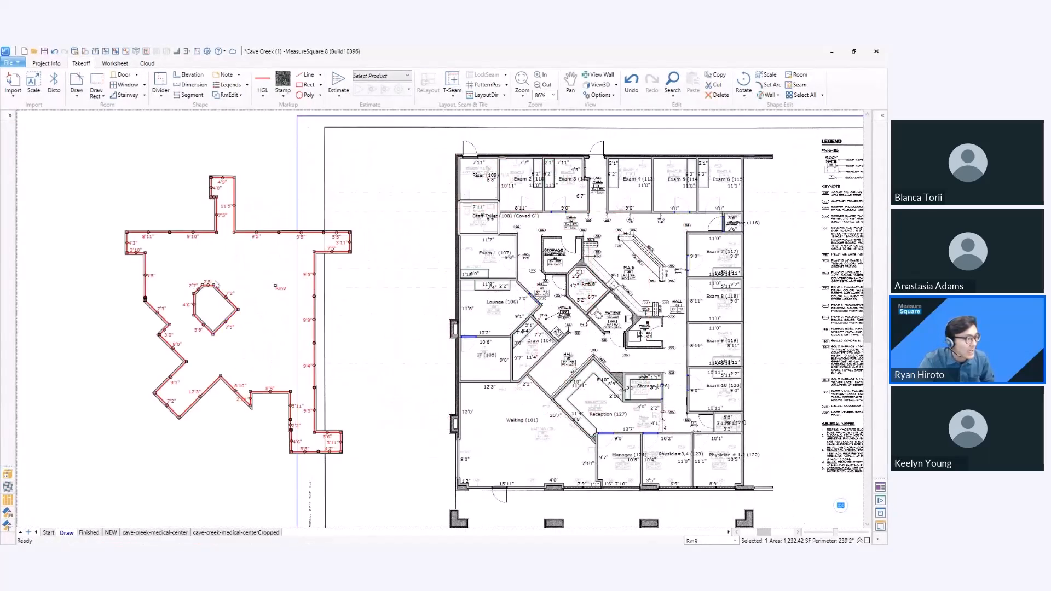
{"action": "left_click", "coordinate": [585, 294]}
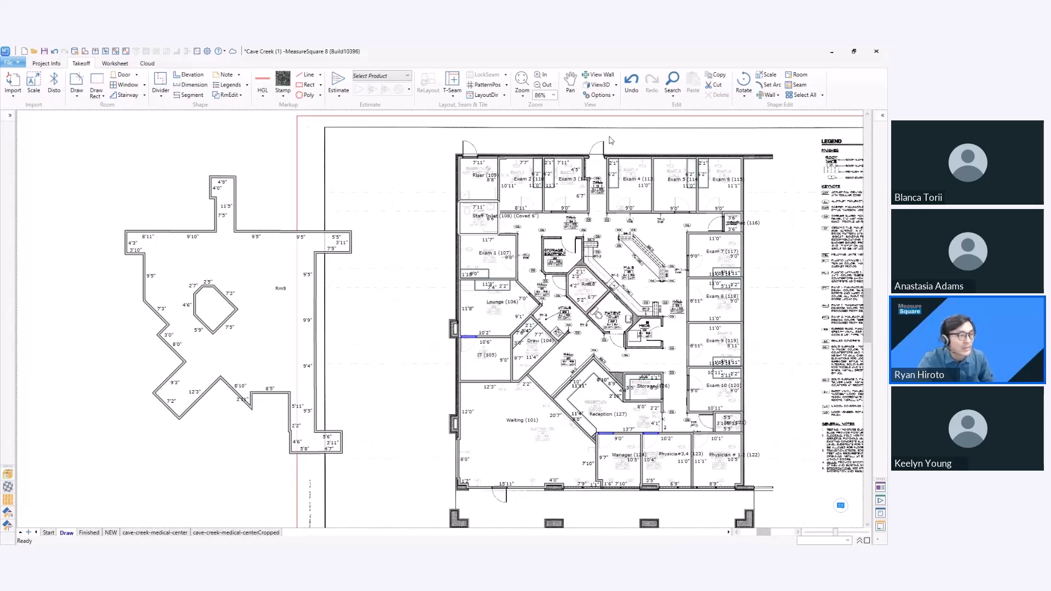
{"action": "left_click", "coordinate": [631, 82]}
Run Image OCR on the plan image, skipping images that already have OCR data
{"action": "middle_click_drag", "start_coordinate": [553, 284], "coordinate": [404, 302]}
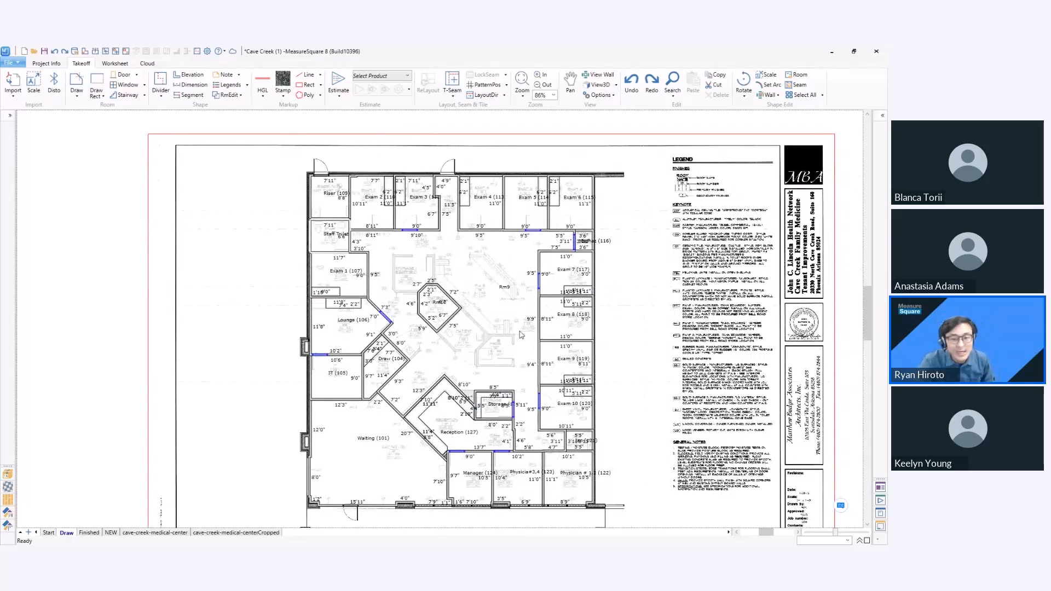
{"action": "middle_click_drag", "start_coordinate": [598, 298], "coordinate": [608, 290]}
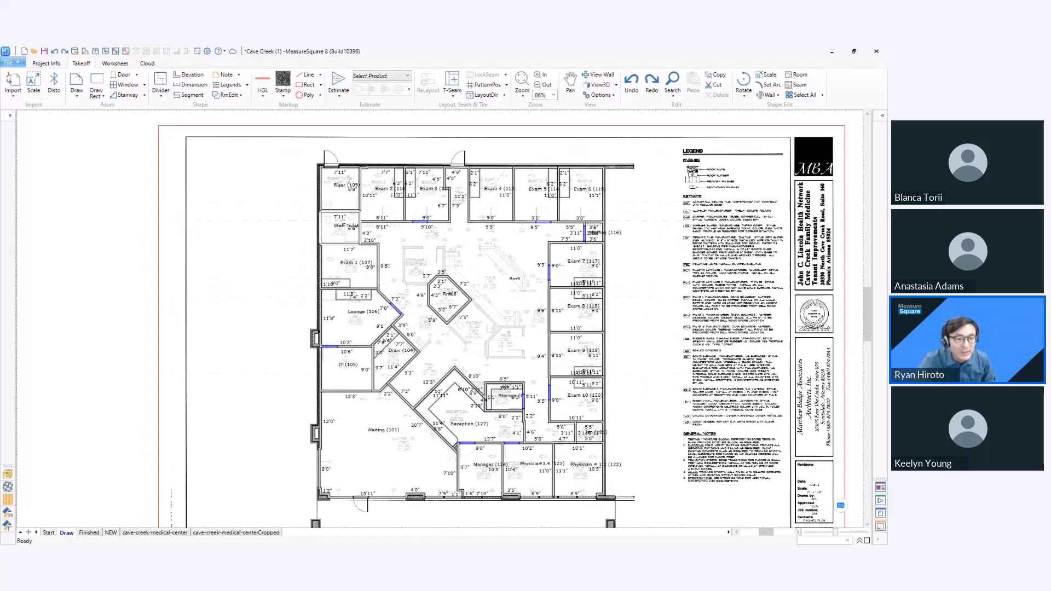
{"action": "middle_click_drag", "start_coordinate": [651, 341], "coordinate": [540, 286]}
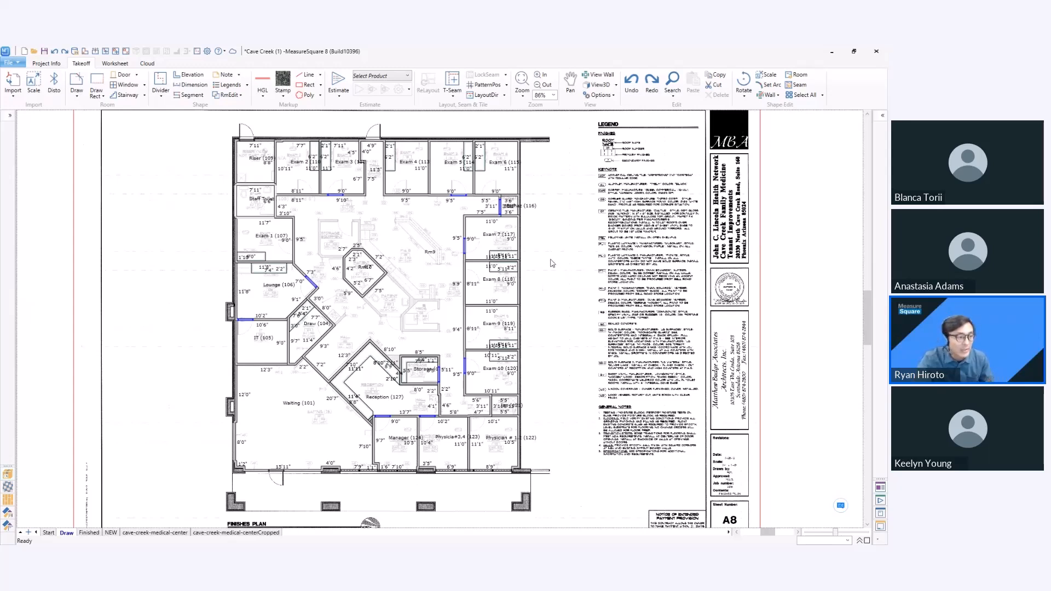
{"action": "right_click", "coordinate": [557, 280]}
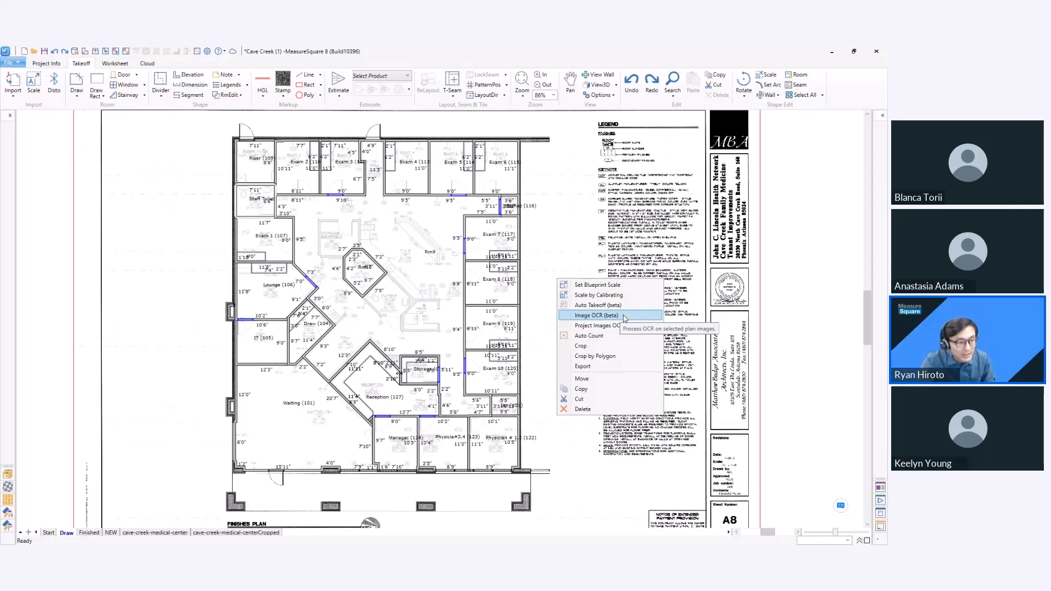
{"action": "left_click", "coordinate": [597, 316]}
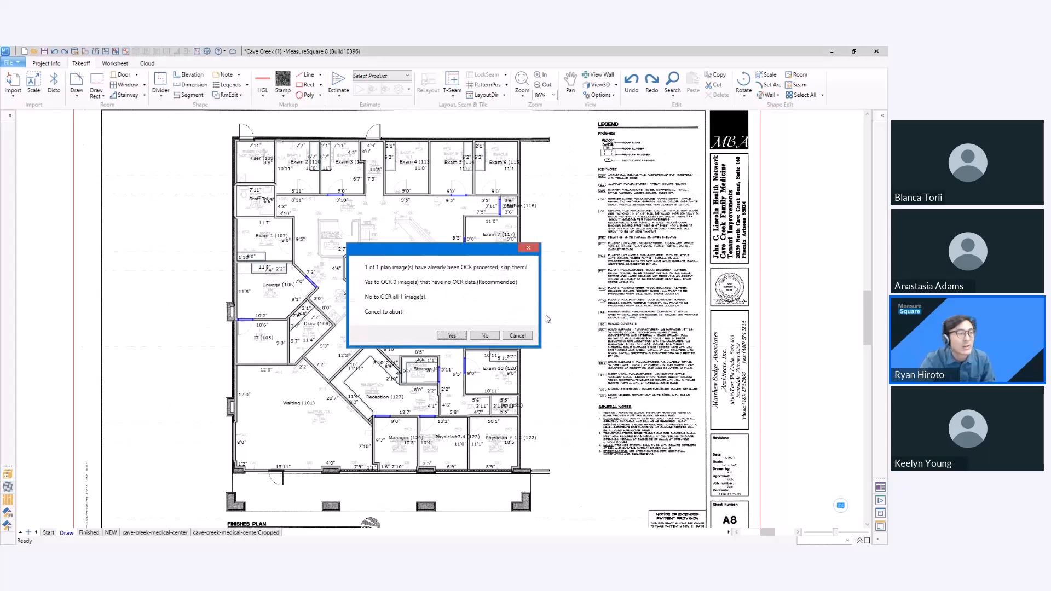
{"action": "left_click", "coordinate": [449, 336]}
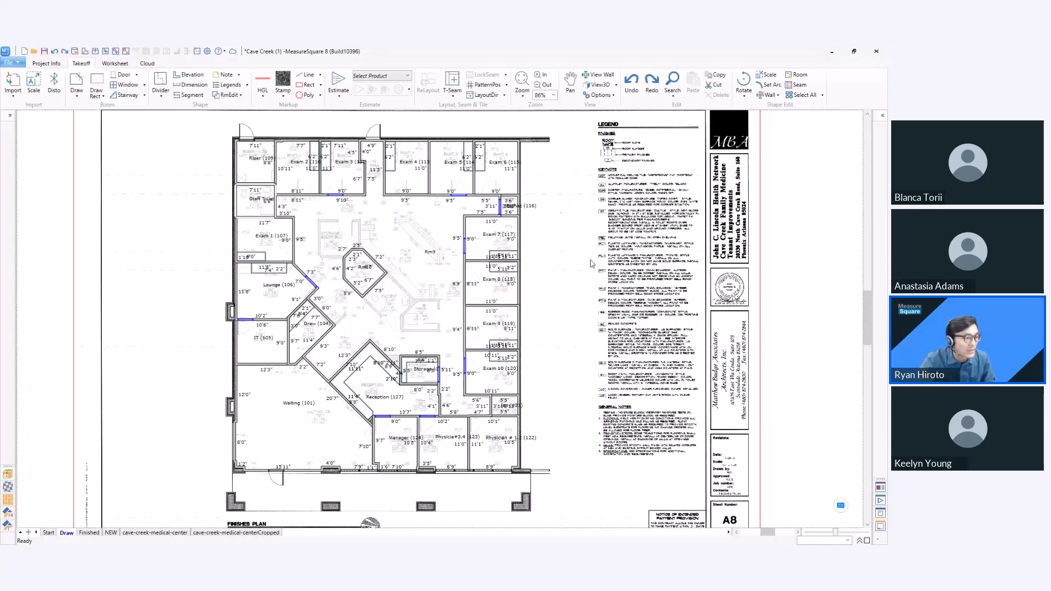
{"action": "right_click", "coordinate": [608, 284]}
{"action": "left_click", "coordinate": [592, 278]}
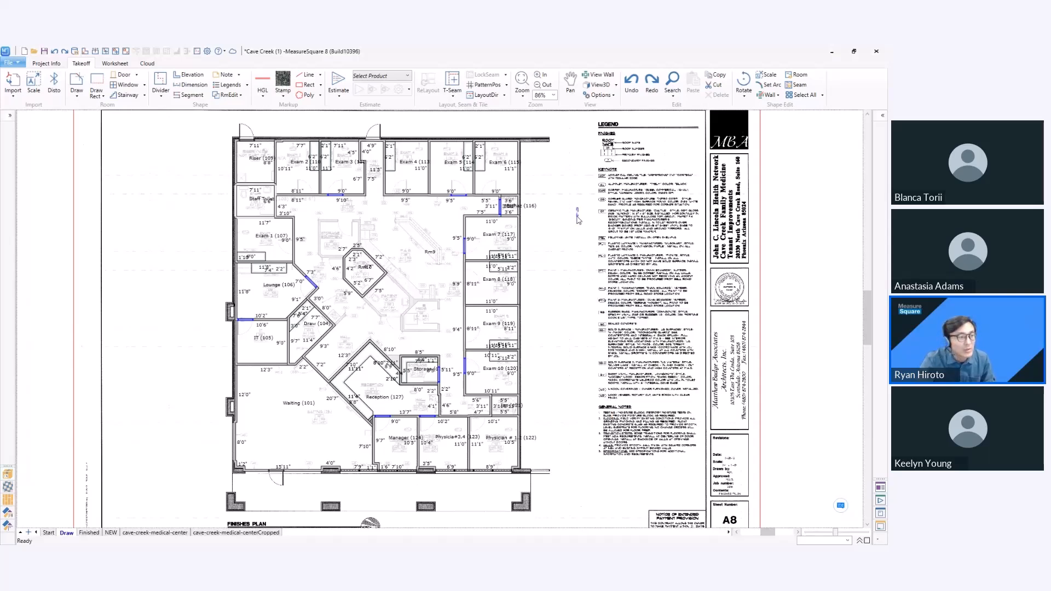
Allow blueprint text selection and select the ceramic tile (CT) description in the plan's keynote legend
{"action": "scroll", "coordinate": [599, 219], "scroll_direction": "up", "scroll_amount": 3}
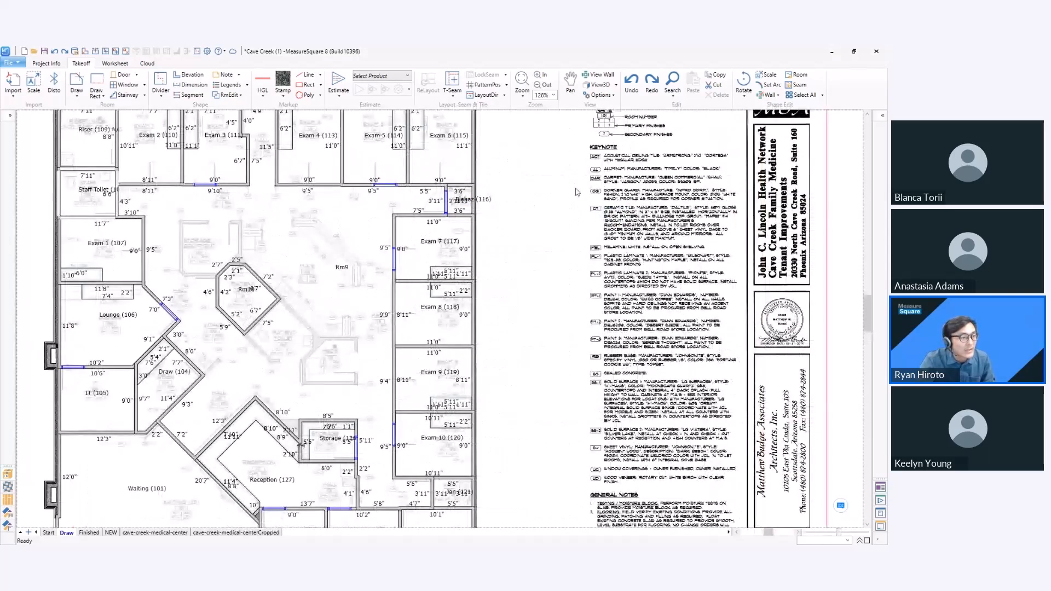
{"action": "middle_click_drag", "start_coordinate": [575, 193], "coordinate": [553, 220]}
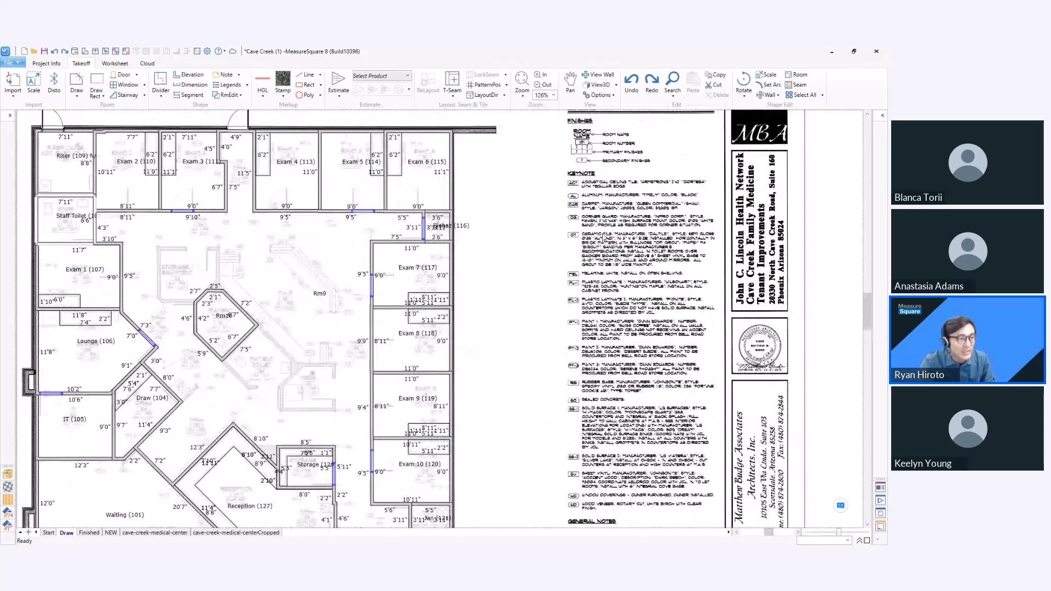
{"action": "left_click", "coordinate": [600, 95]}
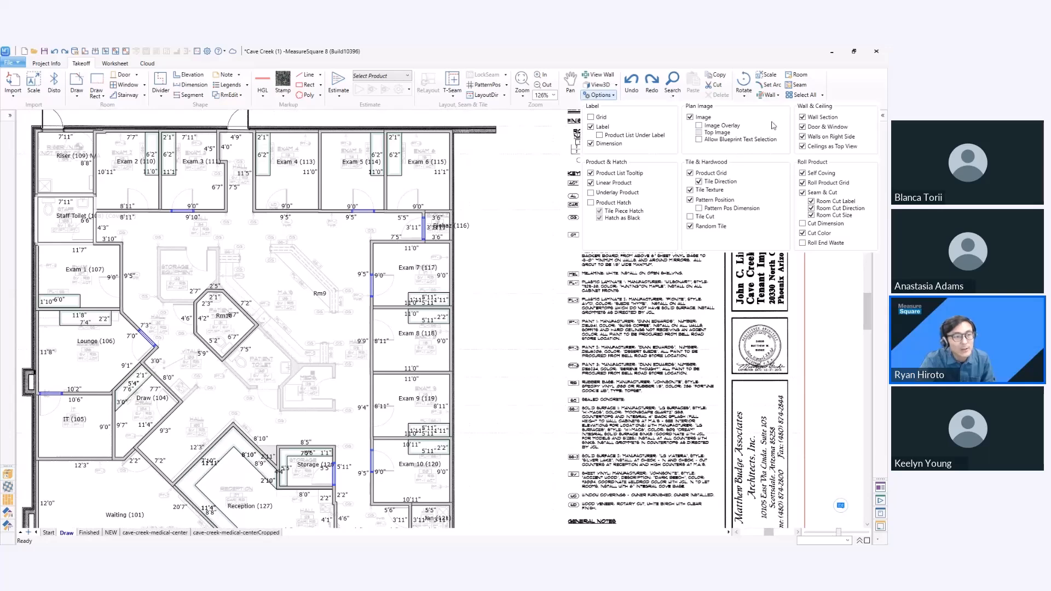
{"action": "left_click", "coordinate": [700, 141]}
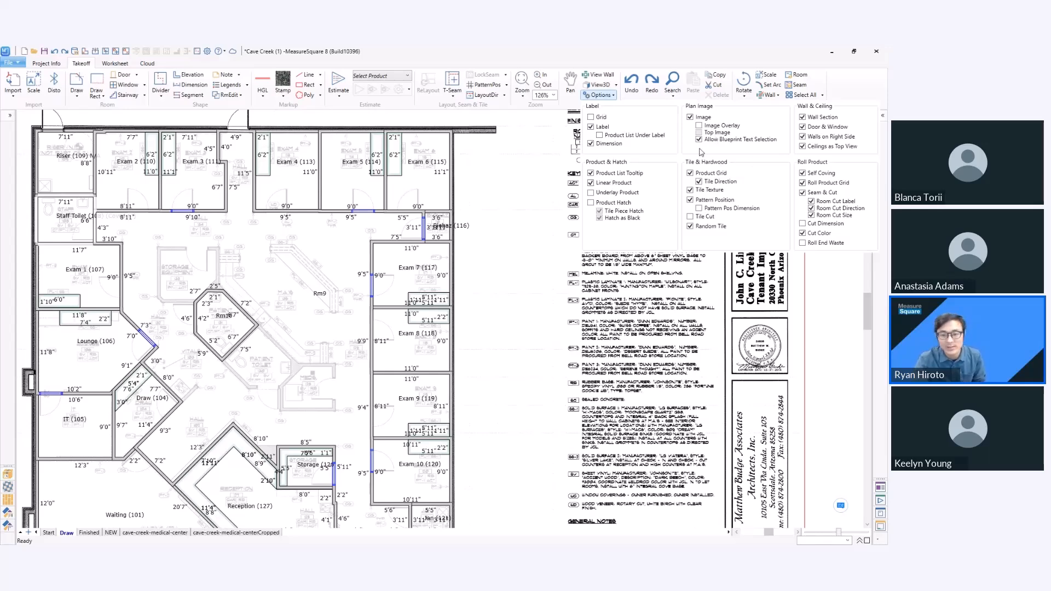
{"action": "left_click", "coordinate": [537, 164]}
{"action": "scroll", "coordinate": [559, 224], "scroll_direction": "up", "scroll_amount": 2}
{"action": "left_click_drag", "start_coordinate": [557, 239], "coordinate": [764, 284]}
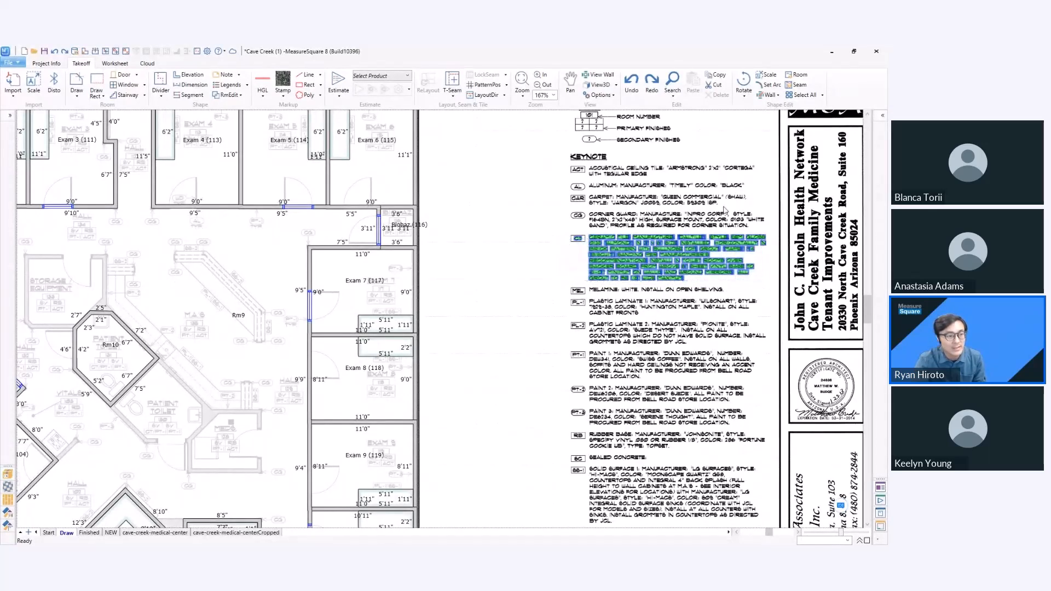
Search the Room View for "CAR" and locate the matches in Hall 125 and Physician #3 and #4 on the plan
{"action": "scroll", "coordinate": [547, 268], "scroll_direction": "down", "scroll_amount": 2}
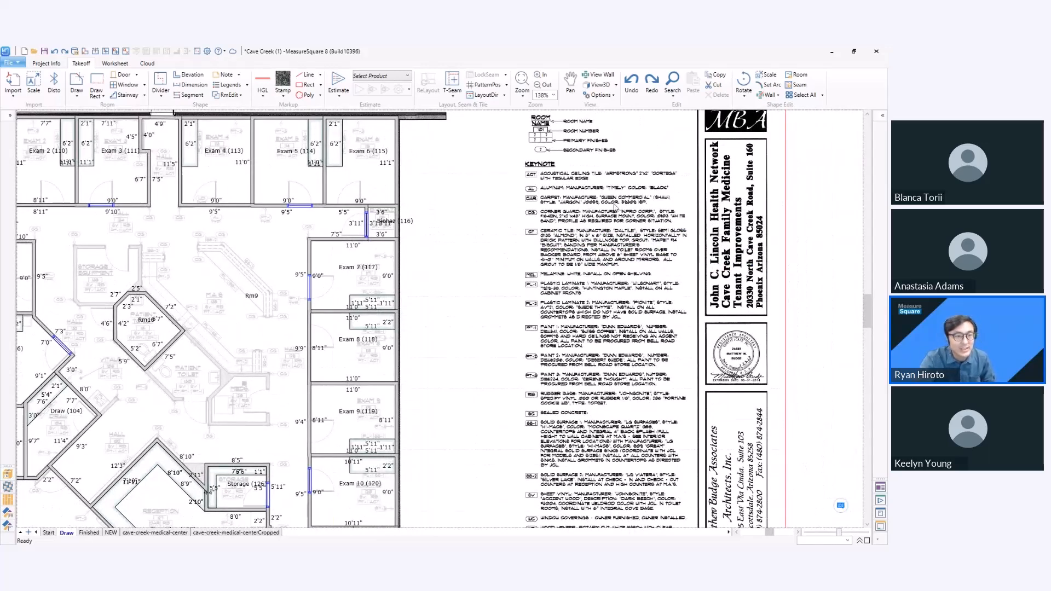
{"action": "left_click", "coordinate": [882, 115]}
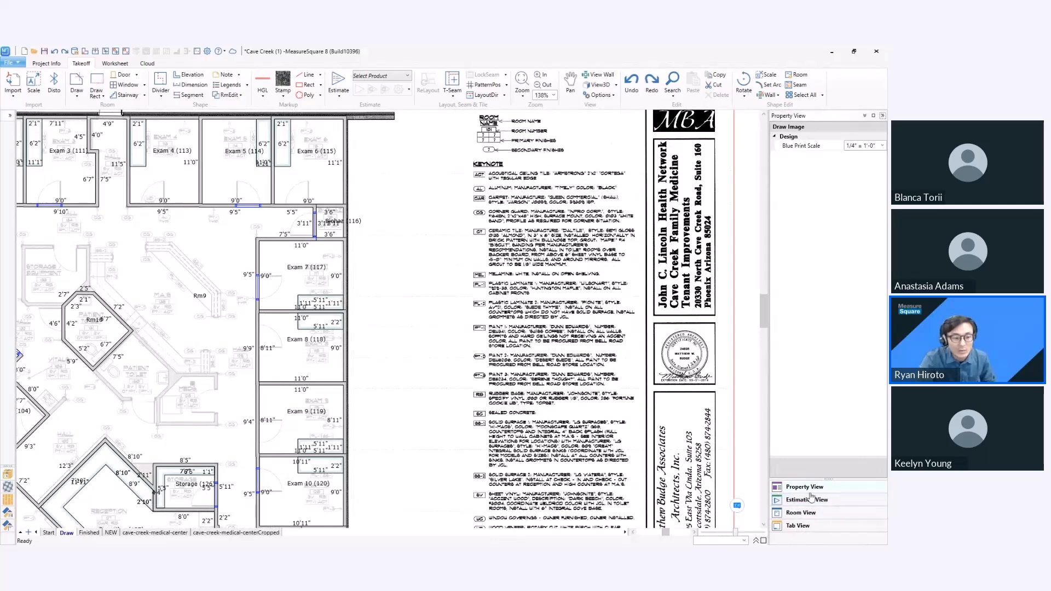
{"action": "left_click", "coordinate": [809, 513]}
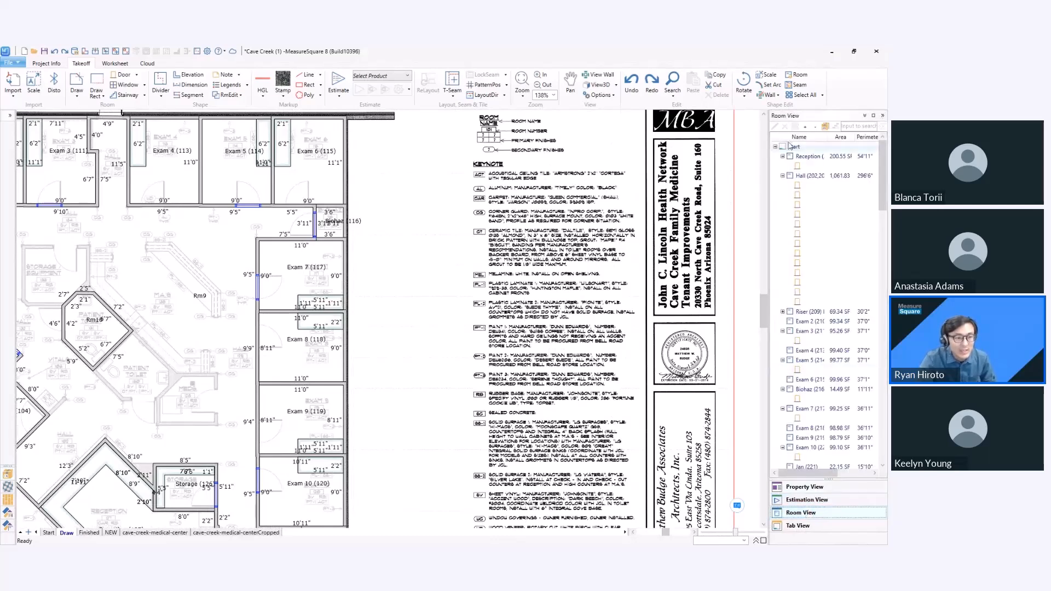
{"action": "left_click", "coordinate": [853, 127]}
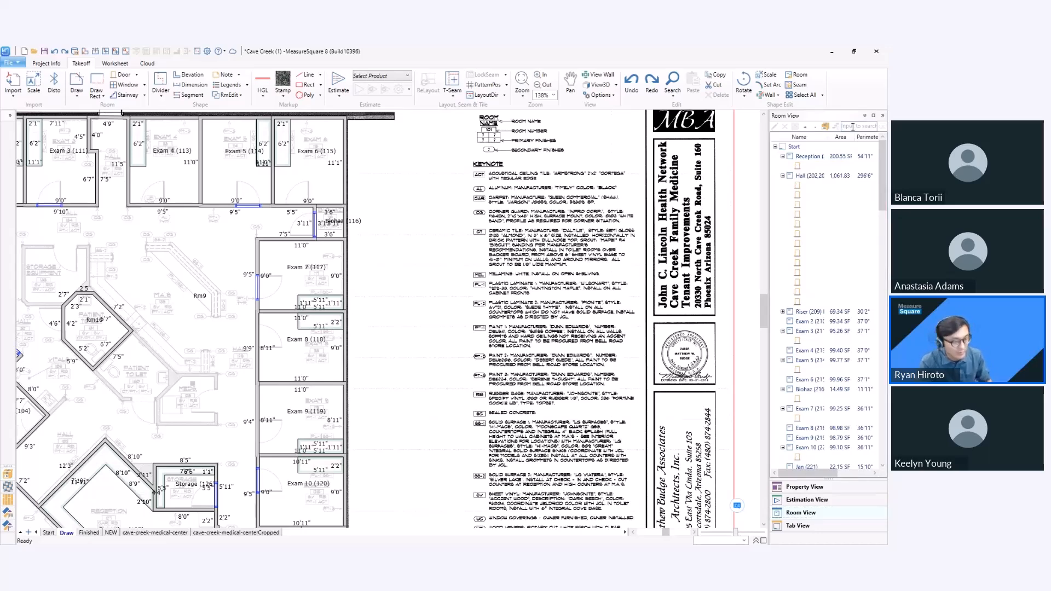
{"action": "type", "text": "CAR"}
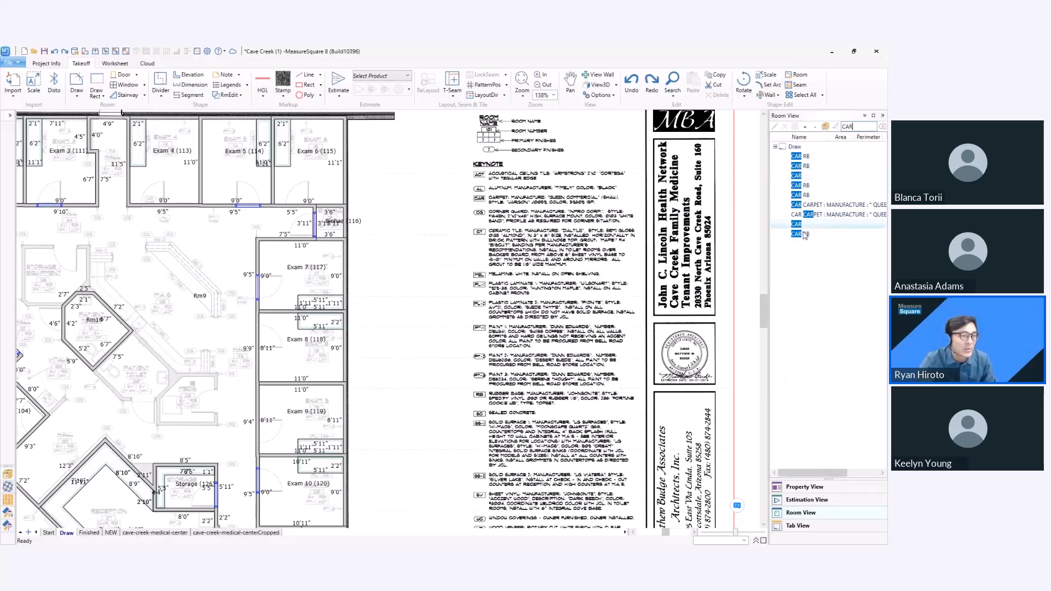
{"action": "left_click", "coordinate": [798, 166]}
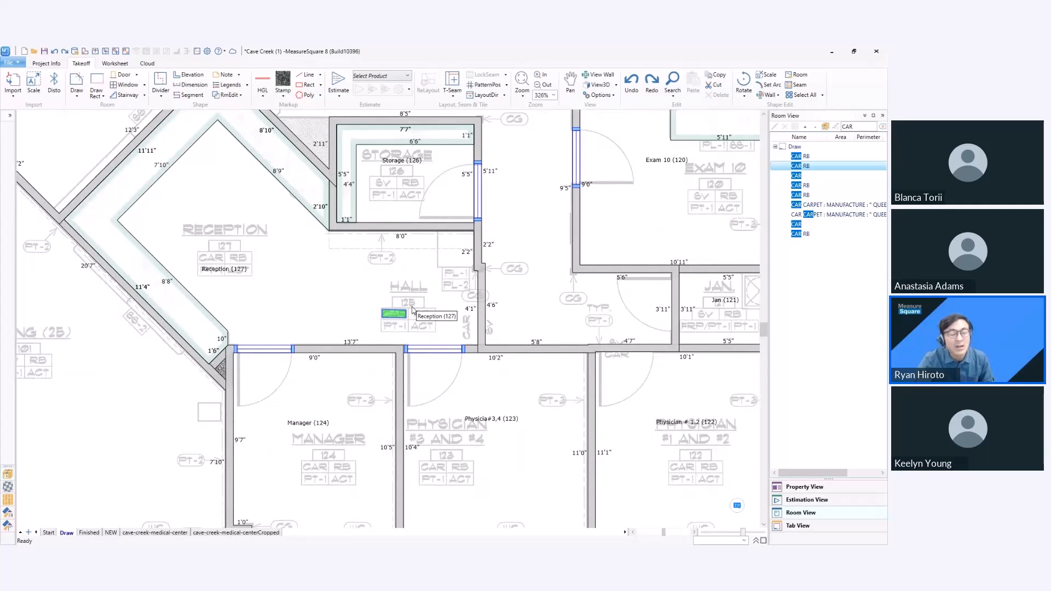
{"action": "left_click", "coordinate": [802, 196]}
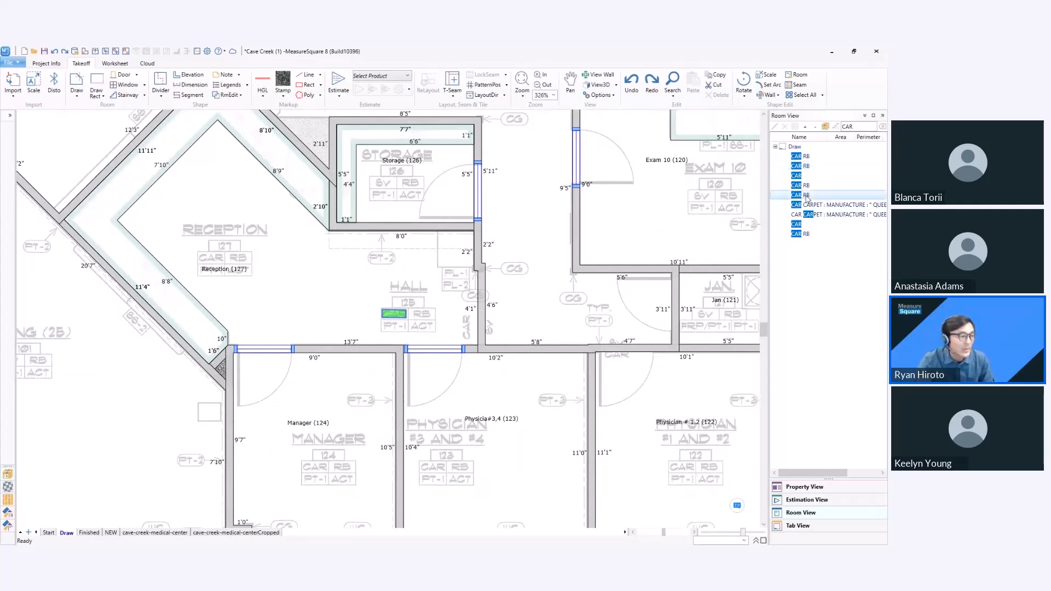
{"action": "scroll", "coordinate": [504, 359], "scroll_direction": "down", "scroll_amount": 2}
{"action": "middle_click_drag", "start_coordinate": [481, 325], "coordinate": [535, 372]}
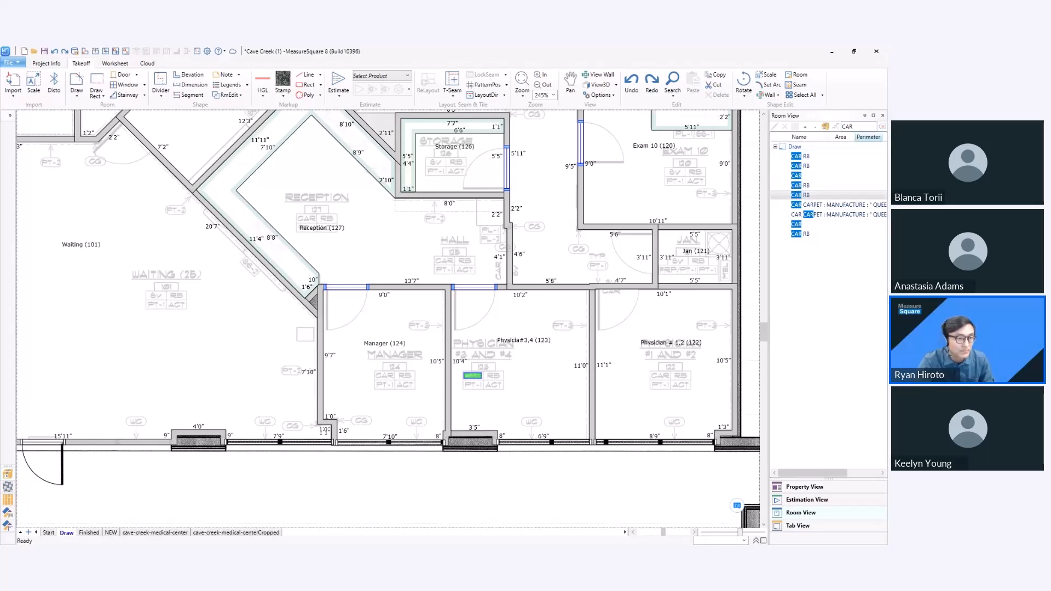
Close the Room View and copy the ceramic tile (CT) keynote description from the plan's legend
{"action": "left_click", "coordinate": [882, 116]}
{"action": "scroll", "coordinate": [670, 248], "scroll_direction": "down", "scroll_amount": 4}
{"action": "middle_click_drag", "start_coordinate": [820, 130], "coordinate": [590, 291]}
{"action": "middle_click_drag", "start_coordinate": [633, 184], "coordinate": [541, 387]}
{"action": "scroll", "coordinate": [619, 199], "scroll_direction": "up", "scroll_amount": 1}
{"action": "scroll", "coordinate": [532, 314], "scroll_direction": "up", "scroll_amount": 2}
{"action": "middle_click_drag", "start_coordinate": [532, 315], "coordinate": [476, 329]}
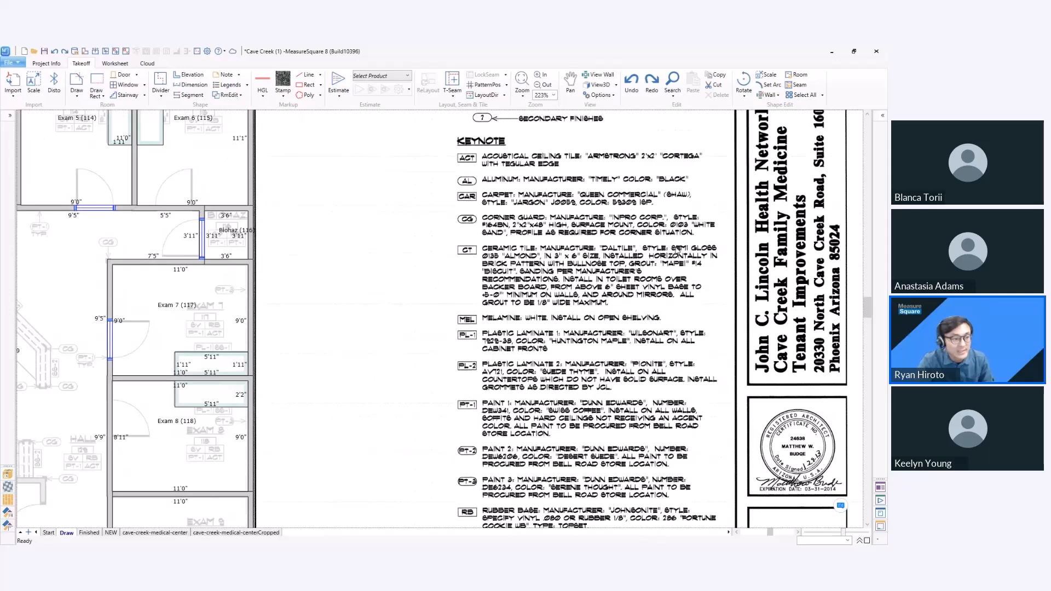
{"action": "left_click_drag", "start_coordinate": [427, 241], "coordinate": [722, 306]}
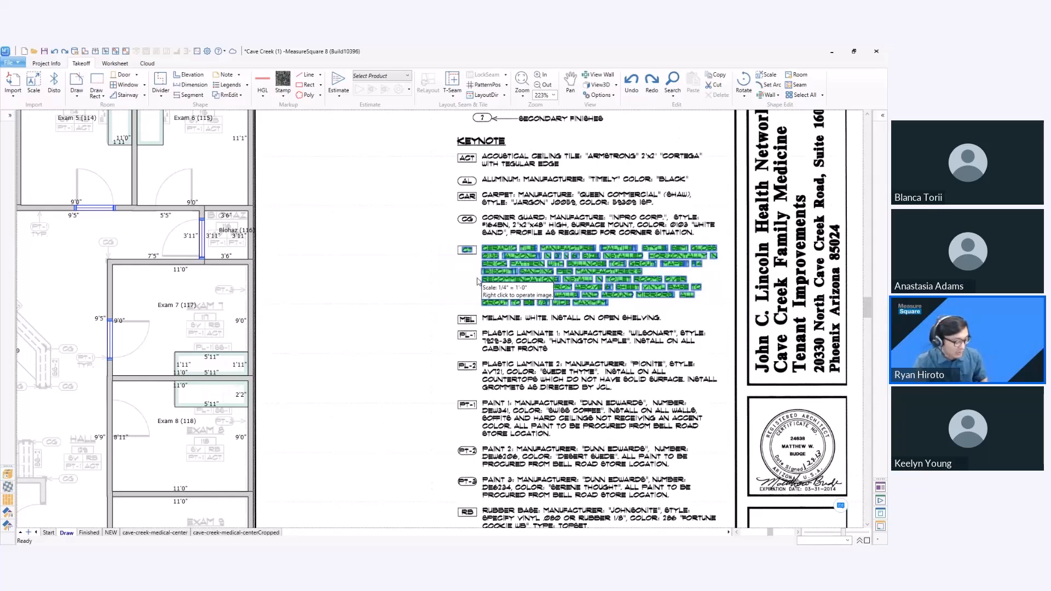
{"action": "key", "text": "ctrl+c"}
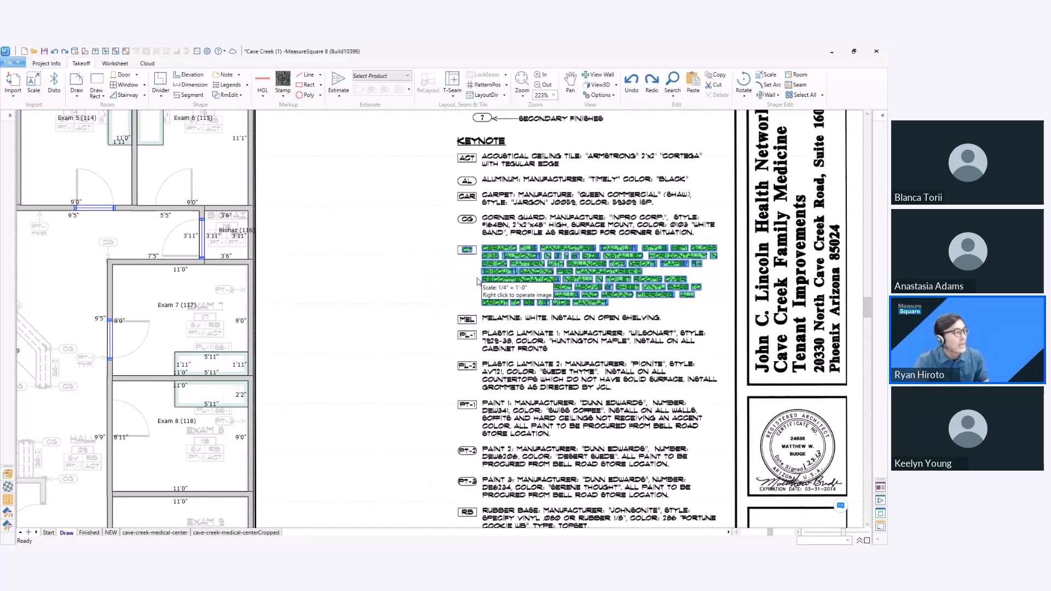
Show the project's product list beside the plan and create a new Tile product with the No./SKU CT TEST
{"action": "left_click", "coordinate": [10, 116]}
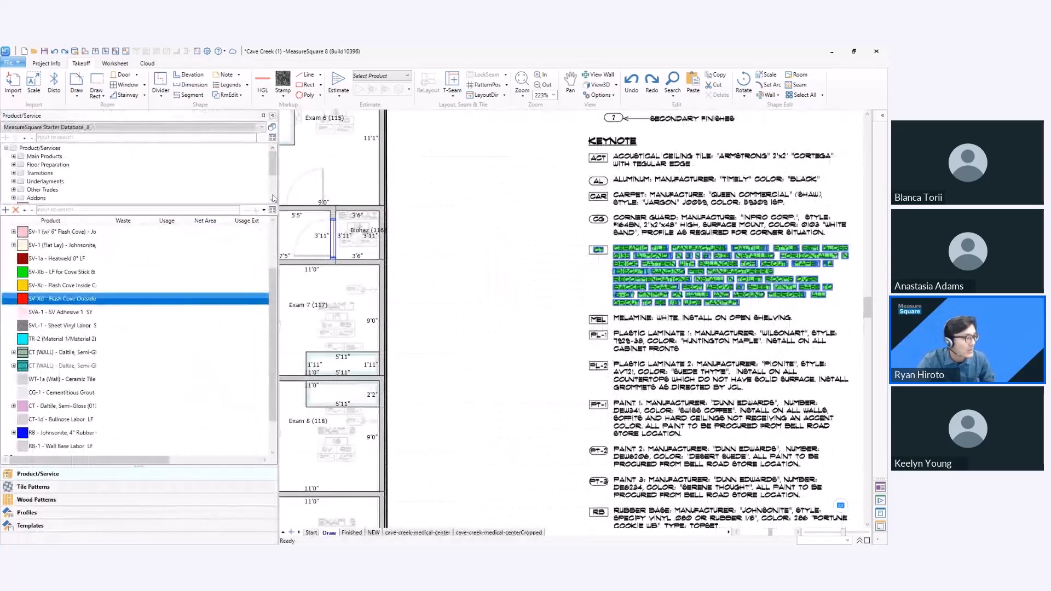
{"action": "left_click_drag", "start_coordinate": [279, 191], "coordinate": [405, 192]}
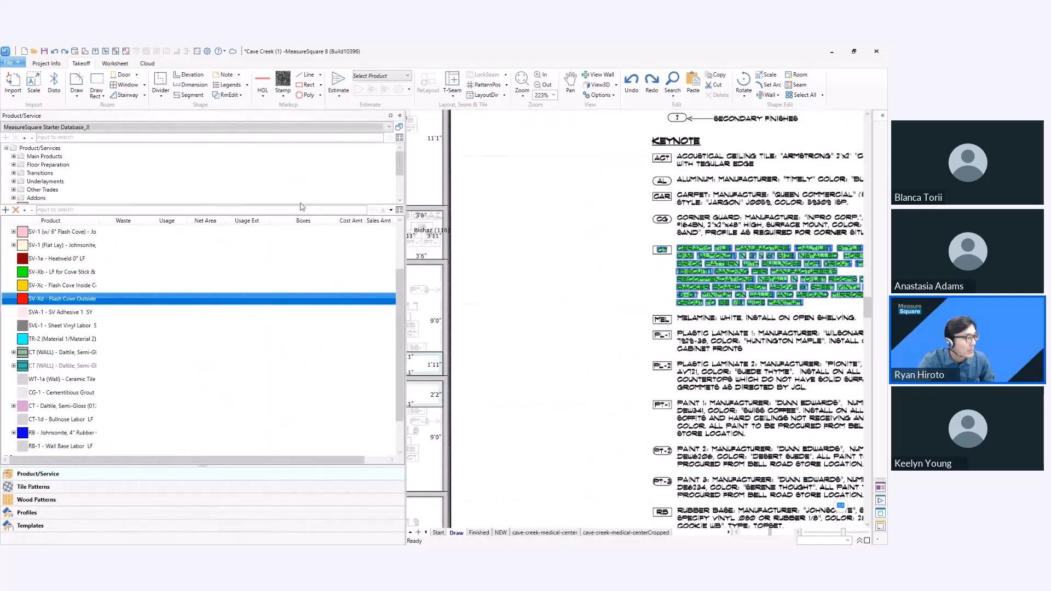
{"action": "middle_click_drag", "start_coordinate": [607, 276], "coordinate": [479, 279]}
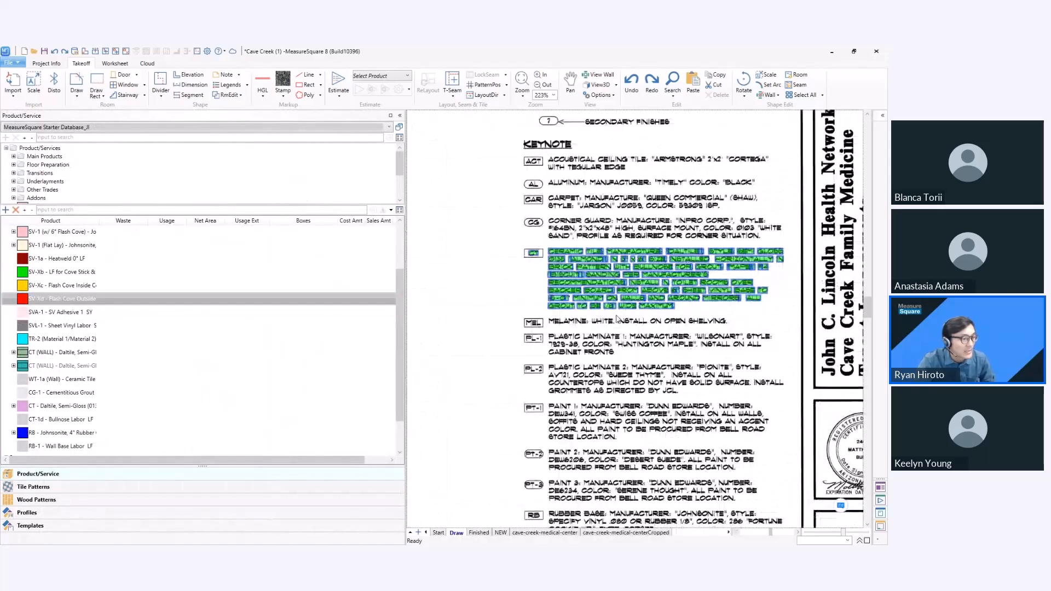
{"action": "scroll", "coordinate": [115, 240], "scroll_direction": "up", "scroll_amount": 2}
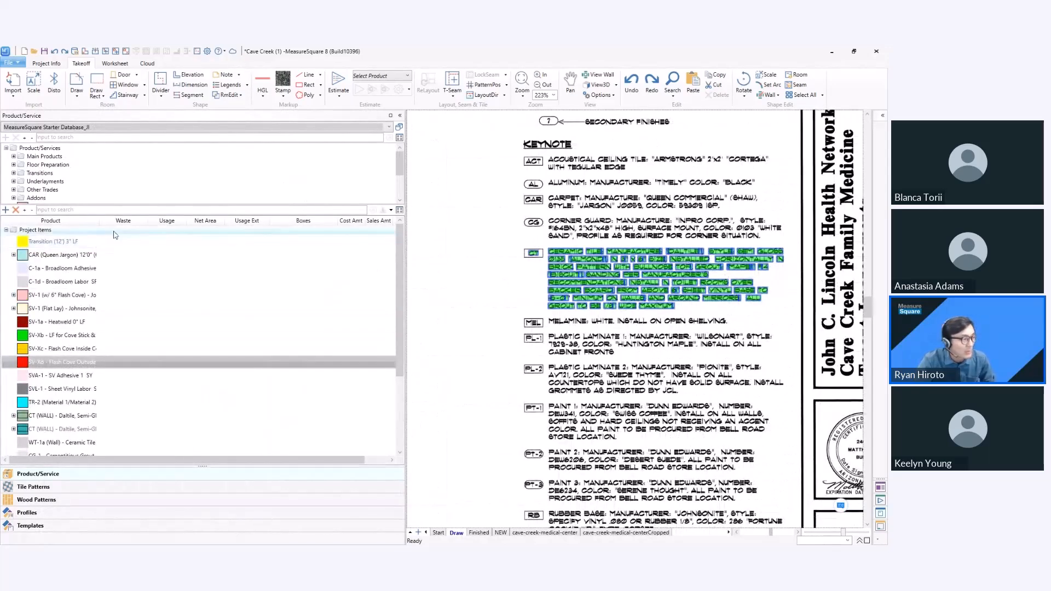
{"action": "left_click", "coordinate": [6, 211]}
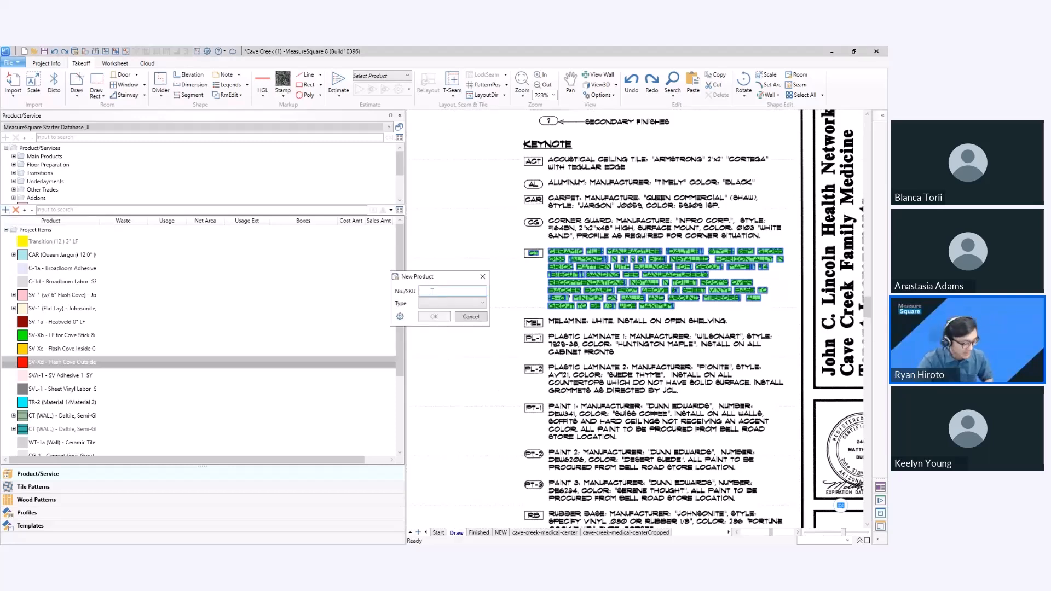
{"action": "type", "text": "CT TEST"}
{"action": "left_click", "coordinate": [446, 305]}
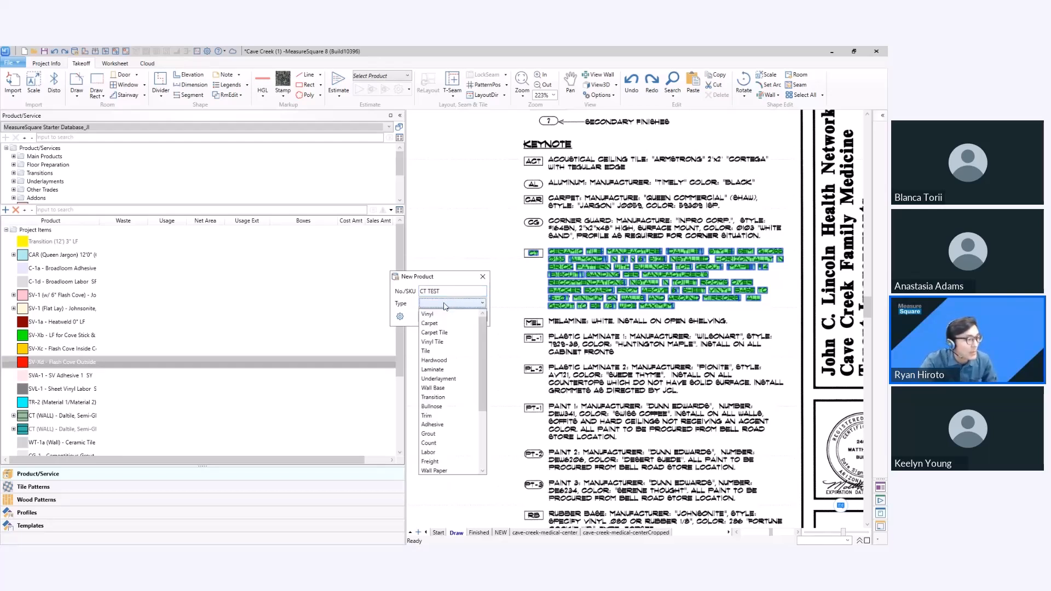
{"action": "left_click", "coordinate": [429, 353]}
{"action": "left_click", "coordinate": [431, 316]}
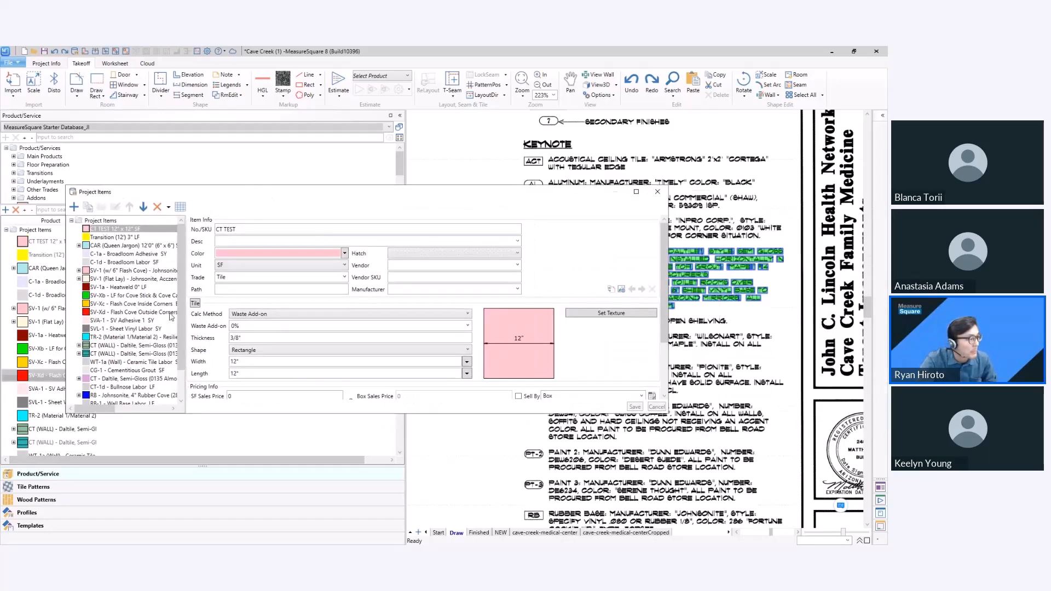
Paste the copied ceramic tile keynote as CT TEST's description and move the word DALTILE from it into the manufacturer
{"action": "left_click", "coordinate": [254, 239]}
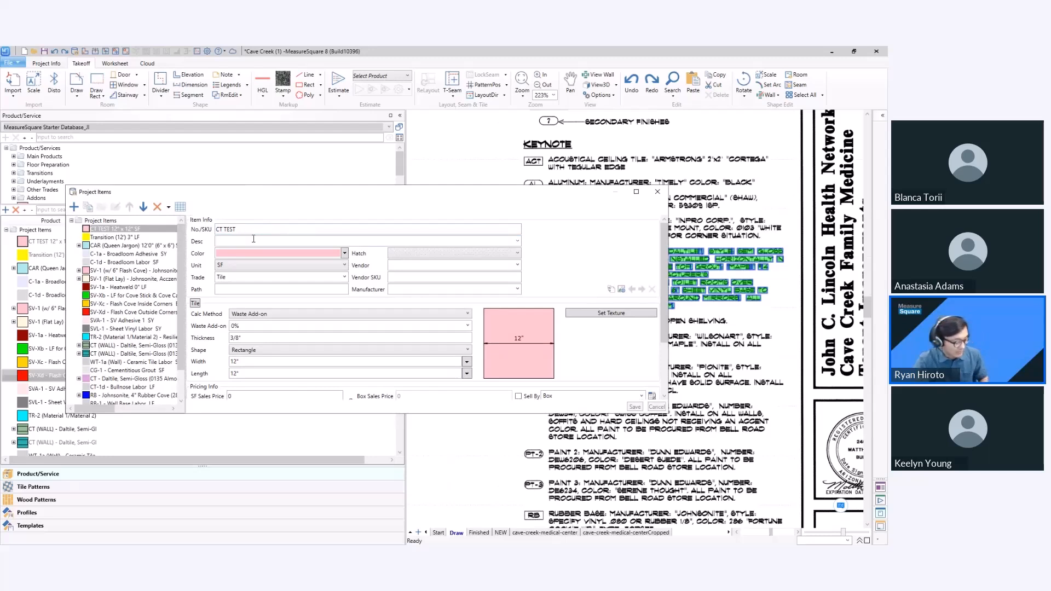
{"action": "key", "text": "ctrl+v"}
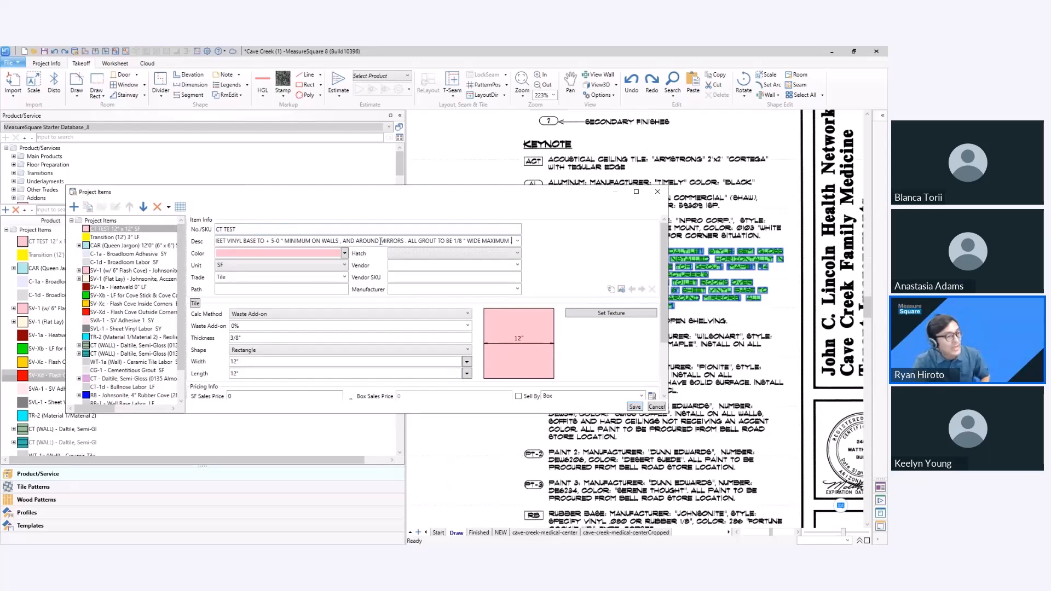
{"action": "key", "text": "Home"}
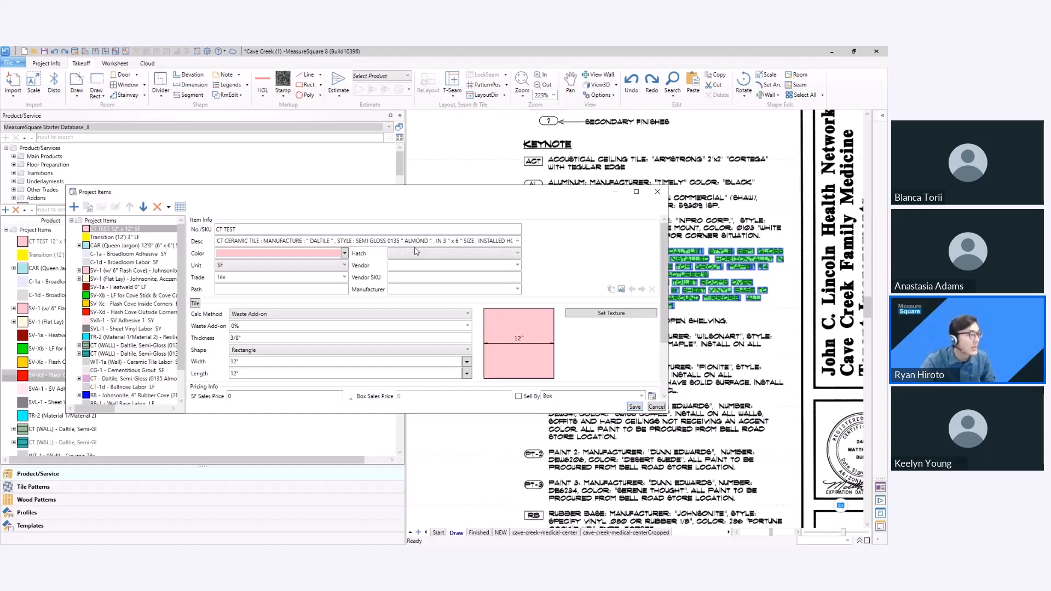
{"action": "double_click", "coordinate": [324, 240]}
{"action": "key", "text": "ctrl+x"}
{"action": "left_click", "coordinate": [400, 290]}
{"action": "key", "text": "ctrl+v"}
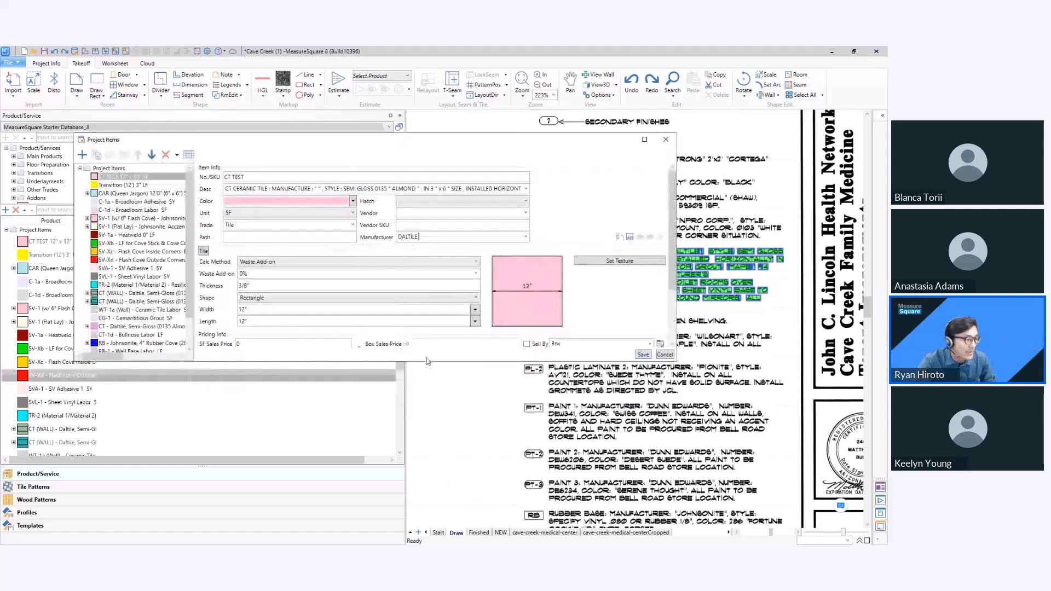
Keep CT TEST on the Waste Add-on calculation method with 5% waste and set the tile length to 24"
{"action": "left_click_drag", "start_coordinate": [425, 361], "coordinate": [412, 450]}
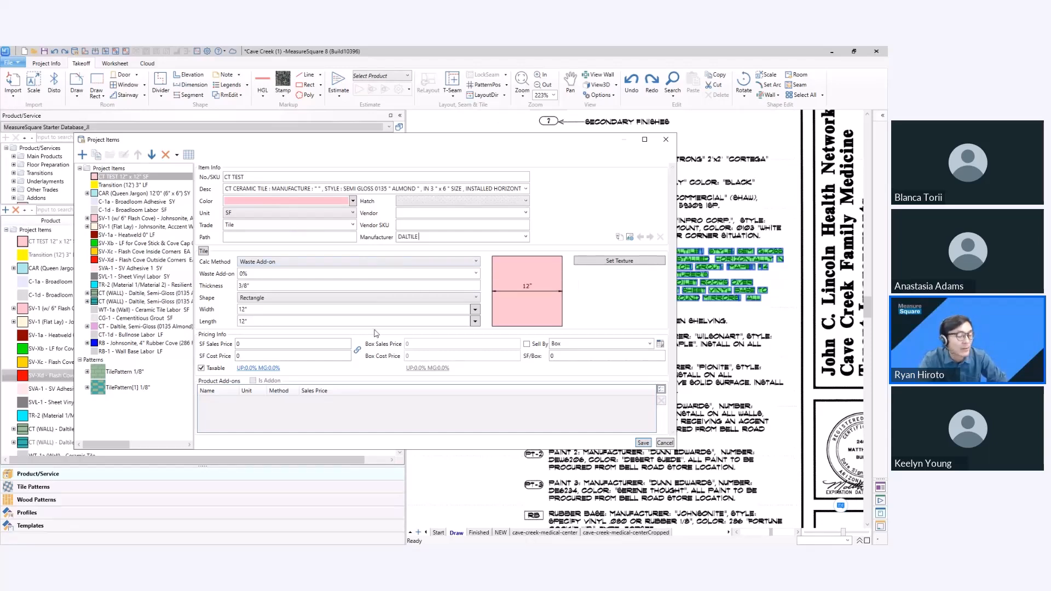
{"action": "left_click", "coordinate": [348, 262]}
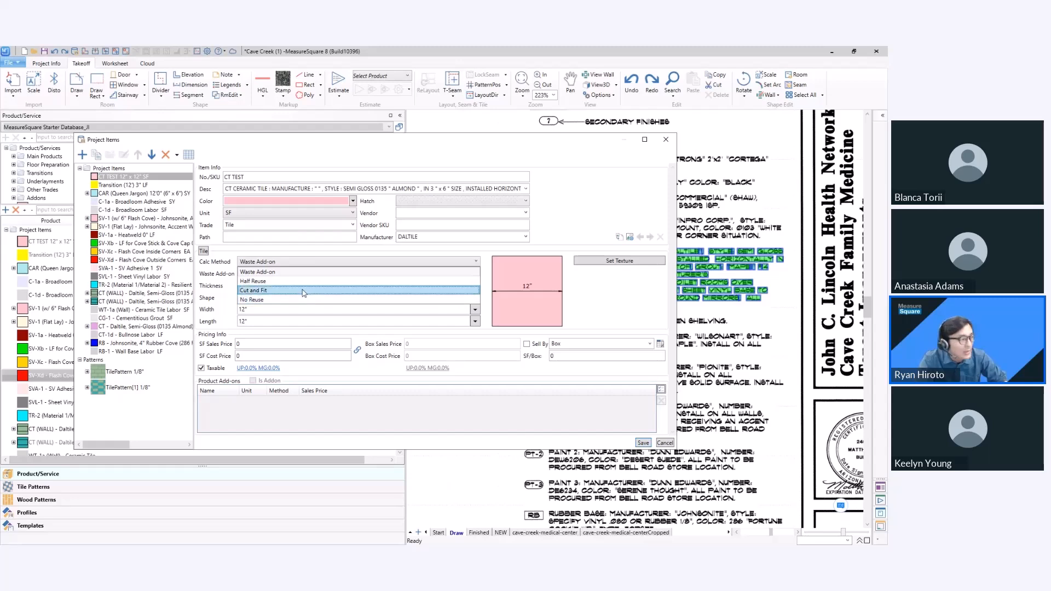
{"action": "left_click", "coordinate": [295, 272]}
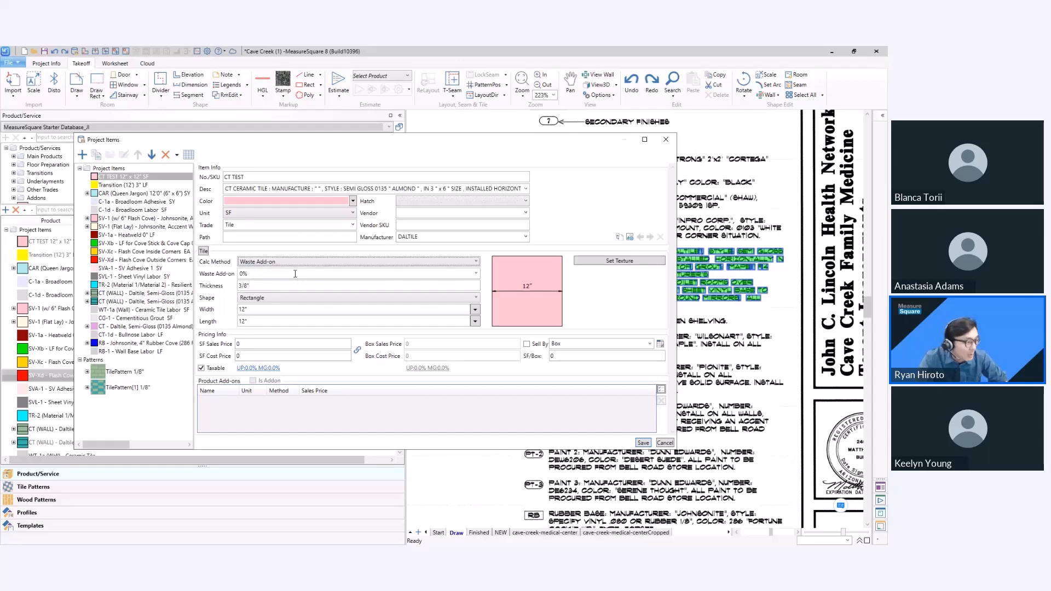
{"action": "left_click", "coordinate": [259, 262]}
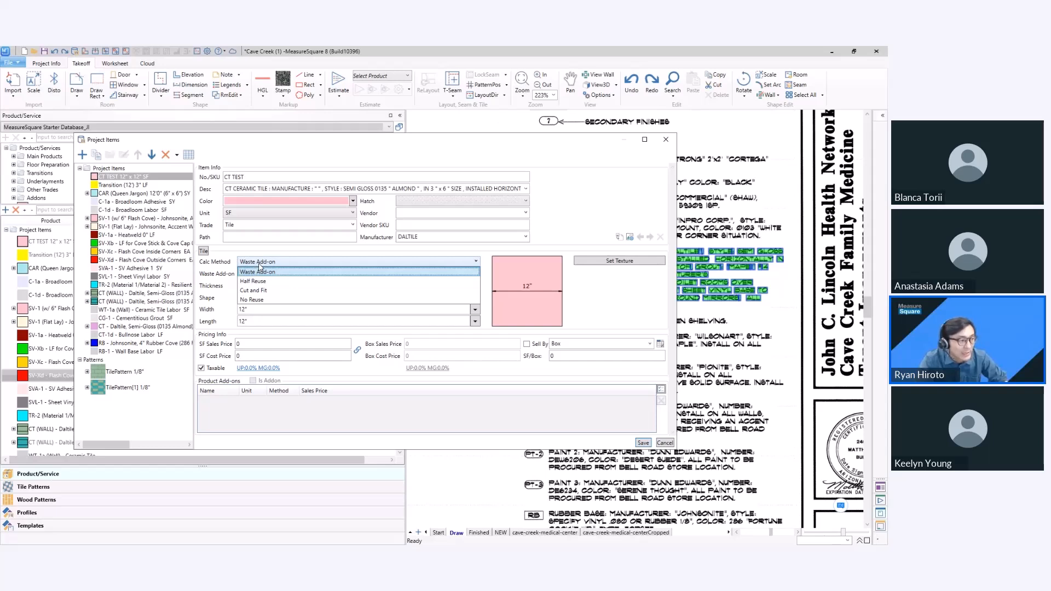
{"action": "left_click", "coordinate": [260, 263]}
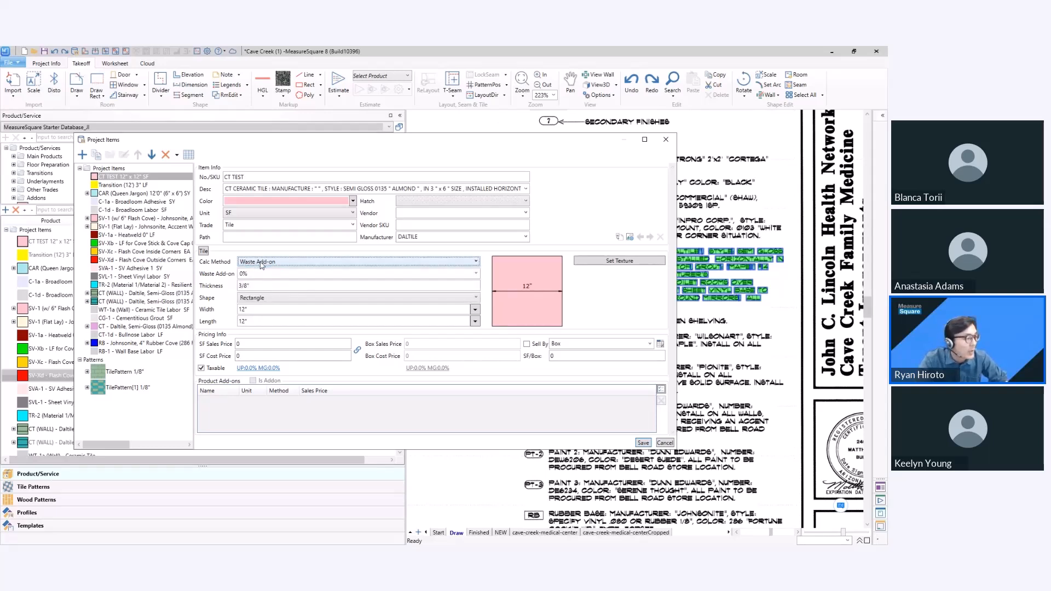
{"action": "double_click", "coordinate": [243, 273]}
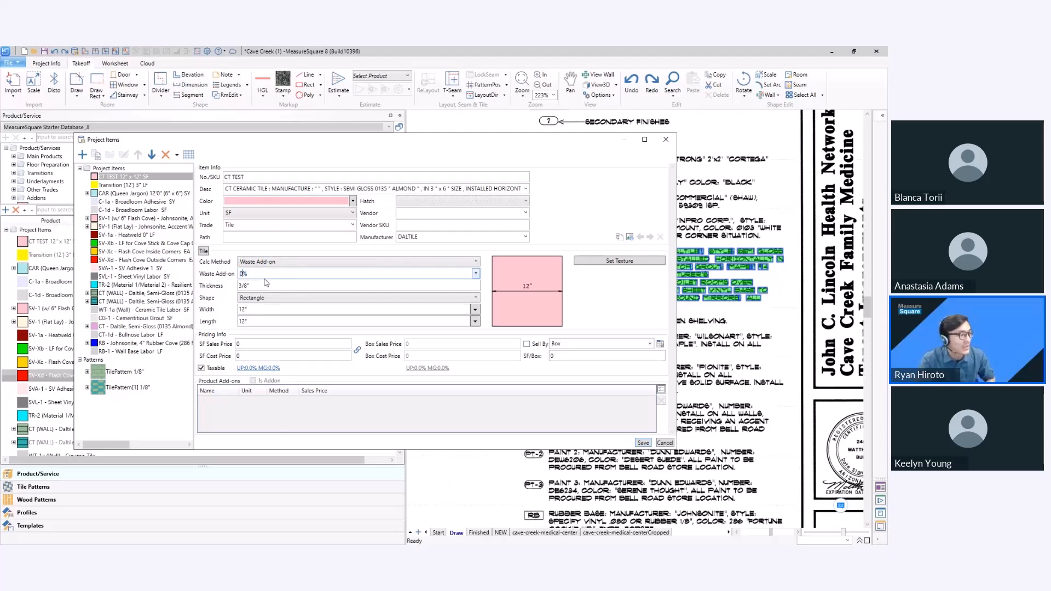
{"action": "type", "text": "5"}
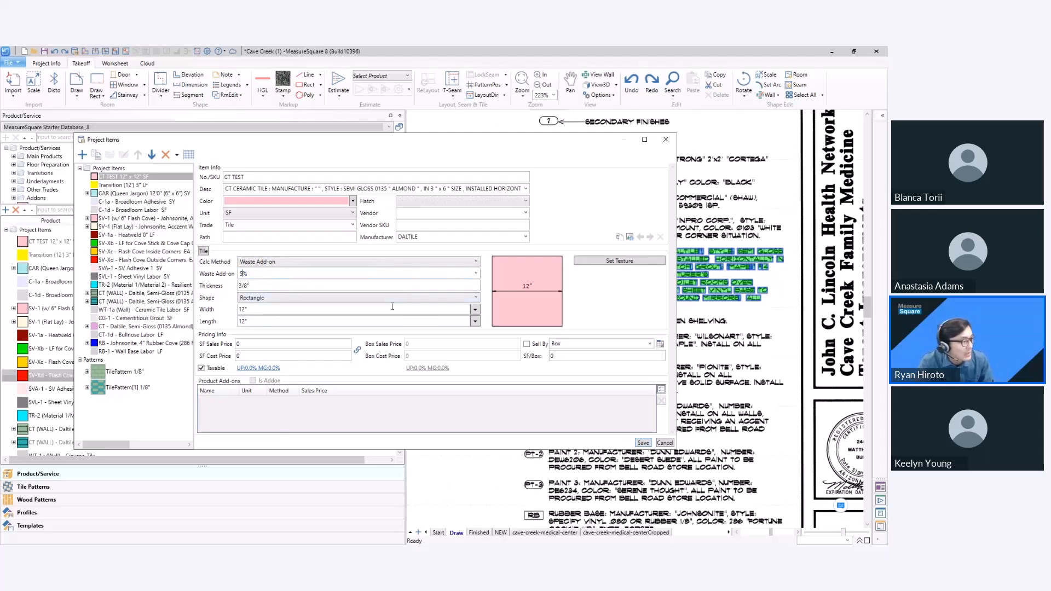
{"action": "left_click", "coordinate": [474, 322]}
{"action": "left_click", "coordinate": [497, 430]}
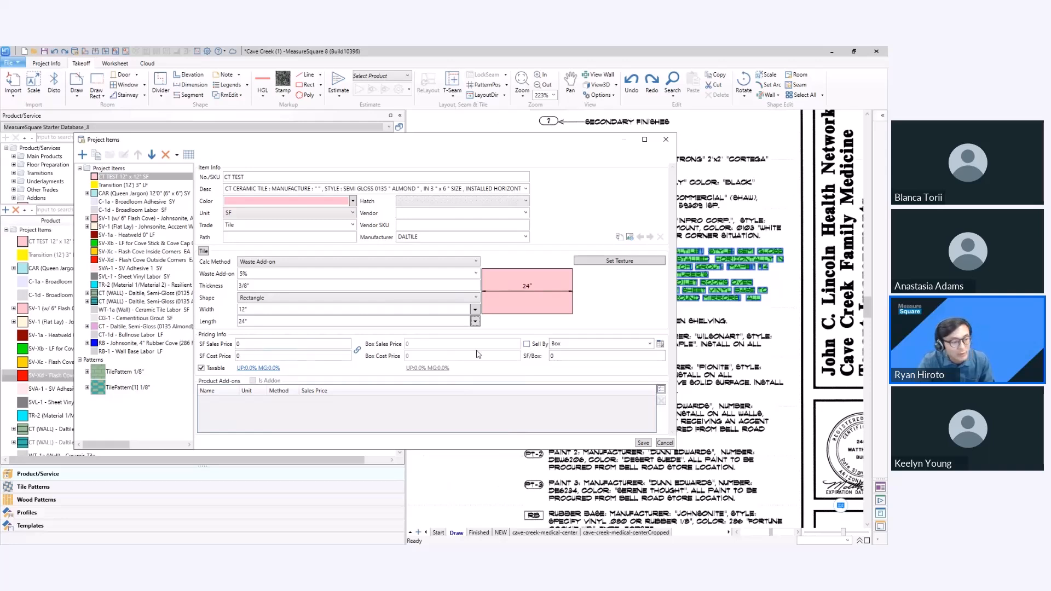
Set CT TEST to sell by the Box with 24 SF per box
{"action": "left_click", "coordinate": [526, 343]}
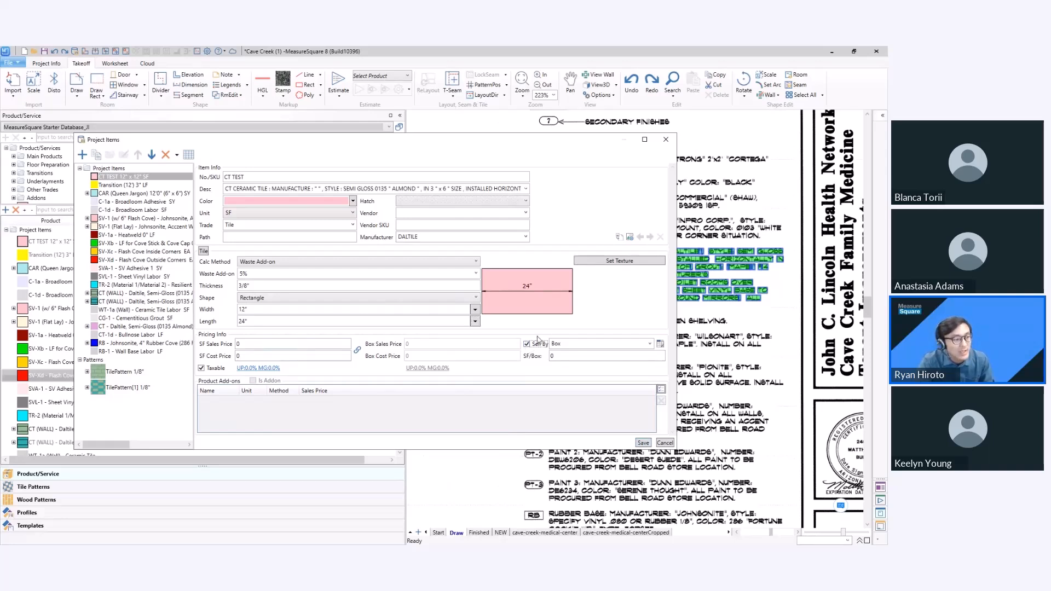
{"action": "left_click", "coordinate": [607, 355]}
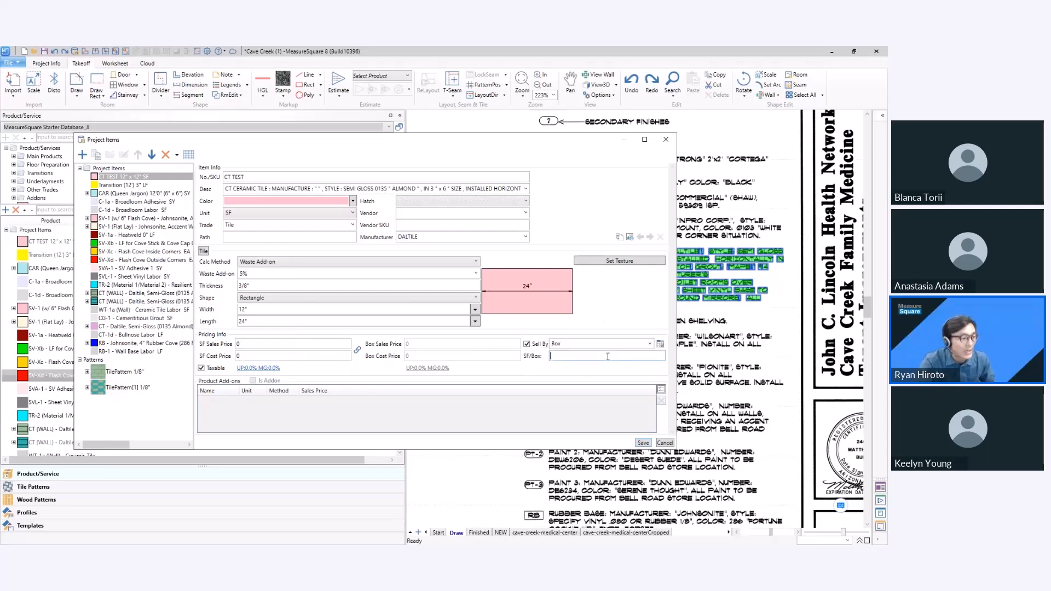
{"action": "left_click", "coordinate": [639, 343]}
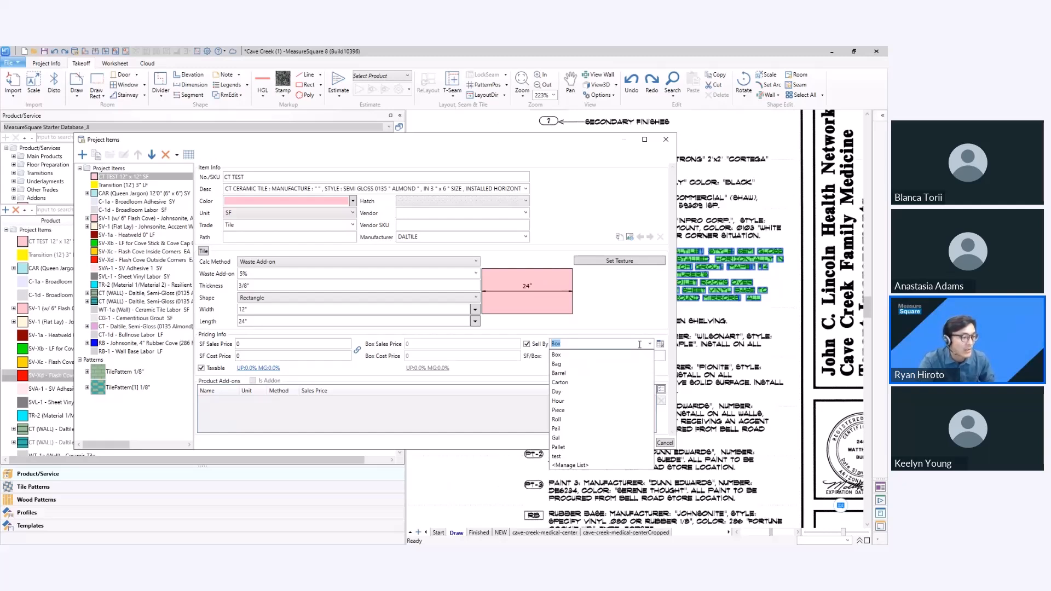
{"action": "left_click", "coordinate": [560, 355]}
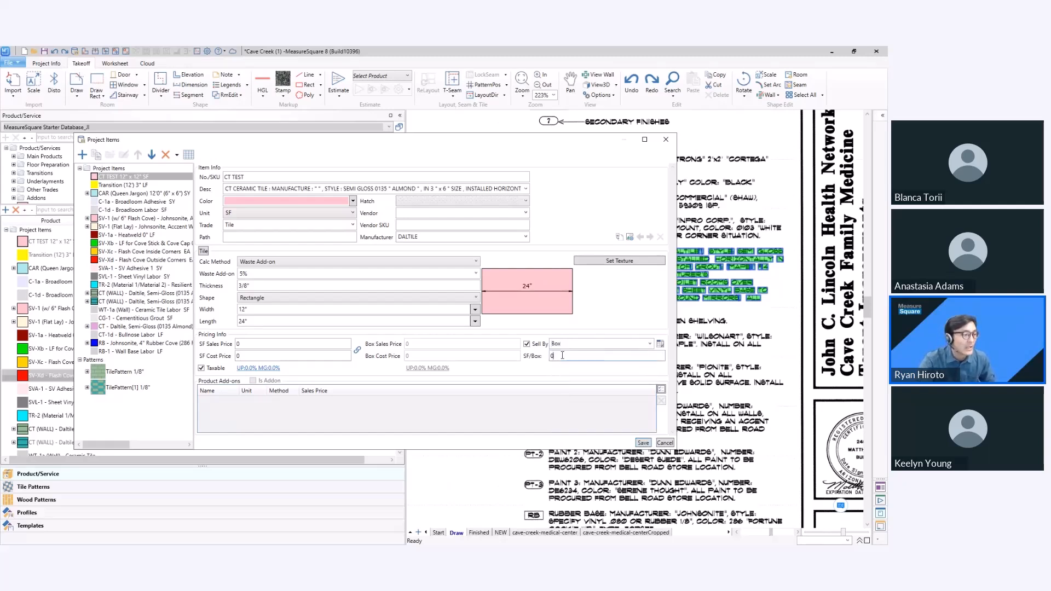
{"action": "left_click", "coordinate": [562, 355]}
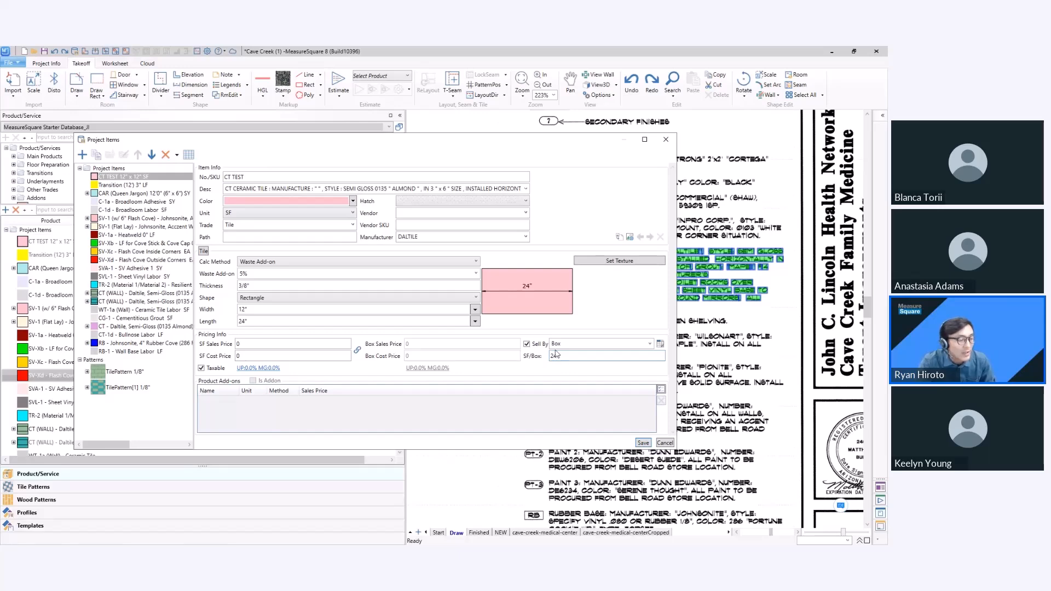
Browse the available product add-ons without choosing any, and save and close the CT TEST product
{"action": "left_click", "coordinate": [661, 389]}
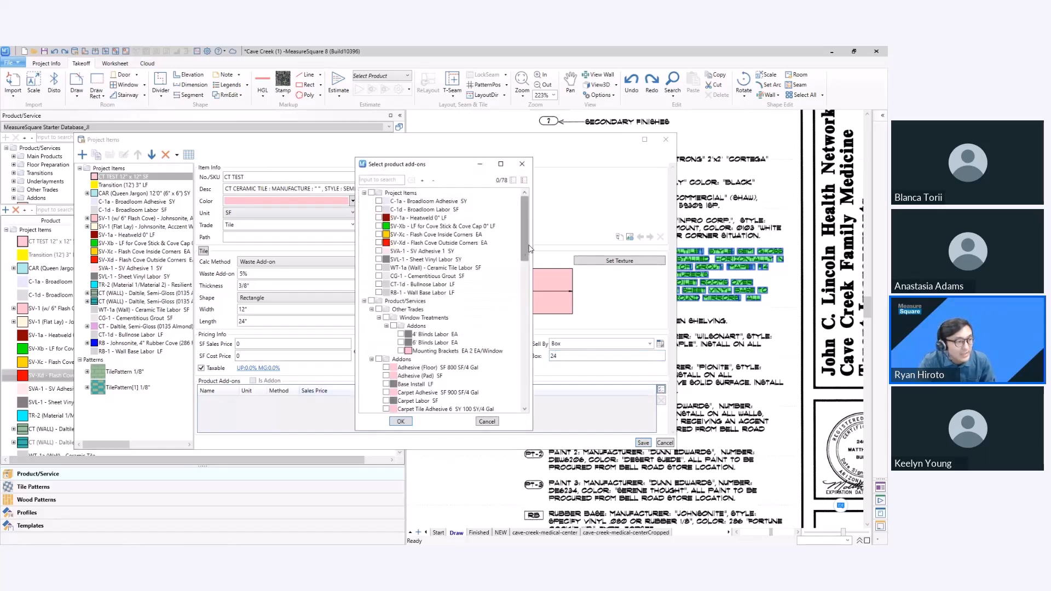
{"action": "left_click_drag", "start_coordinate": [533, 243], "coordinate": [629, 243]}
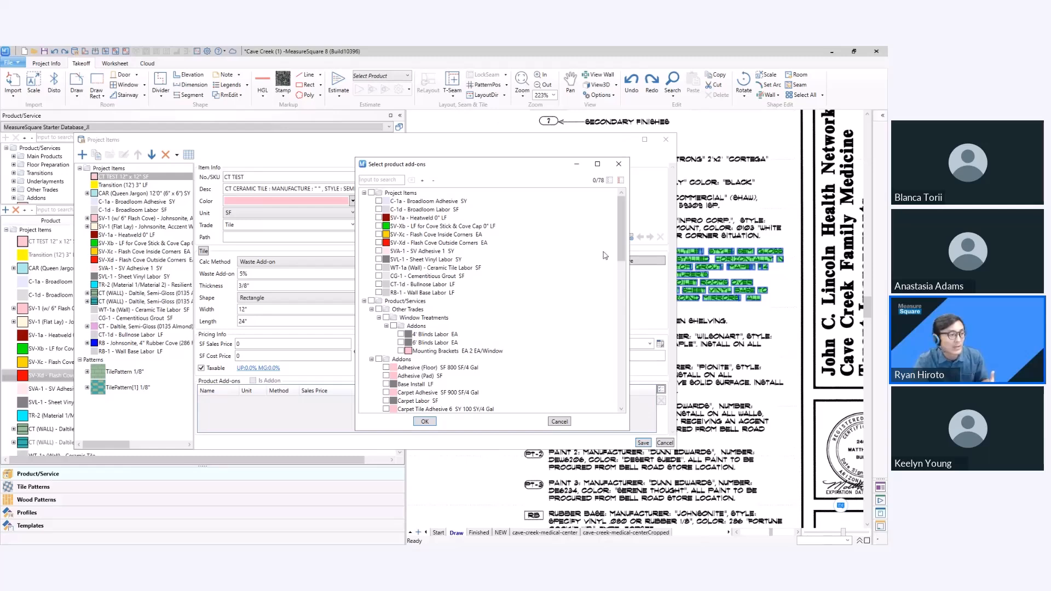
{"action": "left_click_drag", "start_coordinate": [619, 222], "coordinate": [620, 290]}
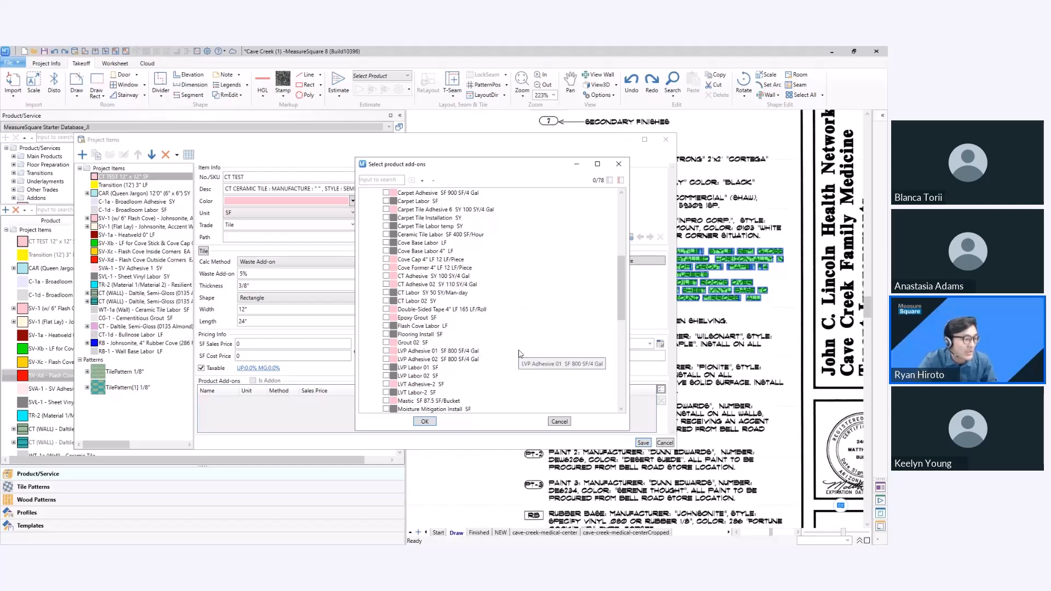
{"action": "scroll", "coordinate": [520, 307], "scroll_direction": "down", "scroll_amount": 5}
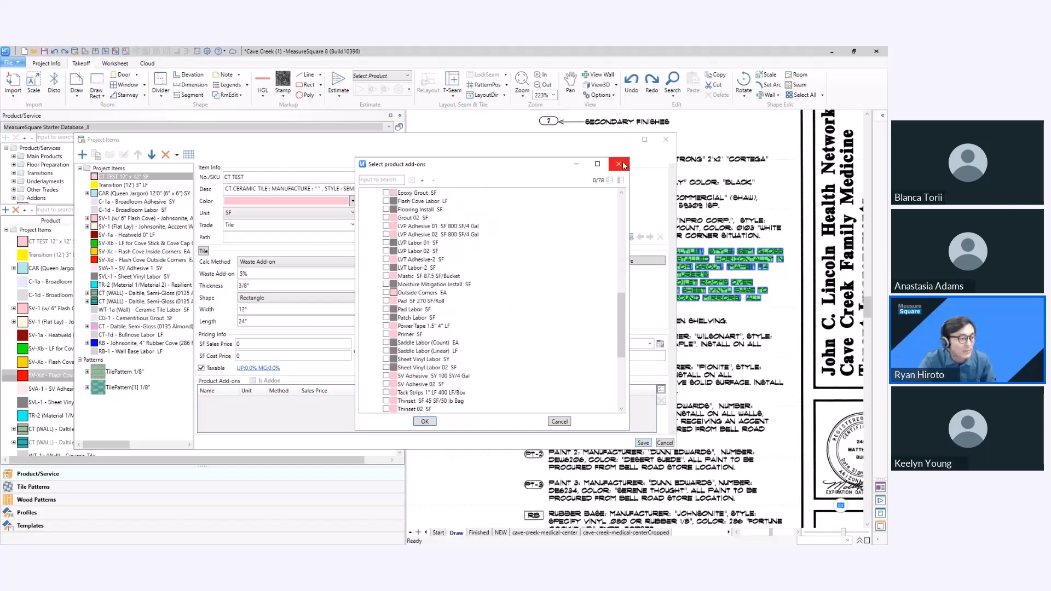
{"action": "left_click", "coordinate": [420, 422]}
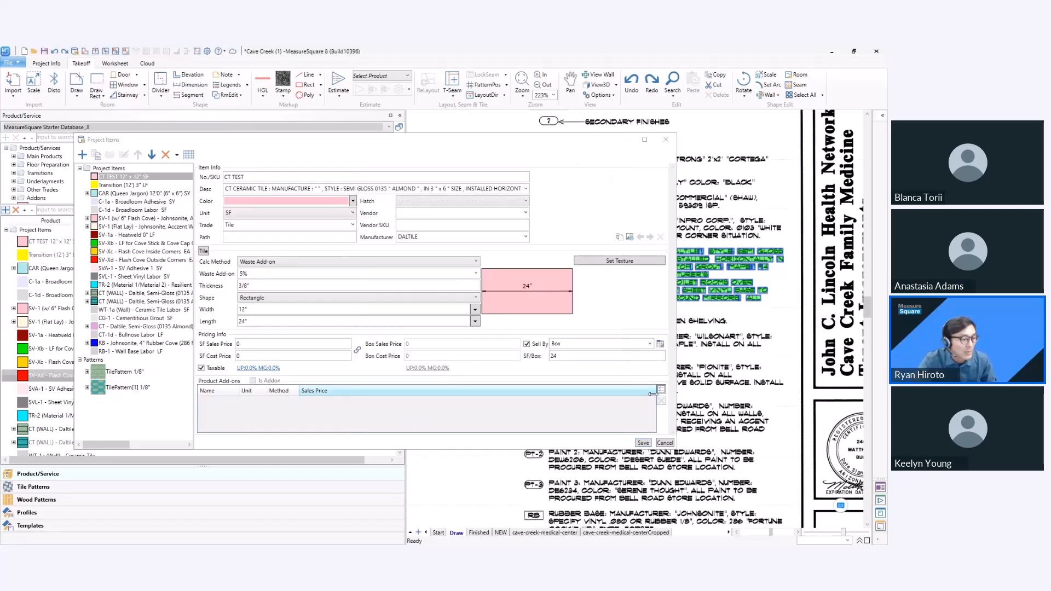
{"action": "left_click", "coordinate": [643, 443]}
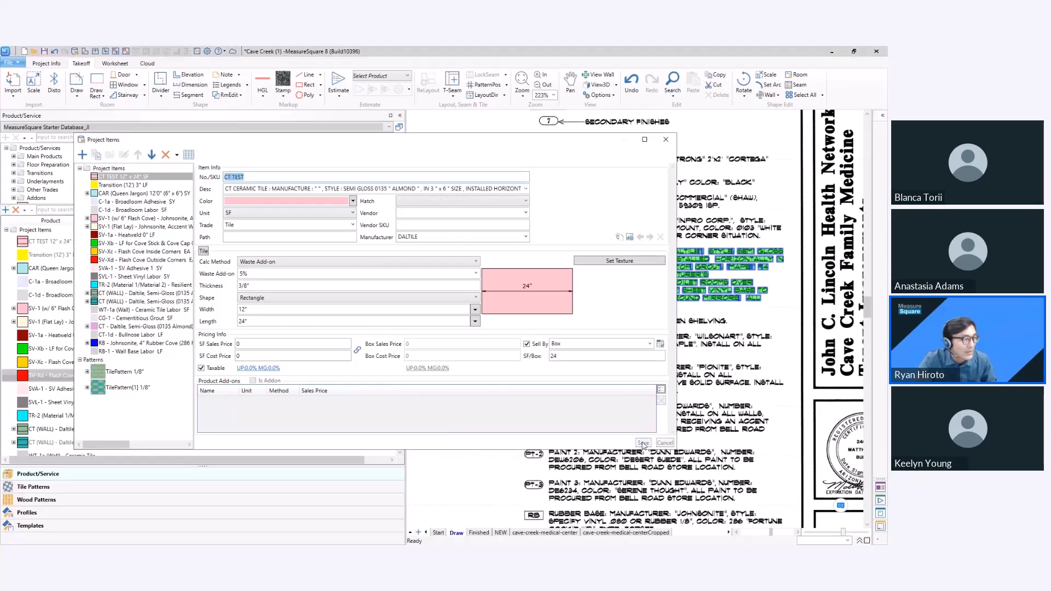
{"action": "left_click", "coordinate": [665, 139]}
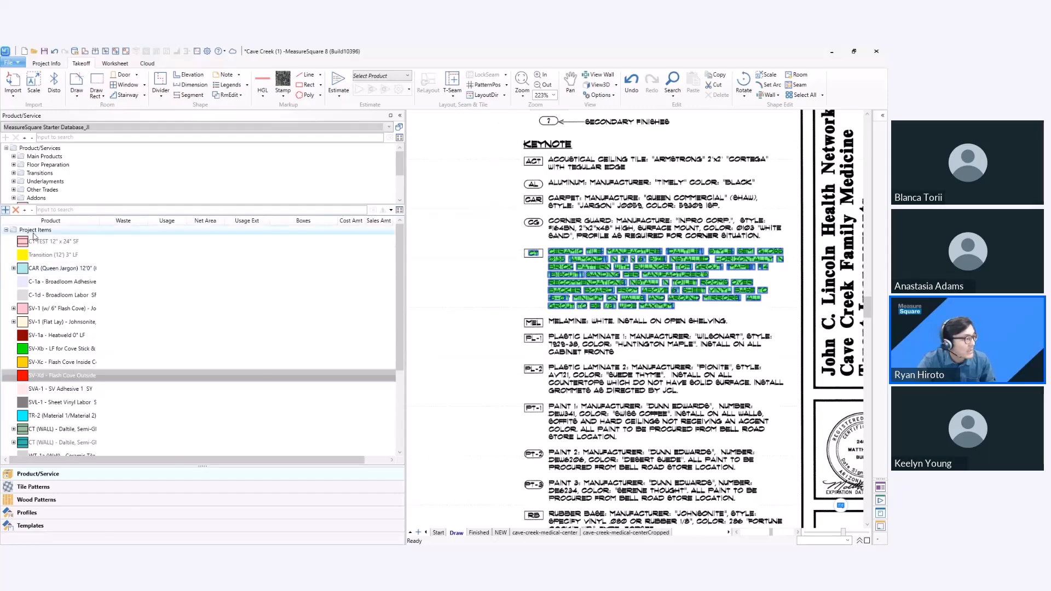
Try assigning the CT TEST tile to the Staff Toilet room on the floor plan, and undo the assignment
{"action": "scroll", "coordinate": [520, 358], "scroll_direction": "down", "scroll_amount": 2}
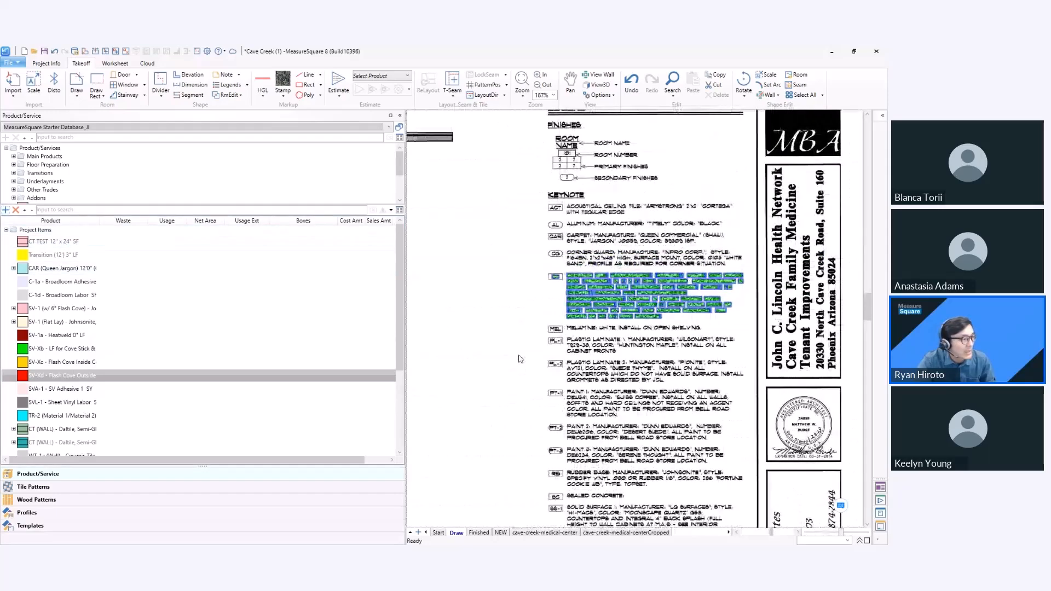
{"action": "scroll", "coordinate": [520, 359], "scroll_direction": "down", "scroll_amount": 1}
{"action": "middle_click_drag", "start_coordinate": [520, 359], "coordinate": [706, 344]}
{"action": "scroll", "coordinate": [613, 356], "scroll_direction": "down", "scroll_amount": 1}
{"action": "mouse_move", "coordinate": [472, 410]}
{"action": "middle_mouse_down"}
{"action": "mouse_move", "coordinate": [667, 263]}
{"action": "mouse_move", "coordinate": [651, 265]}
{"action": "middle_mouse_up"}
{"action": "scroll", "coordinate": [651, 264], "scroll_direction": "down", "scroll_amount": 1}
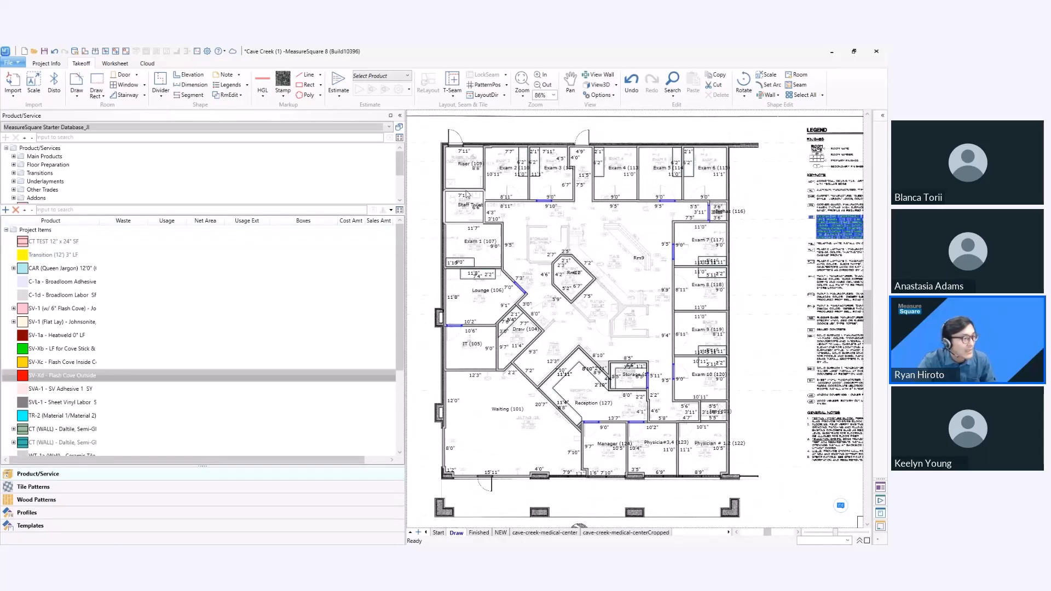
{"action": "left_click_drag", "start_coordinate": [38, 242], "coordinate": [448, 210]}
{"action": "scroll", "coordinate": [447, 211], "scroll_direction": "up", "scroll_amount": 4}
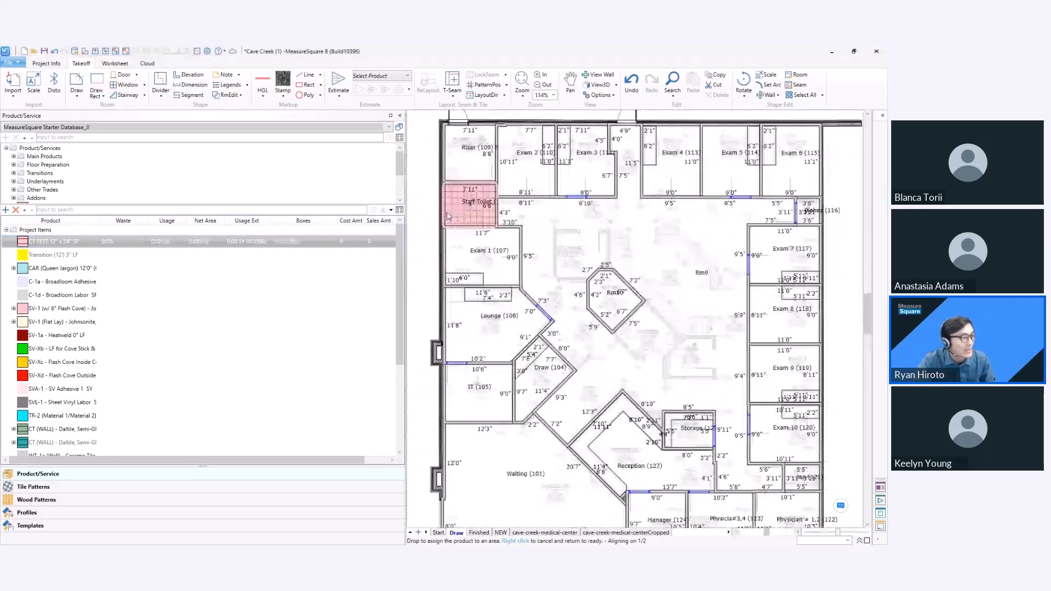
{"action": "key", "text": "ctrl+z"}
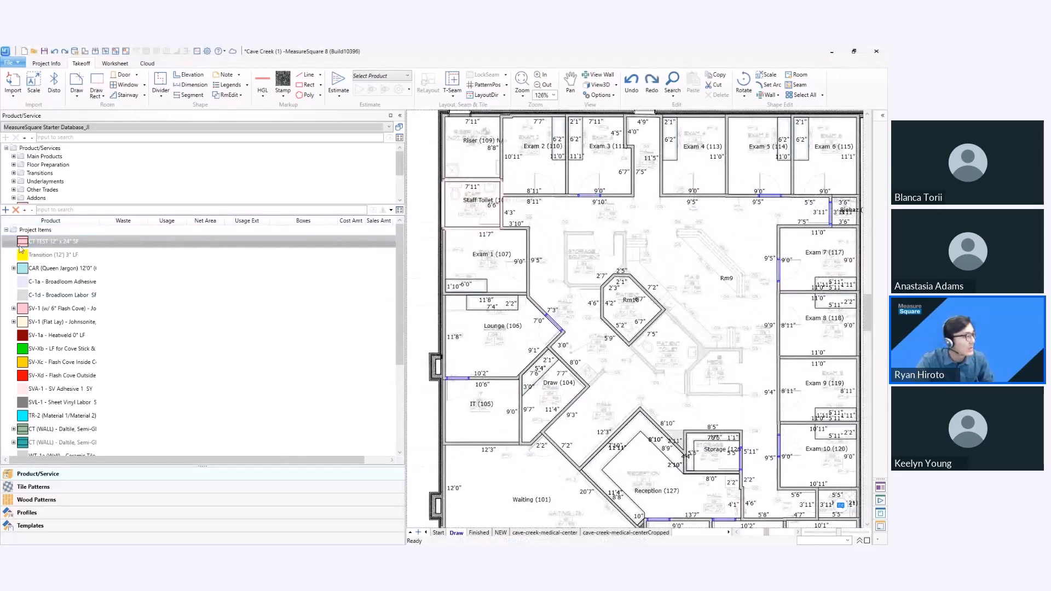
Assign the CT TEST tile to the Exam 1 (107) room and check its usage and waste details
{"action": "left_click_drag", "start_coordinate": [71, 242], "coordinate": [460, 266]}
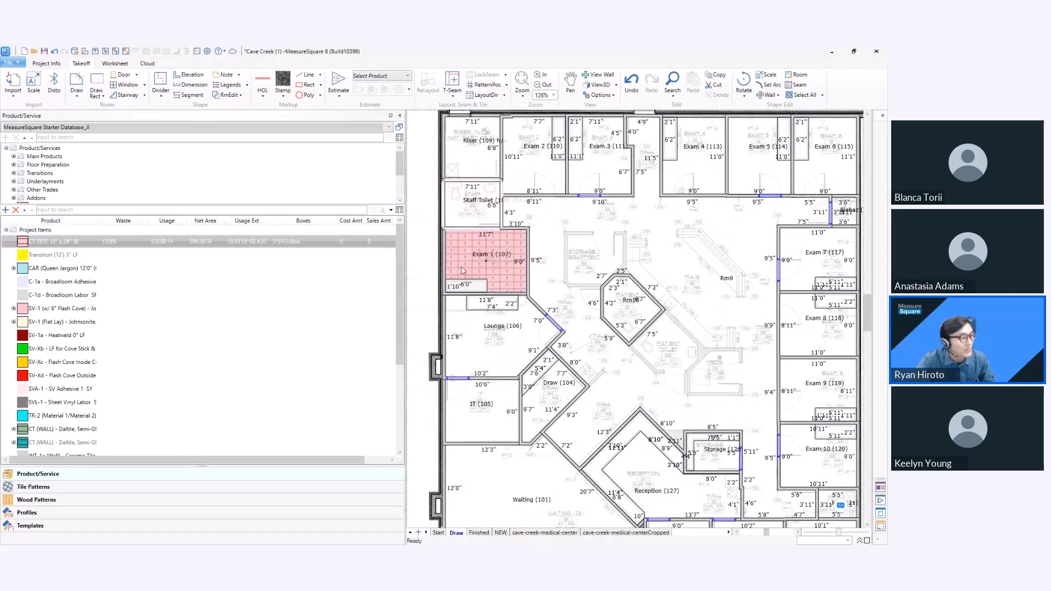
{"action": "scroll", "coordinate": [461, 266], "scroll_direction": "up", "scroll_amount": 2}
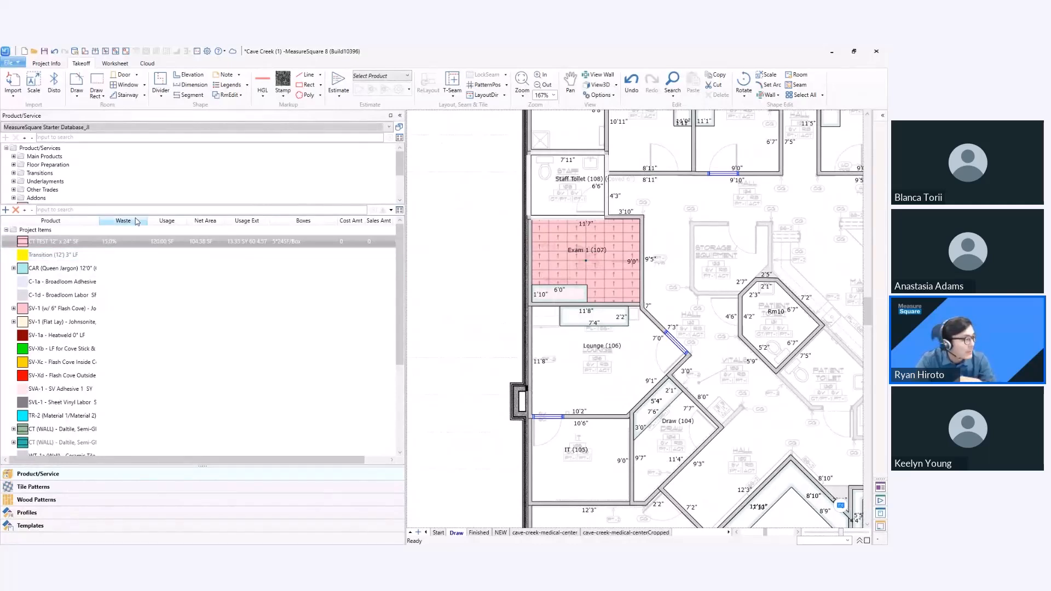
{"action": "mouse_move", "coordinate": [67, 246]}
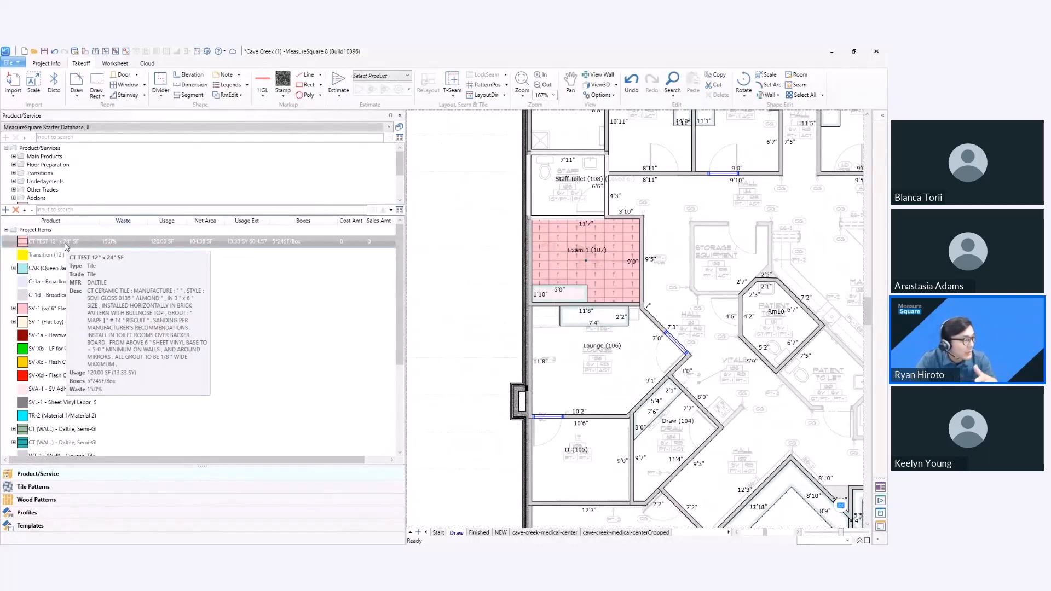
Duplicate the CT TEST product, set the copy's color to green, and save and close it
{"action": "right_click", "coordinate": [48, 243]}
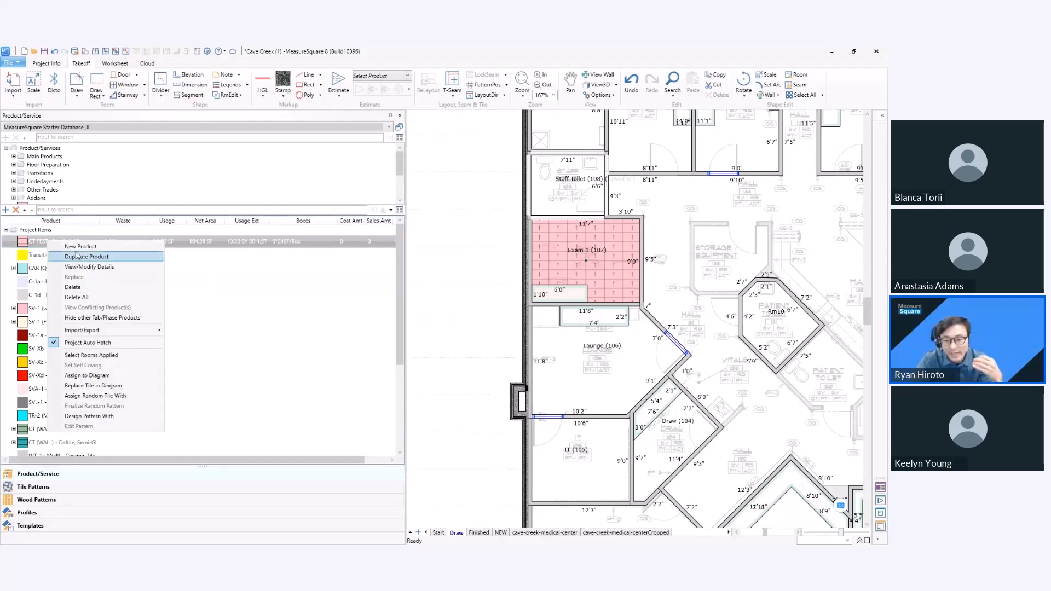
{"action": "left_click", "coordinate": [131, 257]}
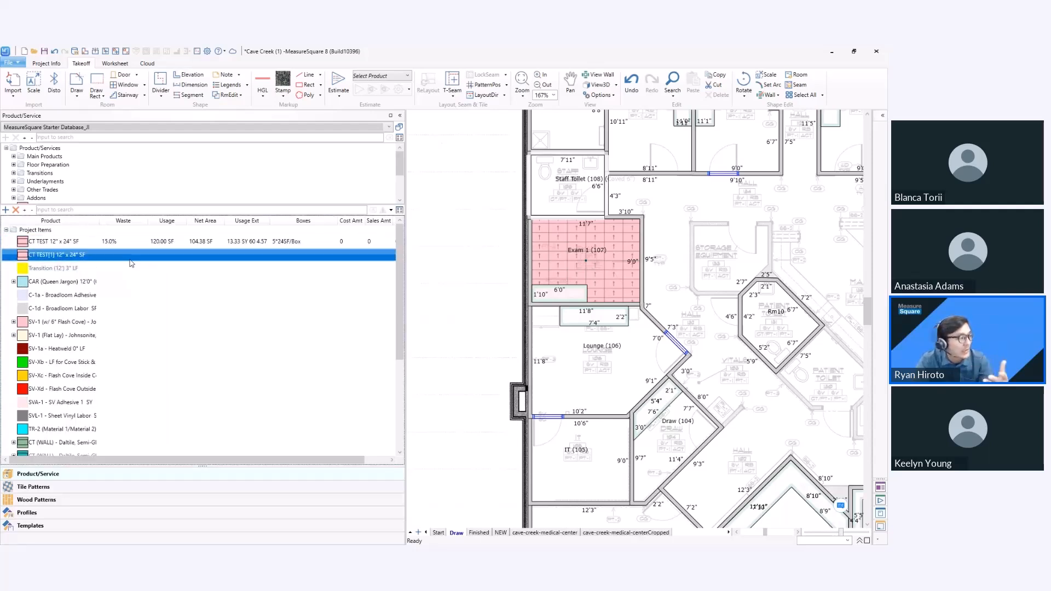
{"action": "double_click", "coordinate": [48, 256]}
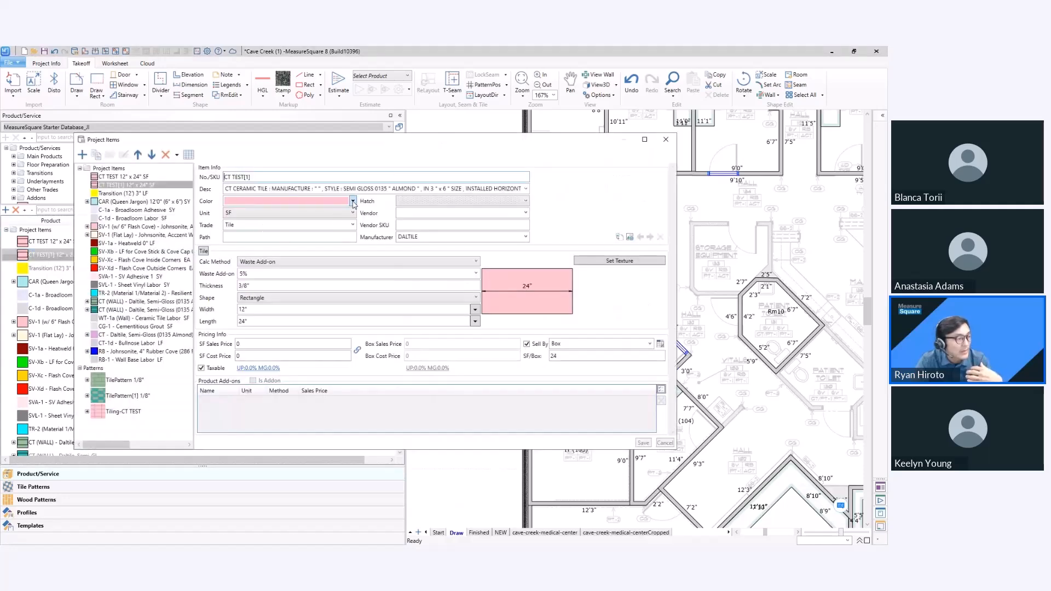
{"action": "left_click", "coordinate": [353, 201]}
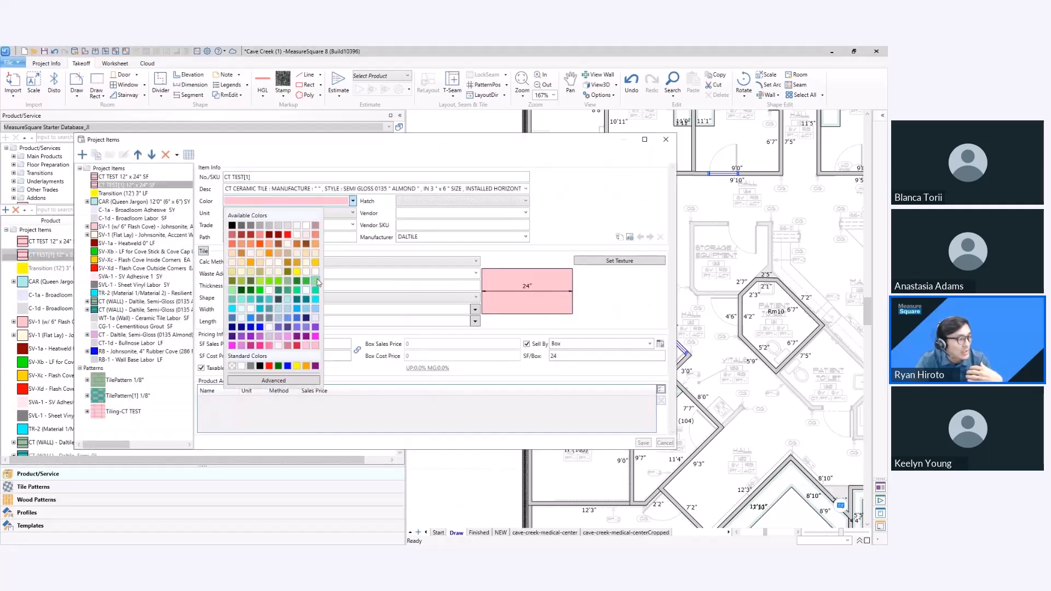
{"action": "left_click", "coordinate": [306, 290]}
{"action": "left_click", "coordinate": [643, 443]}
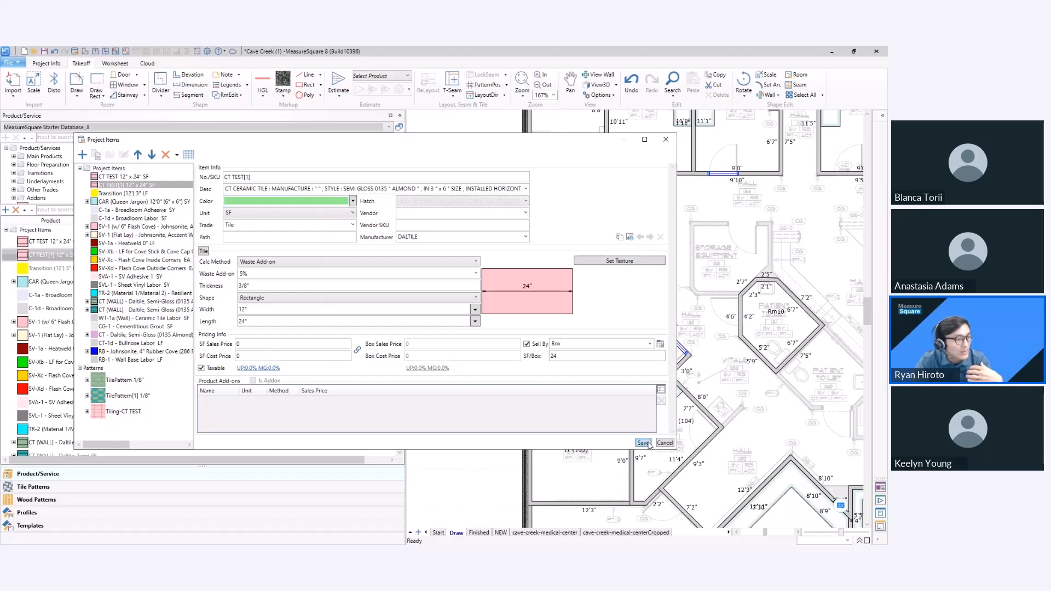
{"action": "left_click", "coordinate": [666, 139]}
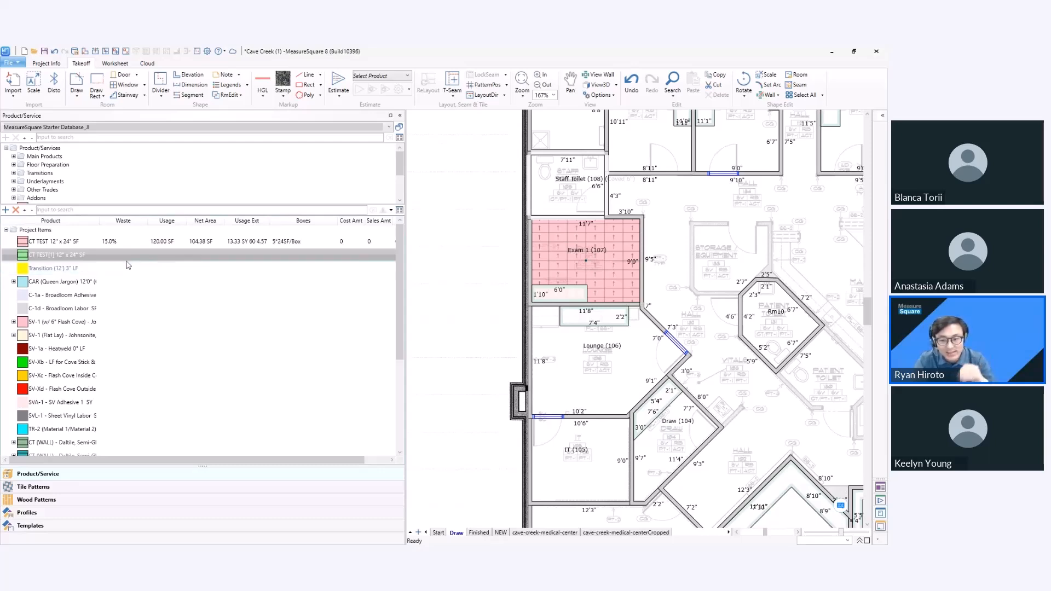
Start a new pattern design from the green CT TEST copy and choose the first staggered layout
{"action": "left_click", "coordinate": [54, 256]}
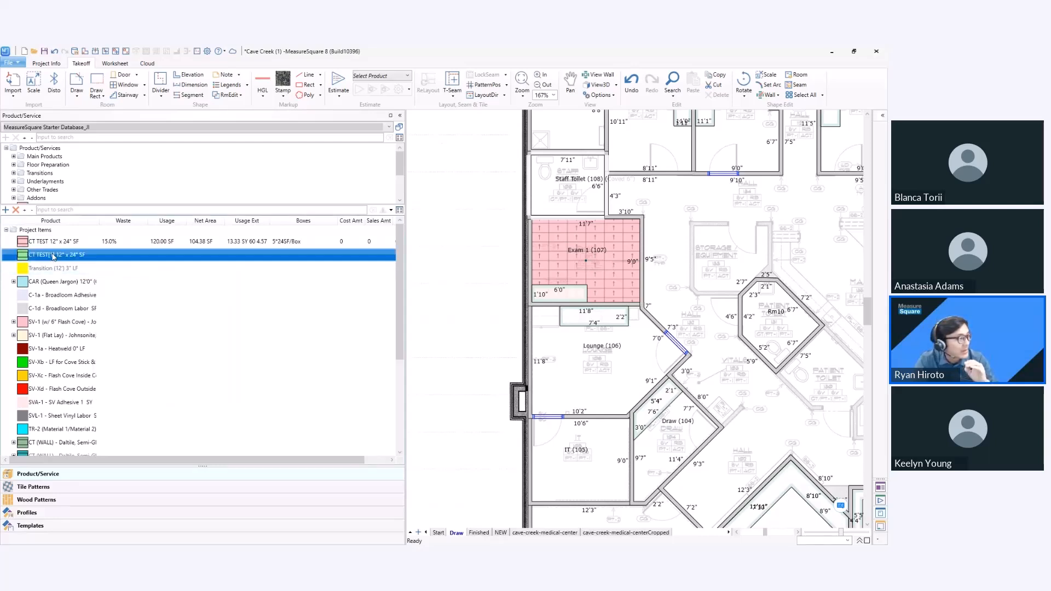
{"action": "right_click", "coordinate": [53, 255]}
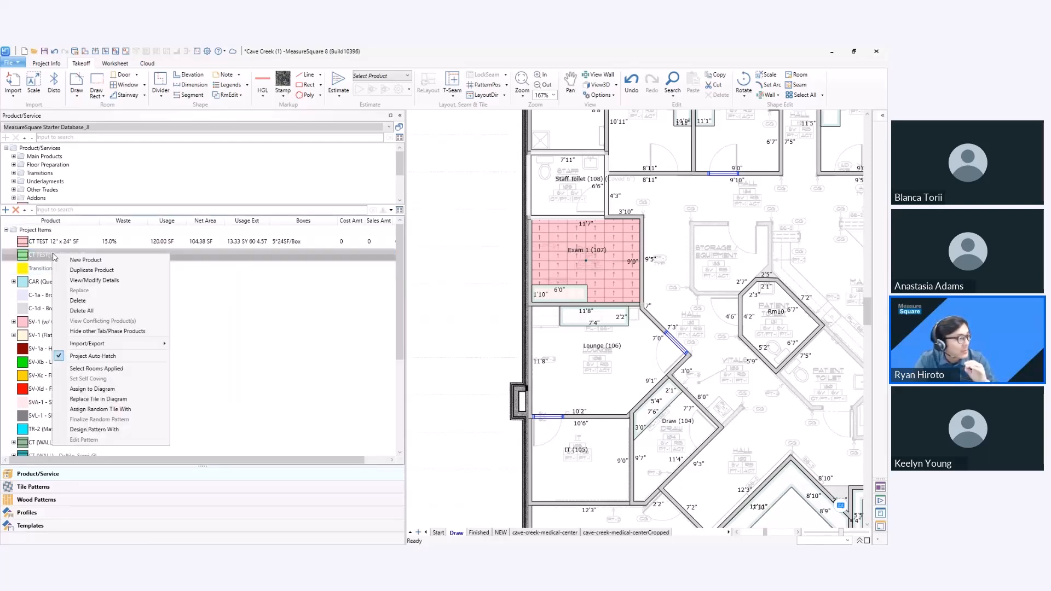
{"action": "left_click", "coordinate": [123, 432]}
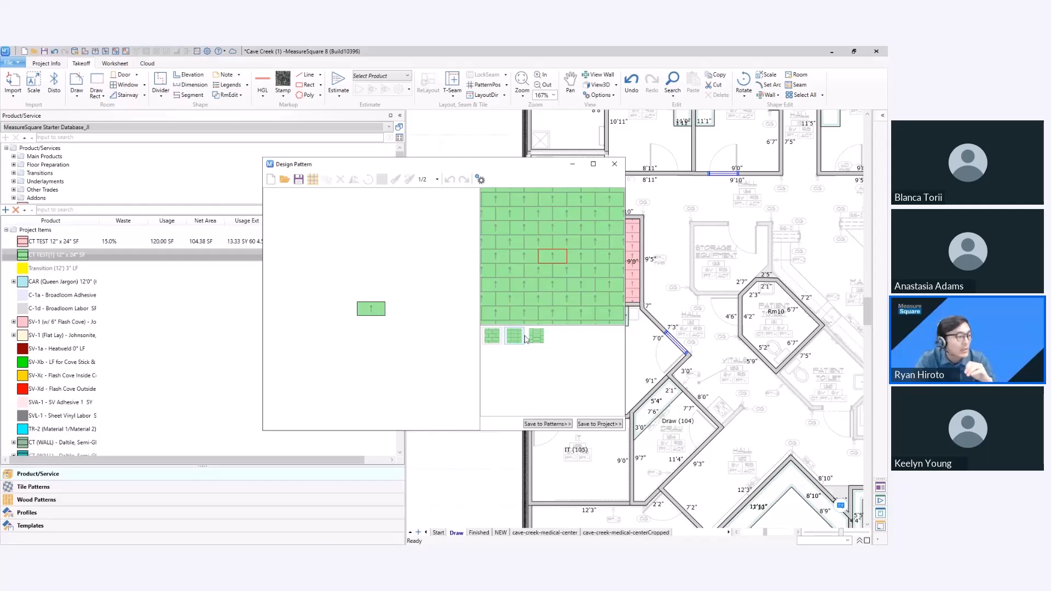
{"action": "left_click", "coordinate": [491, 336]}
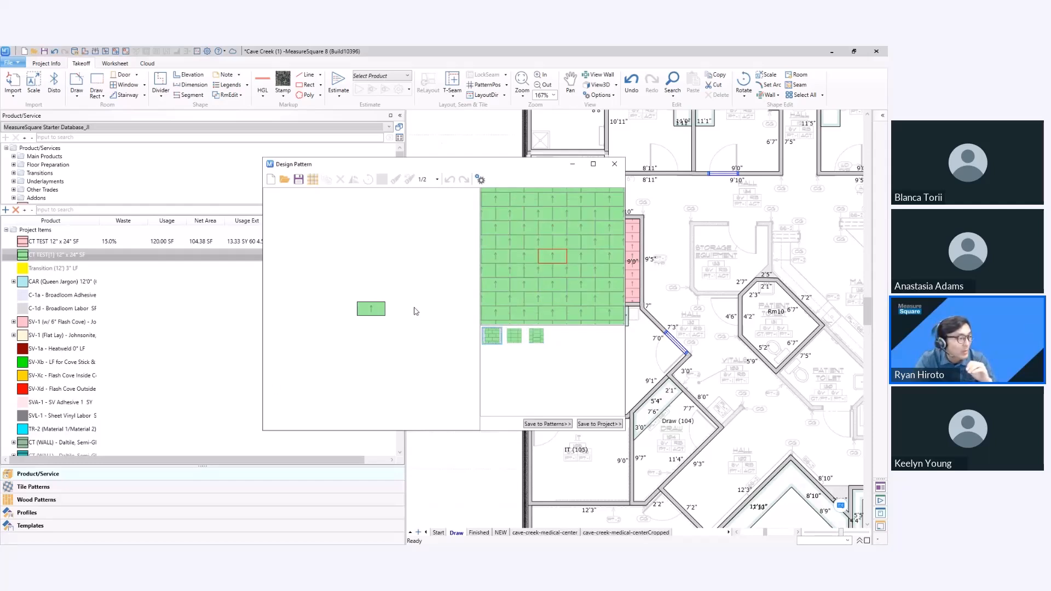
Add the original pink CT TEST tile to the pattern and place it end to end against the green tile
{"action": "scroll", "coordinate": [411, 313], "scroll_direction": "up", "scroll_amount": 3}
{"action": "left_click", "coordinate": [312, 180]}
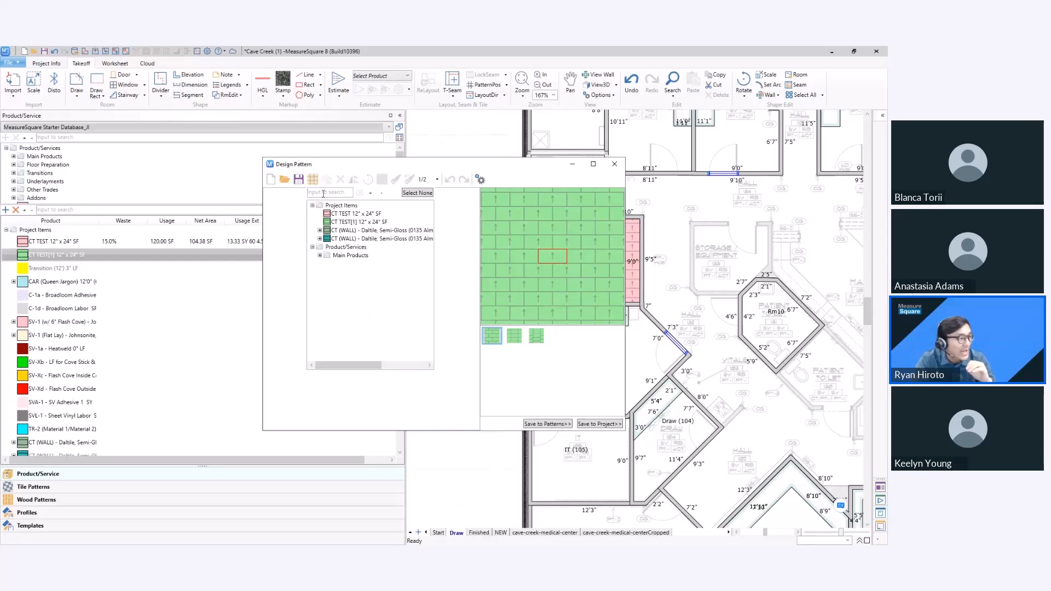
{"action": "double_click", "coordinate": [333, 216]}
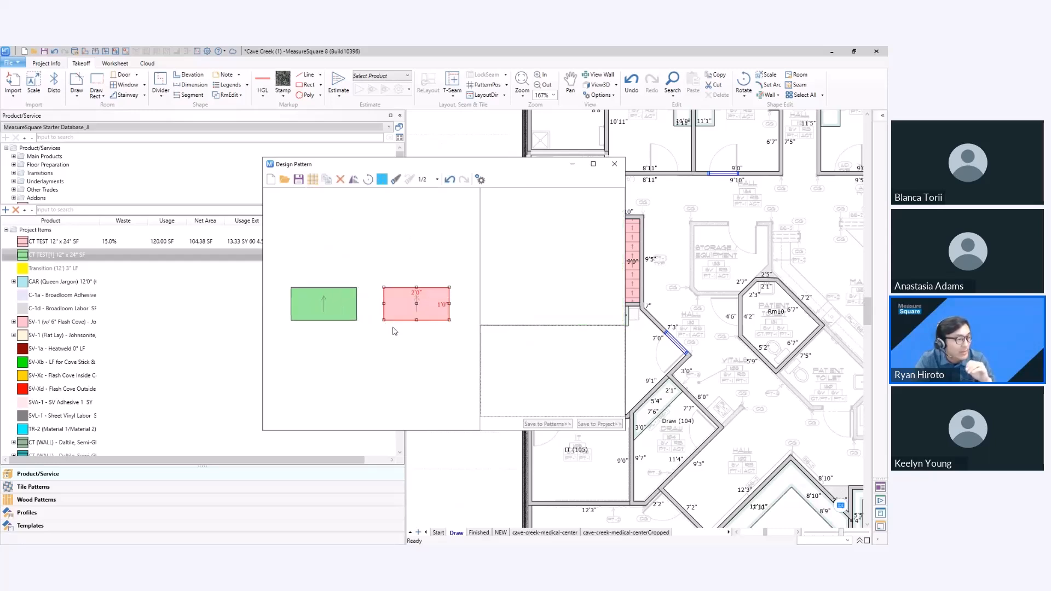
{"action": "left_click_drag", "start_coordinate": [383, 326], "coordinate": [356, 321]}
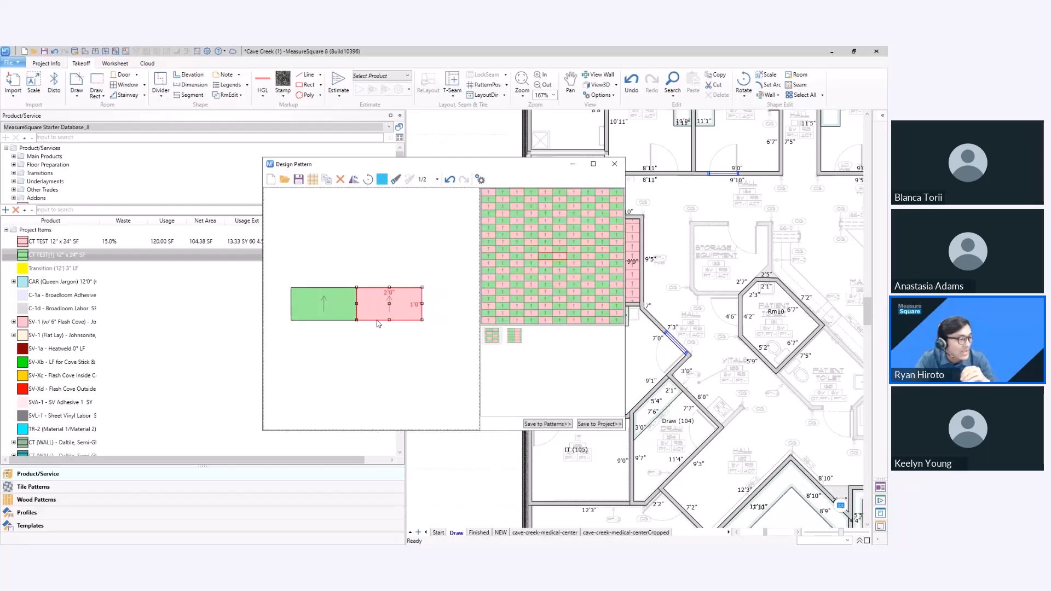
{"action": "scroll", "coordinate": [427, 342], "scroll_direction": "up", "scroll_amount": 1}
{"action": "scroll", "coordinate": [428, 345], "scroll_direction": "up", "scroll_amount": 1}
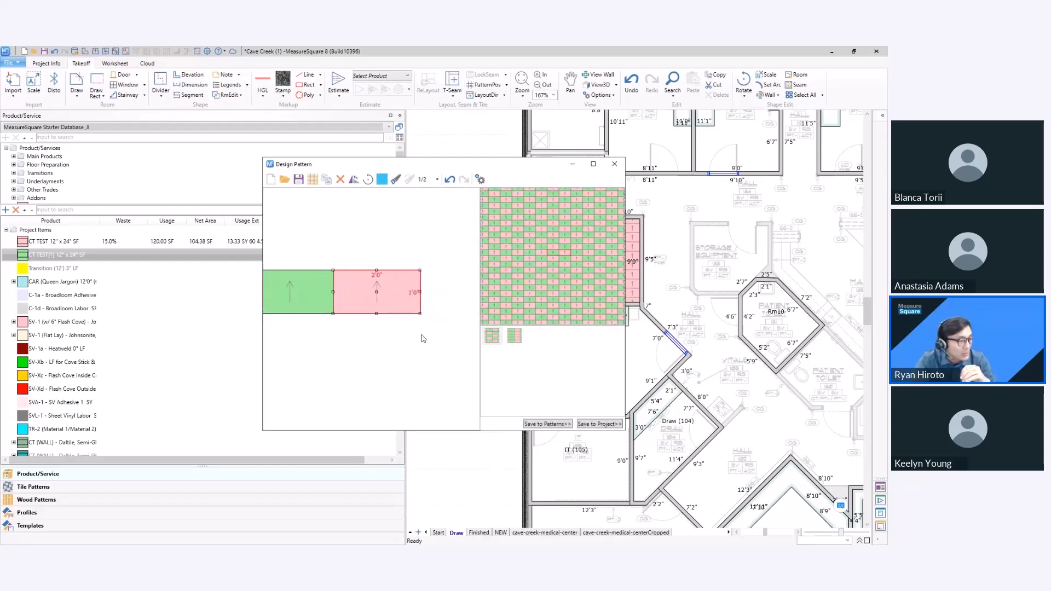
{"action": "middle_click_drag", "start_coordinate": [422, 334], "coordinate": [454, 330]}
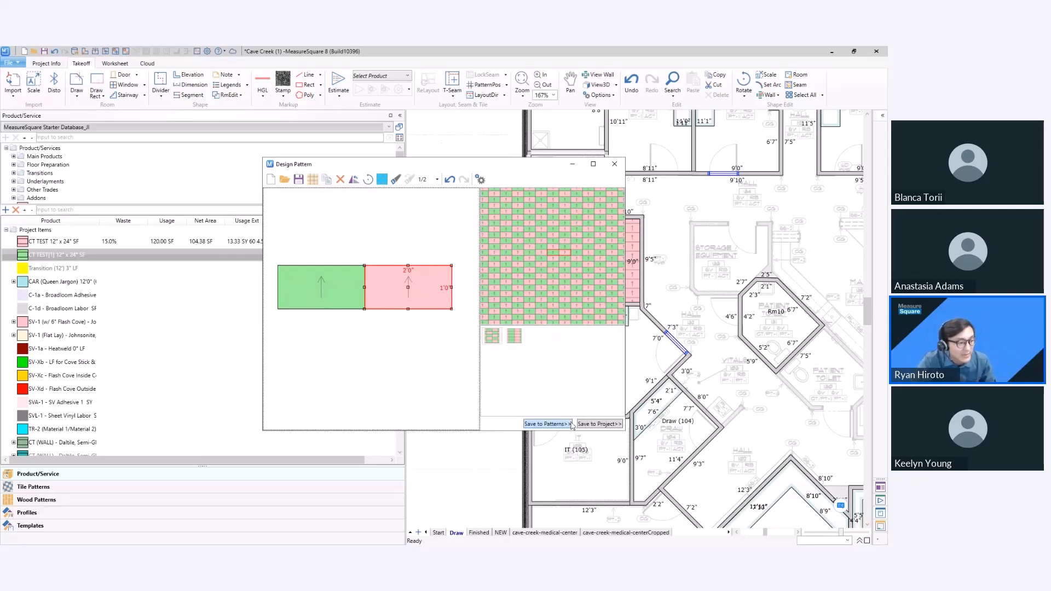
Save the two-color pattern to the project with the default name and grout settings, and assign it to the Lounge (106)
{"action": "left_click", "coordinate": [599, 424]}
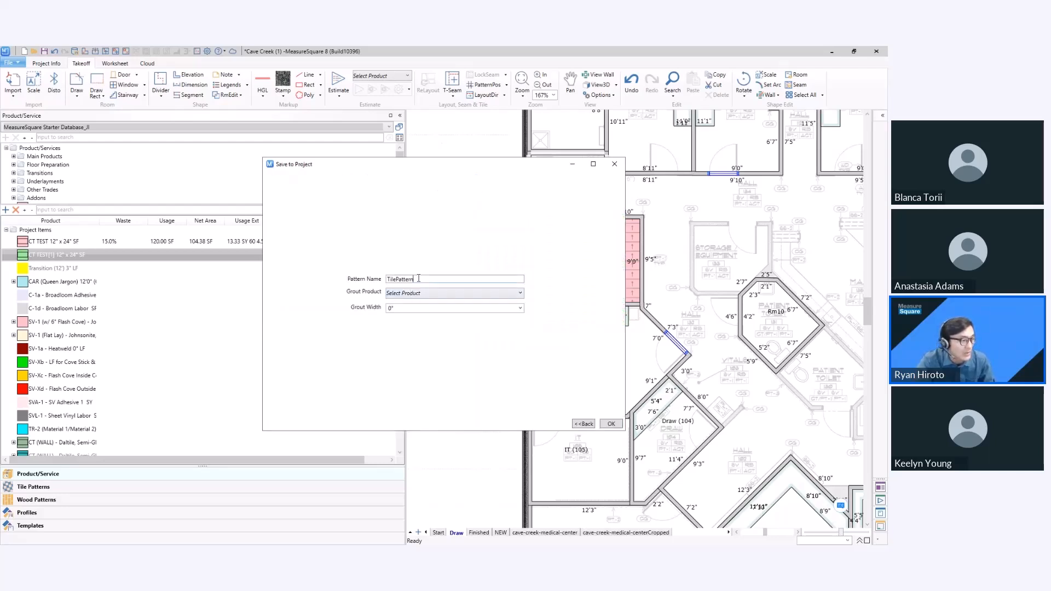
{"action": "left_click", "coordinate": [609, 424]}
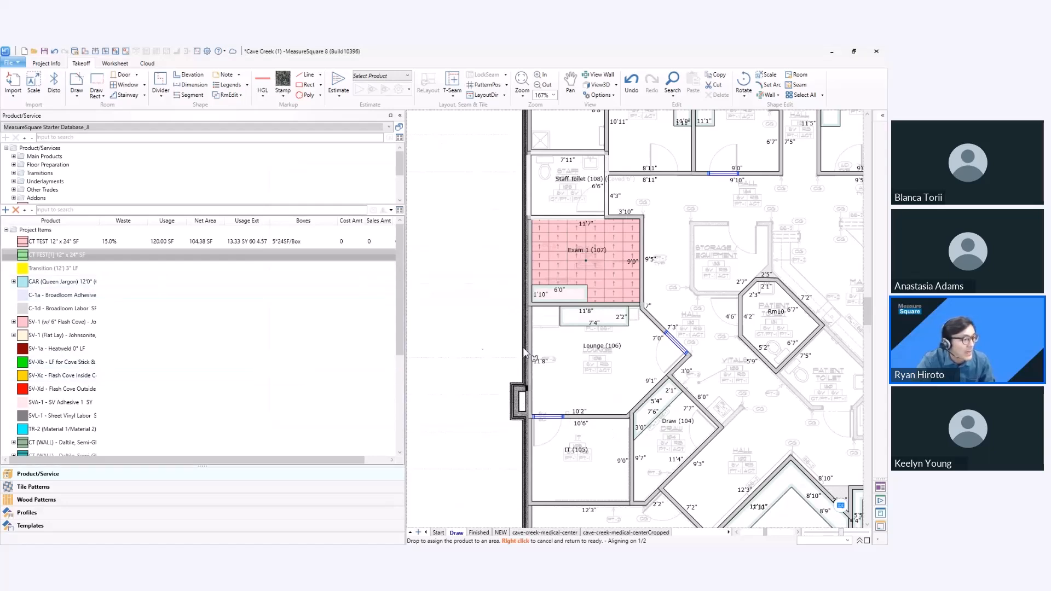
{"action": "scroll", "coordinate": [546, 352], "scroll_direction": "down", "scroll_amount": 1}
{"action": "left_click_drag", "start_coordinate": [612, 358], "coordinate": [612, 358]}
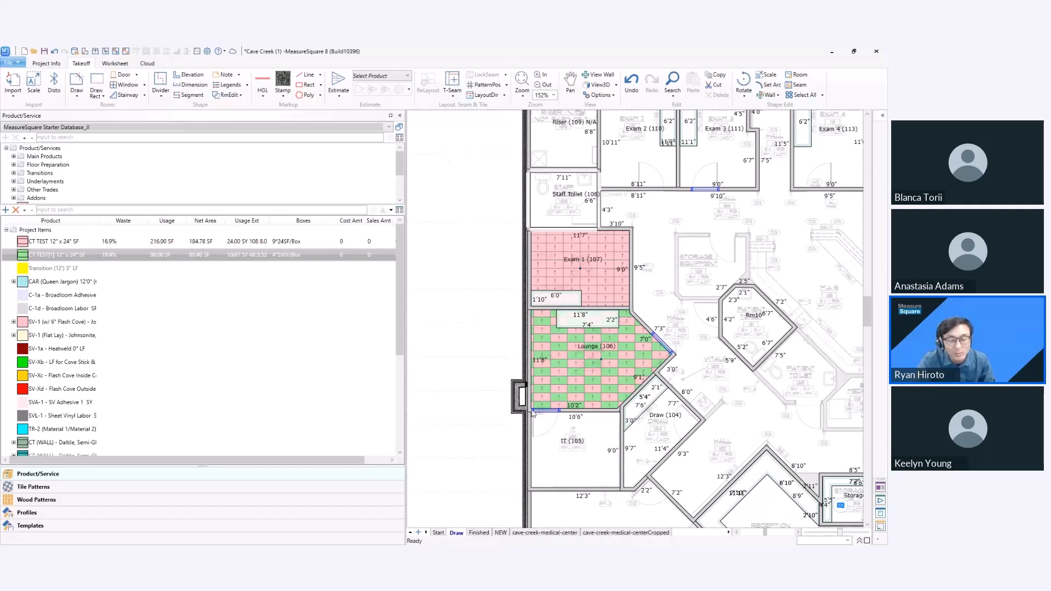
Review the tiled rooms on the floor plan and the saved patterns at the end of the project items
{"action": "scroll", "coordinate": [534, 413], "scroll_direction": "down", "scroll_amount": 2}
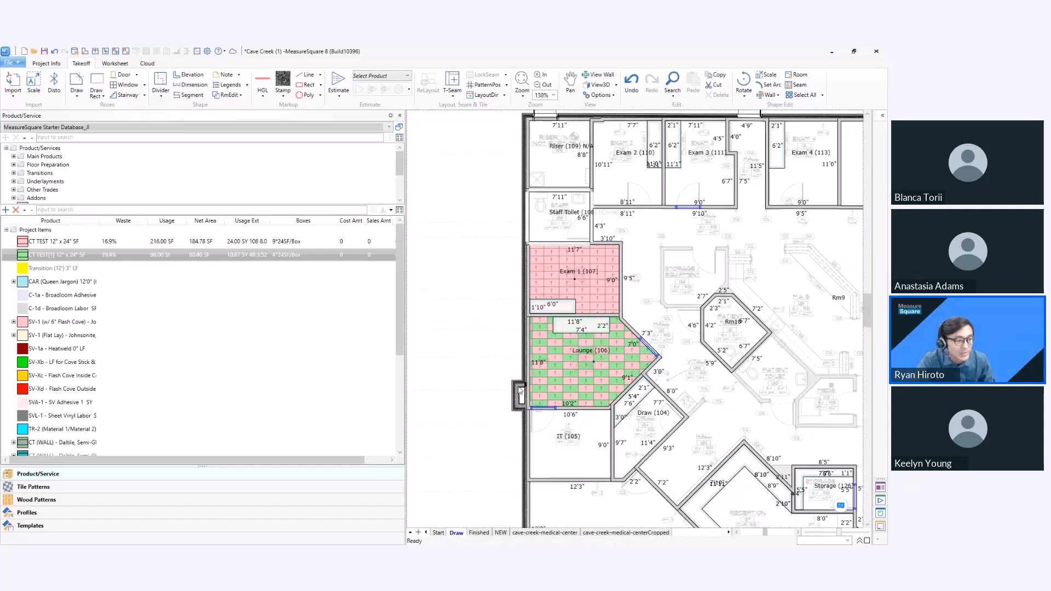
{"action": "middle_click_drag", "start_coordinate": [535, 393], "coordinate": [483, 319]}
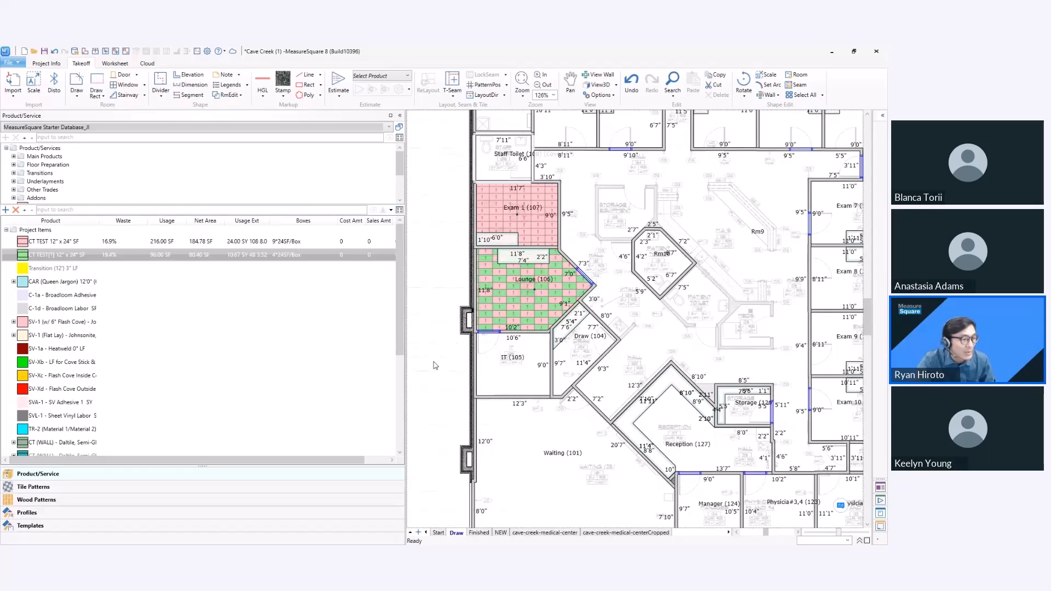
{"action": "scroll", "coordinate": [514, 350], "scroll_direction": "down", "scroll_amount": 2}
{"action": "middle_click_drag", "start_coordinate": [515, 350], "coordinate": [544, 302]}
{"action": "scroll", "coordinate": [390, 404], "scroll_direction": "down", "scroll_amount": 5}
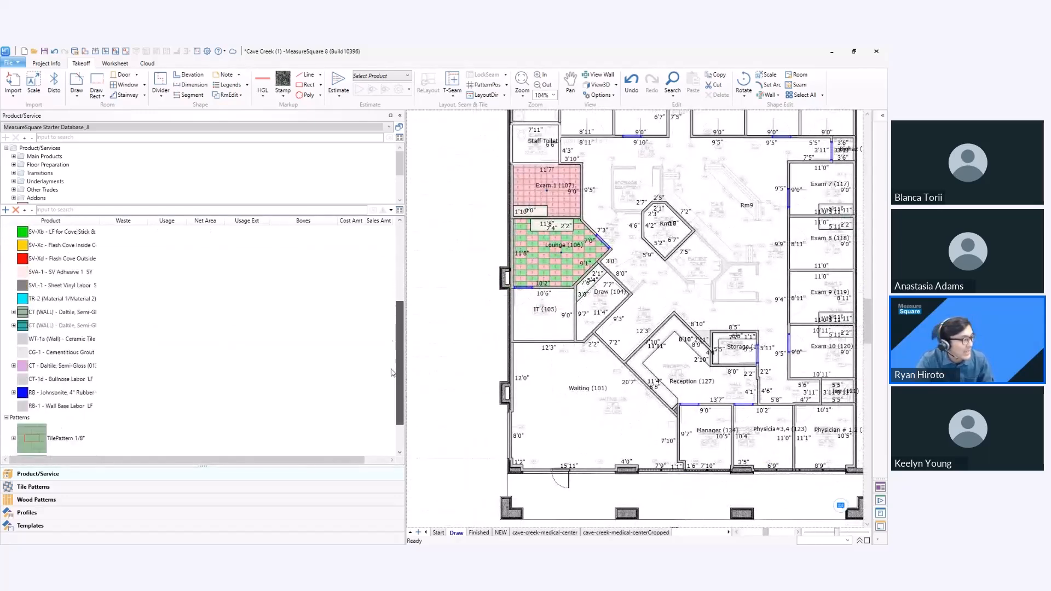
{"action": "scroll", "coordinate": [390, 404], "scroll_direction": "down", "scroll_amount": 1}
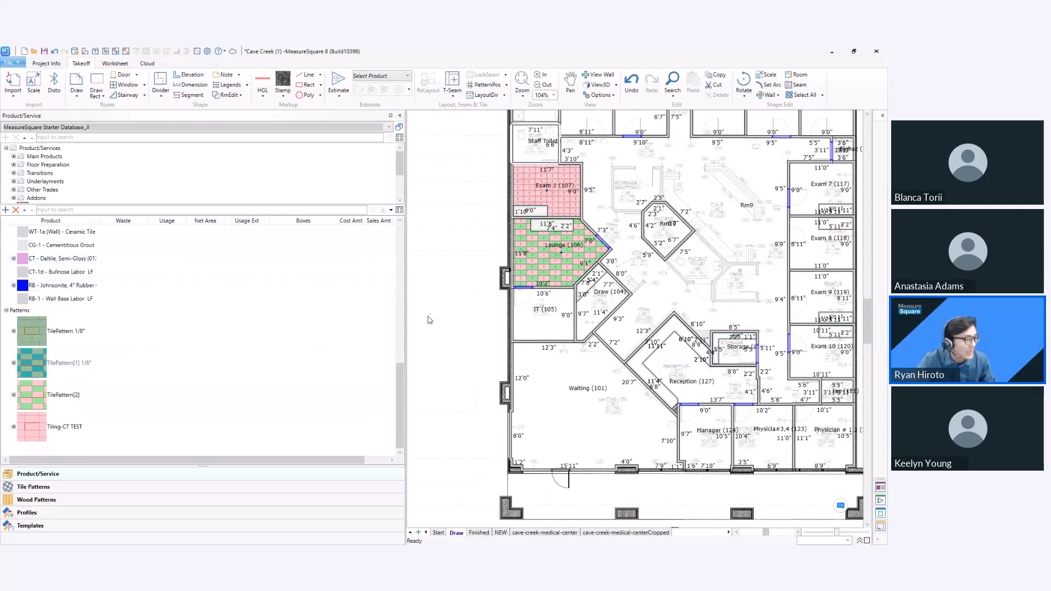
Assign the SV-1 (w/ 6" Flash Cove) sheet vinyl to the Waiting (101), Reception (127) and Manager (124) rooms
{"action": "scroll", "coordinate": [437, 315], "scroll_direction": "down", "scroll_amount": 2}
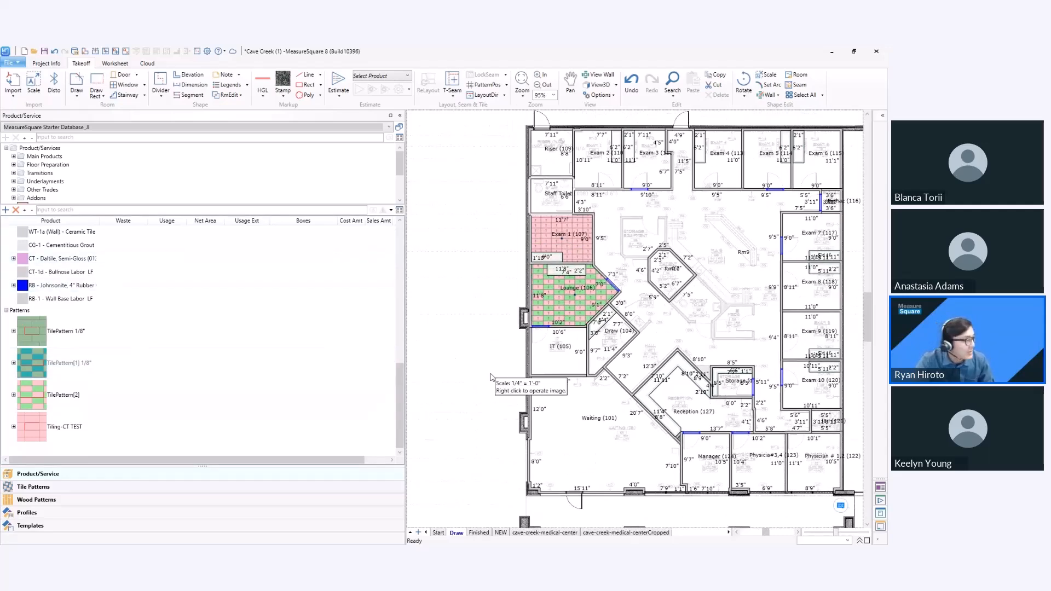
{"action": "scroll", "coordinate": [175, 298], "scroll_direction": "up", "scroll_amount": 5}
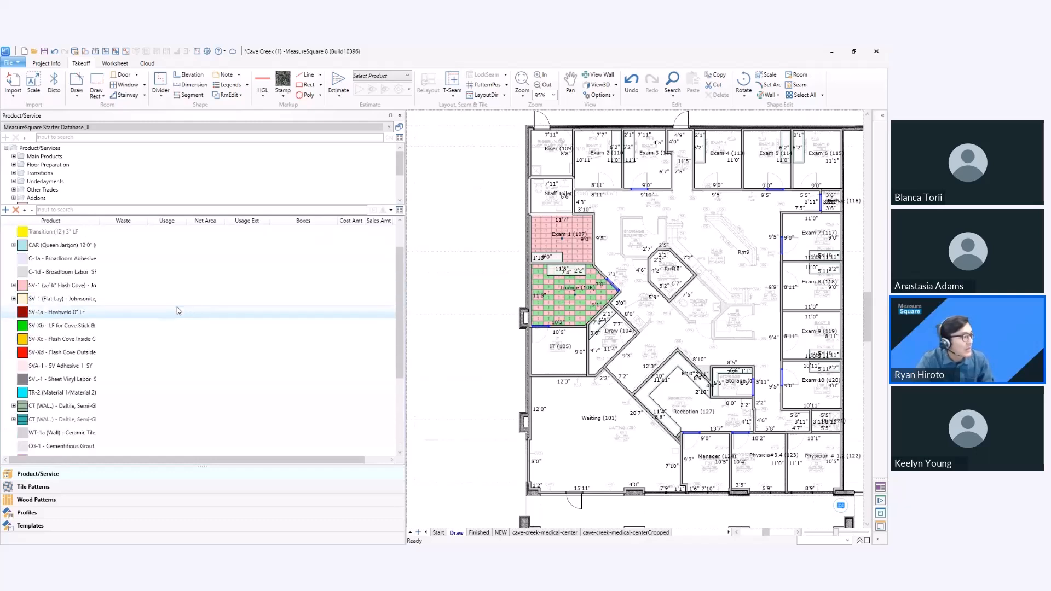
{"action": "scroll", "coordinate": [82, 323], "scroll_direction": "up", "scroll_amount": 1}
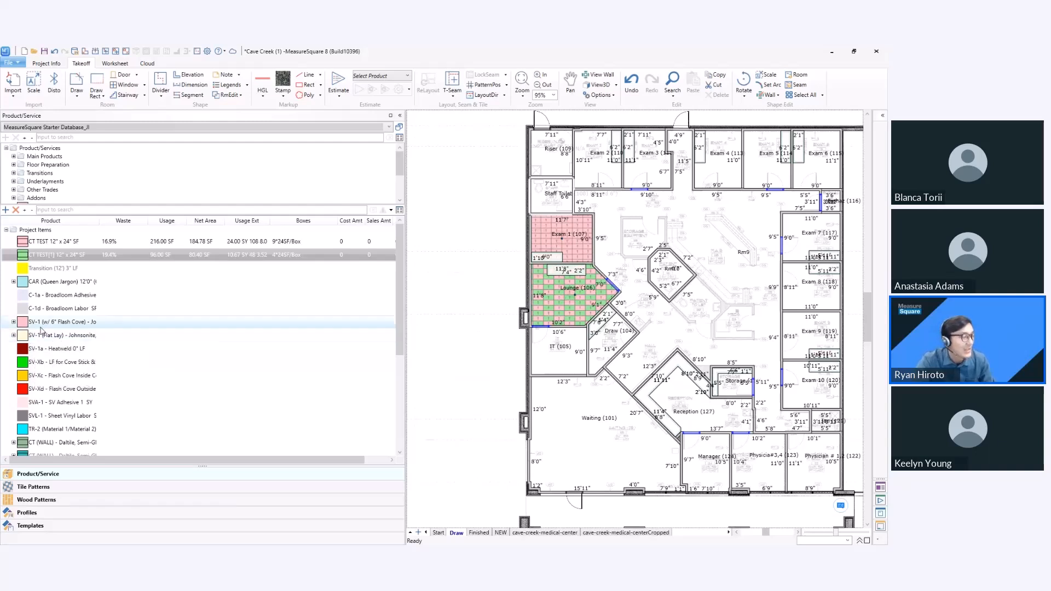
{"action": "left_click_drag", "start_coordinate": [55, 321], "coordinate": [627, 448]}
{"action": "scroll", "coordinate": [591, 424], "scroll_direction": "up", "scroll_amount": 2}
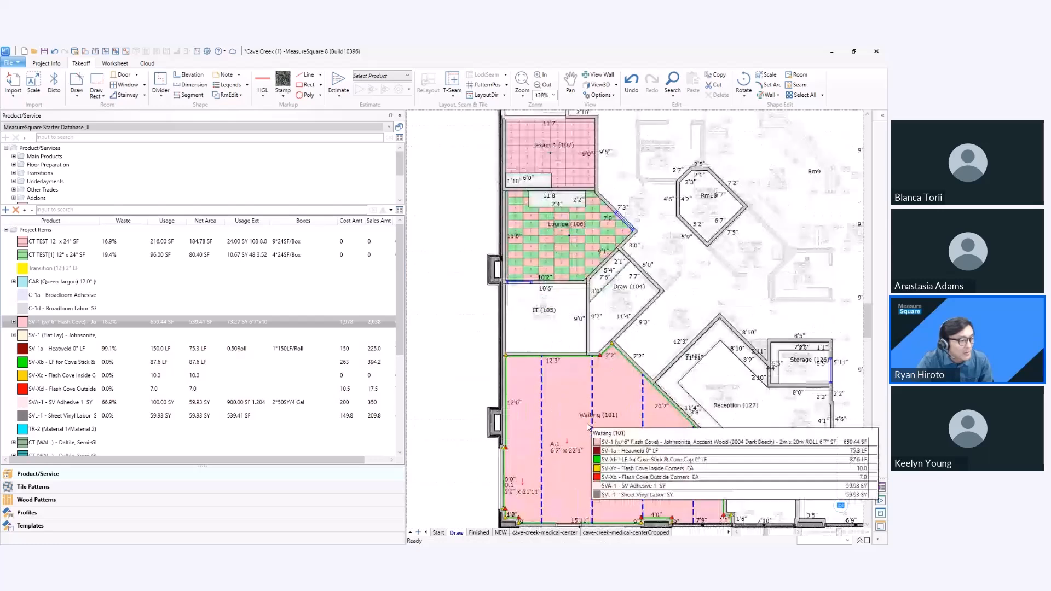
{"action": "scroll", "coordinate": [588, 427], "scroll_direction": "up", "scroll_amount": 2}
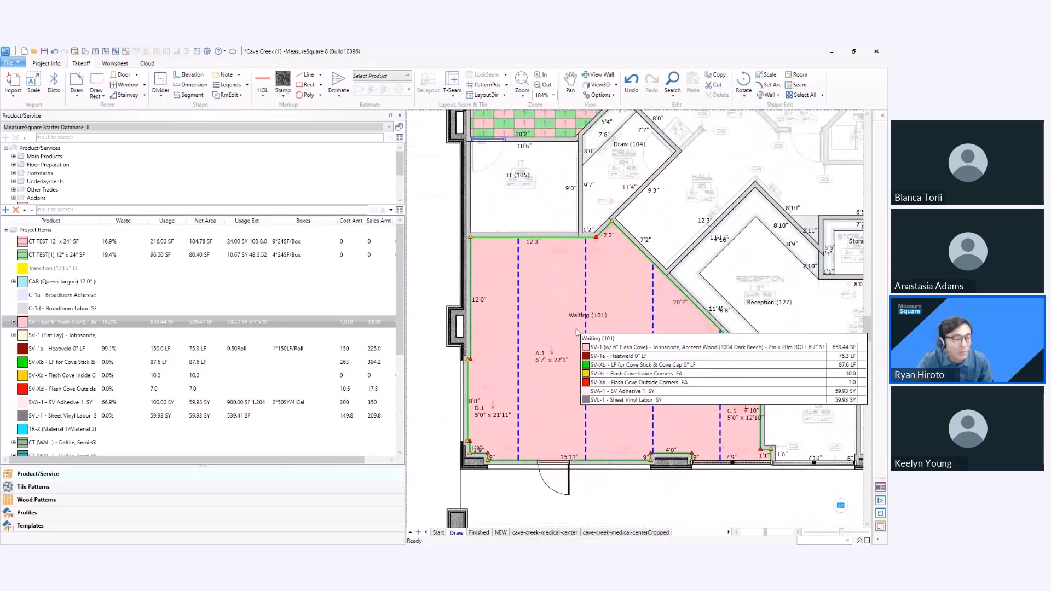
{"action": "scroll", "coordinate": [452, 309], "scroll_direction": "down", "scroll_amount": 2}
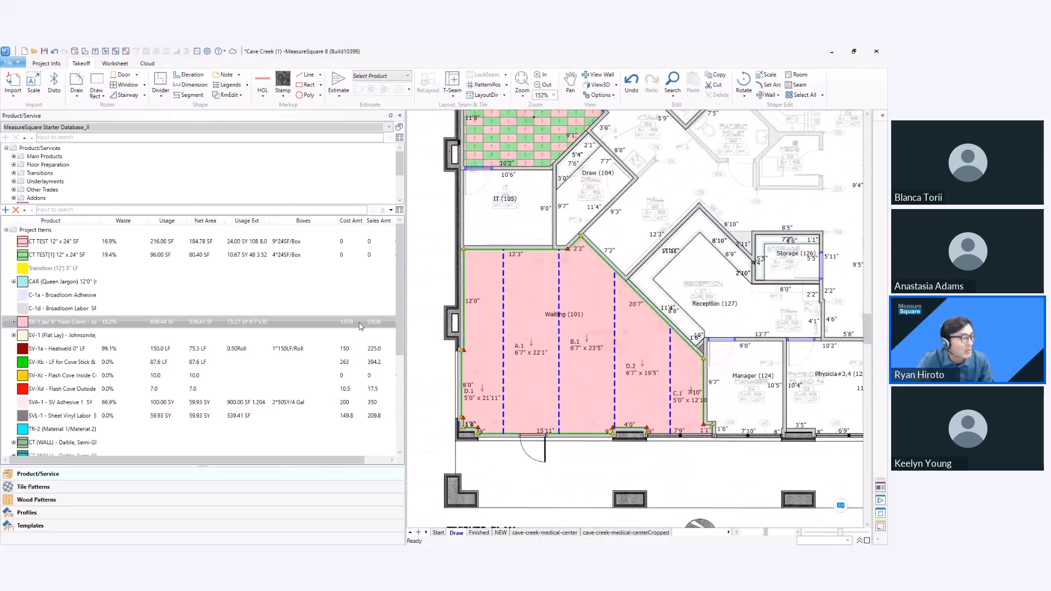
{"action": "left_click_drag", "start_coordinate": [360, 326], "coordinate": [729, 357]}
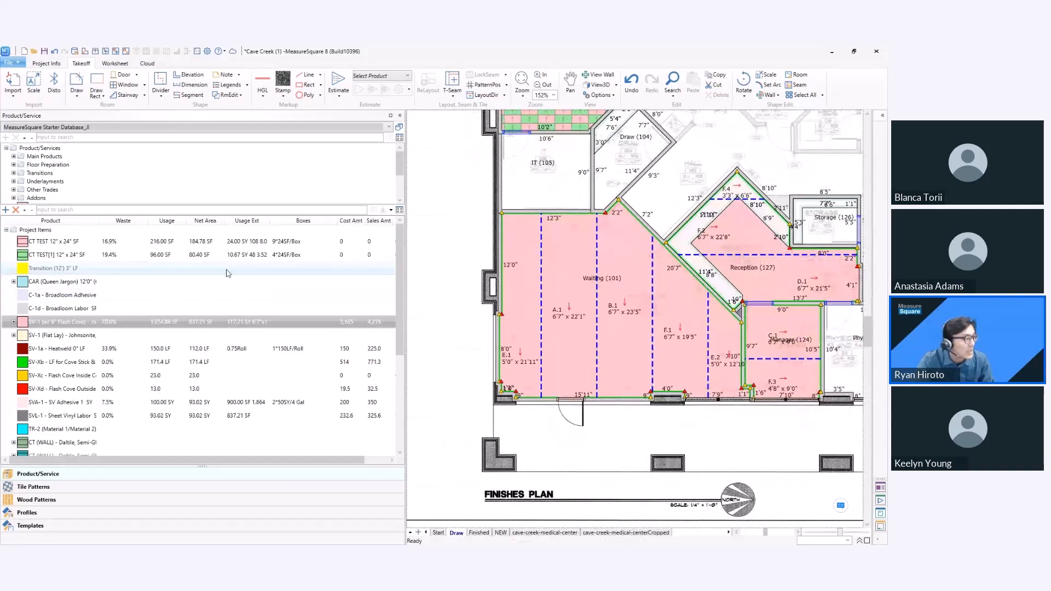
Set a 6" self coving with butterfly self cove on all floors using the SV-1 (w/ 6" Flash Cove) product
{"action": "right_click", "coordinate": [50, 322]}
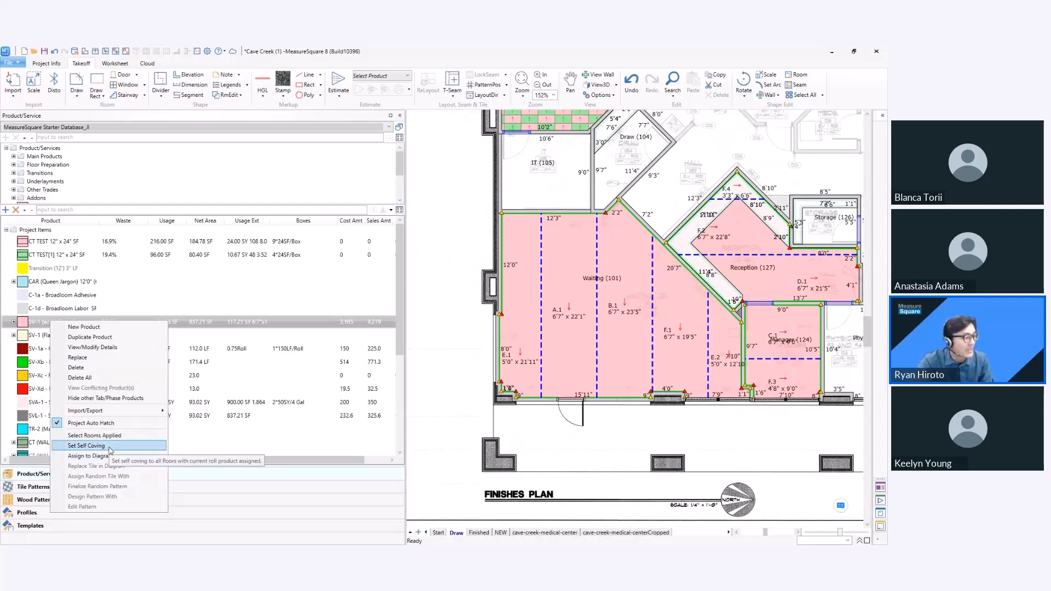
{"action": "left_click", "coordinate": [110, 451]}
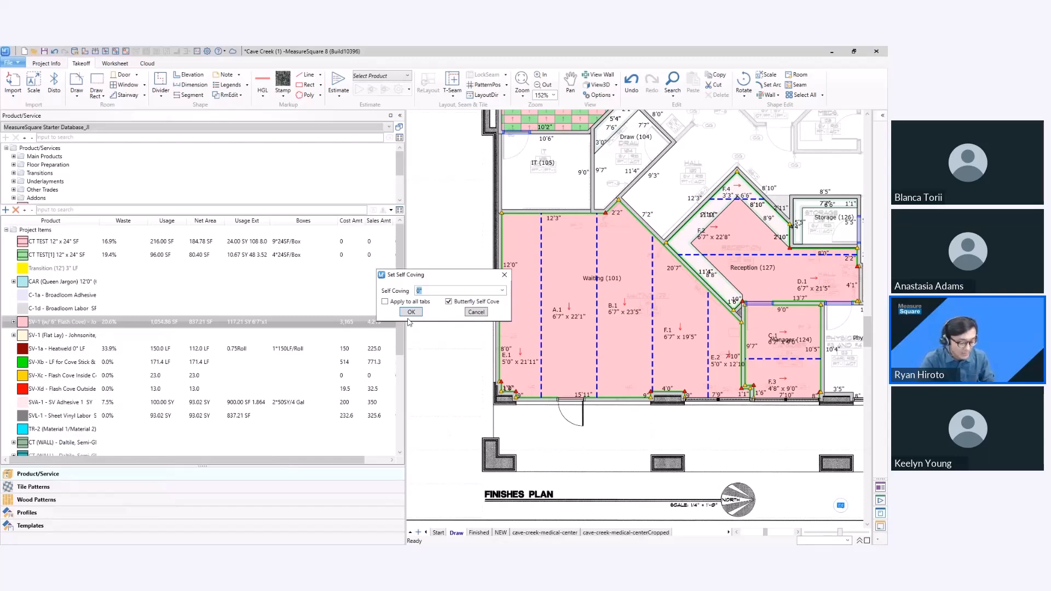
{"action": "left_click", "coordinate": [401, 314]}
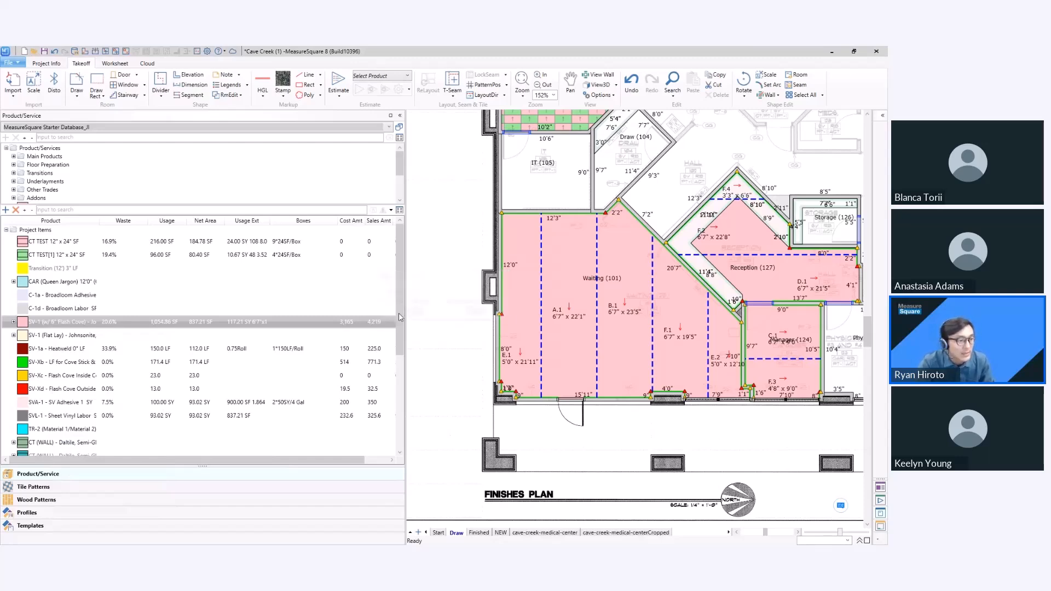
{"action": "scroll", "coordinate": [733, 317], "scroll_direction": "up", "scroll_amount": 3}
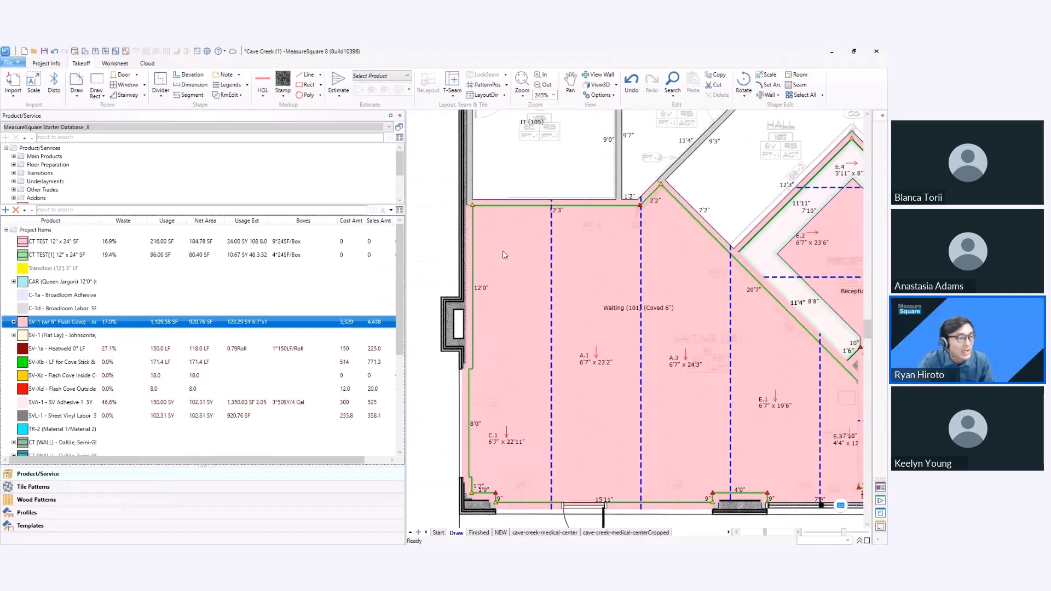
{"action": "scroll", "coordinate": [732, 316], "scroll_direction": "down", "scroll_amount": 1}
{"action": "middle_click_drag", "start_coordinate": [736, 311], "coordinate": [589, 291]}
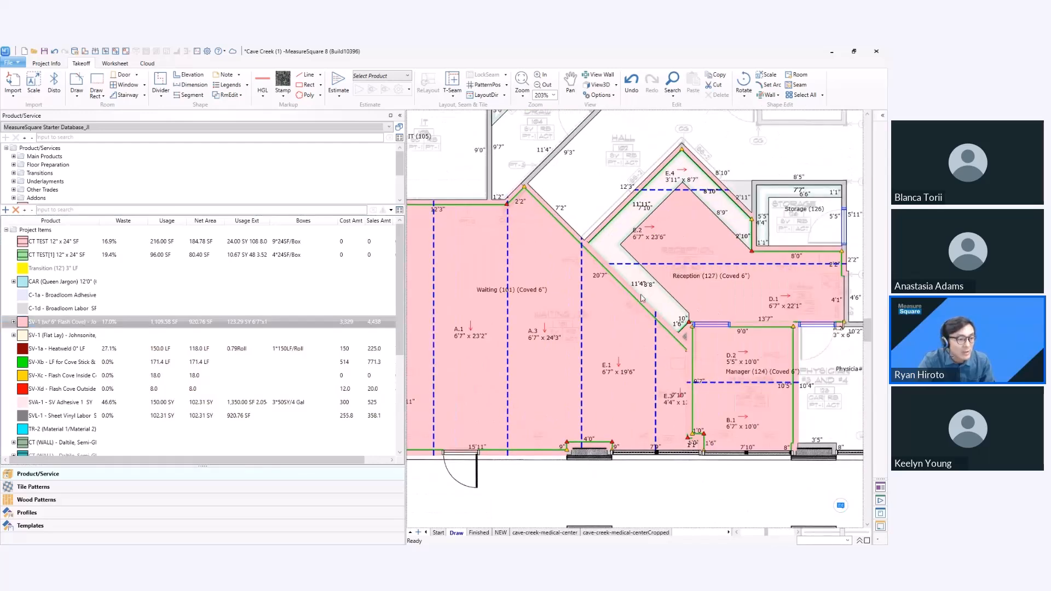
Inspect the coved Manager (124) room in the 3D view from several angles and return to the plan
{"action": "left_click", "coordinate": [736, 361]}
{"action": "scroll", "coordinate": [703, 322], "scroll_direction": "up", "scroll_amount": 5}
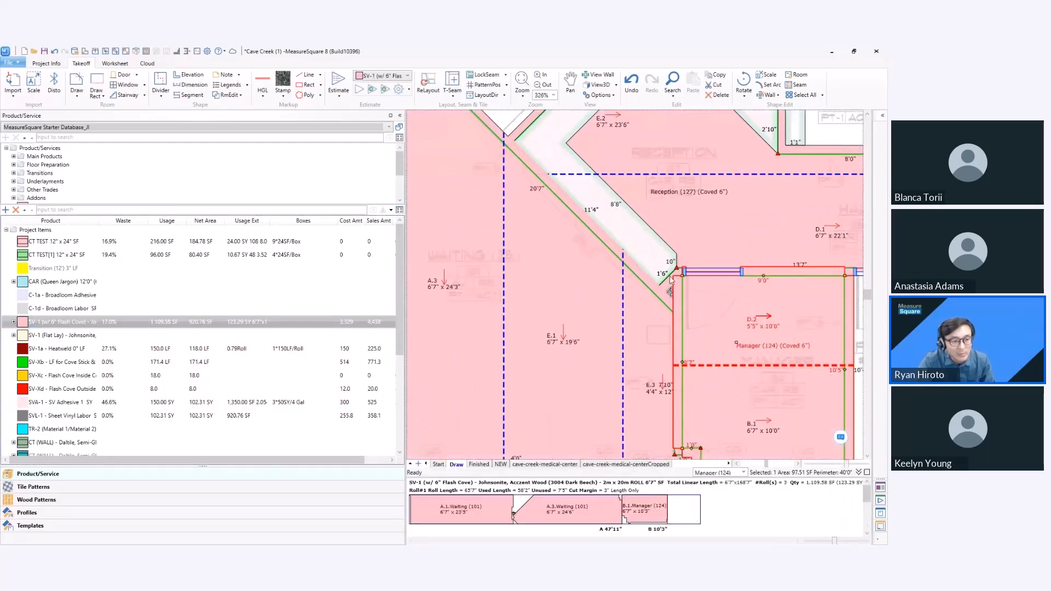
{"action": "scroll", "coordinate": [684, 341], "scroll_direction": "down", "scroll_amount": 3}
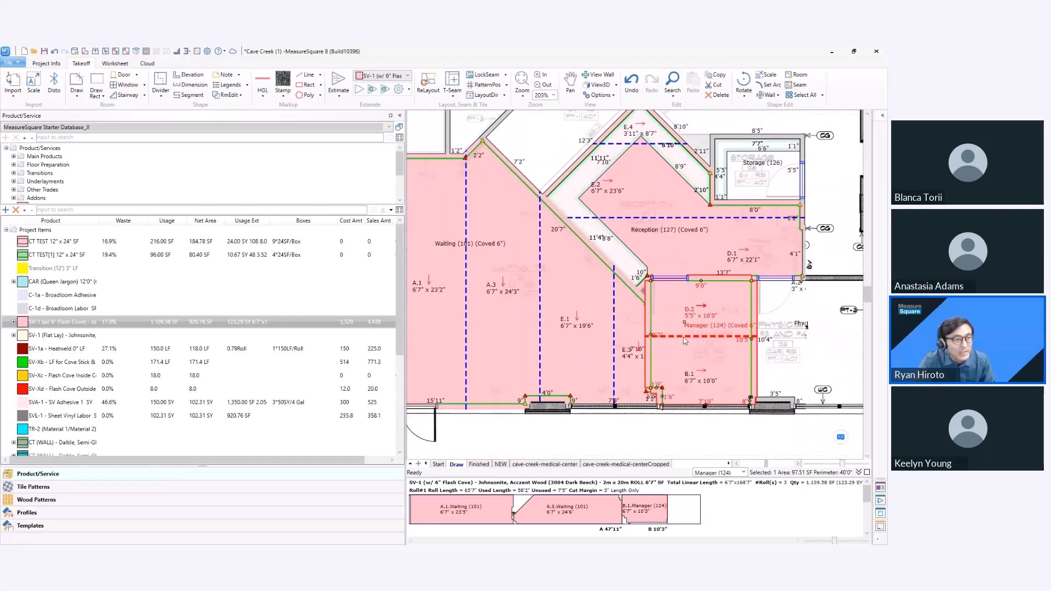
{"action": "middle_click_drag", "start_coordinate": [684, 338], "coordinate": [669, 330]}
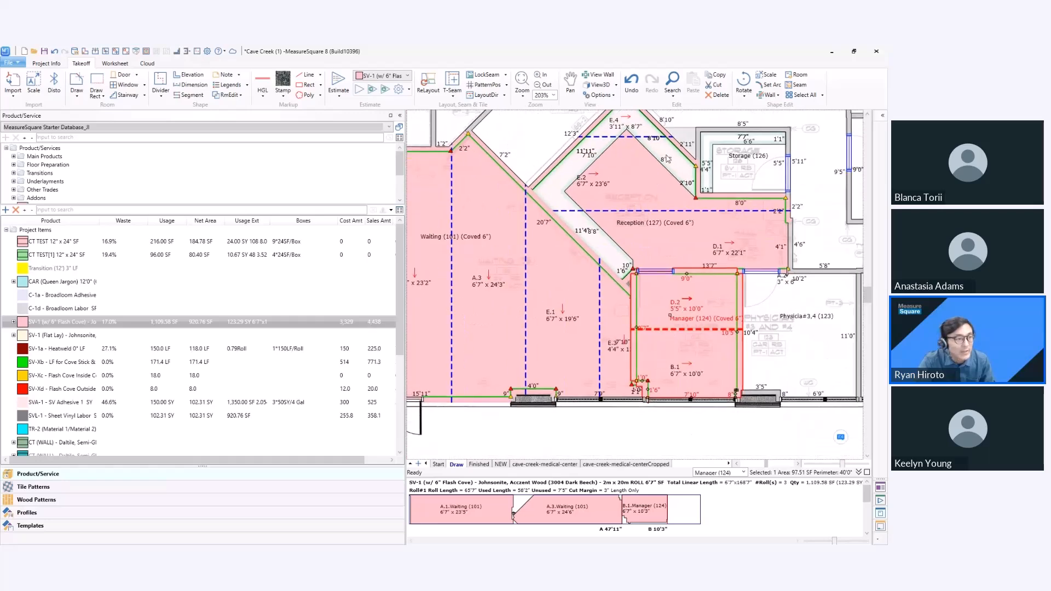
{"action": "left_click", "coordinate": [595, 86]}
{"action": "left_click_drag", "start_coordinate": [625, 357], "coordinate": [294, 364]}
{"action": "left_click_drag", "start_coordinate": [441, 402], "coordinate": [553, 429]}
{"action": "left_click", "coordinate": [201, 79]}
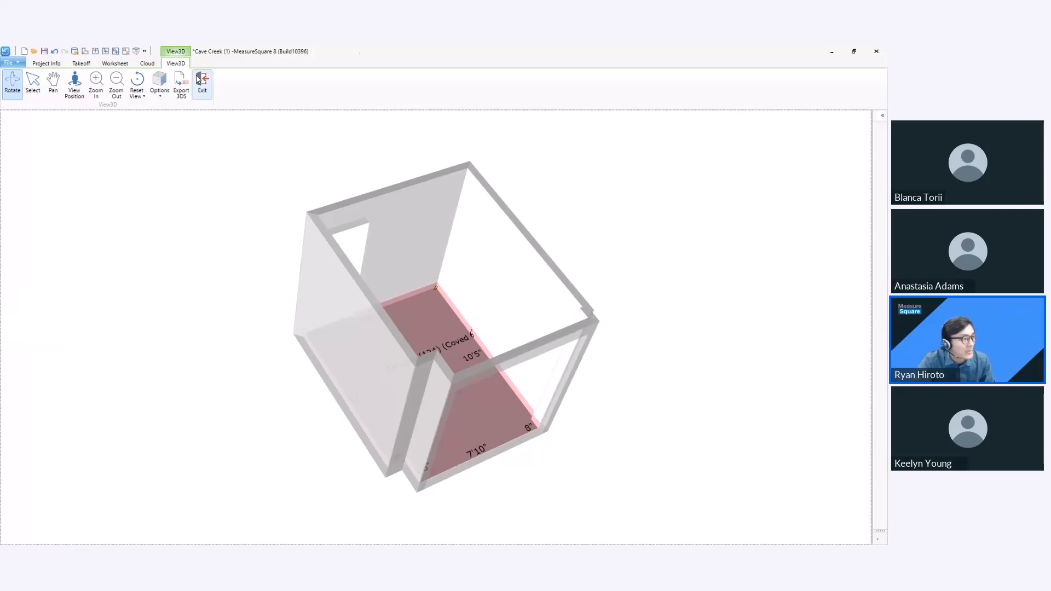
Collapse the product list and the roll cut layout to give the floor plan more room
{"action": "middle_click_drag", "start_coordinate": [706, 317], "coordinate": [725, 310]}
{"action": "left_click", "coordinate": [477, 284]}
{"action": "left_click", "coordinate": [399, 117]}
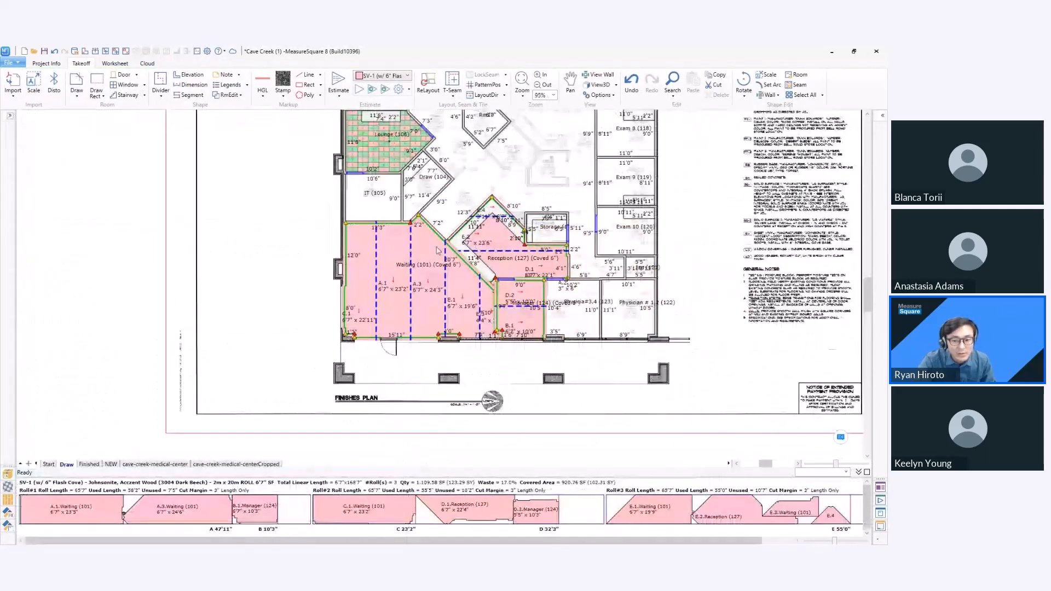
{"action": "scroll", "coordinate": [569, 320], "scroll_direction": "down", "scroll_amount": 4}
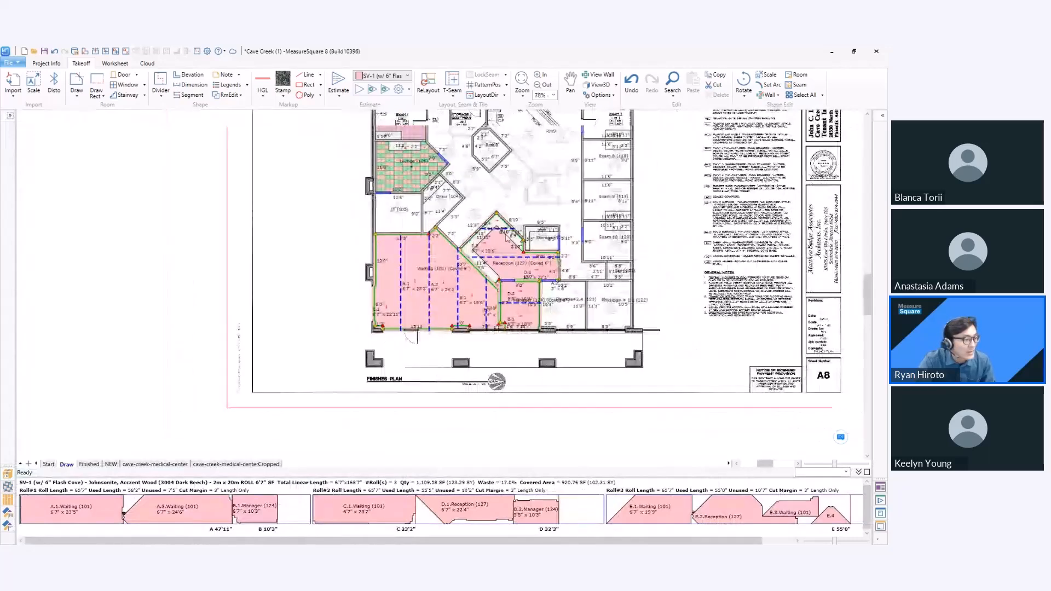
{"action": "left_click", "coordinate": [859, 471]}
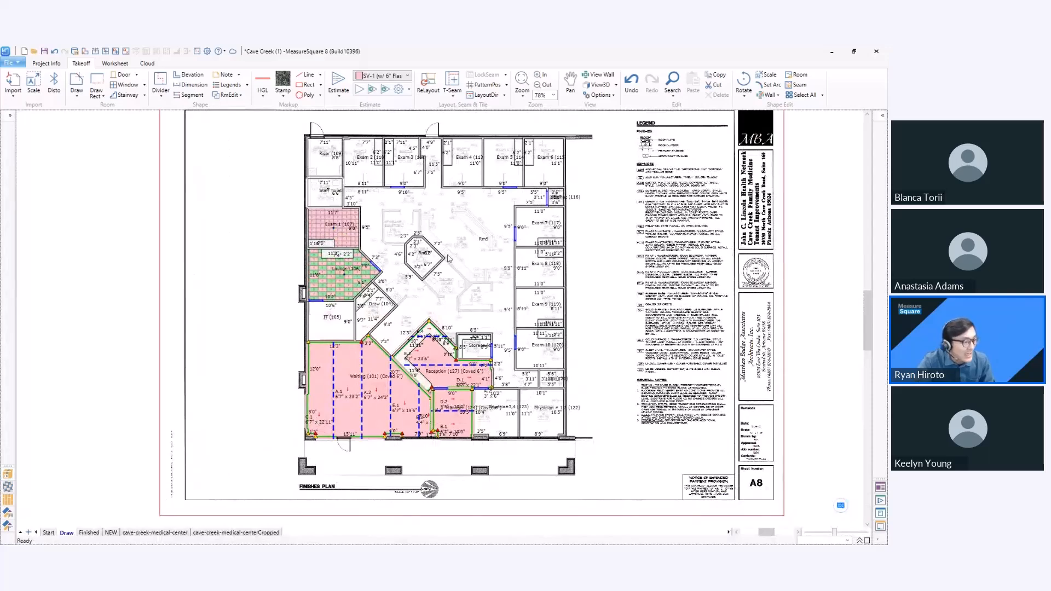
{"action": "middle_click_drag", "start_coordinate": [369, 359], "coordinate": [263, 348]}
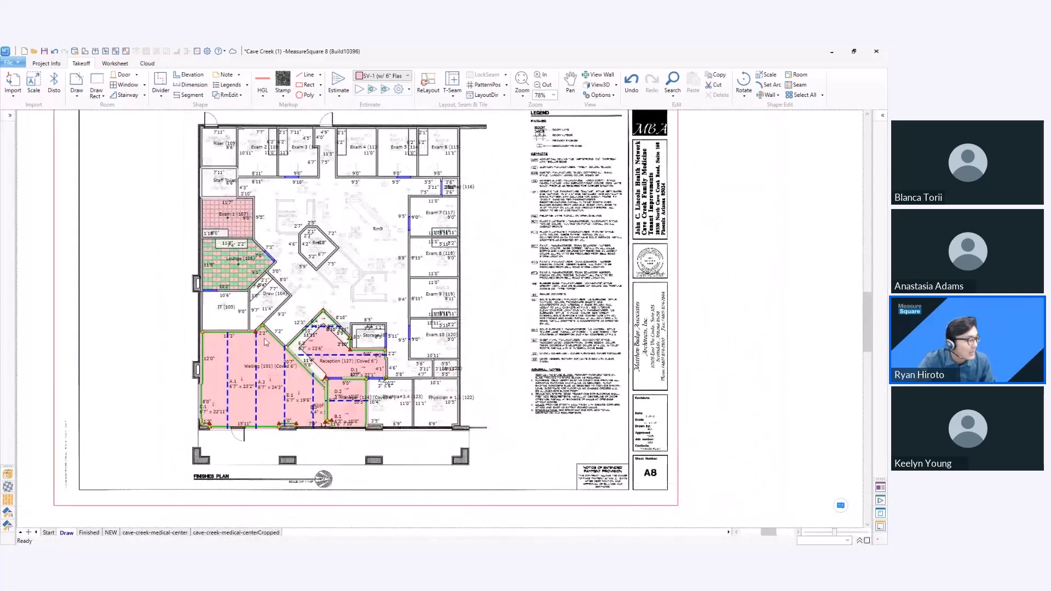
Open the Finished drawing page and collapse its roll cut layout to show the whole plan
{"action": "left_click", "coordinate": [90, 533]}
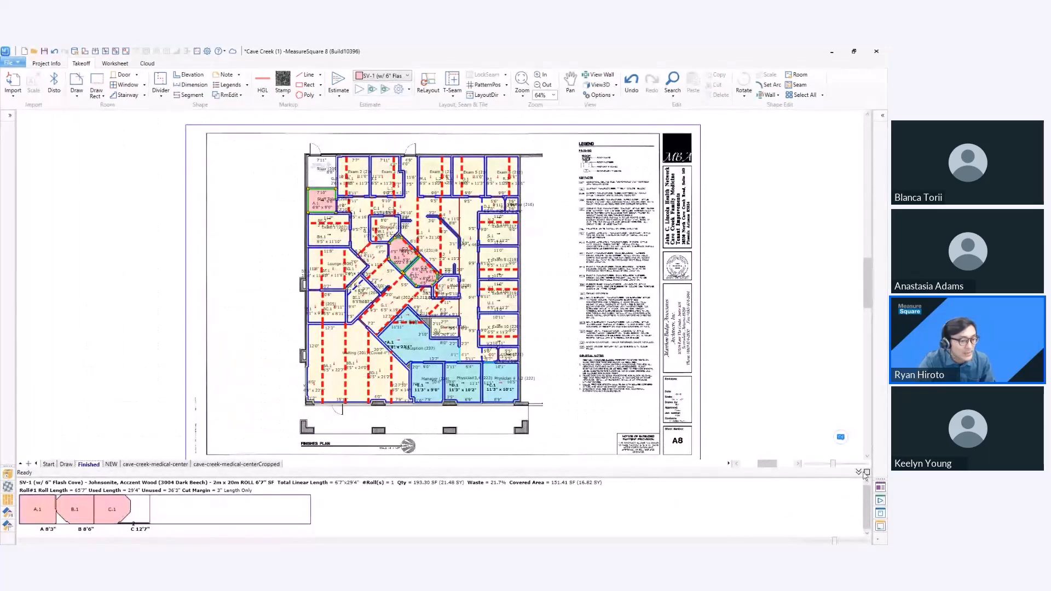
{"action": "scroll", "coordinate": [457, 284], "scroll_direction": "up", "scroll_amount": 2}
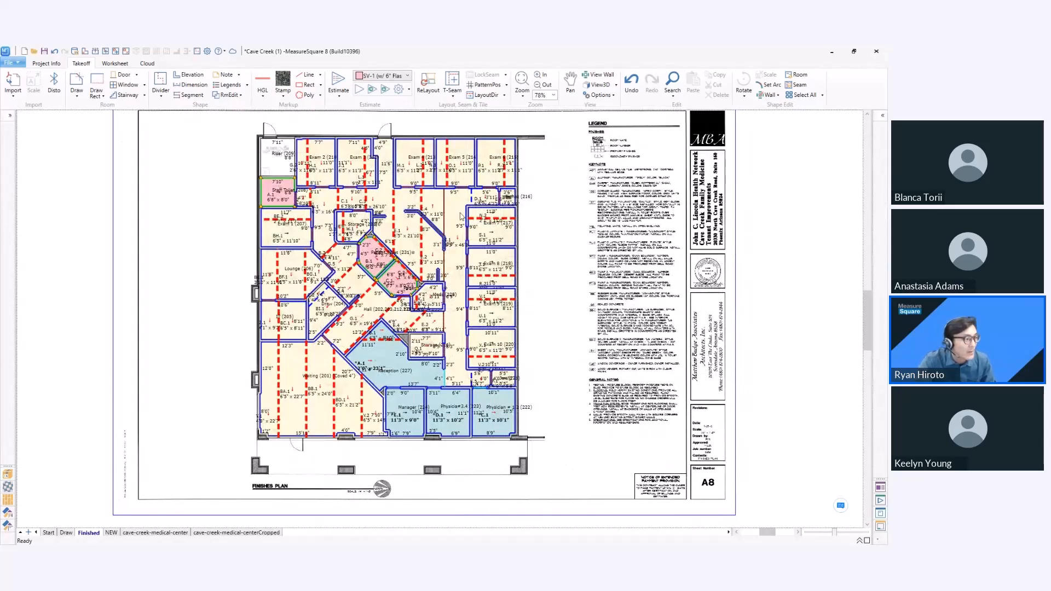
{"action": "middle_click_drag", "start_coordinate": [459, 213], "coordinate": [447, 224]}
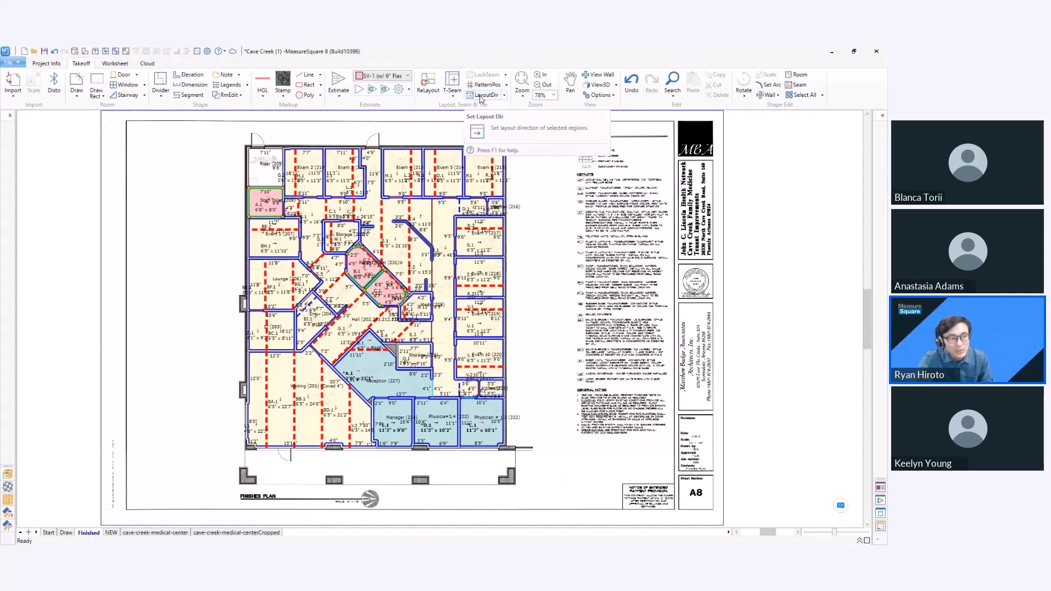
Align the layout direction in Draw (204) with its diagonal 7'7" wall, and finally with its vertical 9'4" wall
{"action": "left_click", "coordinate": [482, 95]}
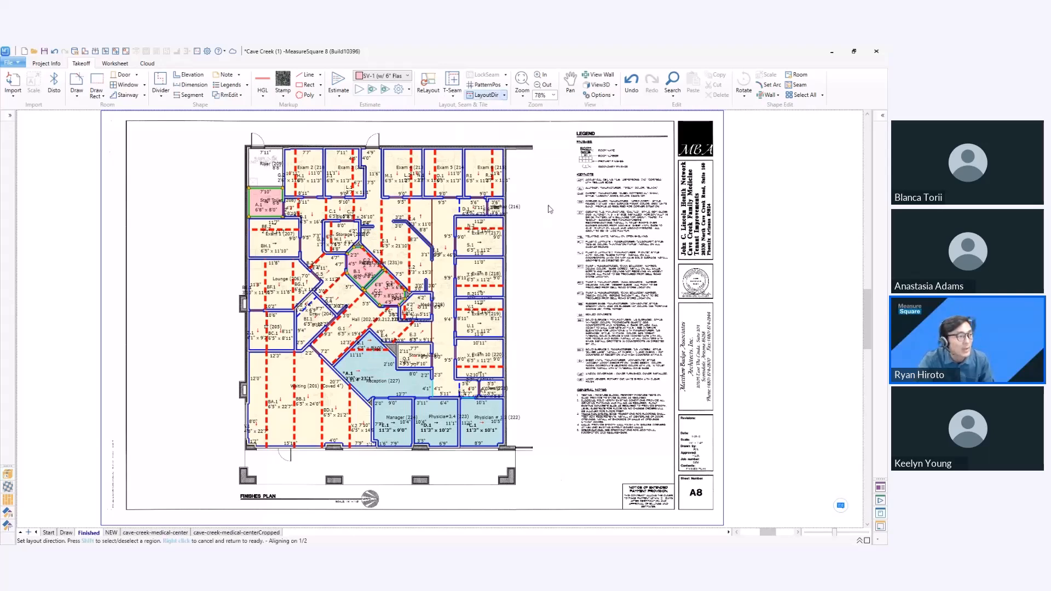
{"action": "left_click", "coordinate": [469, 239]}
{"action": "scroll", "coordinate": [469, 240], "scroll_direction": "up", "scroll_amount": 2}
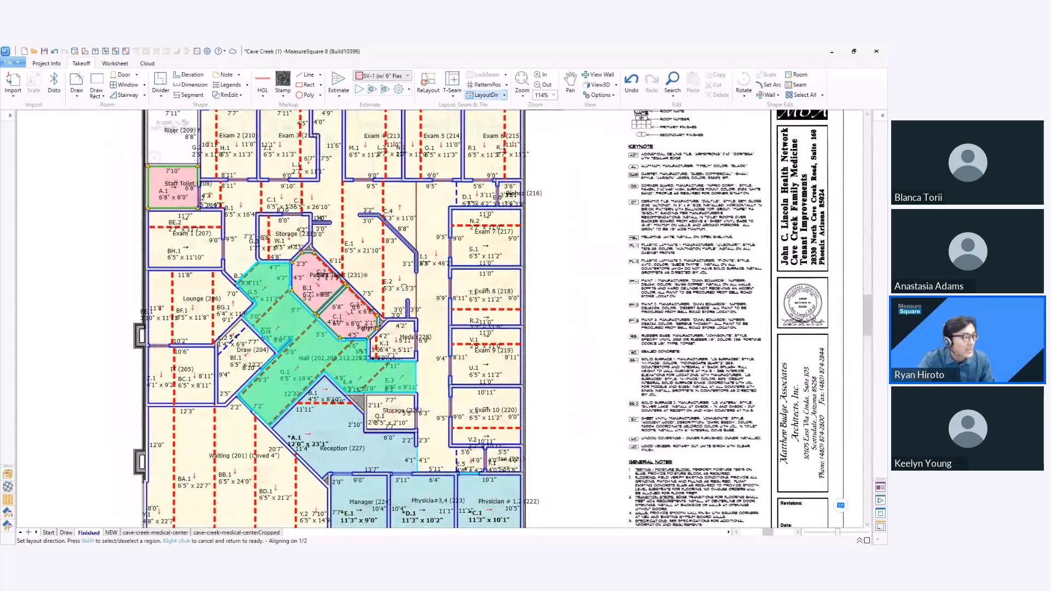
{"action": "scroll", "coordinate": [377, 290], "scroll_direction": "up", "scroll_amount": 4}
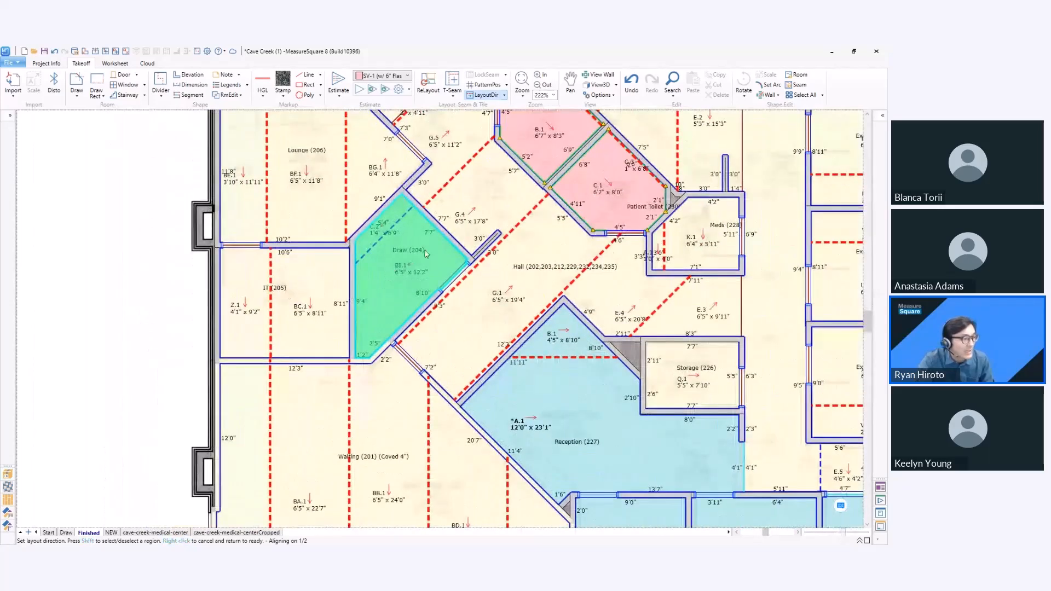
{"action": "left_click", "coordinate": [439, 234]}
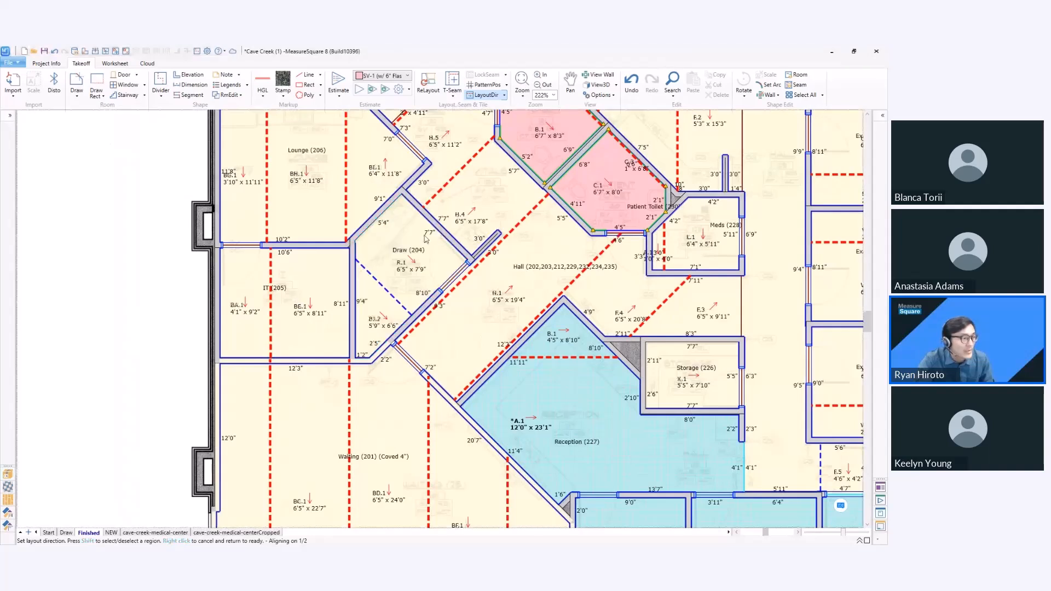
{"action": "left_click", "coordinate": [359, 269]}
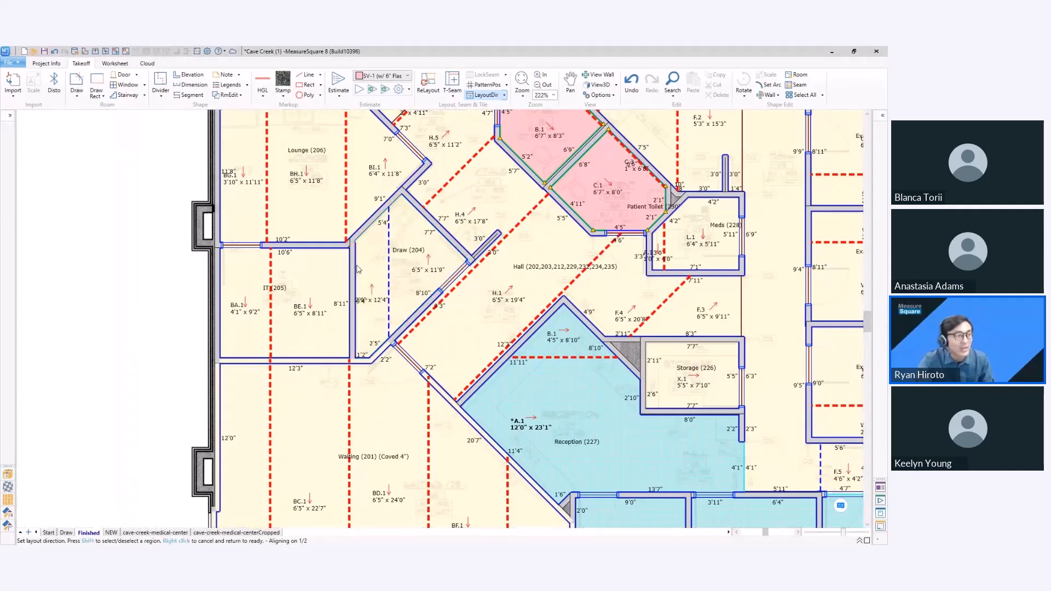
{"action": "left_click", "coordinate": [393, 264]}
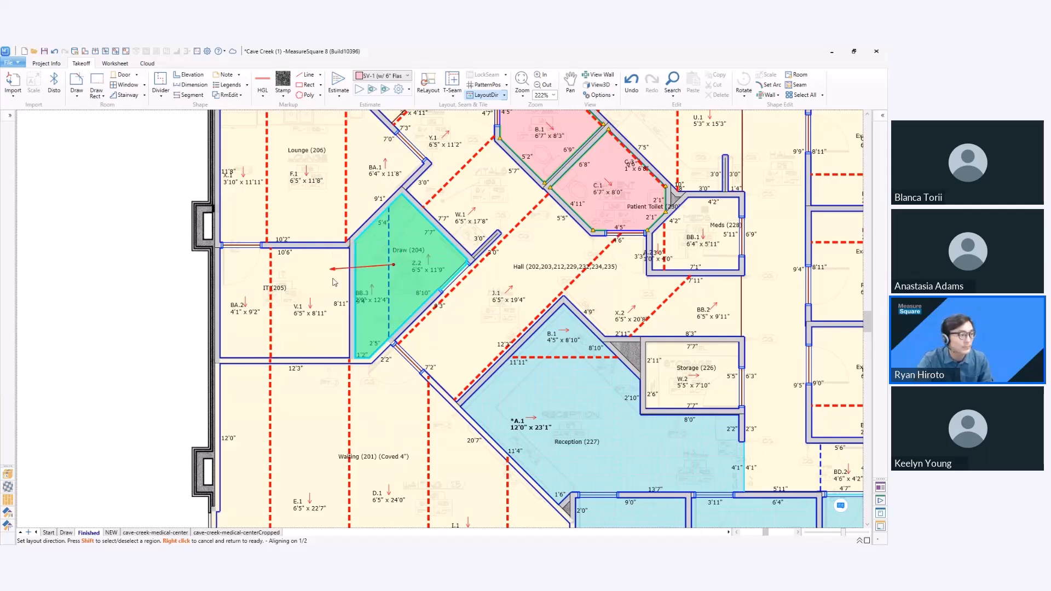
{"action": "right_click", "coordinate": [412, 270]}
Switch the carpet seam to the opposite side of the Reception (227) room
{"action": "scroll", "coordinate": [239, 312], "scroll_direction": "down", "scroll_amount": 3}
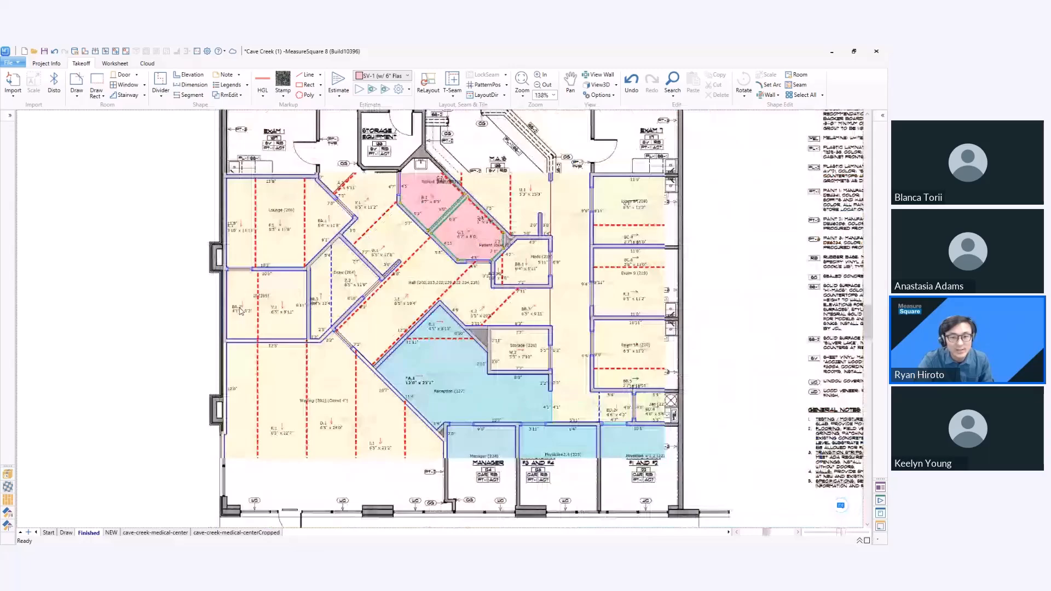
{"action": "scroll", "coordinate": [239, 313], "scroll_direction": "down", "scroll_amount": 2}
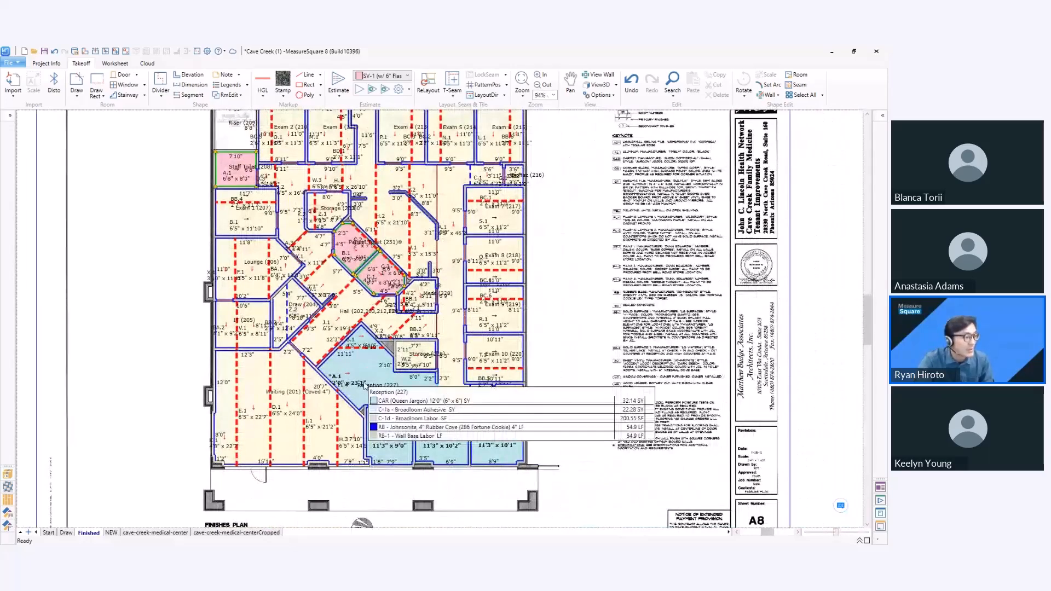
{"action": "scroll", "coordinate": [436, 325], "scroll_direction": "up", "scroll_amount": 1}
{"action": "scroll", "coordinate": [435, 325], "scroll_direction": "up", "scroll_amount": 2}
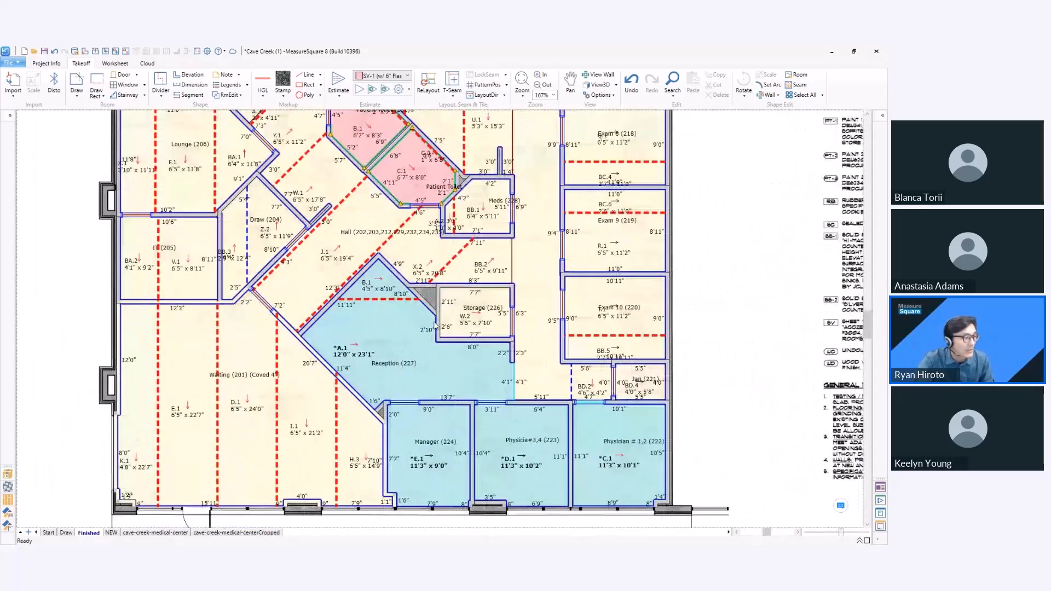
{"action": "middle_click_drag", "start_coordinate": [436, 325], "coordinate": [469, 272]}
{"action": "left_click", "coordinate": [477, 301]}
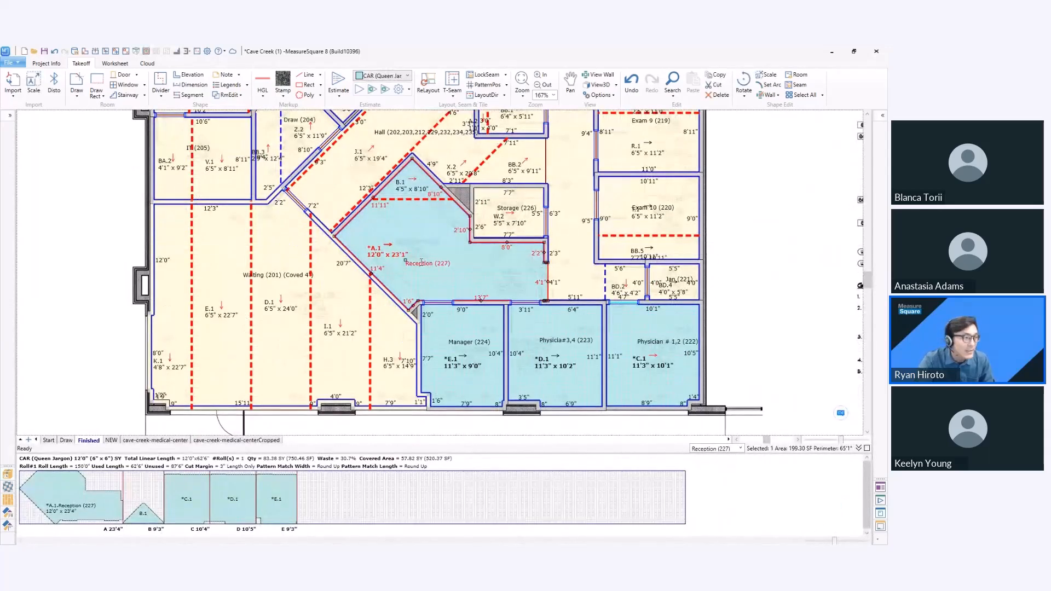
{"action": "left_click", "coordinate": [506, 76]}
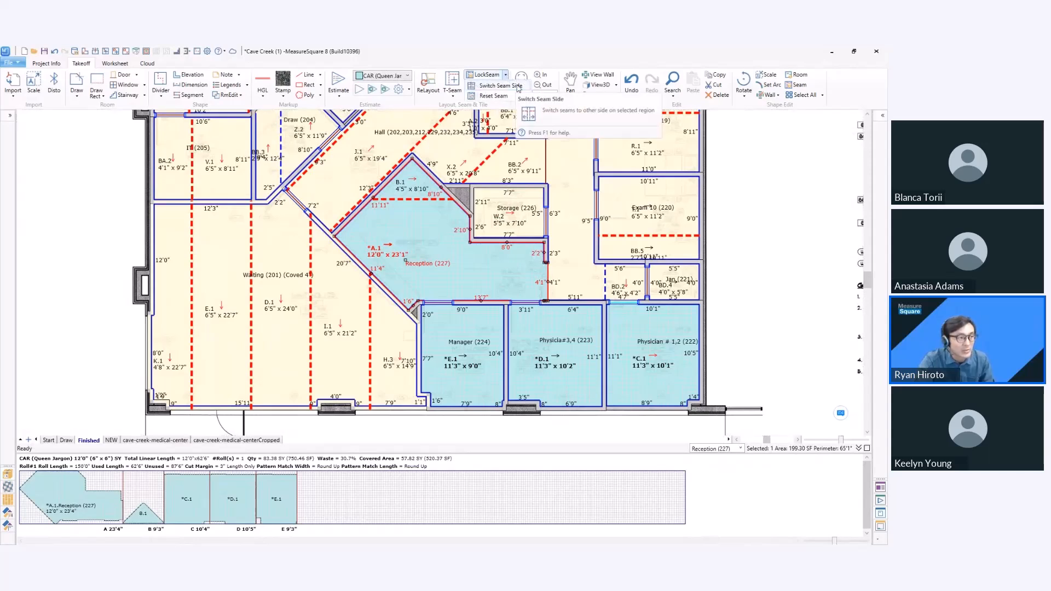
{"action": "left_click", "coordinate": [500, 85]}
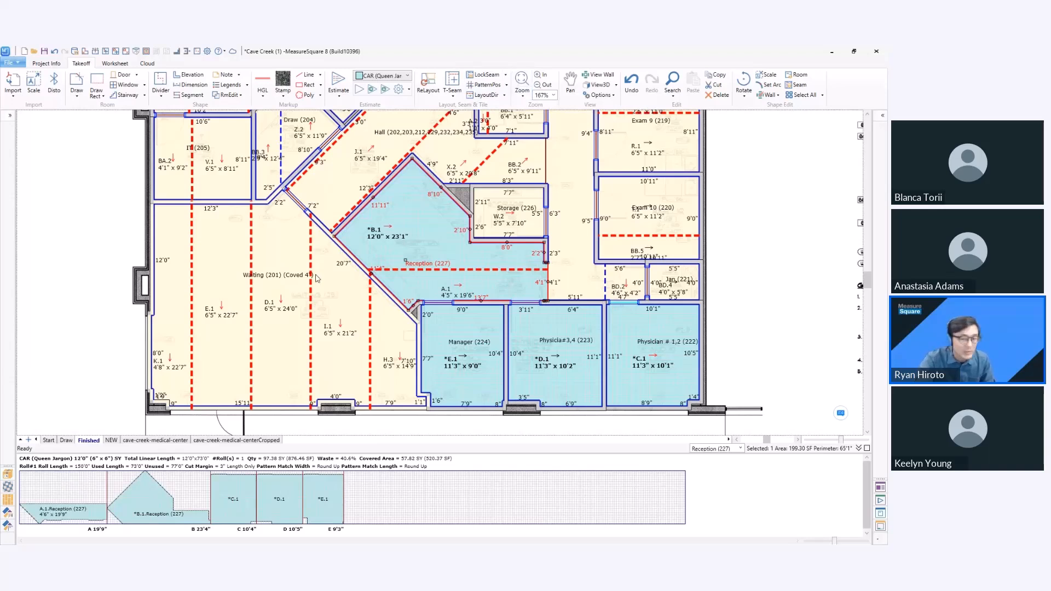
Examine the product quantities assigned to the Reception (227) room
{"action": "mouse_move", "coordinate": [442, 255]}
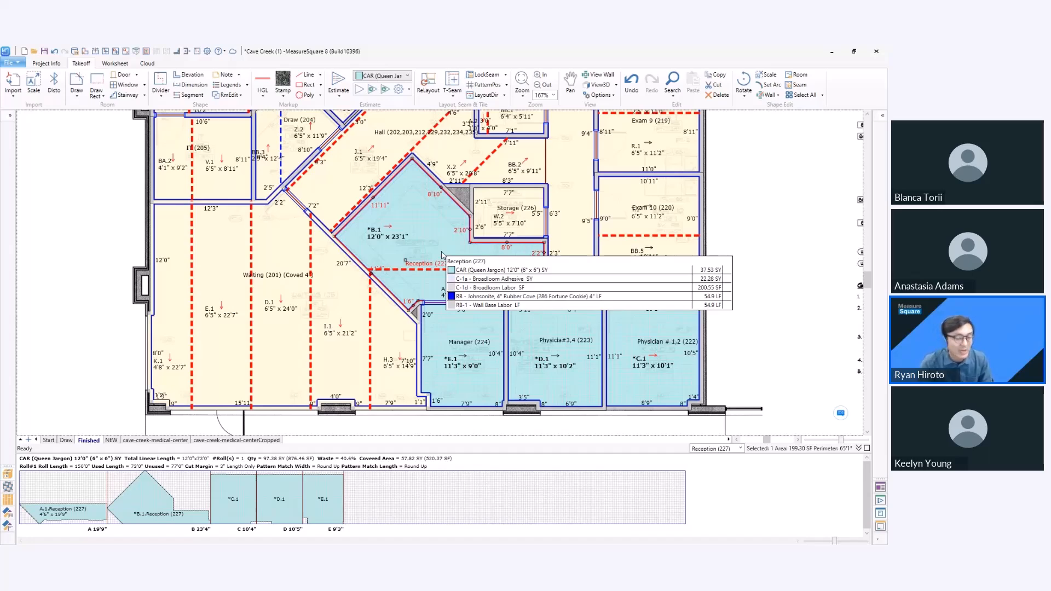
{"action": "scroll", "coordinate": [568, 315], "scroll_direction": "down", "scroll_amount": 2}
{"action": "middle_click_drag", "start_coordinate": [568, 315], "coordinate": [548, 346]}
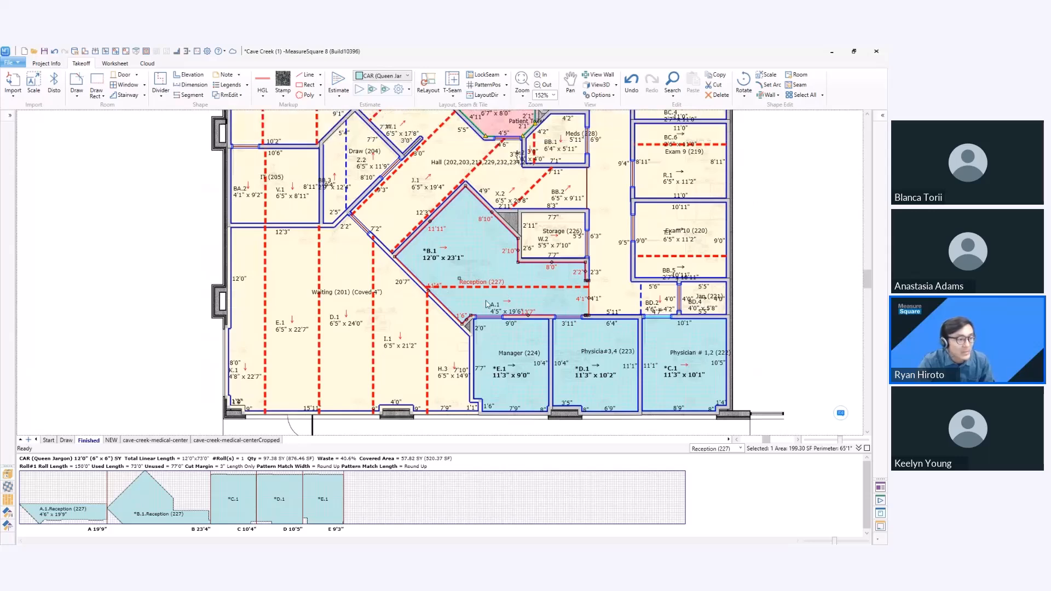
{"action": "mouse_move", "coordinate": [485, 304]}
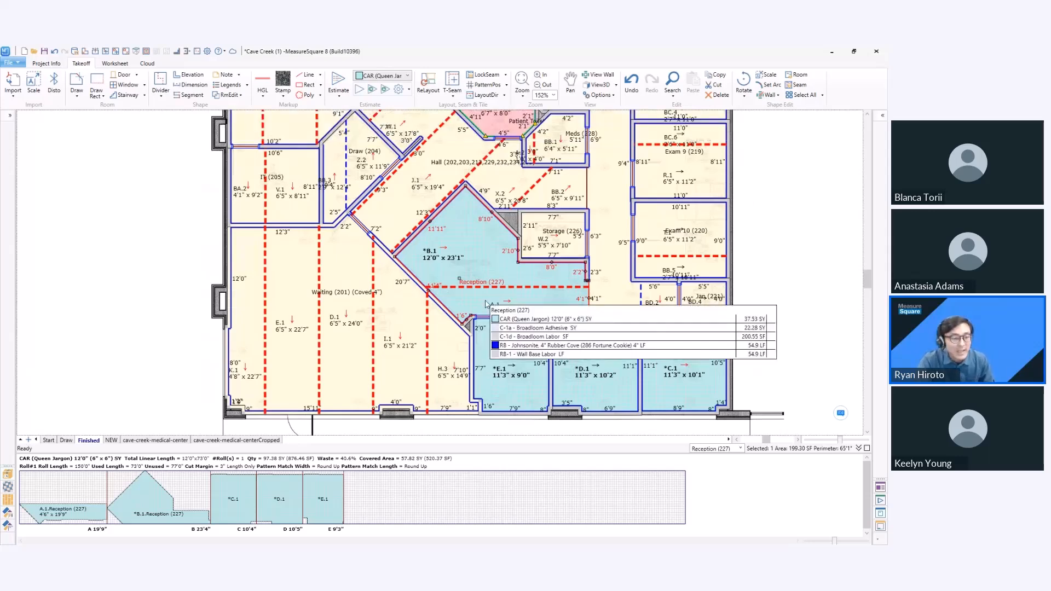
{"action": "scroll", "coordinate": [779, 375], "scroll_direction": "down", "scroll_amount": 2}
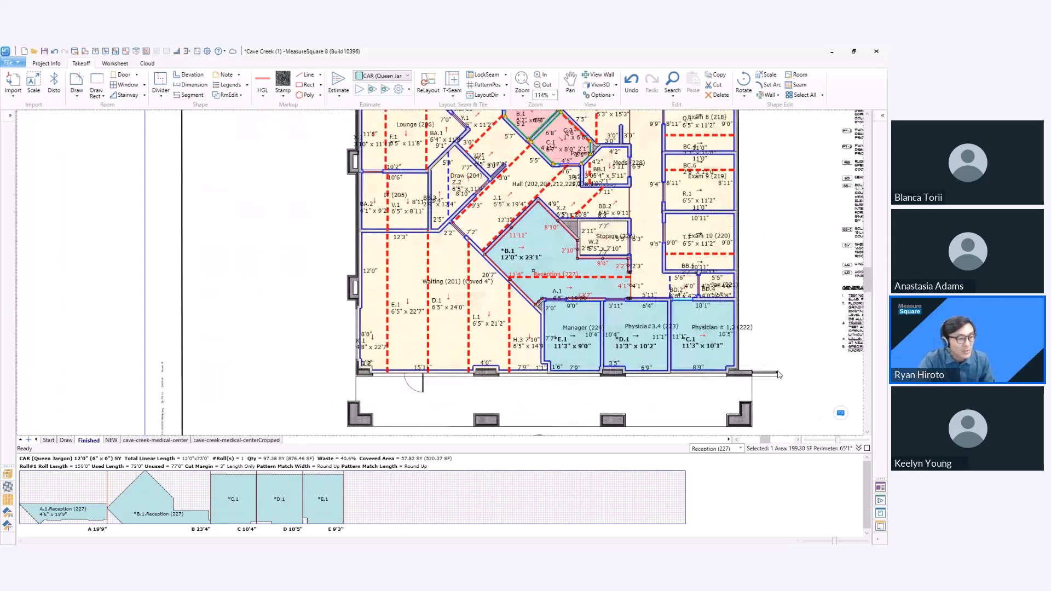
Collapse the roll cut layout and bring the whole floor plan into view
{"action": "left_click", "coordinate": [858, 448]}
{"action": "scroll", "coordinate": [764, 235], "scroll_direction": "down", "scroll_amount": 2}
{"action": "middle_click_drag", "start_coordinate": [767, 212], "coordinate": [565, 295]}
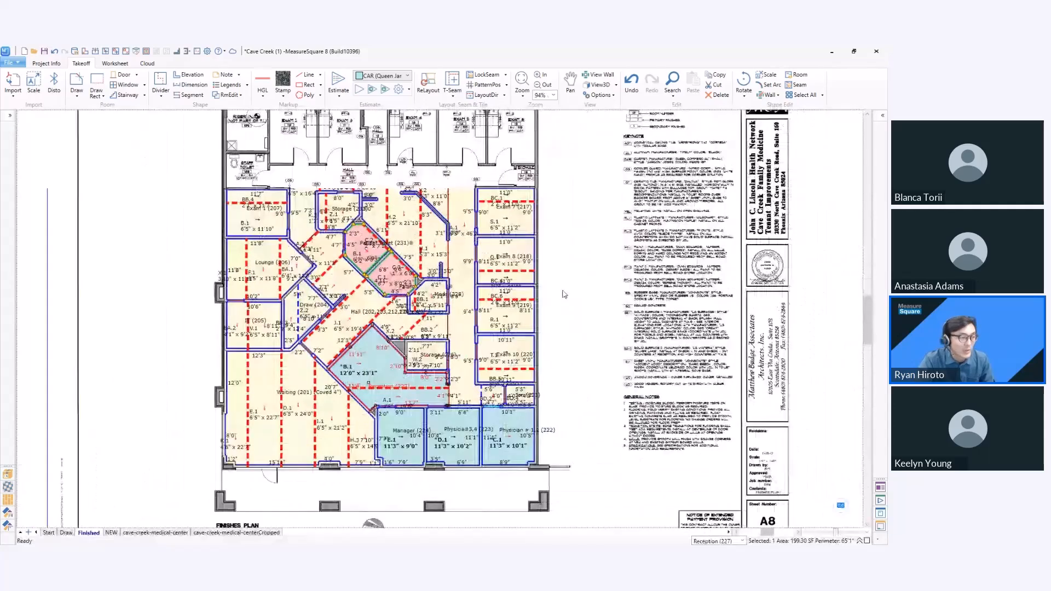
{"action": "scroll", "coordinate": [547, 282], "scroll_direction": "up", "scroll_amount": 1}
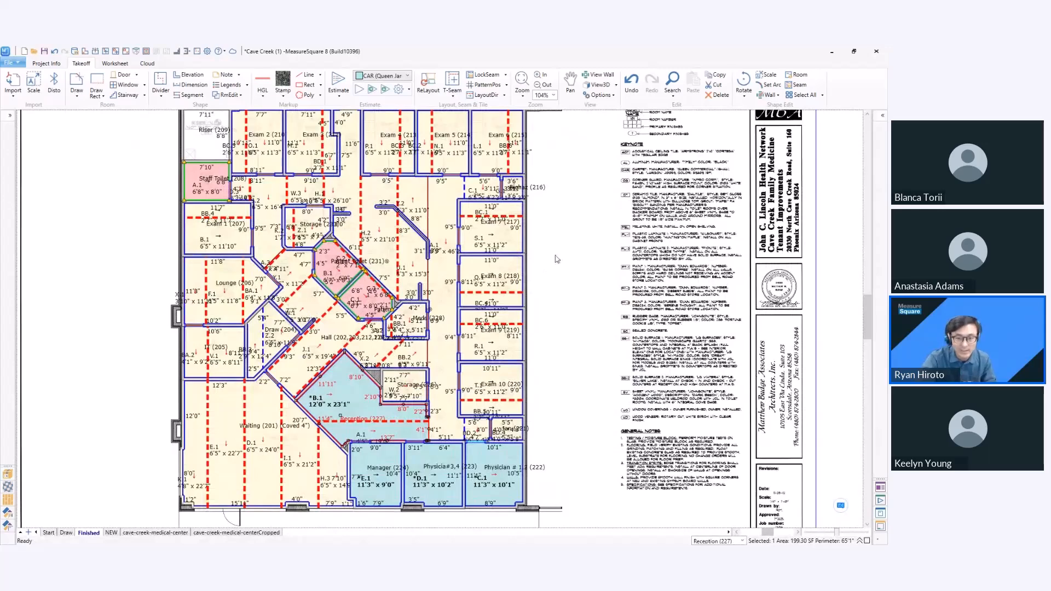
{"action": "left_click", "coordinate": [487, 76]}
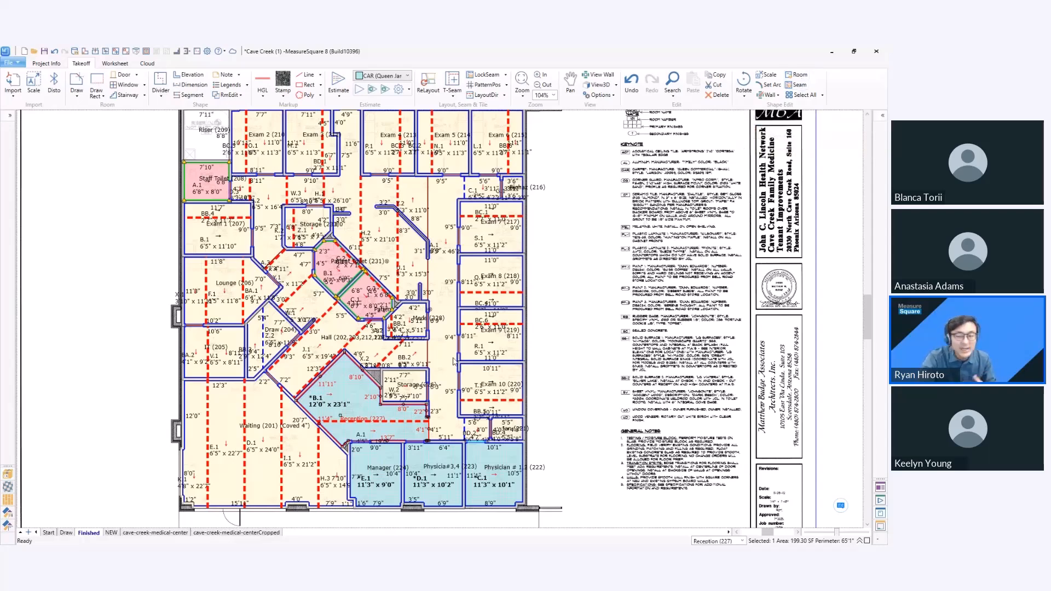
Select the Hall's SV-1 (Flat Lay) area and enlarge its roll cut layout to show all the rolls
{"action": "mouse_move", "coordinate": [494, 442]}
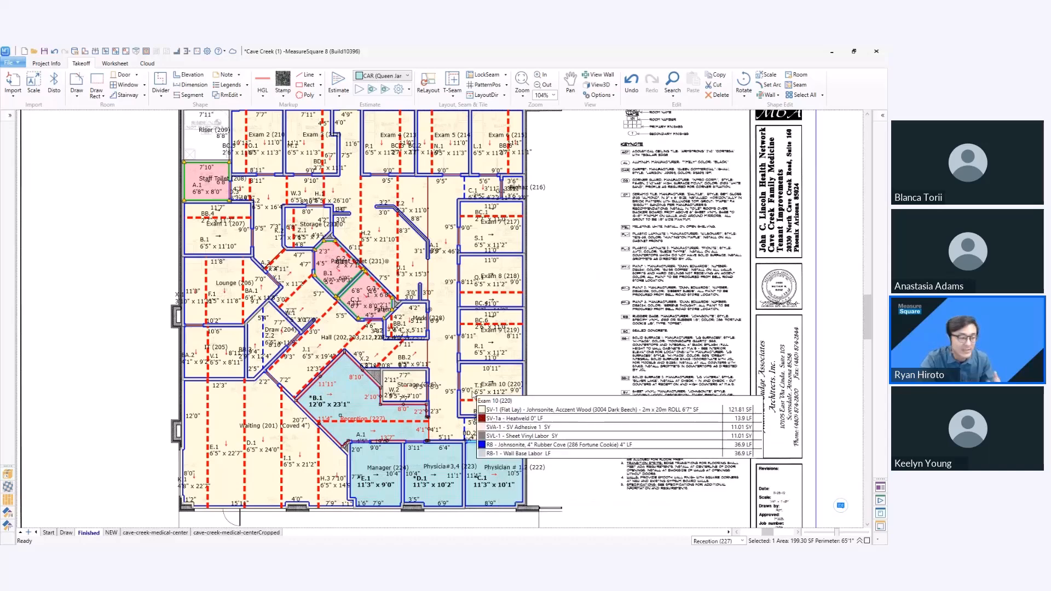
{"action": "left_click", "coordinate": [434, 400]}
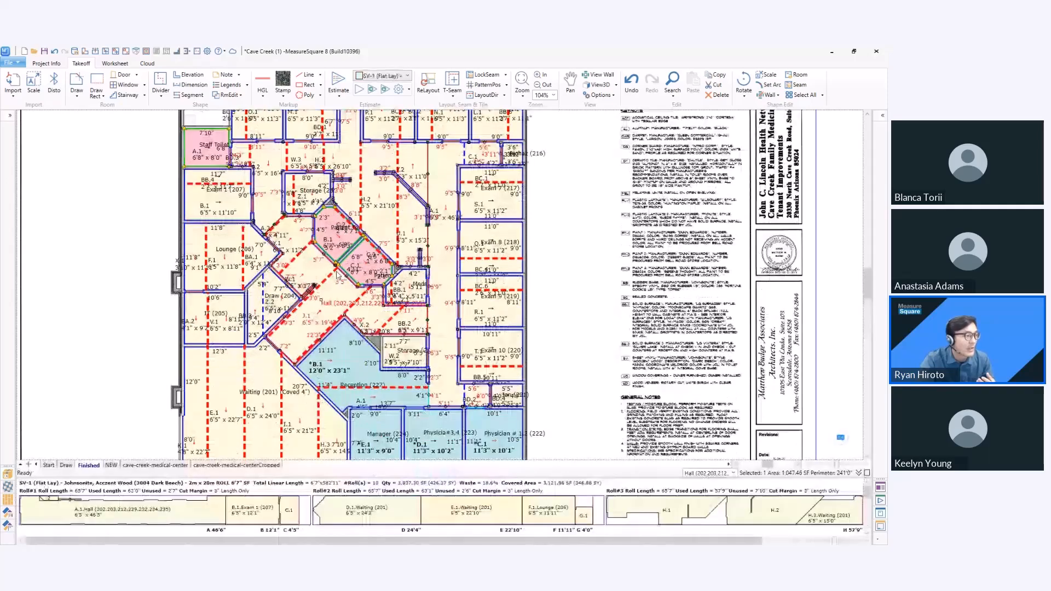
{"action": "scroll", "coordinate": [420, 324], "scroll_direction": "down", "scroll_amount": 3}
{"action": "scroll", "coordinate": [421, 324], "scroll_direction": "down", "scroll_amount": 2}
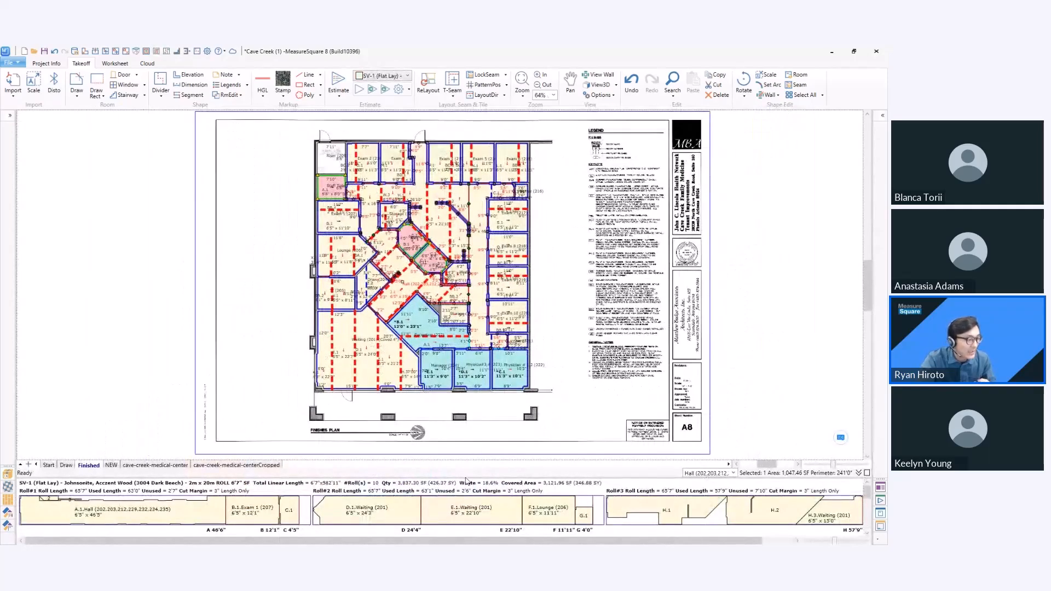
{"action": "left_click_drag", "start_coordinate": [466, 479], "coordinate": [474, 282]}
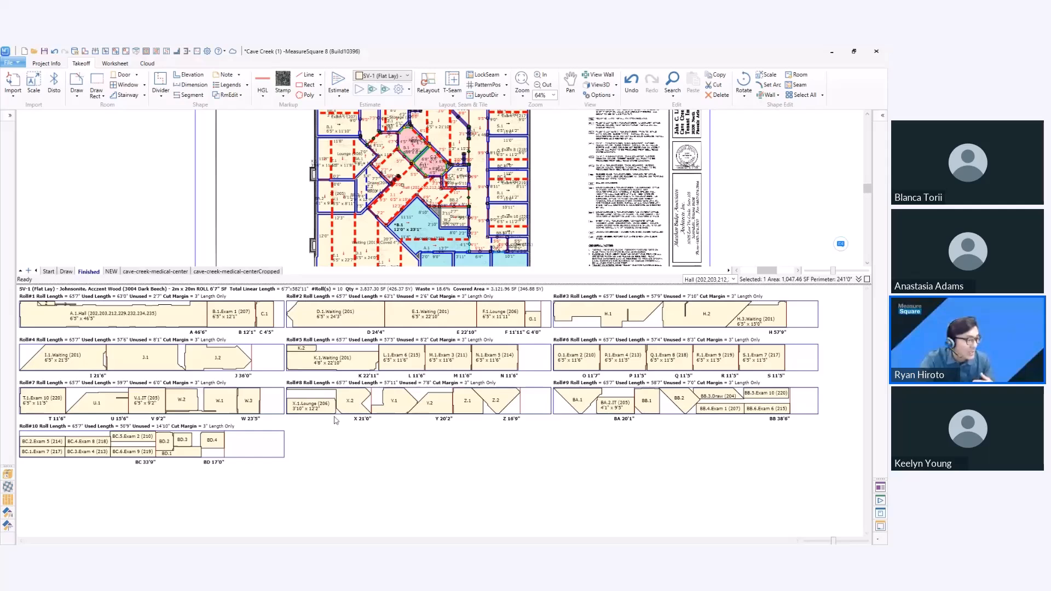
Shift the W.3 cut on Roll#7 of the sheet vinyl layout so it separates from the other W cuts
{"action": "scroll", "coordinate": [438, 432], "scroll_direction": "up", "scroll_amount": 2}
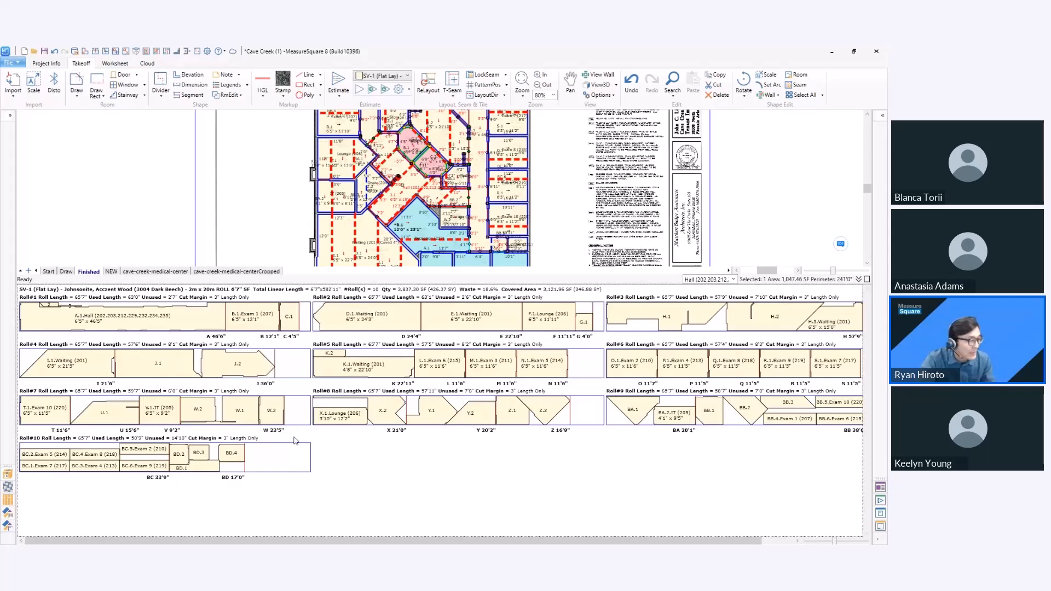
{"action": "scroll", "coordinate": [247, 455], "scroll_direction": "up", "scroll_amount": 1}
{"action": "mouse_move", "coordinate": [273, 422]}
{"action": "left_mouse_down"}
{"action": "mouse_move", "coordinate": [262, 483]}
{"action": "mouse_move", "coordinate": [280, 432]}
{"action": "left_mouse_up"}
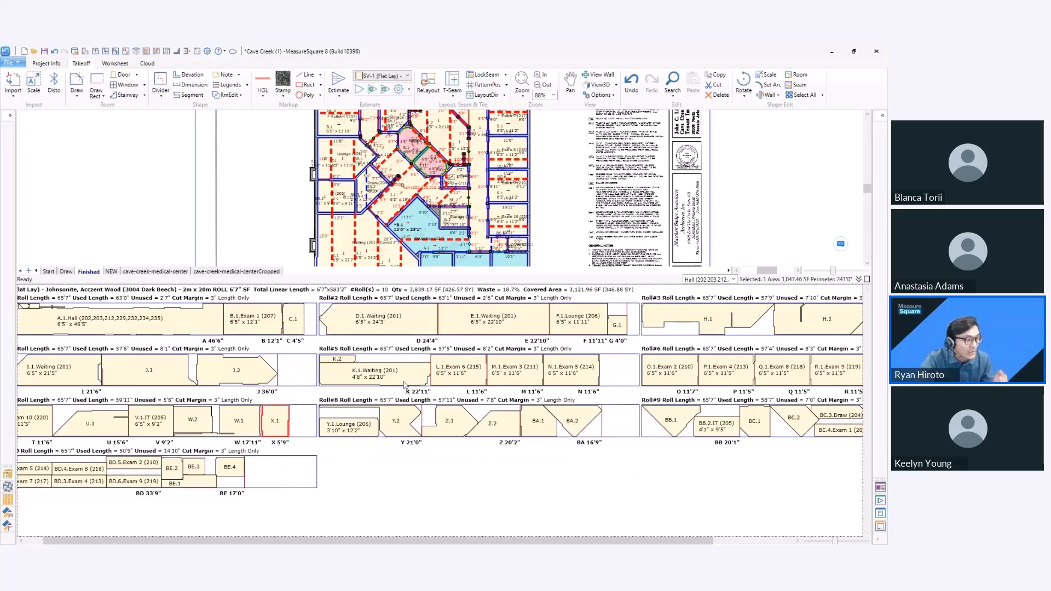
{"action": "scroll", "coordinate": [377, 391], "scroll_direction": "down", "scroll_amount": 1}
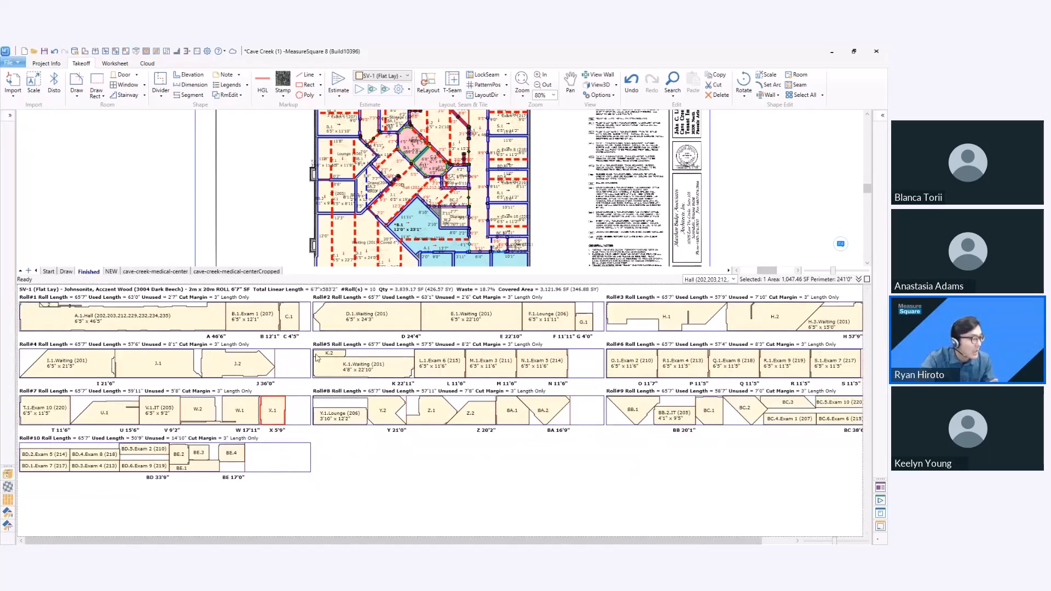
{"action": "scroll", "coordinate": [328, 394], "scroll_direction": "up", "scroll_amount": 7}
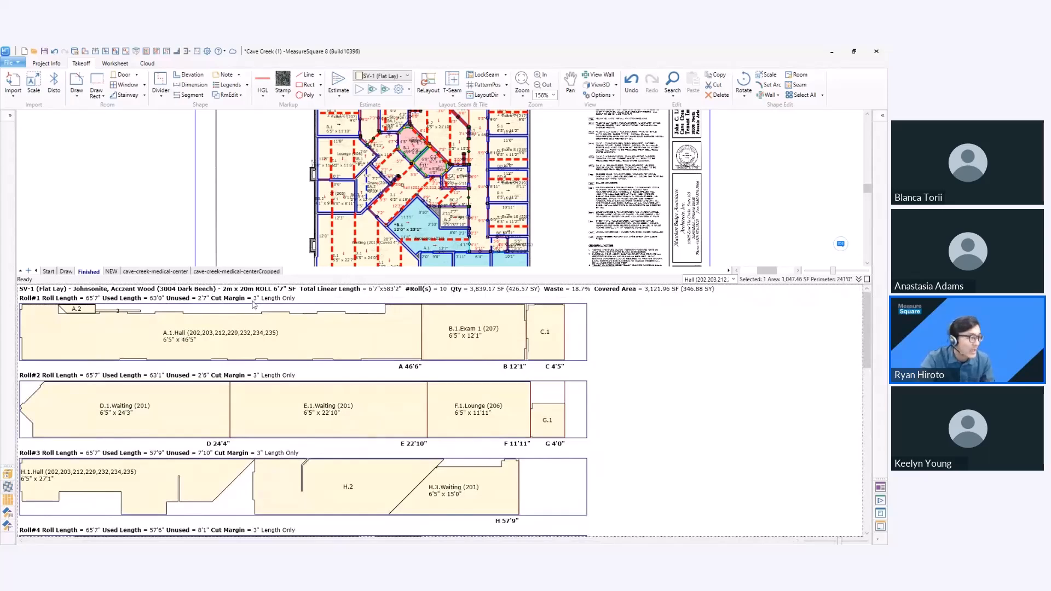
Review the roll cut settings and rerun the SV-1 (Flat Lay) estimate, leaving its cut layout collapsed
{"action": "left_click", "coordinate": [858, 280]}
{"action": "left_click", "coordinate": [403, 92]}
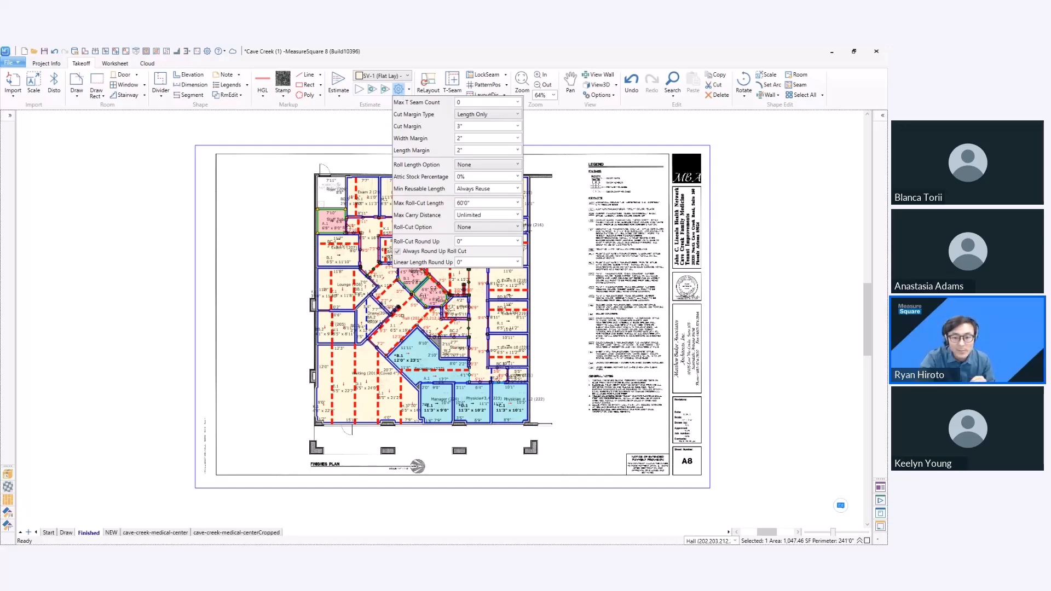
{"action": "left_click", "coordinate": [350, 127]}
{"action": "left_click", "coordinate": [359, 89]}
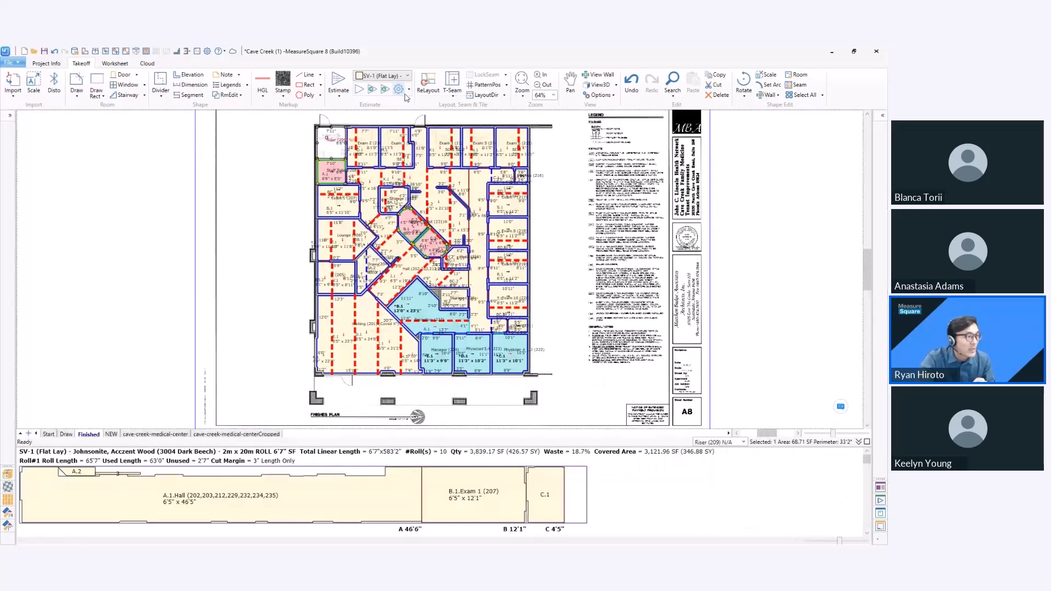
{"action": "left_click", "coordinate": [857, 443]}
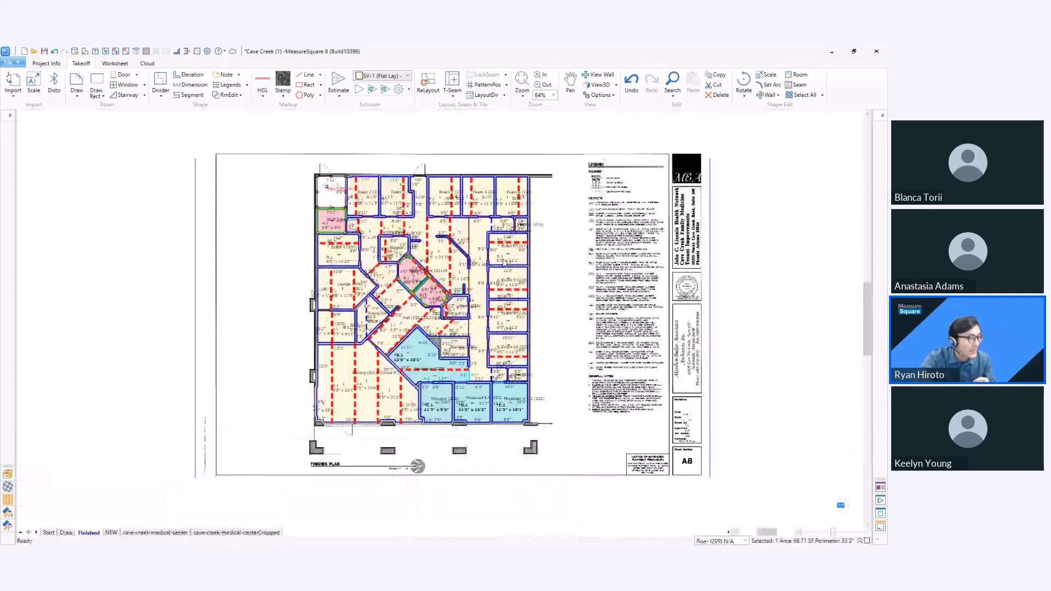
Turn the Auto Estimate option off and back on
{"action": "left_click", "coordinate": [409, 90]}
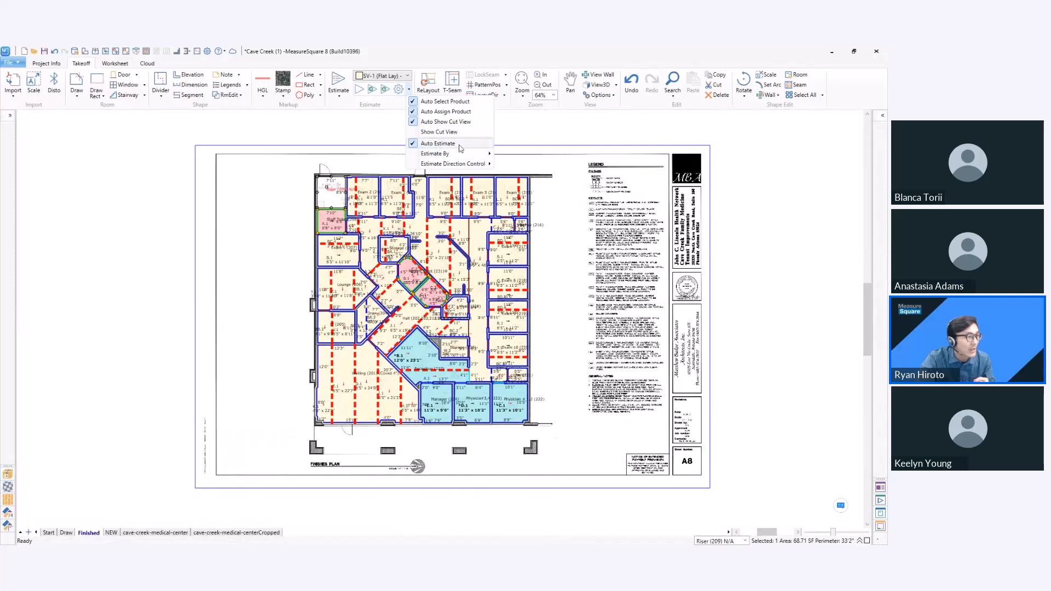
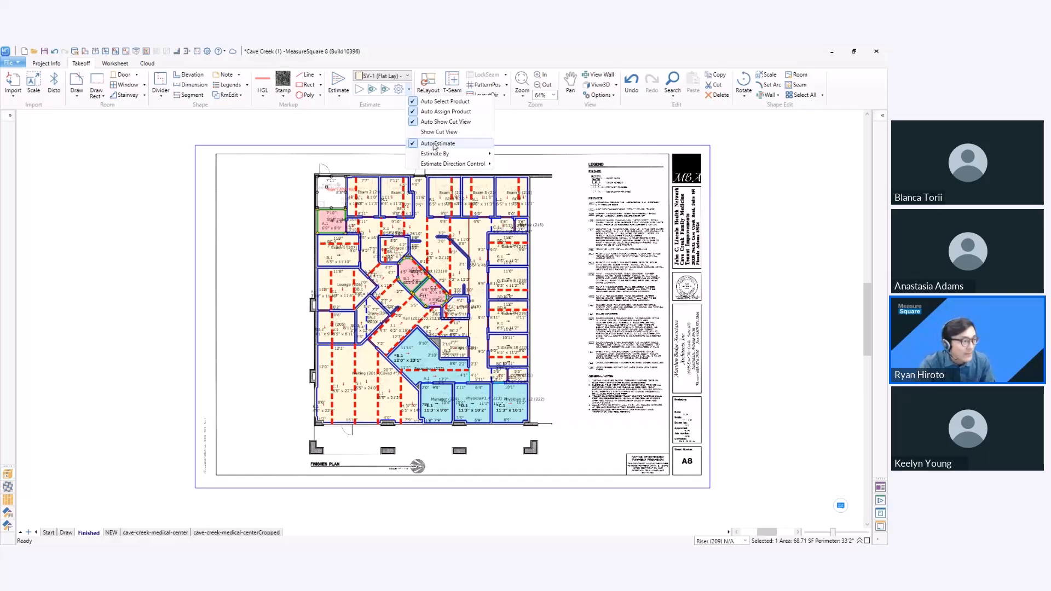
{"action": "left_click", "coordinate": [434, 144]}
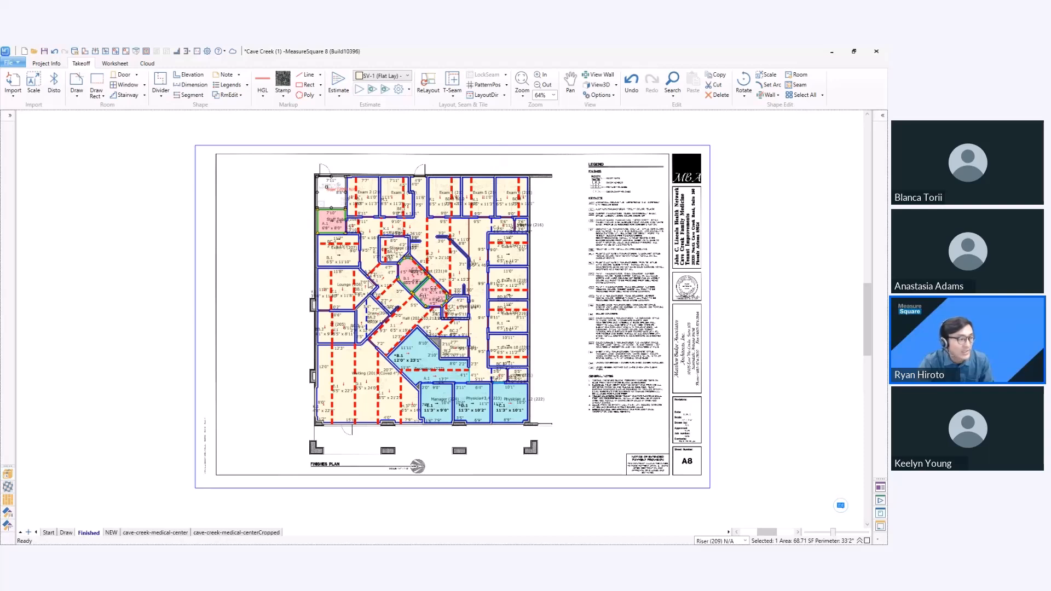
{"action": "mouse_move", "coordinate": [444, 285]}
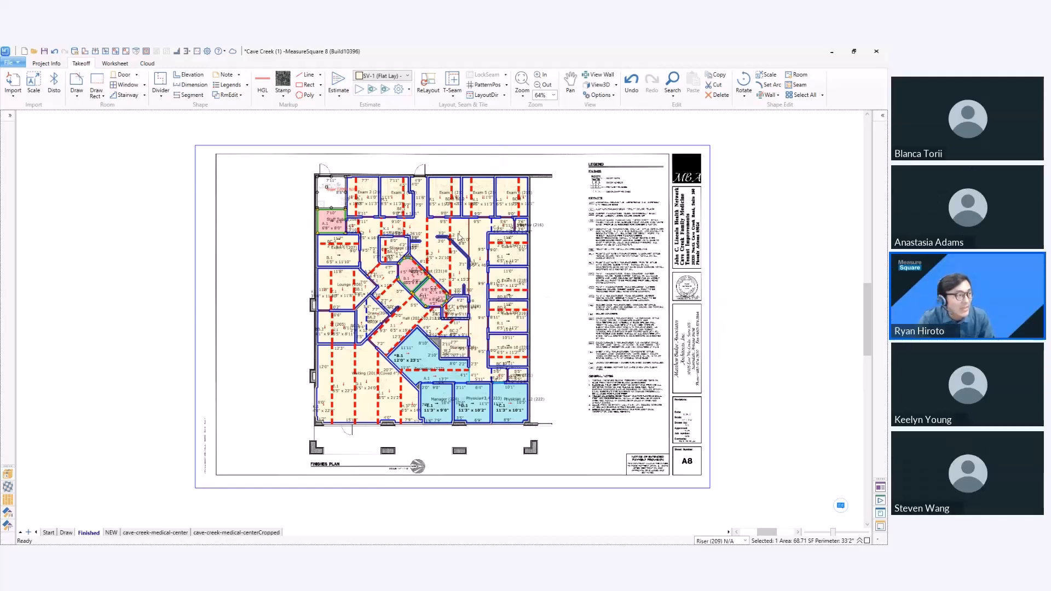
{"action": "left_click", "coordinate": [408, 90]}
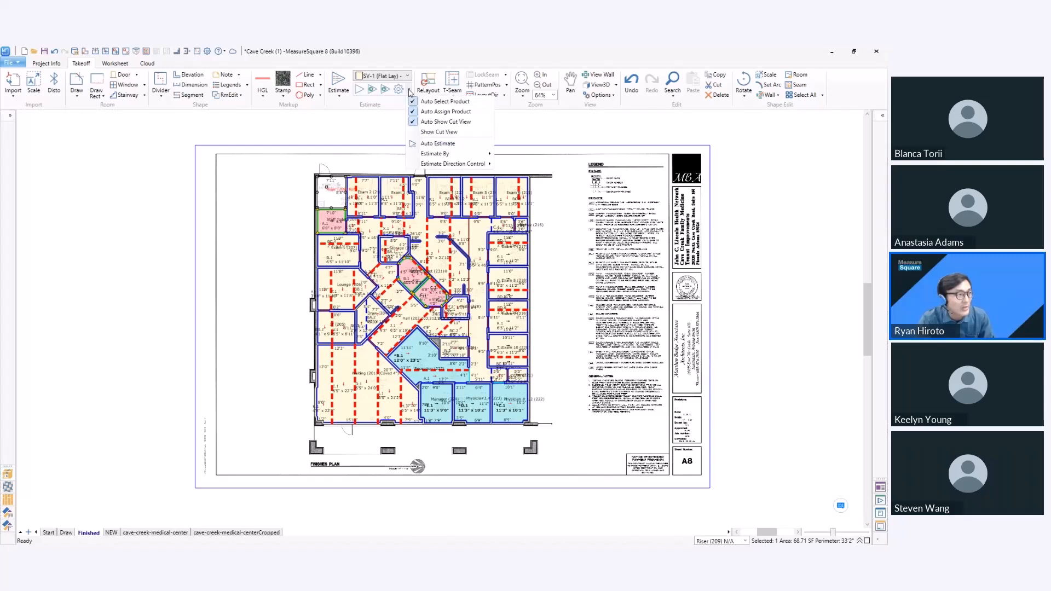
{"action": "left_click", "coordinate": [432, 143]}
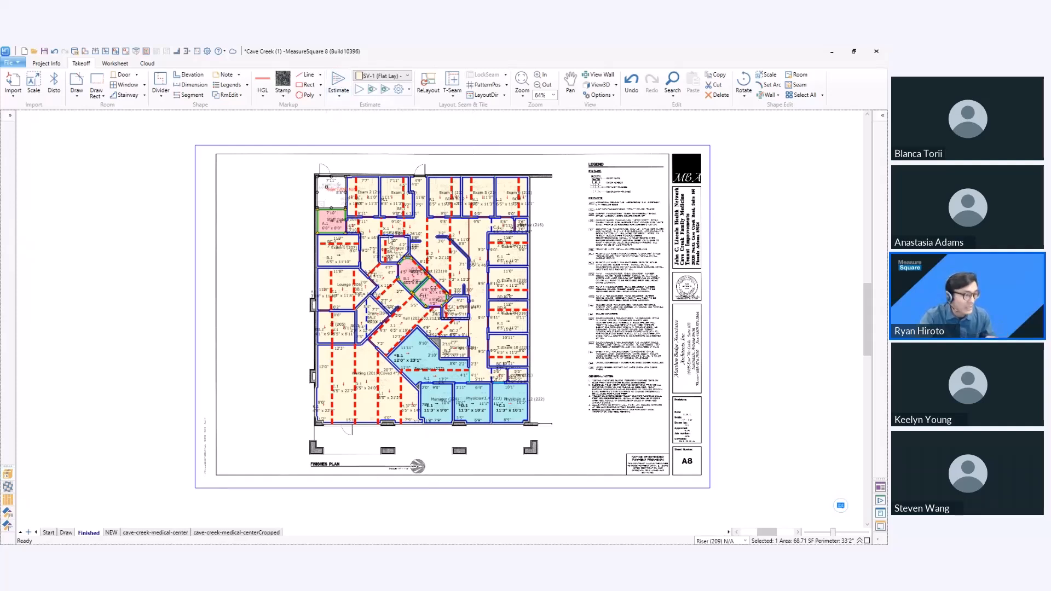
Start a product legend limited to CAR (Queen Jargon), SV-1 (w/ 6" Flash Cove), SV-1 (Flat Lay) and the RB 4" Rubber Cove
{"action": "scroll", "coordinate": [390, 241], "scroll_direction": "up", "scroll_amount": 2}
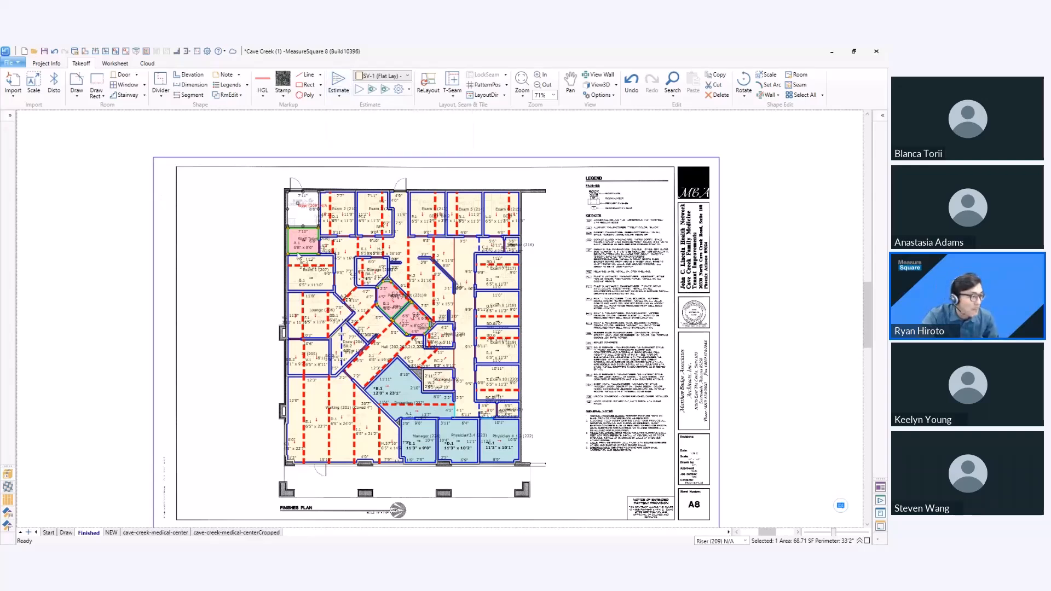
{"action": "scroll", "coordinate": [283, 356], "scroll_direction": "down", "scroll_amount": 1}
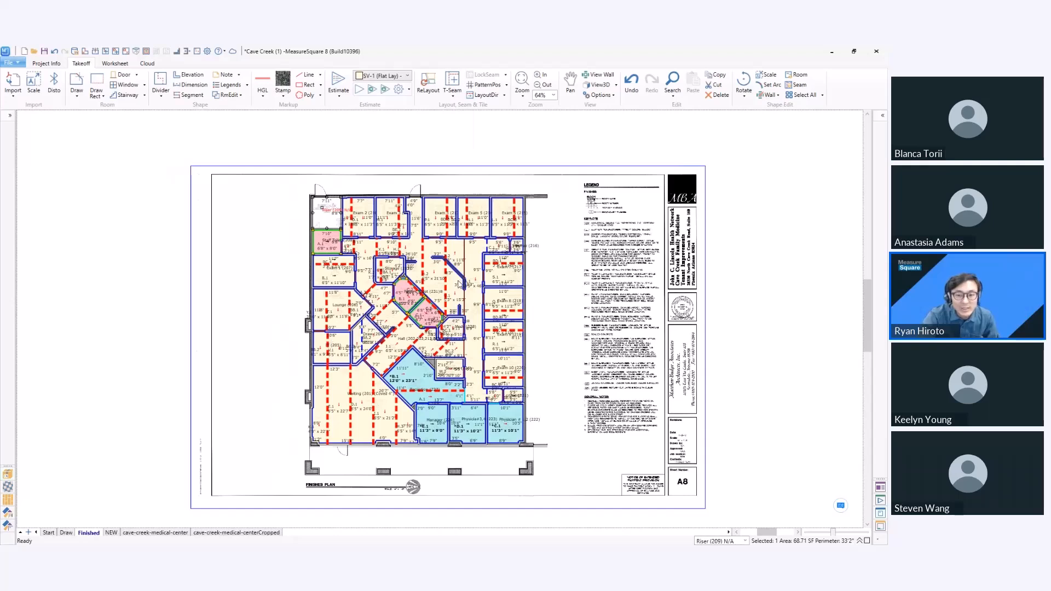
{"action": "left_click", "coordinate": [247, 85]}
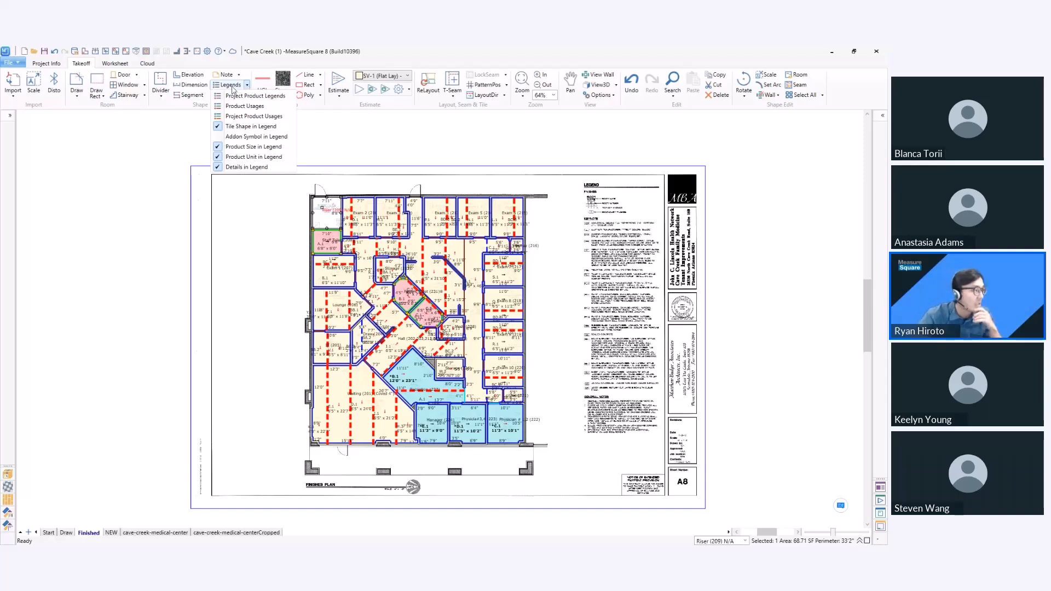
{"action": "left_click", "coordinate": [233, 87]}
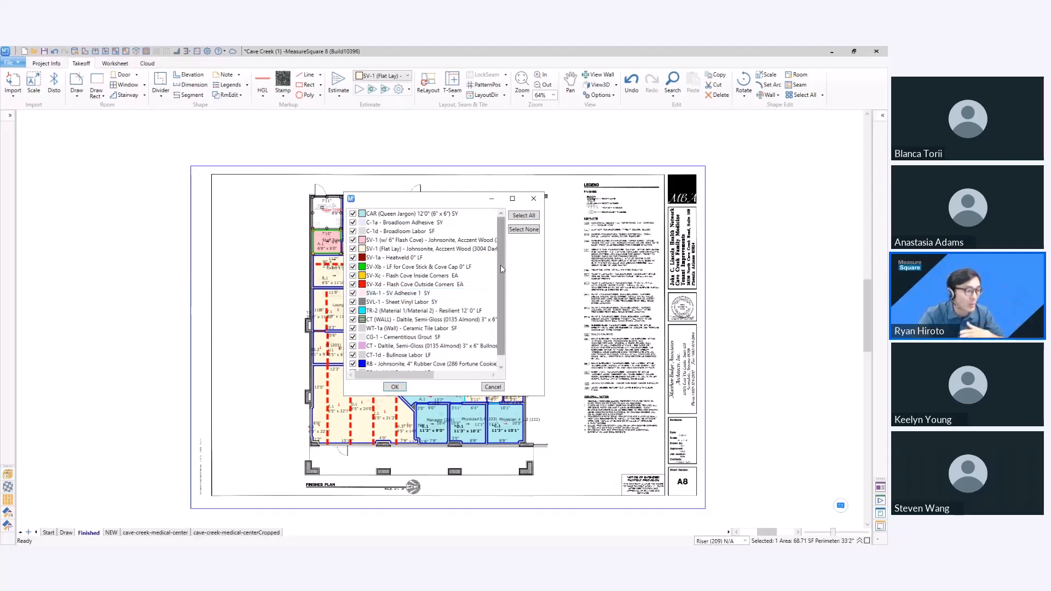
{"action": "left_click", "coordinate": [523, 229]}
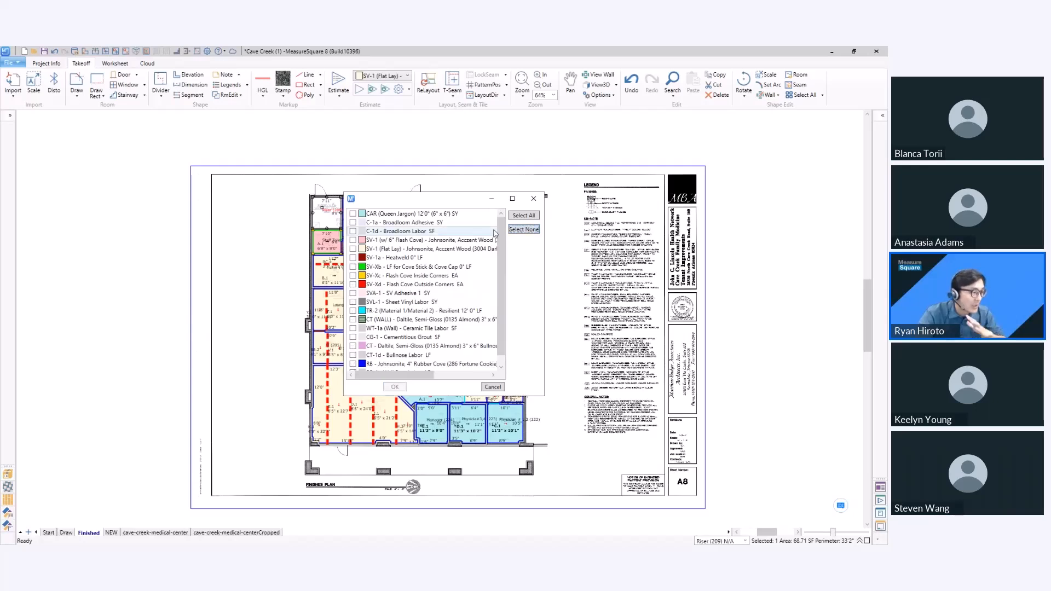
{"action": "left_click", "coordinate": [353, 213]}
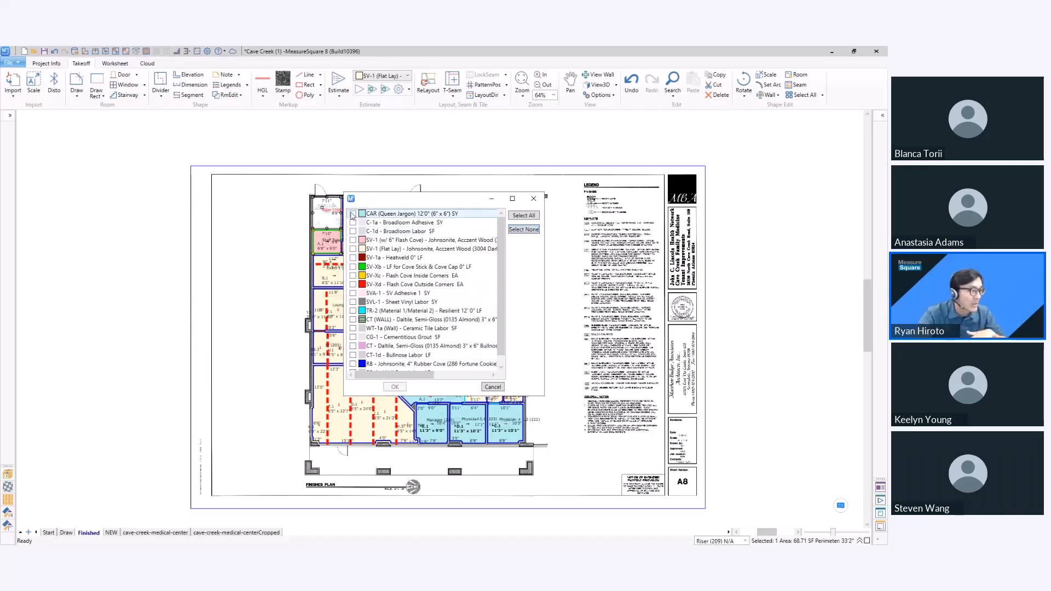
{"action": "left_click", "coordinate": [353, 249]}
{"action": "left_click", "coordinate": [351, 364]}
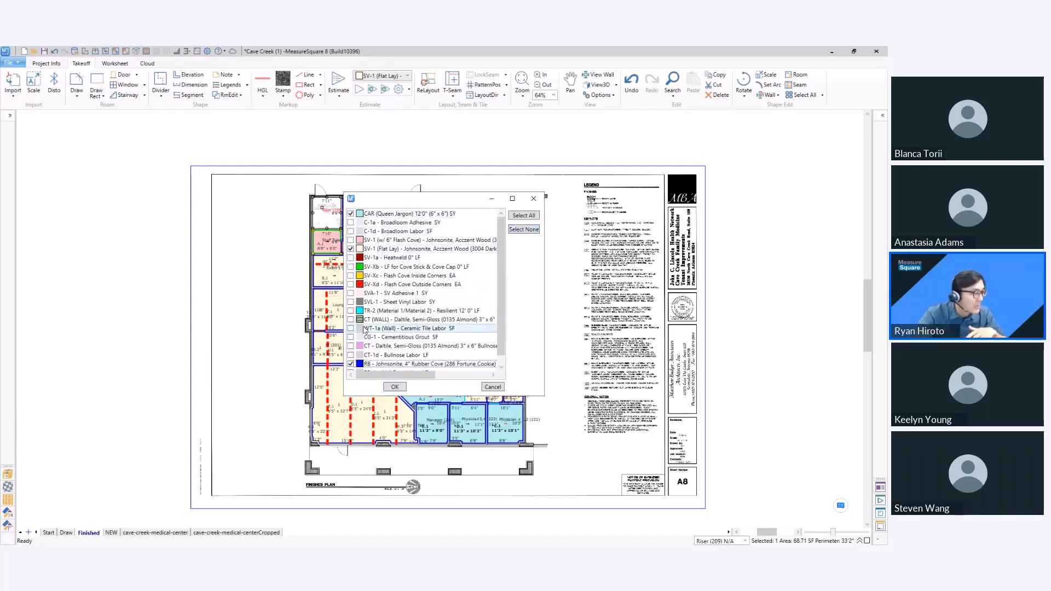
{"action": "left_click", "coordinate": [350, 240]}
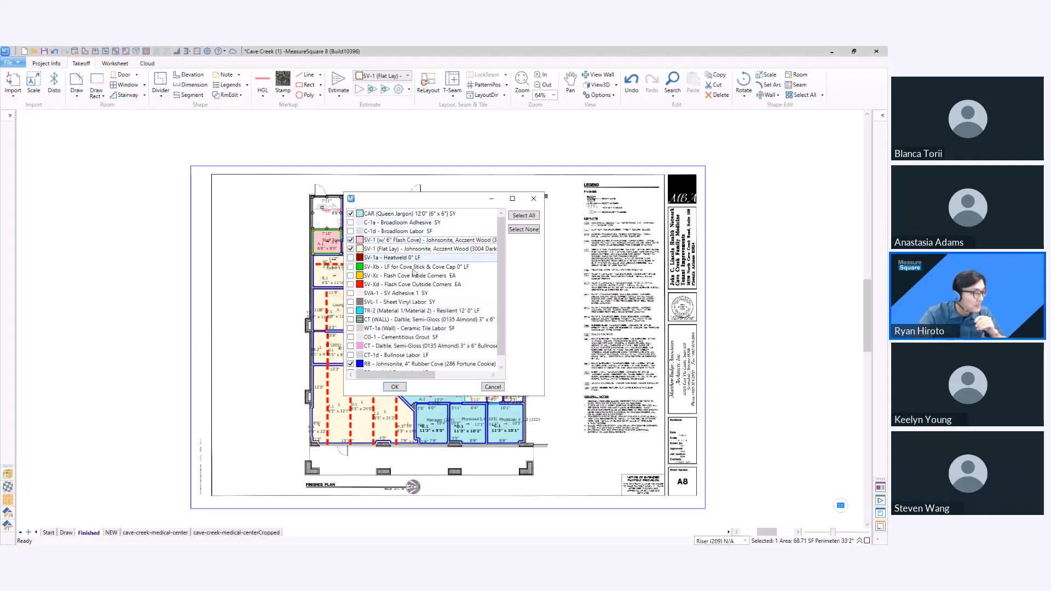
Place the product legend above the floor plan's upper-left corner, just outside the sheet, and select it
{"action": "left_click", "coordinate": [394, 386]}
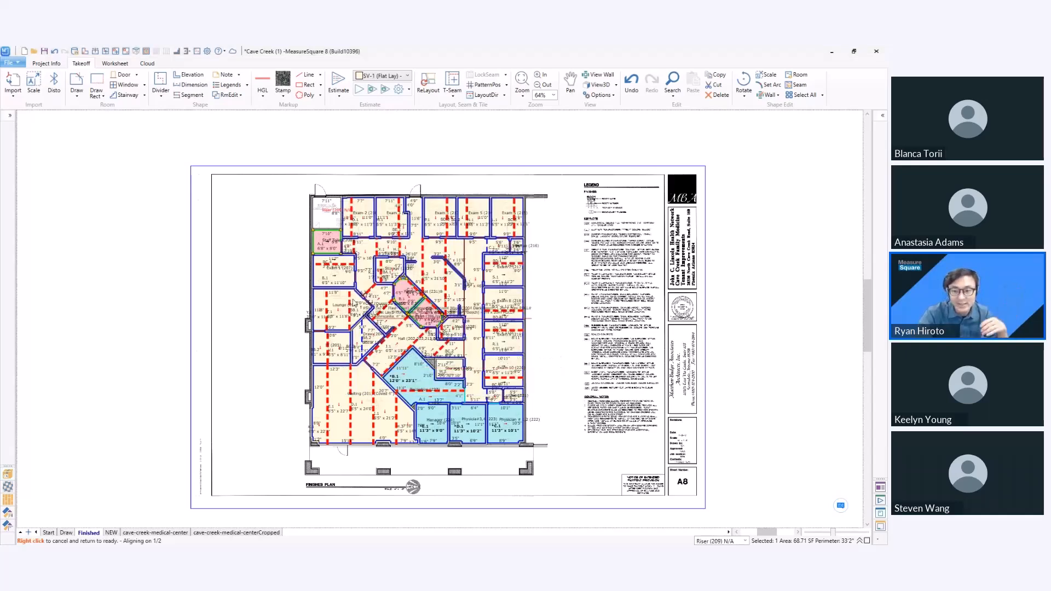
{"action": "left_click", "coordinate": [307, 153]}
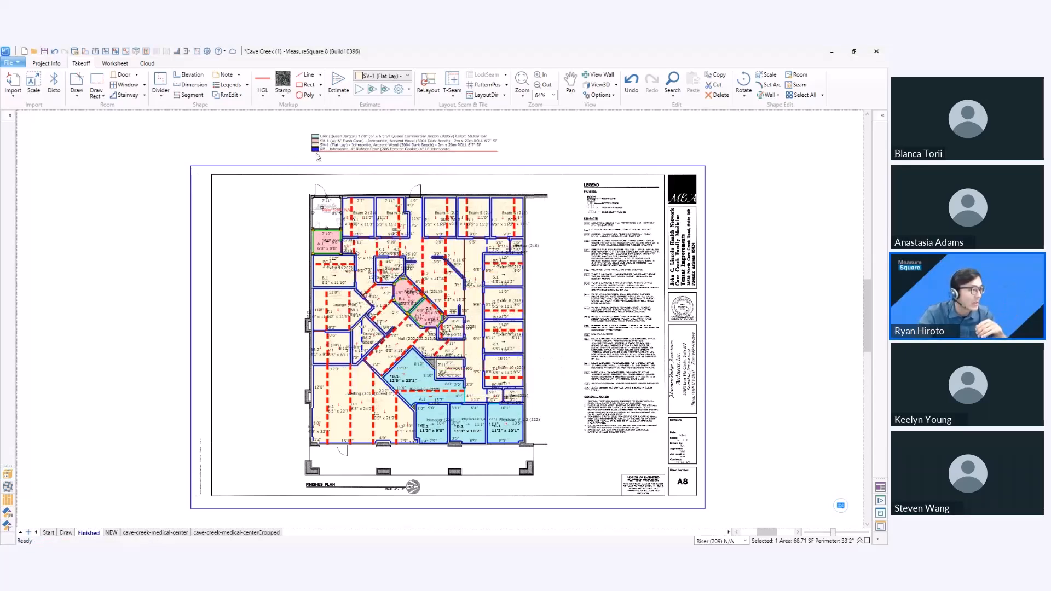
{"action": "scroll", "coordinate": [322, 161], "scroll_direction": "up", "scroll_amount": 1}
{"action": "middle_click_drag", "start_coordinate": [292, 138], "coordinate": [289, 246]}
{"action": "scroll", "coordinate": [293, 213], "scroll_direction": "up", "scroll_amount": 2}
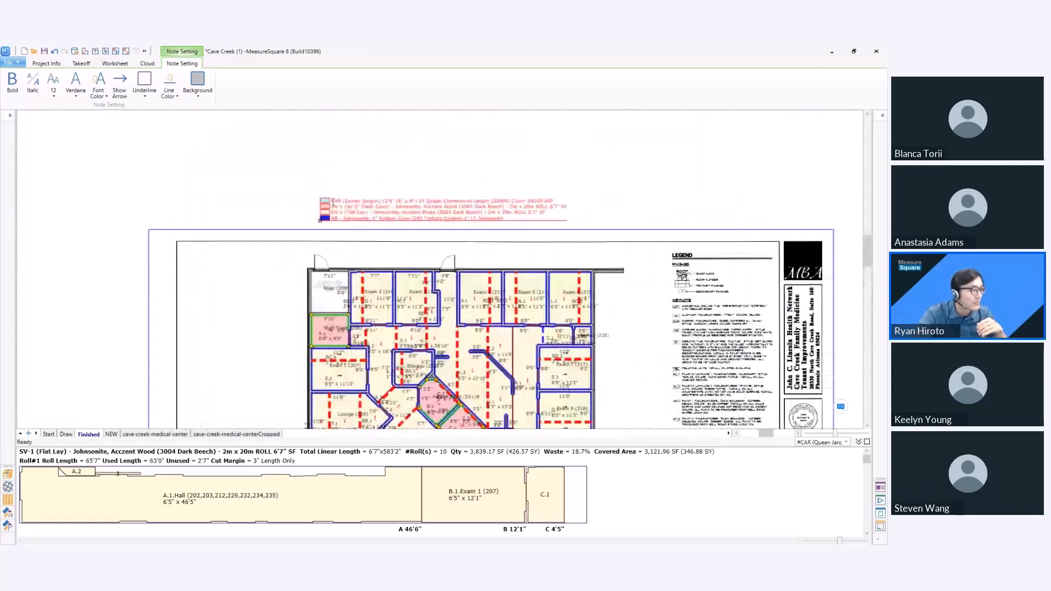
Collapse the roll cut layout below the floor plan and zoom out to the whole sheet
{"action": "left_click", "coordinate": [858, 442]}
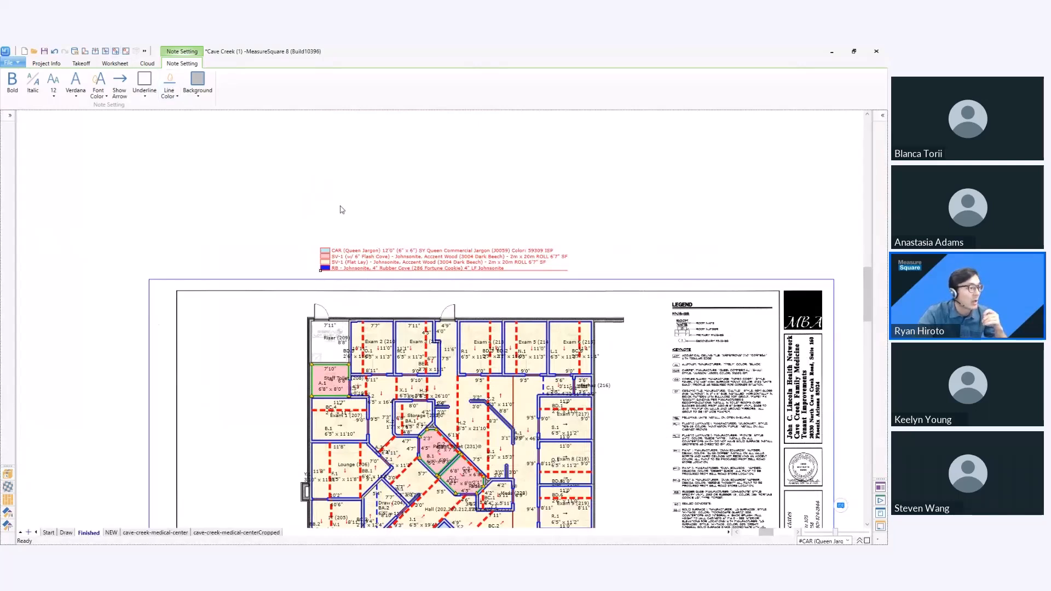
{"action": "scroll", "coordinate": [350, 211], "scroll_direction": "down", "scroll_amount": 2}
{"action": "scroll", "coordinate": [488, 262], "scroll_direction": "down", "scroll_amount": 1}
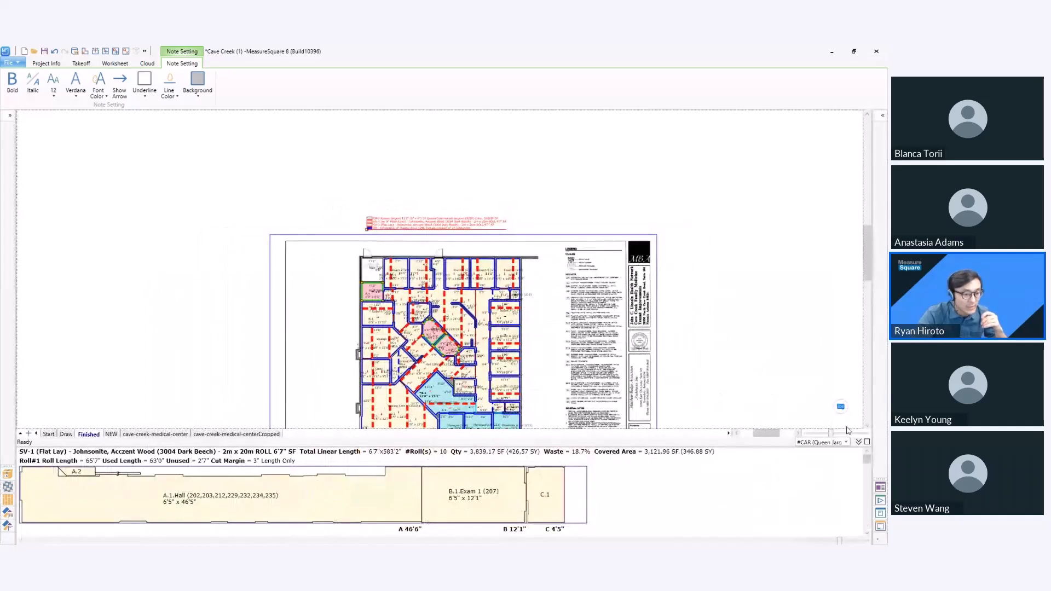
{"action": "left_click", "coordinate": [858, 443]}
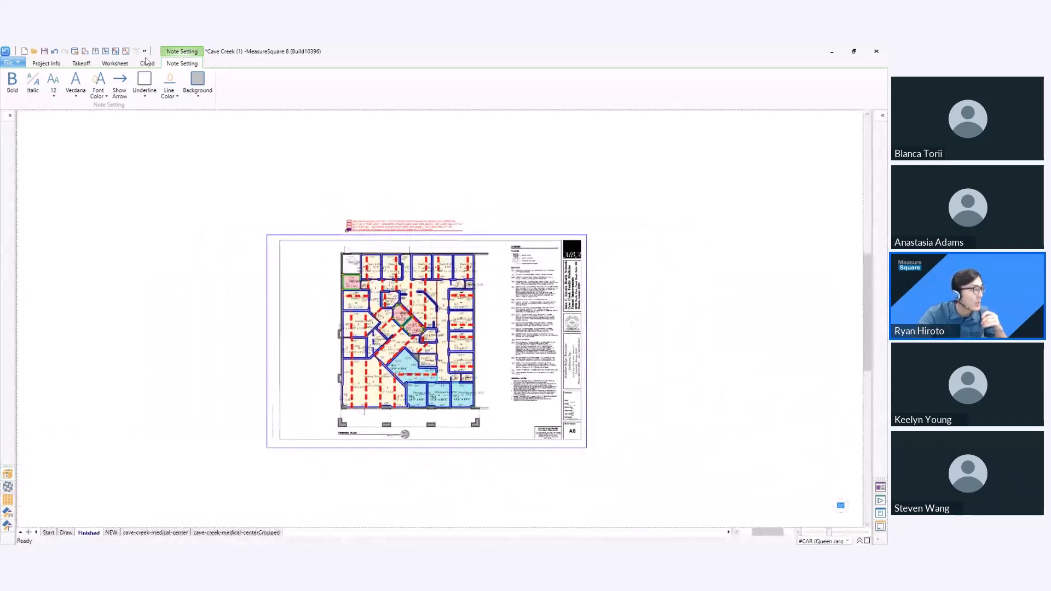
Inspect the takeoff as a rotated 3D model, then return to the 2D floor plan
{"action": "left_click", "coordinate": [114, 62]}
{"action": "left_click", "coordinate": [81, 63]}
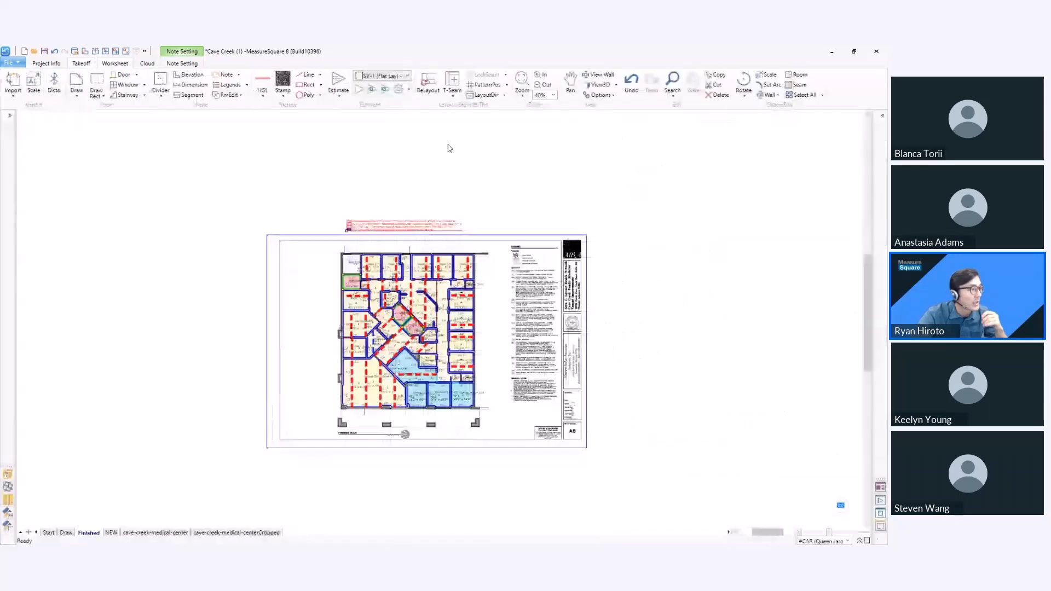
{"action": "left_click", "coordinate": [600, 84]}
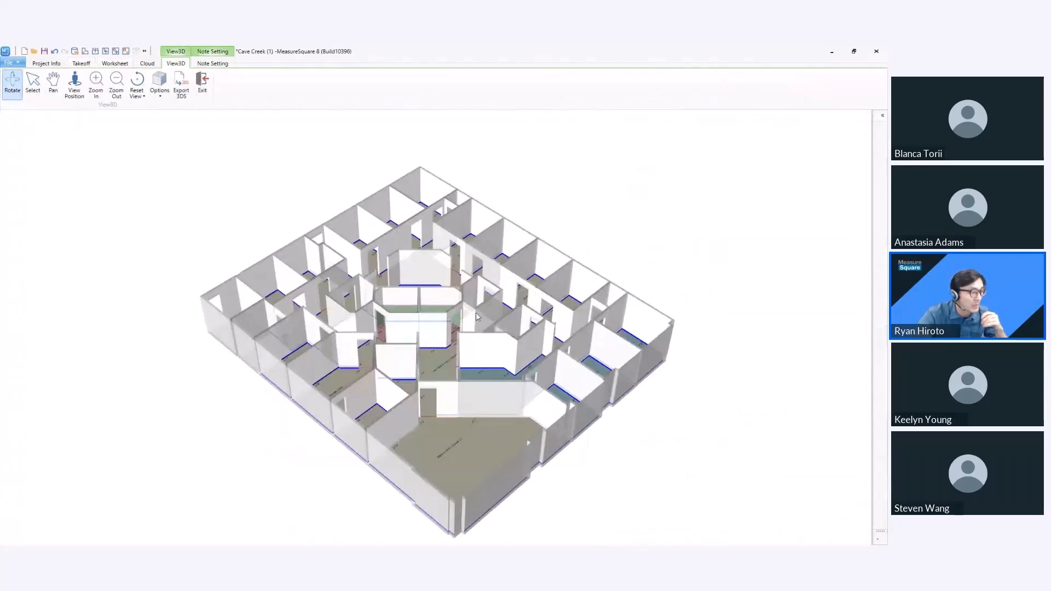
{"action": "left_click_drag", "start_coordinate": [301, 436], "coordinate": [432, 443]}
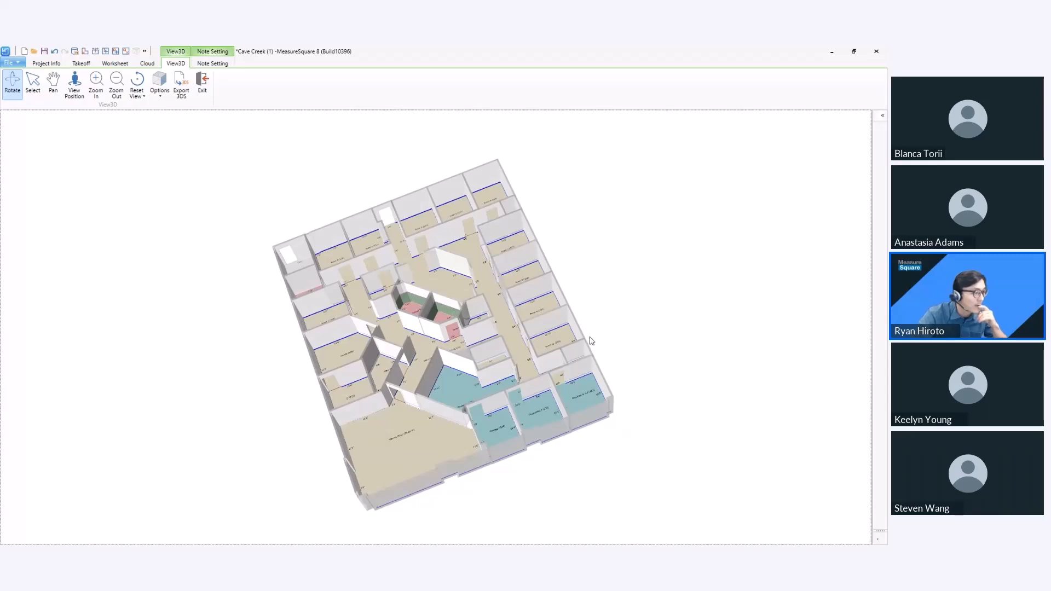
{"action": "left_click_drag", "start_coordinate": [589, 340], "coordinate": [595, 344]}
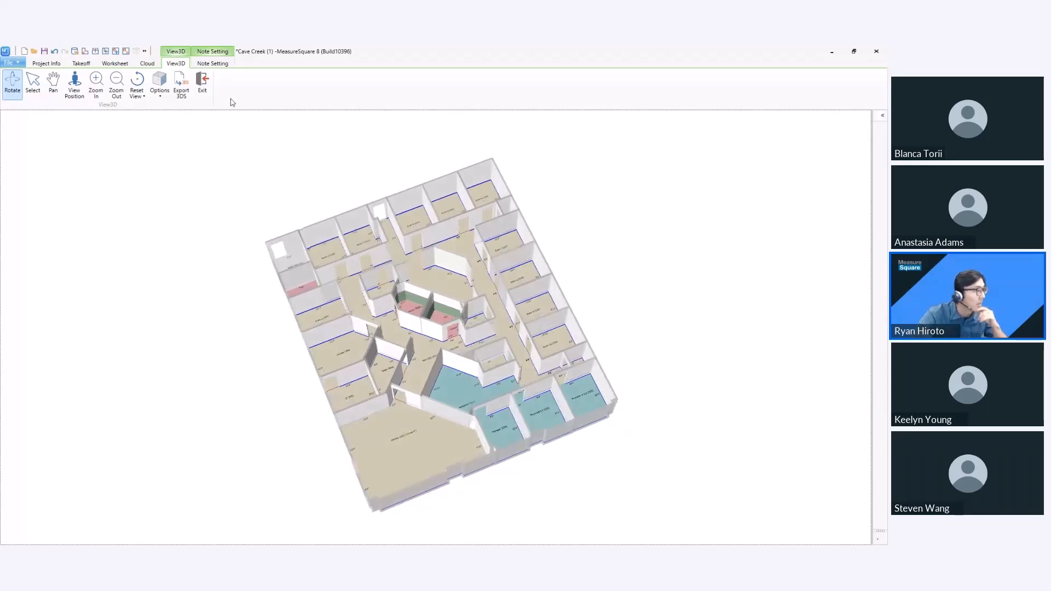
{"action": "left_click", "coordinate": [202, 82]}
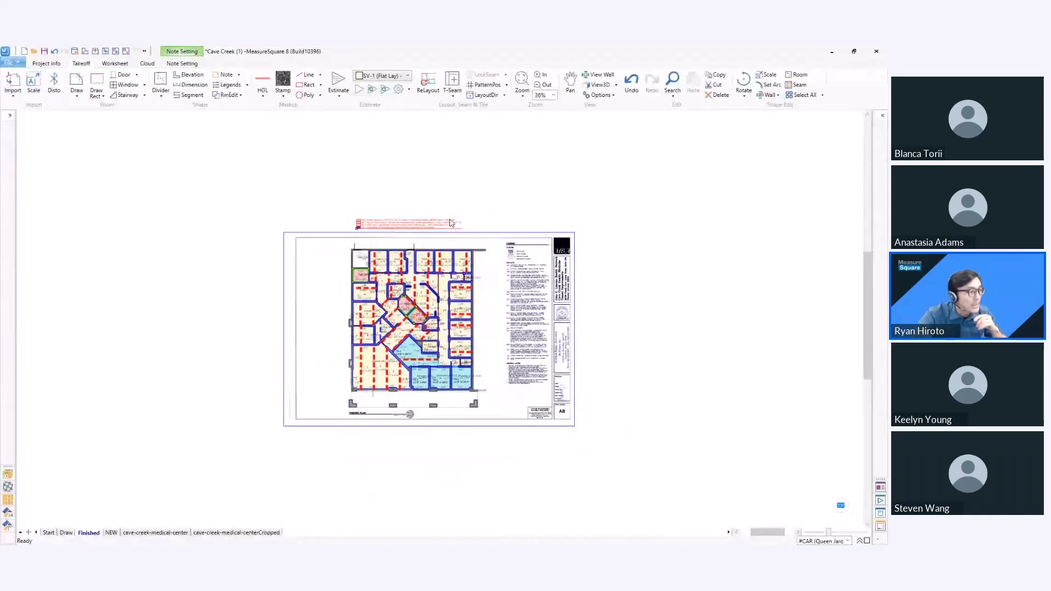
{"action": "scroll", "coordinate": [484, 279], "scroll_direction": "up", "scroll_amount": 1}
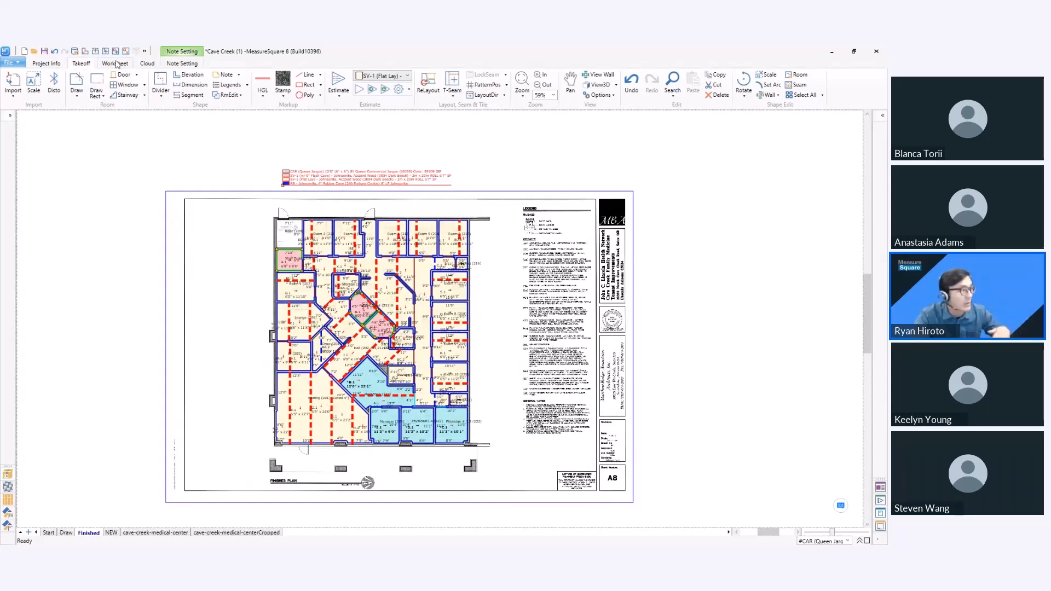
In the Proposal 1 worksheet, move the Net Area column ahead of Extra Info and review the list of selectable columns
{"action": "left_click", "coordinate": [115, 63]}
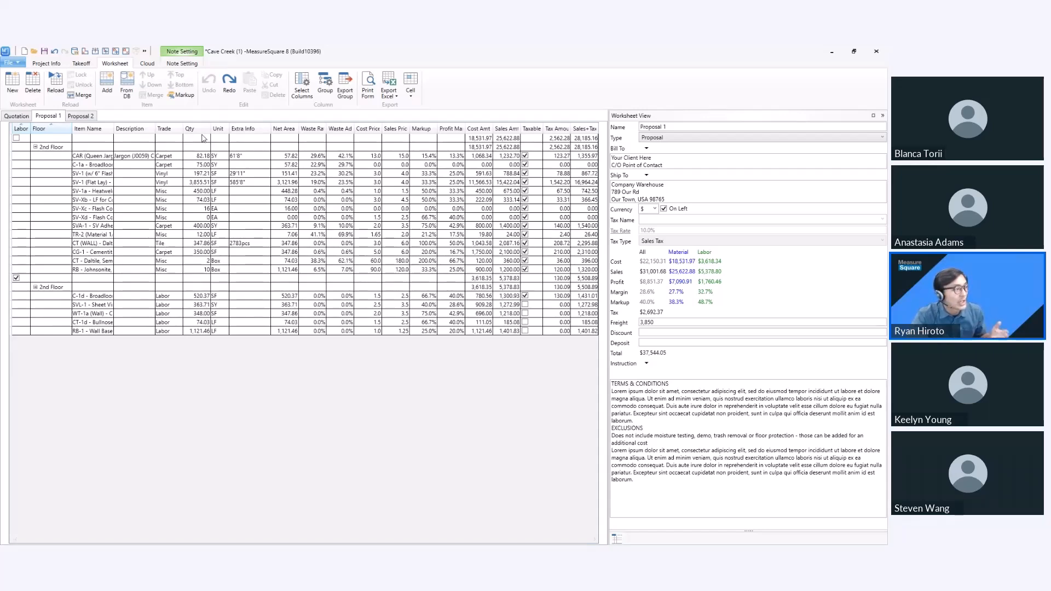
{"action": "left_click_drag", "start_coordinate": [280, 130], "coordinate": [236, 131]}
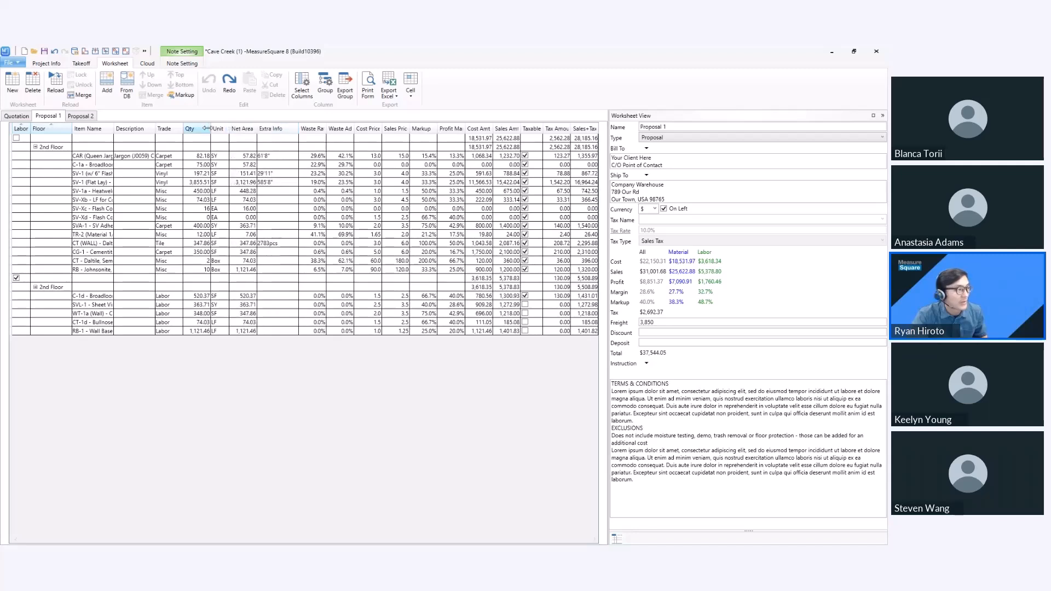
{"action": "right_click", "coordinate": [318, 128]}
{"action": "left_click", "coordinate": [371, 157]}
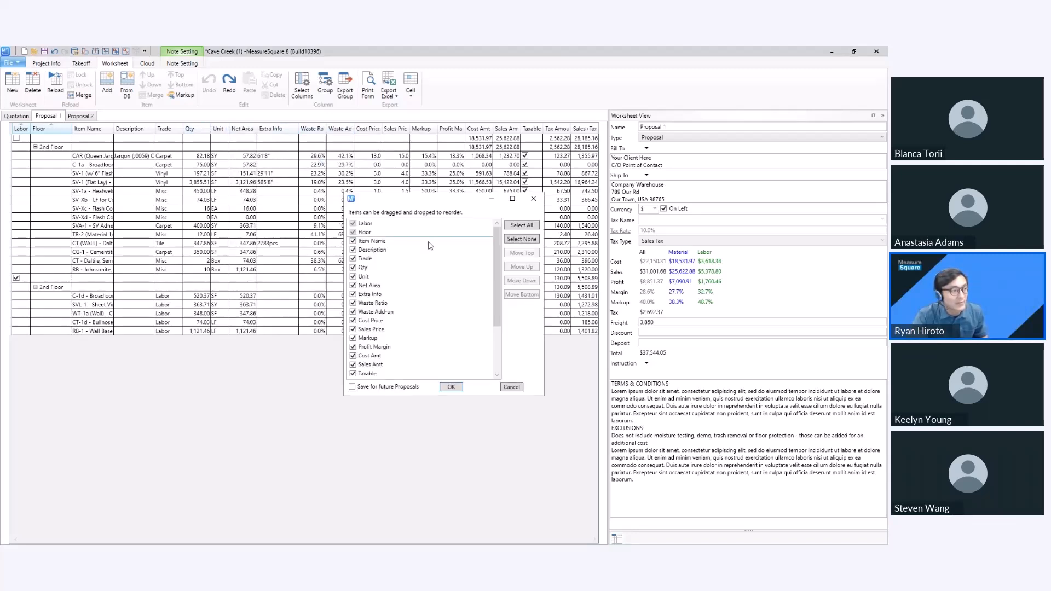
{"action": "left_click_drag", "start_coordinate": [493, 264], "coordinate": [493, 319]}
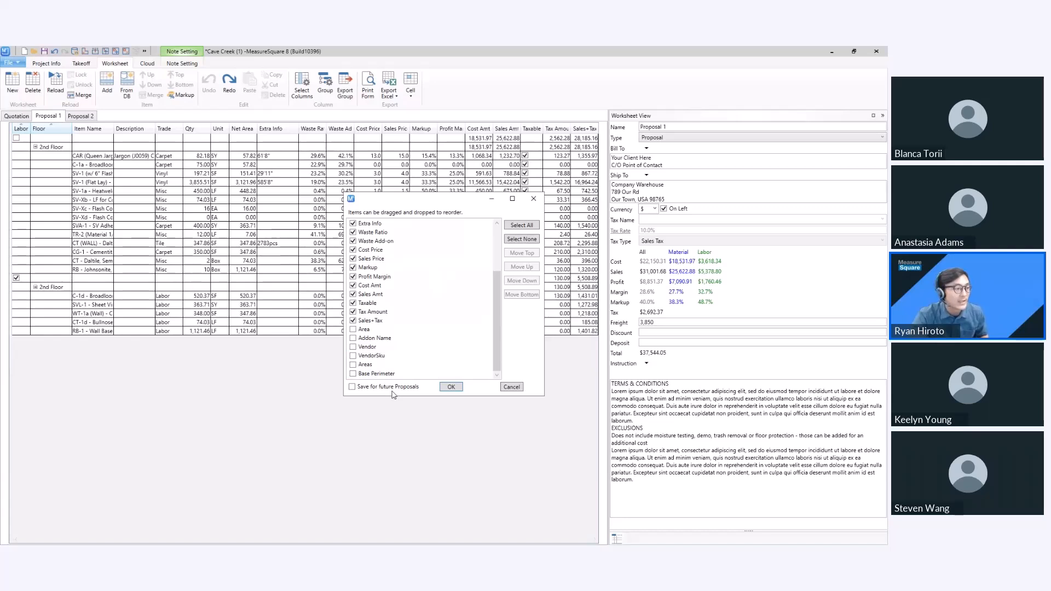
{"action": "left_click", "coordinate": [533, 200]}
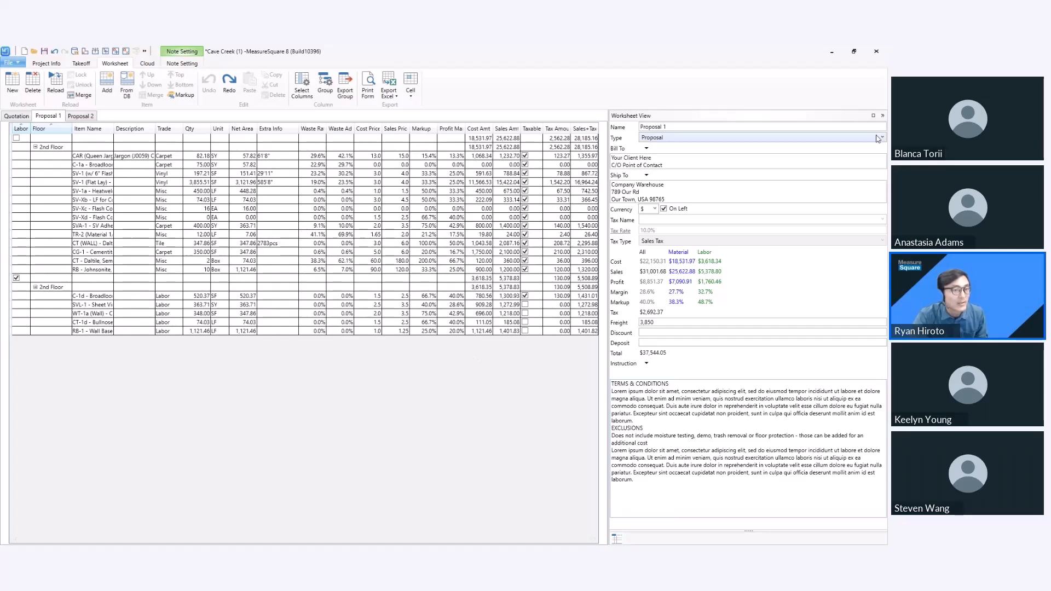
Close the worksheet details and limit the printout to the Finished tab and the Proposal 1 worksheet
{"action": "left_click", "coordinate": [882, 115]}
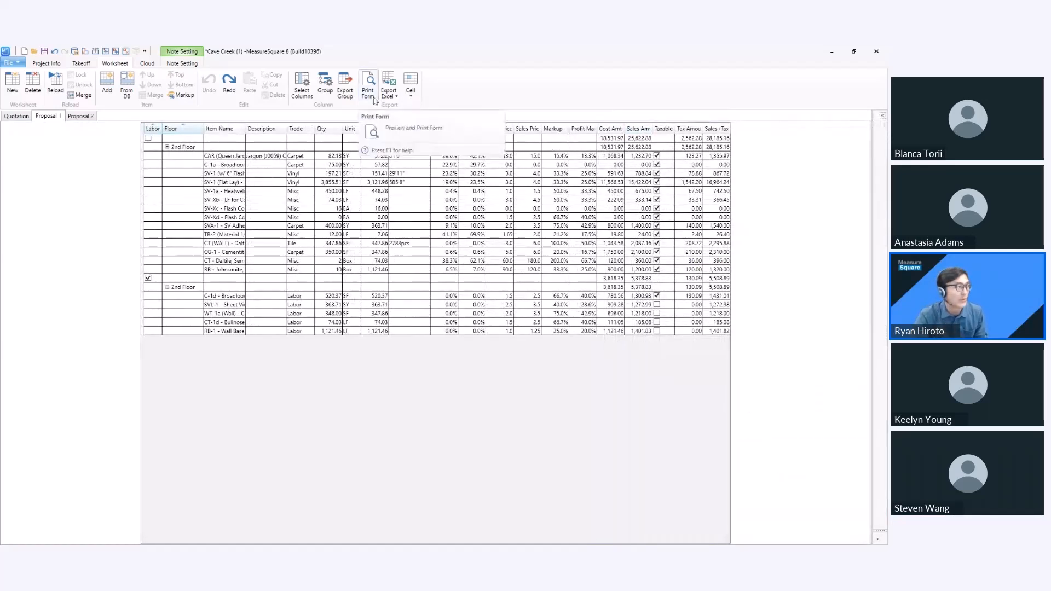
{"action": "left_click", "coordinate": [16, 64]}
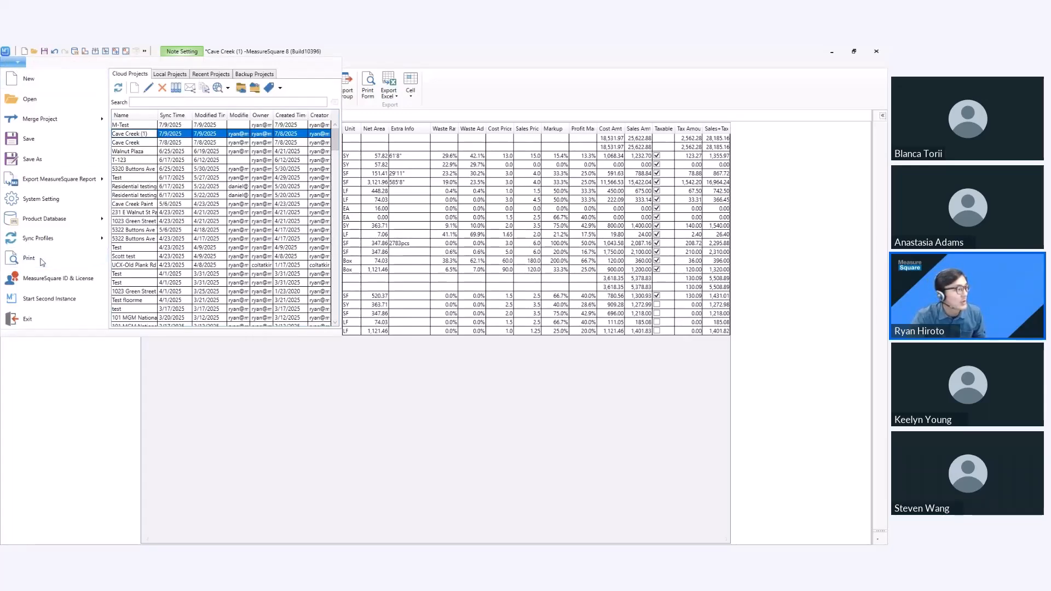
{"action": "key", "text": "Escape"}
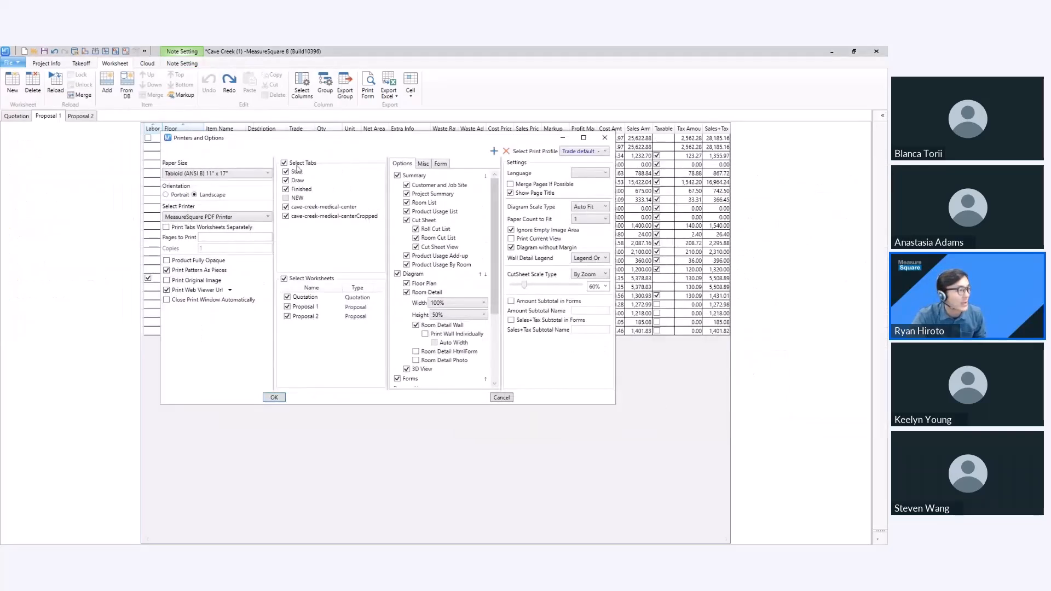
{"action": "left_click", "coordinate": [284, 163]}
{"action": "left_click", "coordinate": [286, 189]}
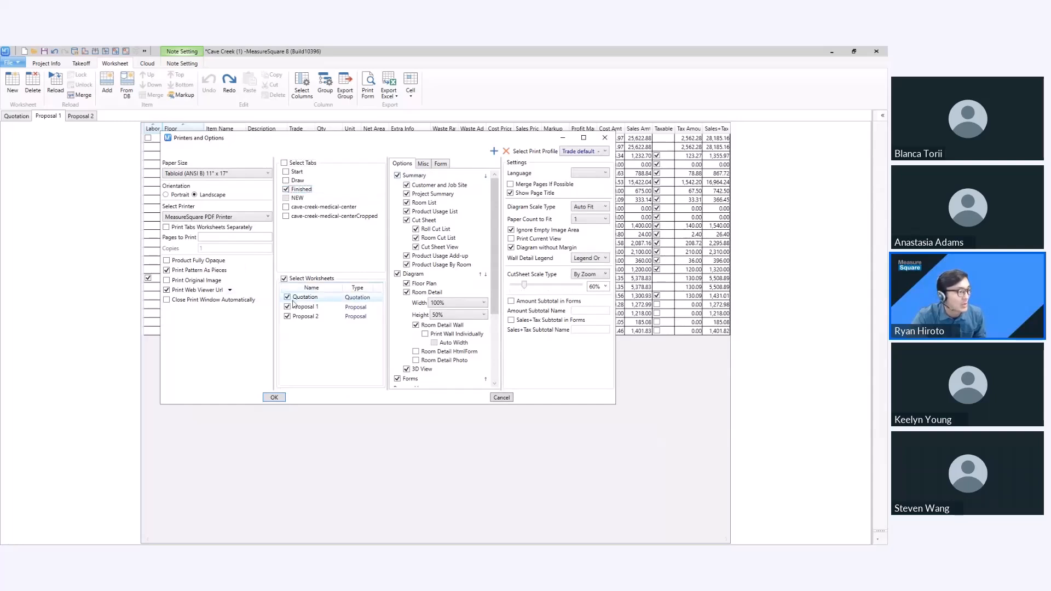
{"action": "left_click", "coordinate": [284, 279]}
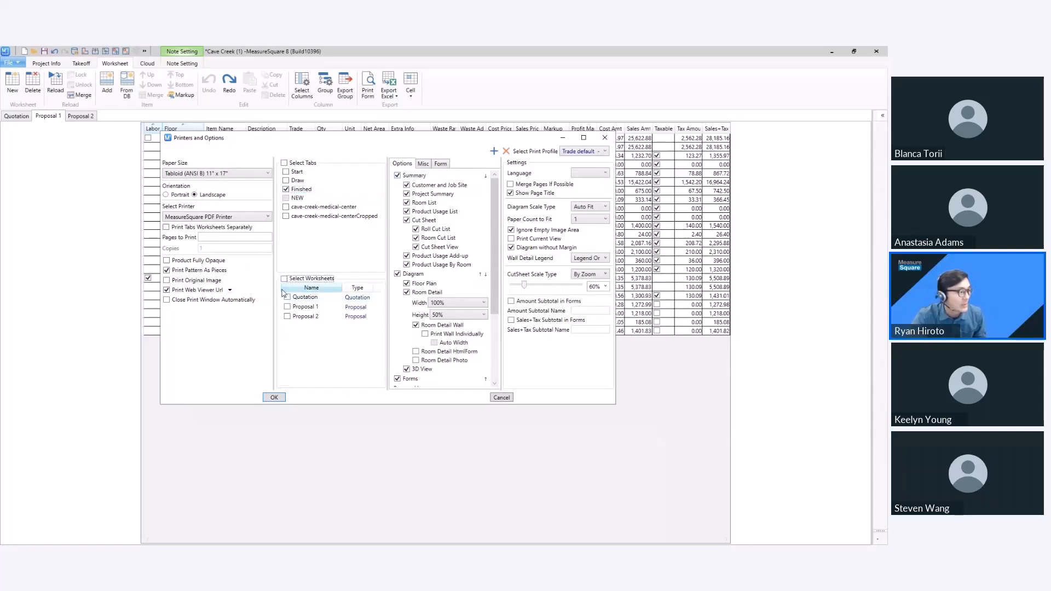
{"action": "left_click", "coordinate": [287, 307]}
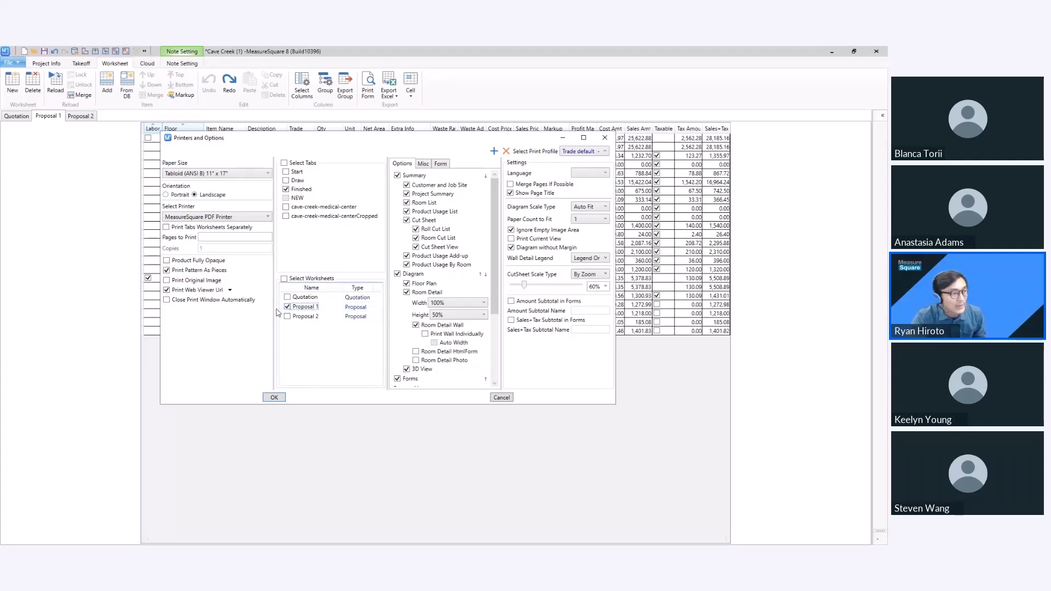
Check the available print profiles, keep Trade default, and generate the print preview in a maximized window
{"action": "left_click", "coordinate": [595, 152]}
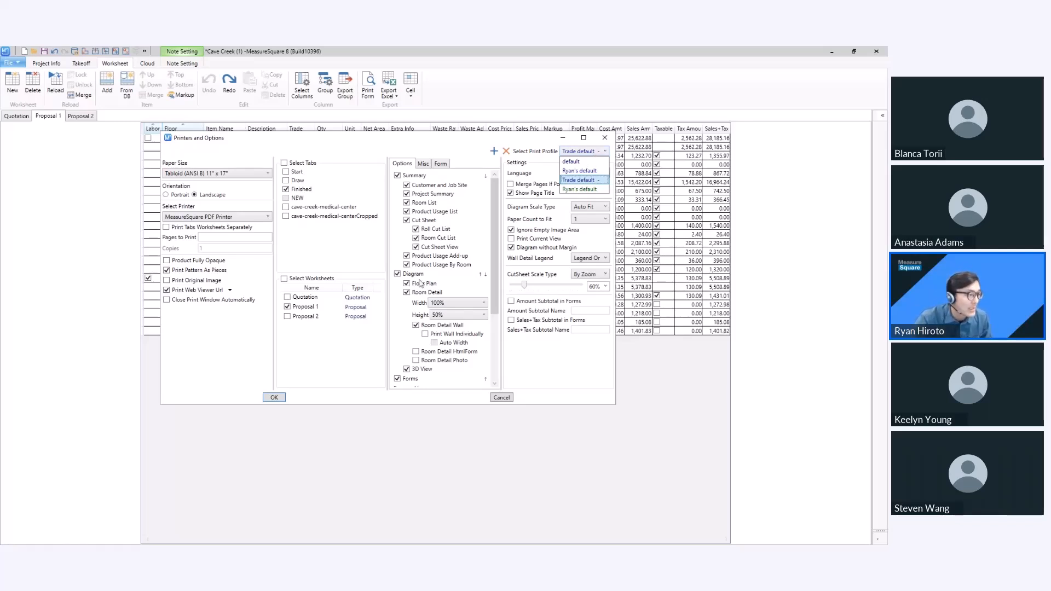
{"action": "left_click", "coordinate": [505, 225]}
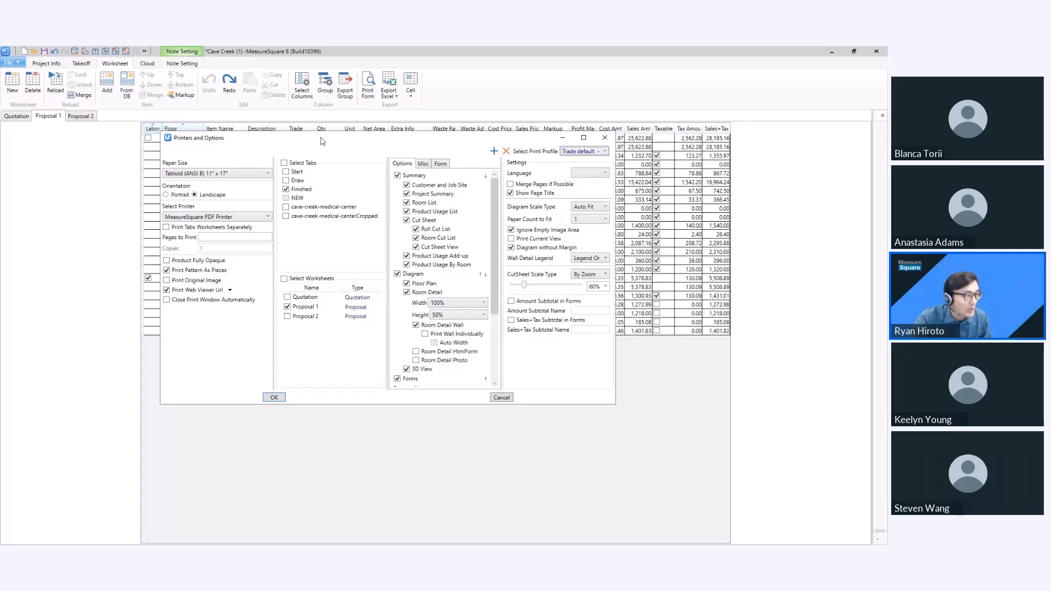
{"action": "left_click", "coordinate": [281, 400]}
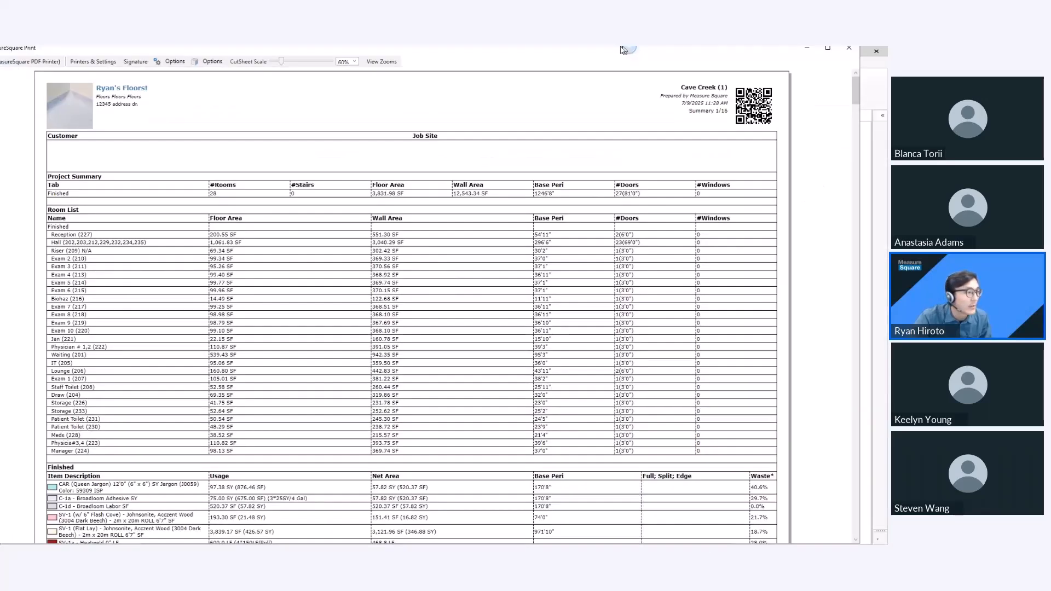
{"action": "double_click", "coordinate": [622, 50]}
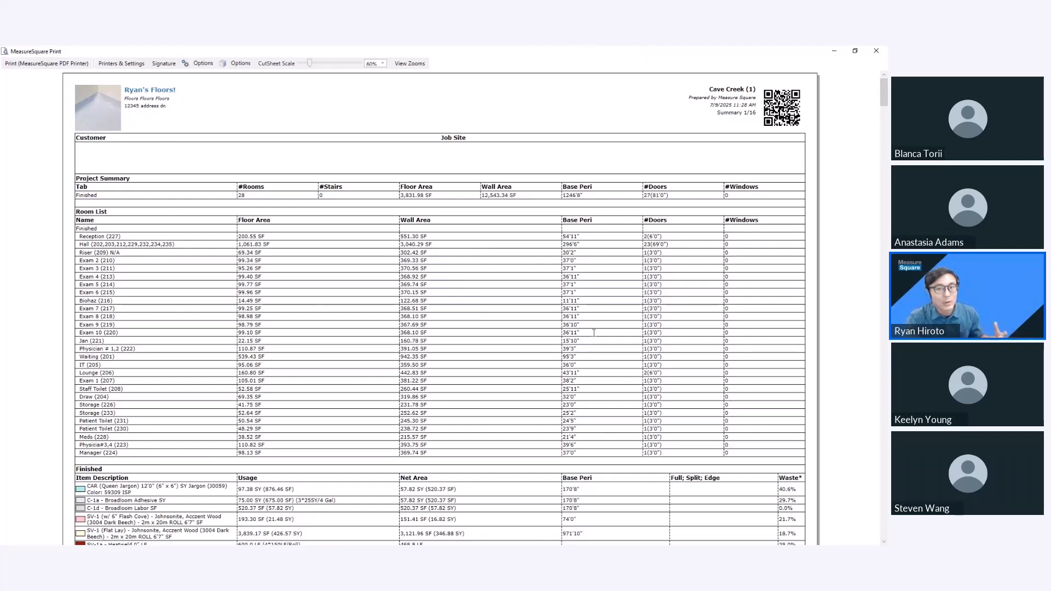
Review the report's room list, product usage, roll cut list and the finished floor plan page with its product legend
{"action": "scroll", "coordinate": [401, 263], "scroll_direction": "down", "scroll_amount": 3}
{"action": "scroll", "coordinate": [401, 263], "scroll_direction": "down", "scroll_amount": 5}
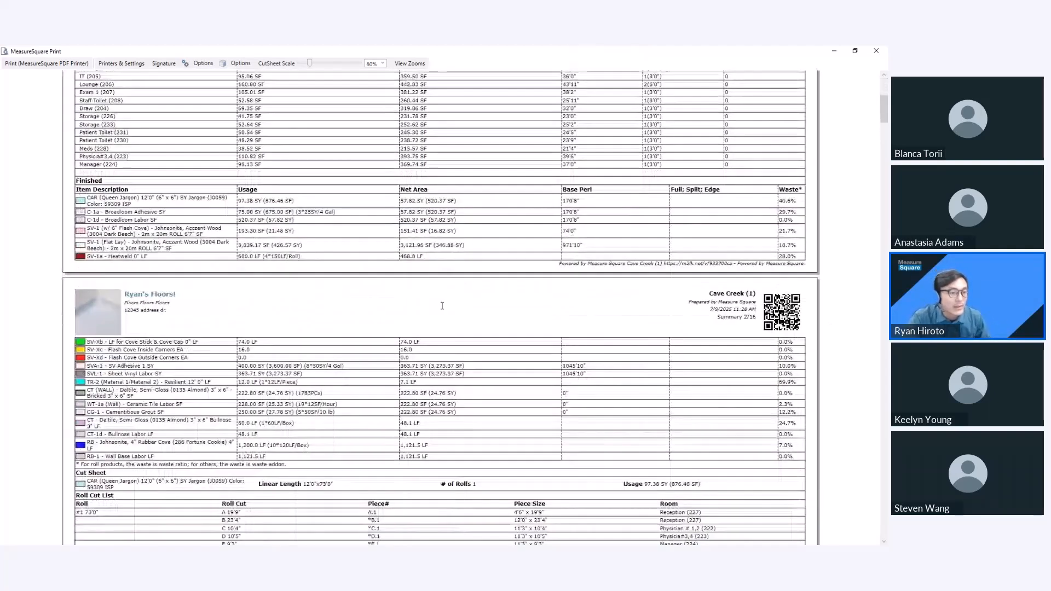
{"action": "left_click_drag", "start_coordinate": [885, 112], "coordinate": [862, 386]}
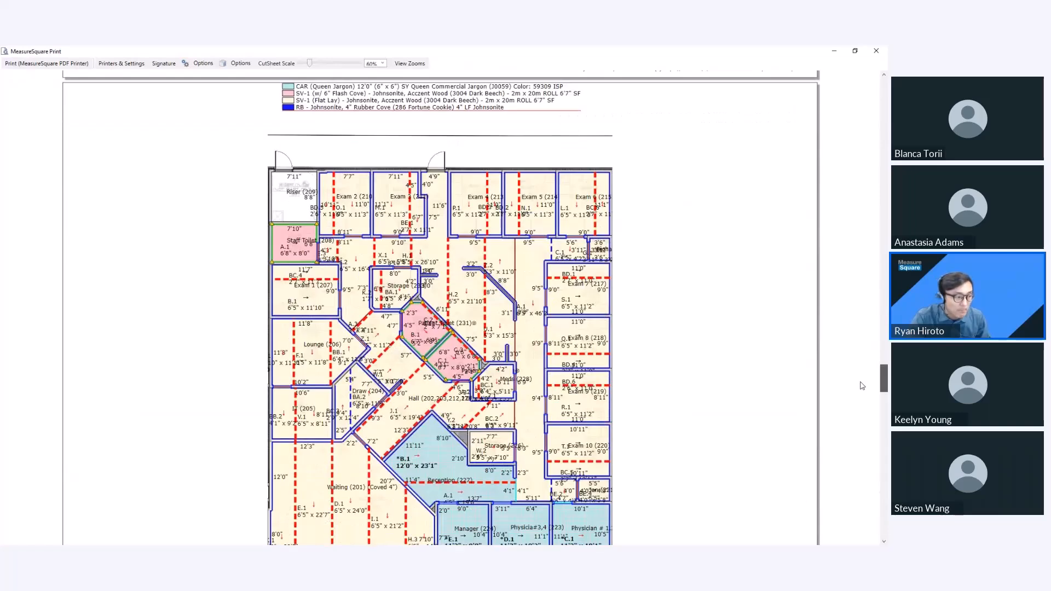
Examine the room detail pages for Patient Toilet (230) and Patient Toilet (231), including their product lists and wall elevations
{"action": "scroll", "coordinate": [862, 386], "scroll_direction": "down", "scroll_amount": 5}
{"action": "scroll", "coordinate": [797, 383], "scroll_direction": "down", "scroll_amount": 5}
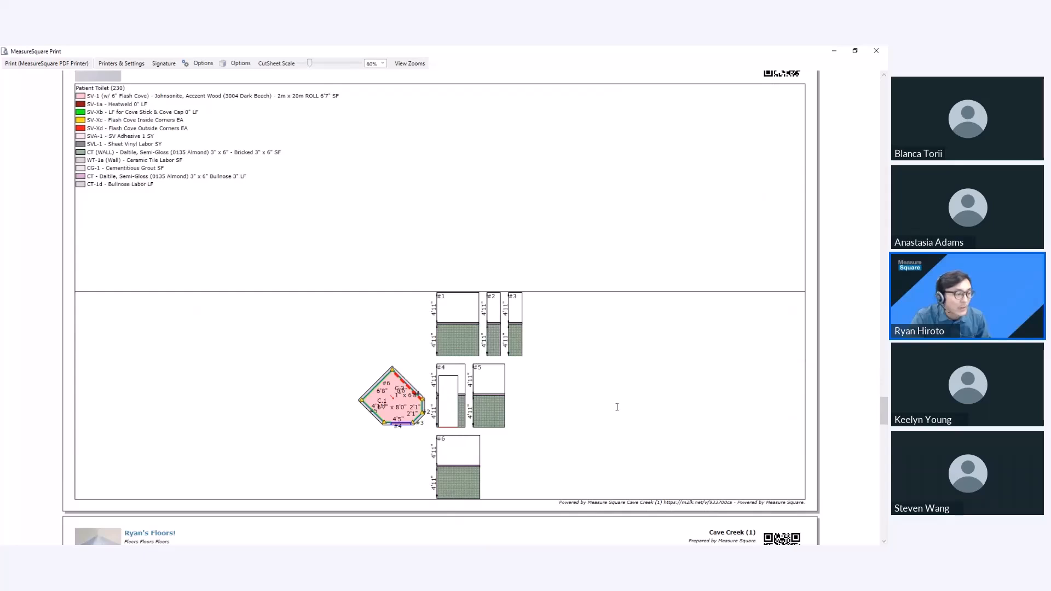
{"action": "scroll", "coordinate": [614, 406], "scroll_direction": "down", "scroll_amount": 1}
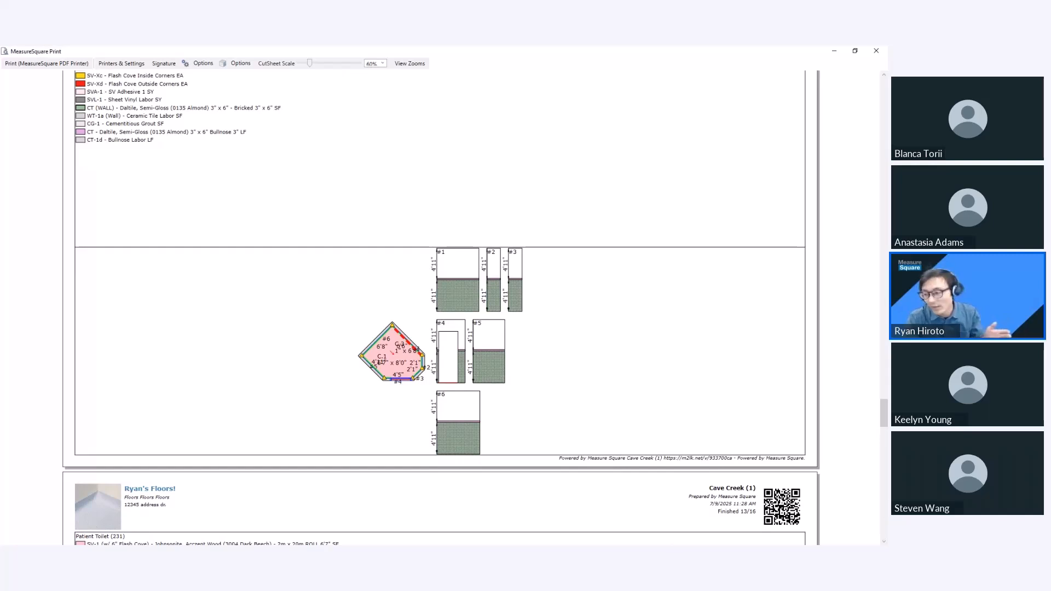
{"action": "scroll", "coordinate": [661, 333], "scroll_direction": "down", "scroll_amount": 1}
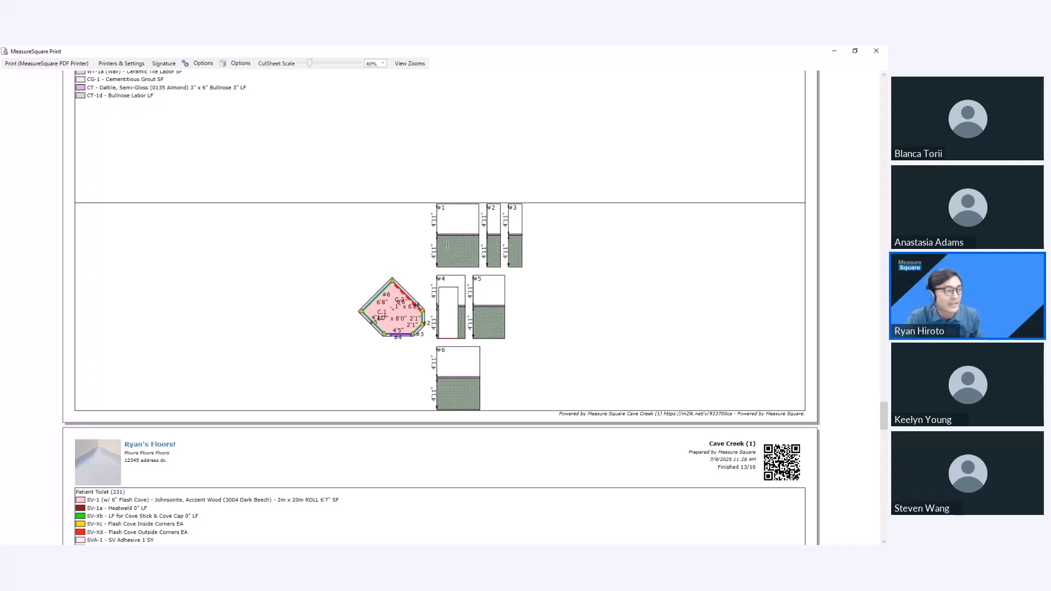
{"action": "scroll", "coordinate": [448, 241], "scroll_direction": "up", "scroll_amount": 2}
{"action": "scroll", "coordinate": [440, 228], "scroll_direction": "down", "scroll_amount": 1}
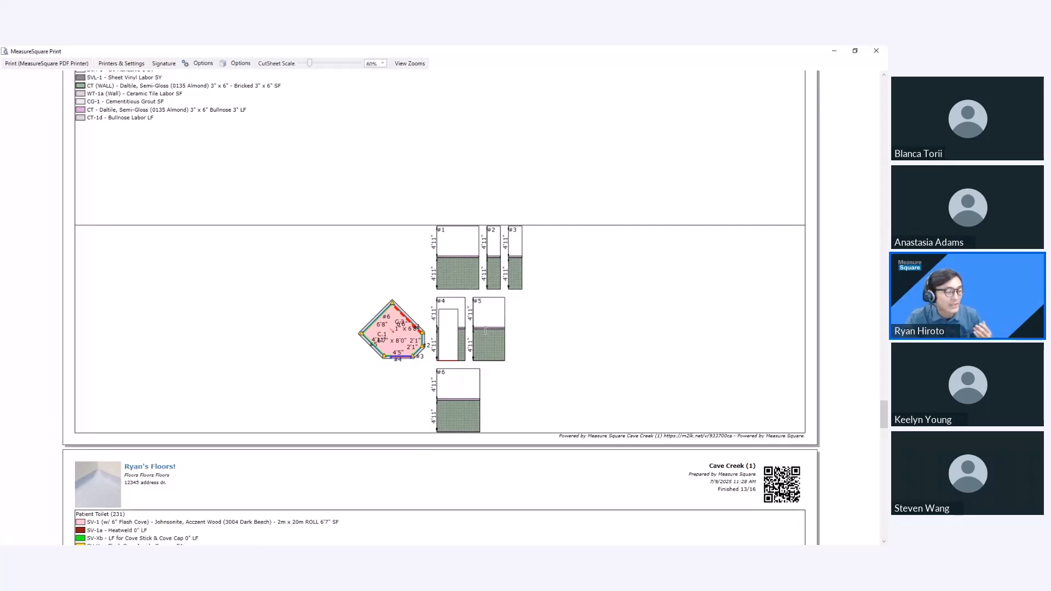
{"action": "scroll", "coordinate": [506, 348], "scroll_direction": "down", "scroll_amount": 4}
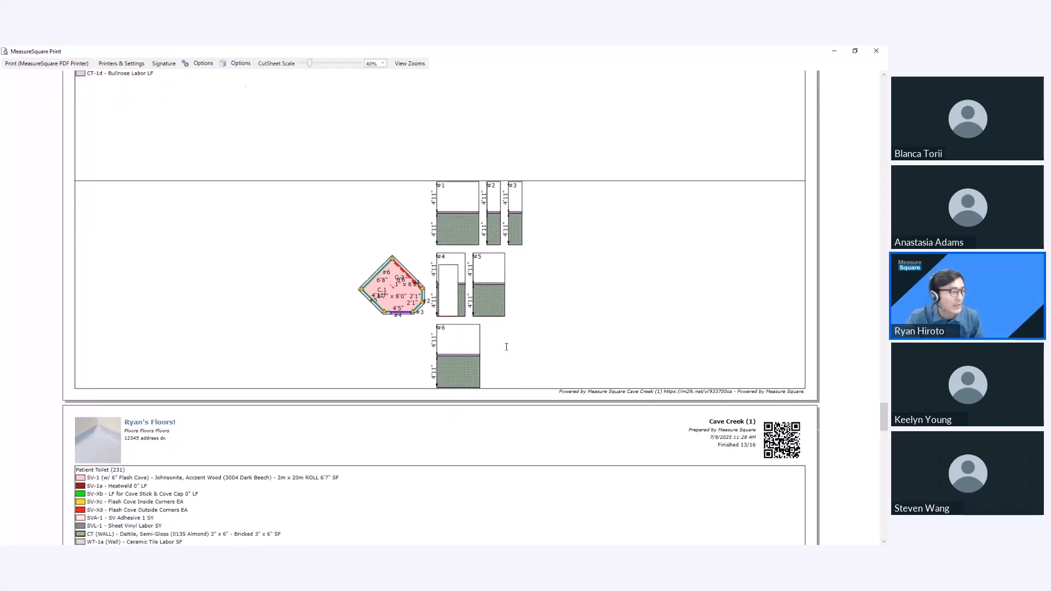
{"action": "scroll", "coordinate": [507, 346], "scroll_direction": "down", "scroll_amount": 10}
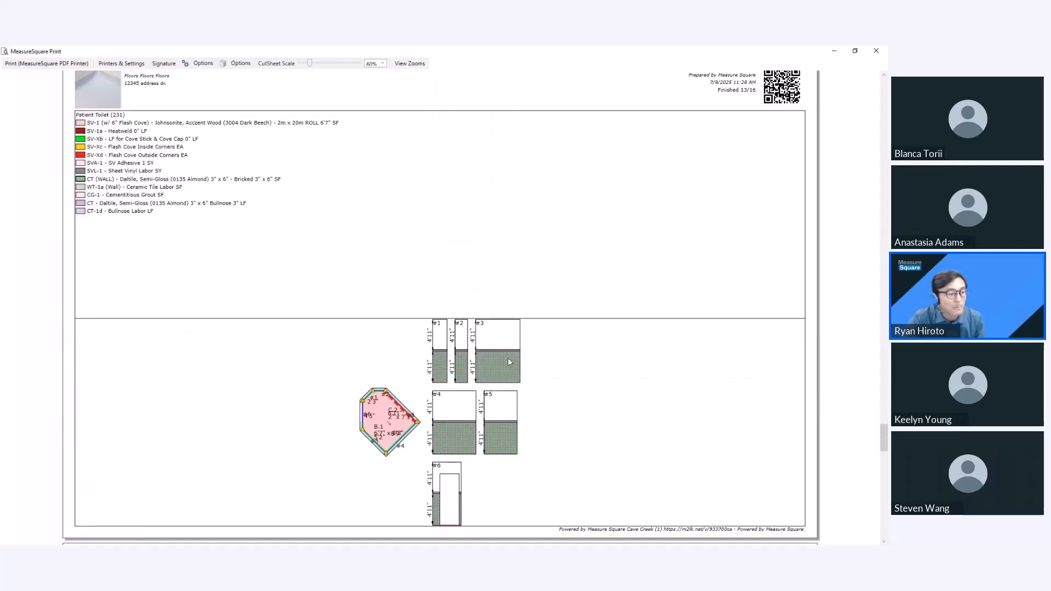
{"action": "scroll", "coordinate": [520, 367], "scroll_direction": "down", "scroll_amount": 5}
Examine the Proposal 1 pages, covering labor, material pricing, totals, terms and the customer approval section
{"action": "left_click_drag", "start_coordinate": [882, 442], "coordinate": [871, 497]}
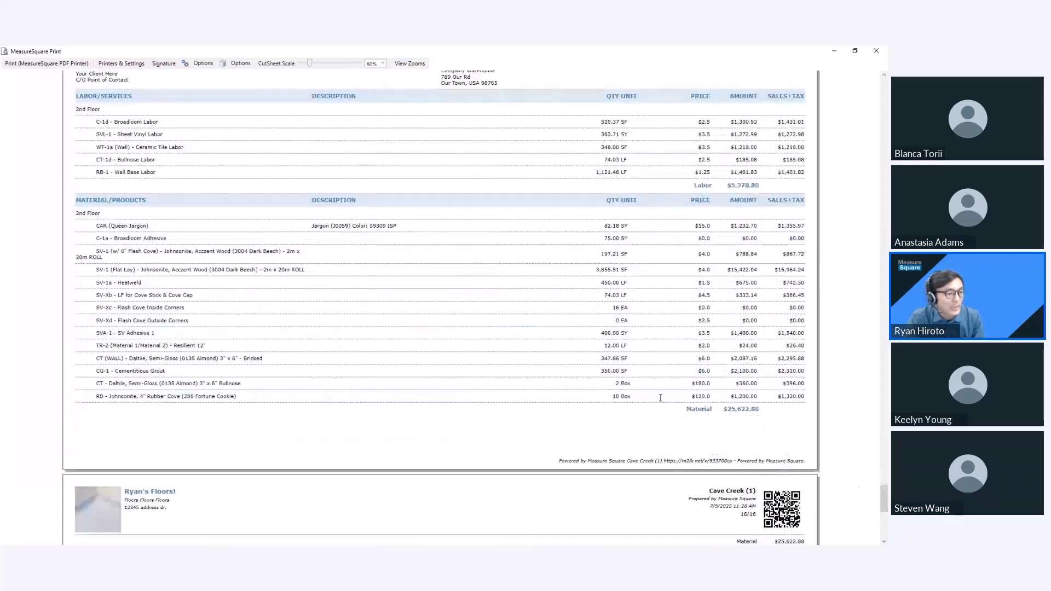
{"action": "scroll", "coordinate": [656, 397], "scroll_direction": "down", "scroll_amount": 6}
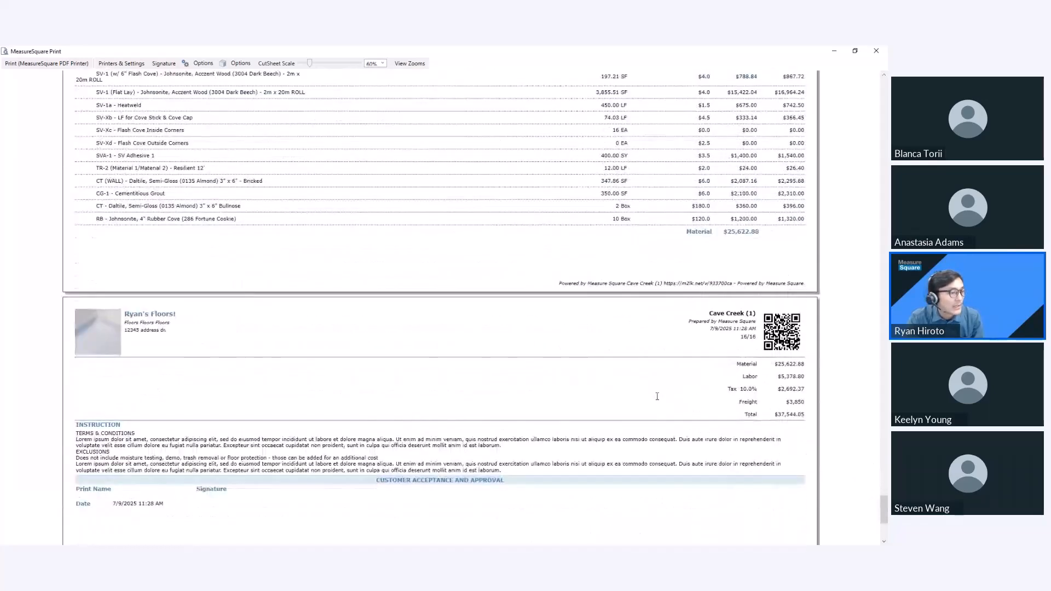
{"action": "scroll", "coordinate": [656, 397], "scroll_direction": "up", "scroll_amount": 6}
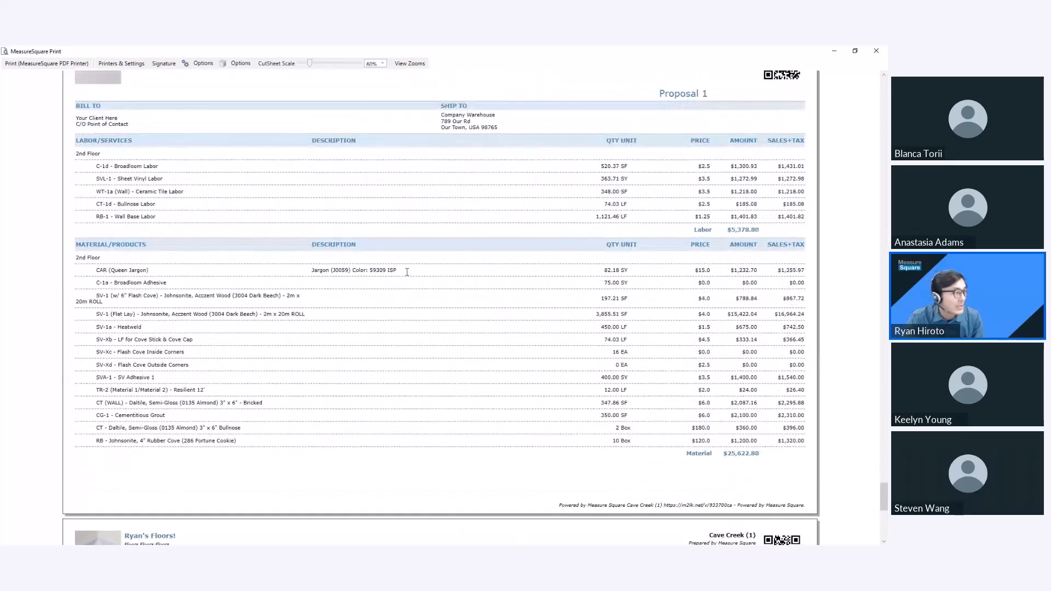
Hide the Price, Amount and Sales+Tax columns from the printed proposal in the print form settings
{"action": "left_click", "coordinate": [121, 63]}
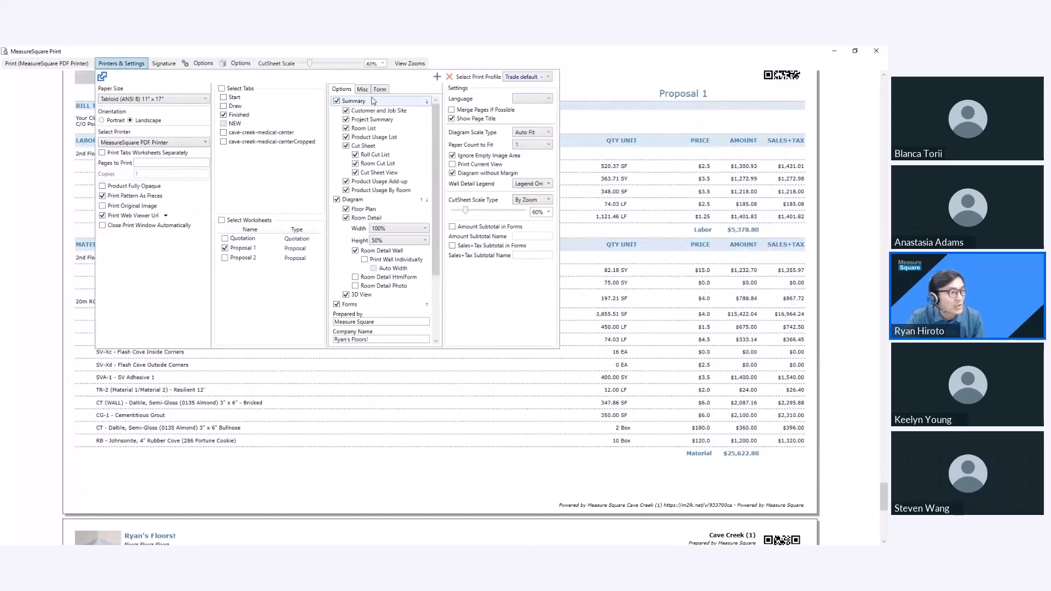
{"action": "left_click", "coordinate": [380, 90]}
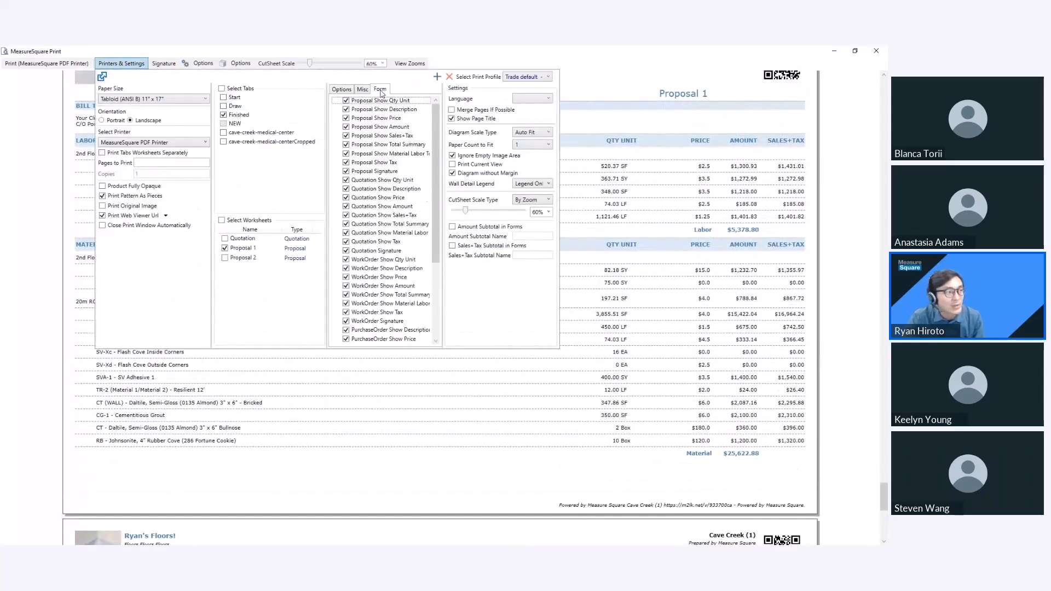
{"action": "left_click", "coordinate": [346, 110]}
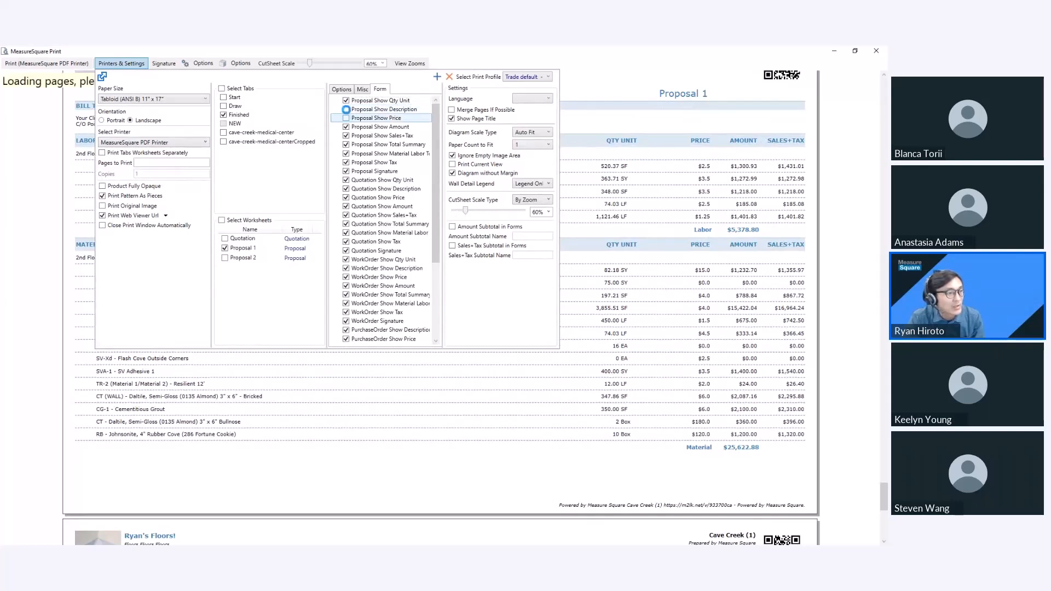
{"action": "left_click", "coordinate": [345, 126]}
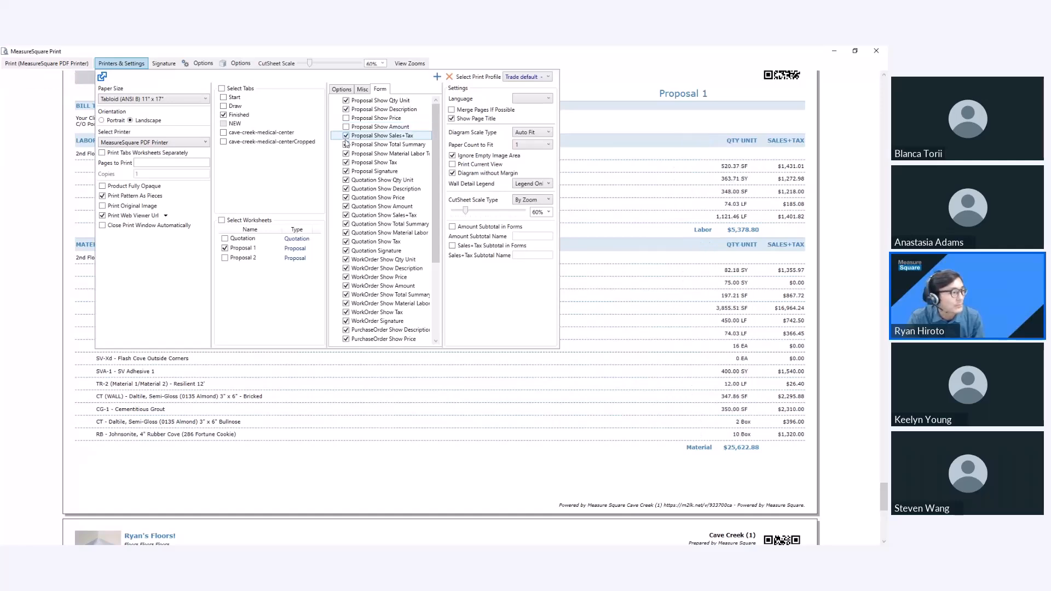
{"action": "left_click", "coordinate": [345, 136]}
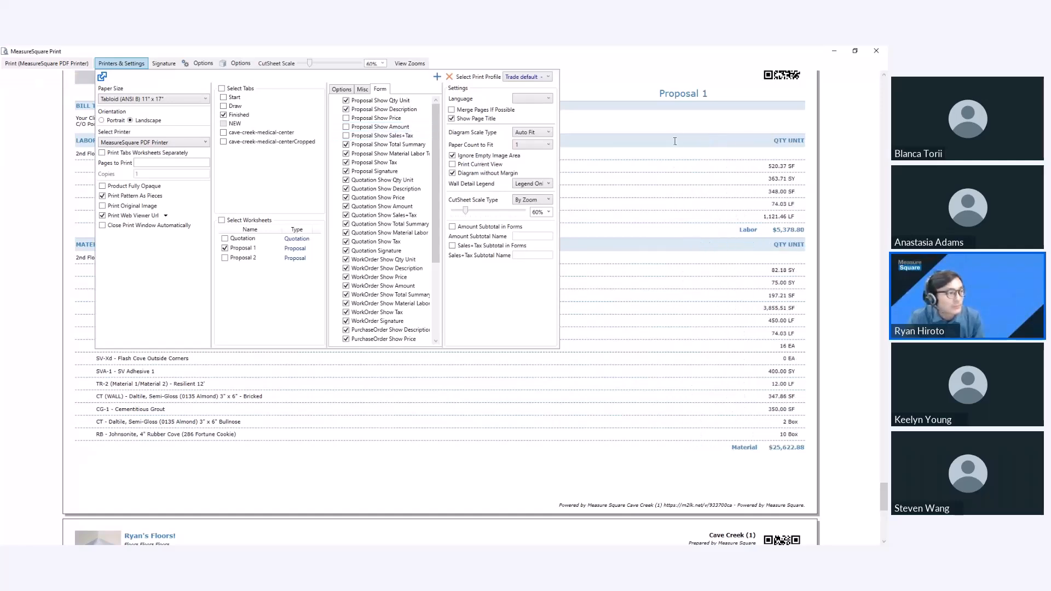
{"action": "left_click", "coordinate": [566, 366]}
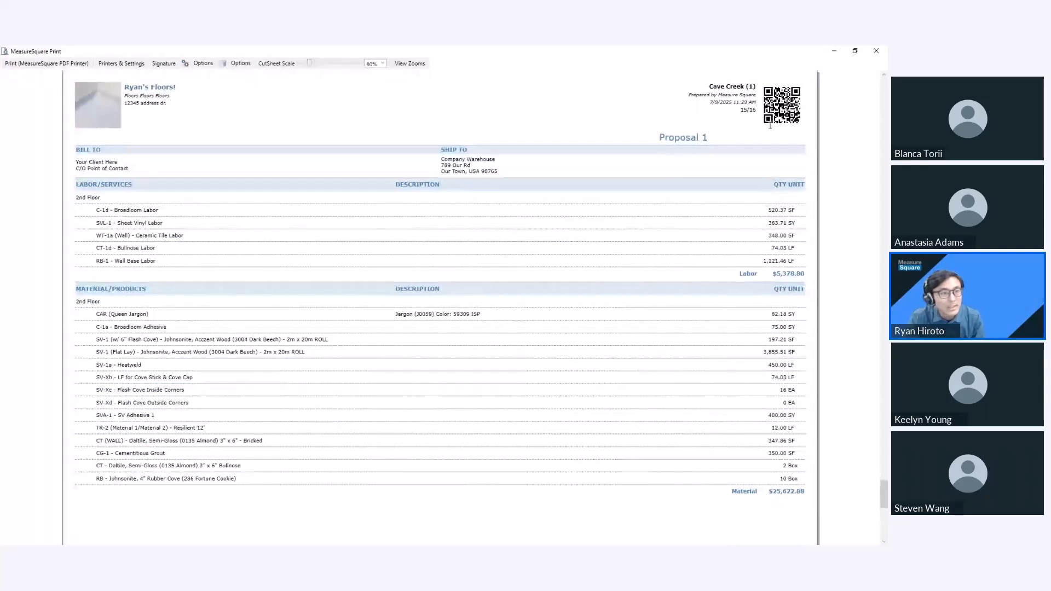
Close the print preview and return from the worksheet to the Finished floor plan takeoff
{"action": "left_click", "coordinate": [875, 51]}
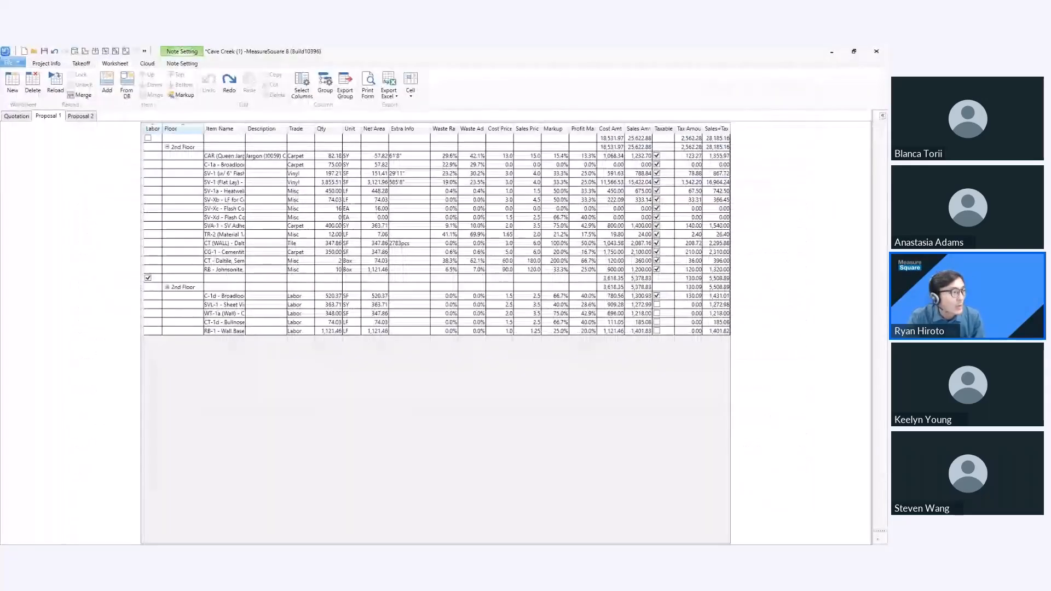
{"action": "left_click", "coordinate": [88, 64]}
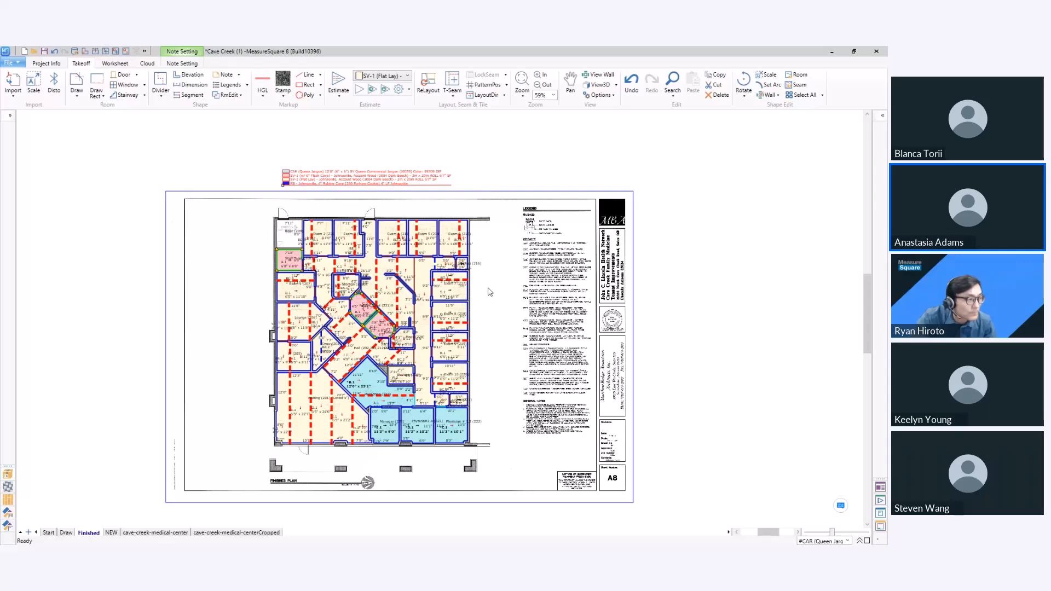
{"action": "scroll", "coordinate": [488, 291], "scroll_direction": "up", "scroll_amount": 1}
{"action": "middle_click_drag", "start_coordinate": [486, 288], "coordinate": [493, 263]}
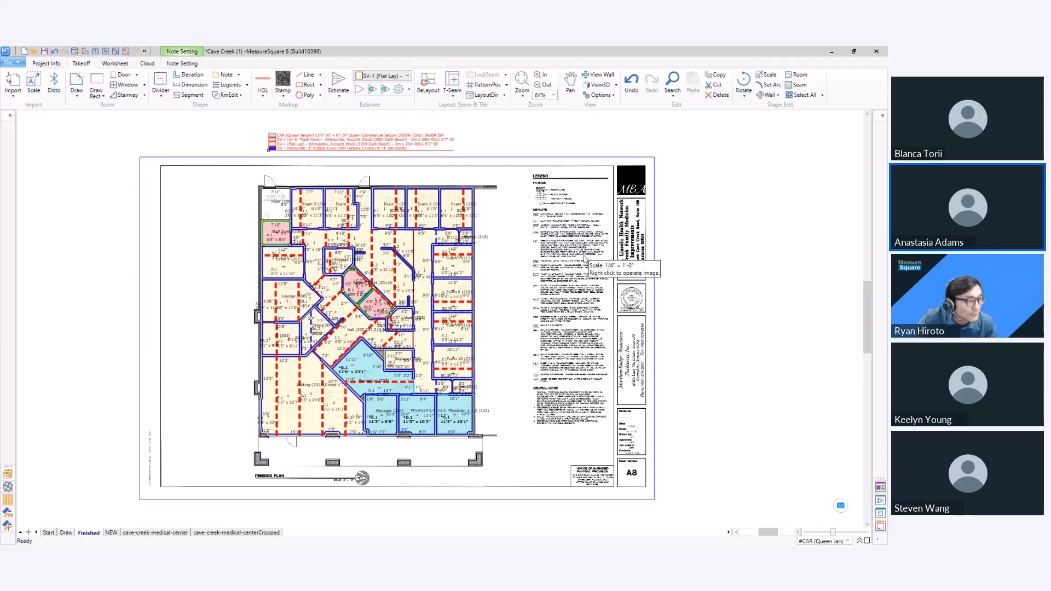
{"action": "scroll", "coordinate": [585, 258], "scroll_direction": "down", "scroll_amount": 1}
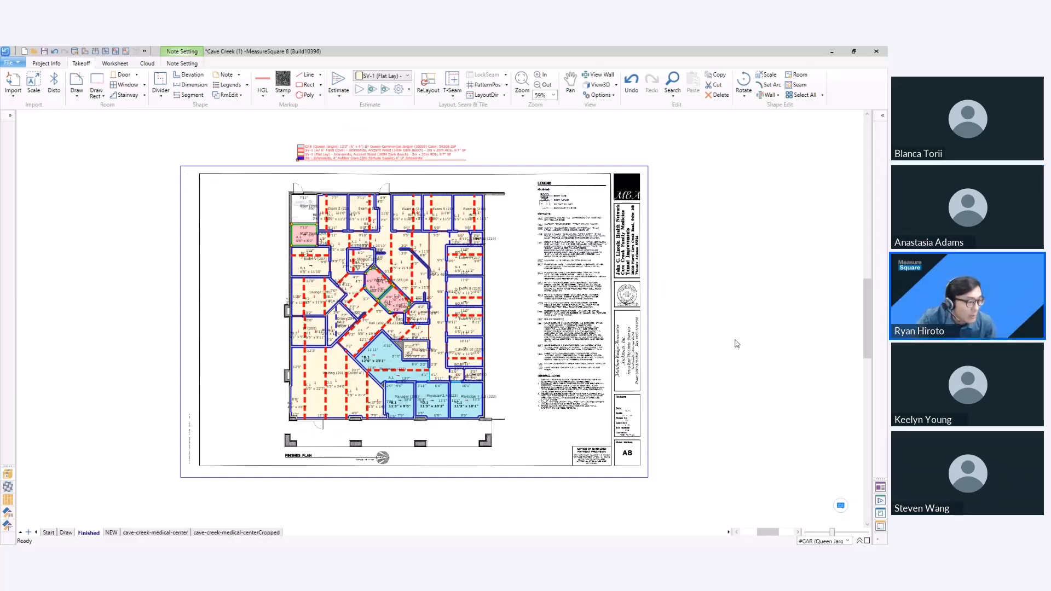
{"action": "middle_click_drag", "start_coordinate": [735, 340], "coordinate": [772, 337]}
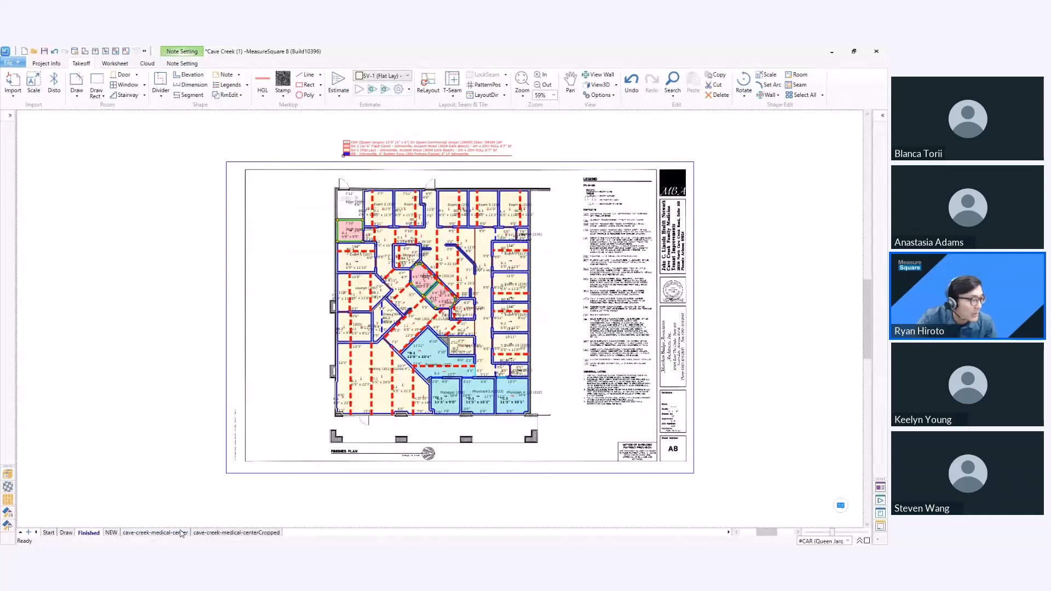
Open the cave-creek-medical-center page and clear all takeoff shapes from its plan
{"action": "left_click", "coordinate": [155, 533]}
{"action": "left_click_drag", "start_coordinate": [268, 194], "coordinate": [562, 440]}
{"action": "key", "text": "Delete"}
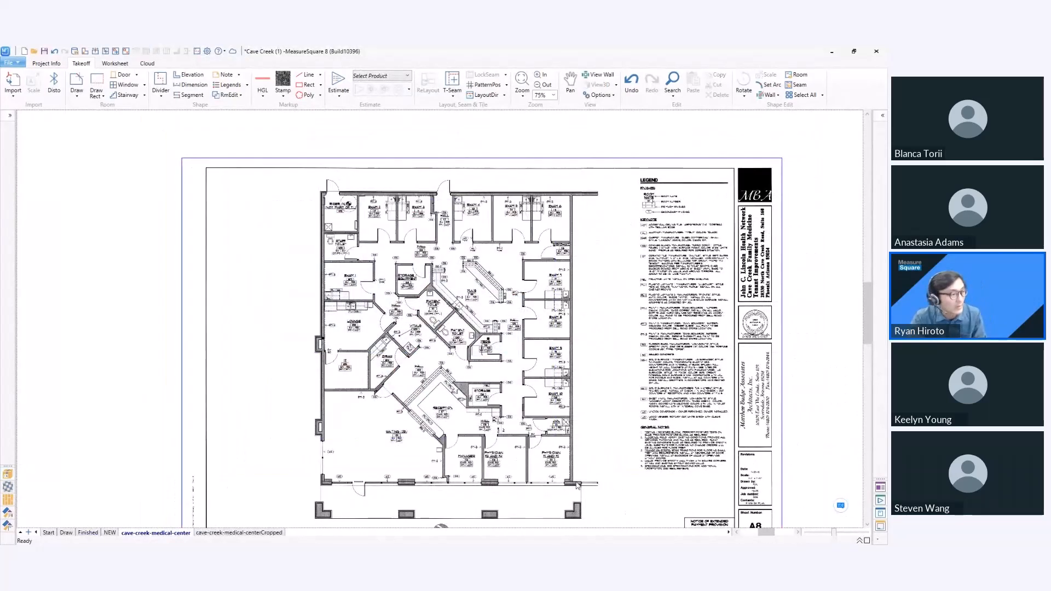
{"action": "scroll", "coordinate": [489, 307], "scroll_direction": "down", "scroll_amount": 1}
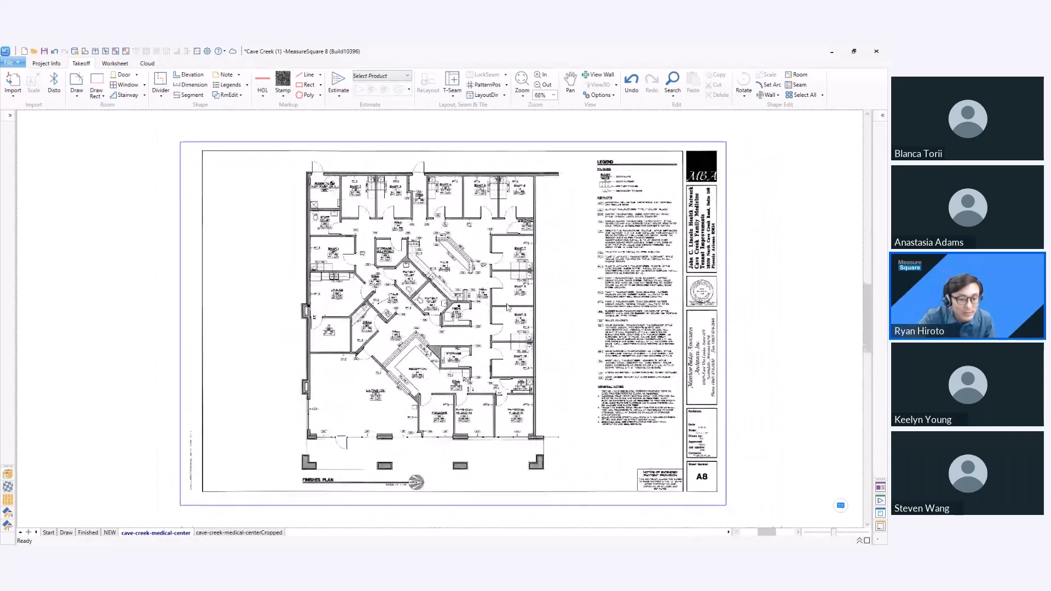
{"action": "middle_click_drag", "start_coordinate": [515, 302], "coordinate": [497, 302]}
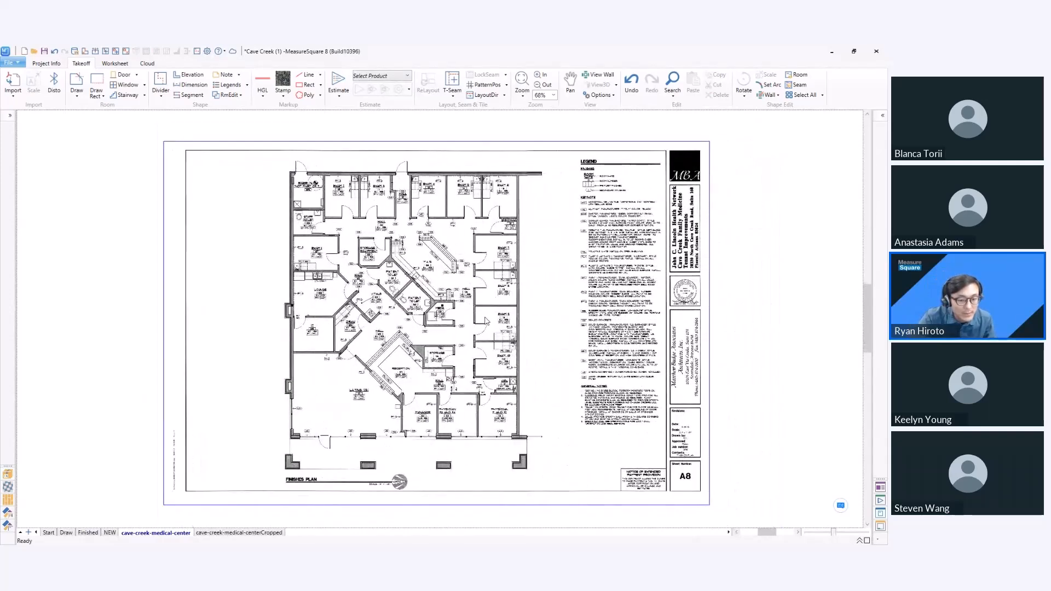
Run Auto Takeoff (beta) on the cave-creek-medical-center blueprint image
{"action": "right_click", "coordinate": [555, 313]}
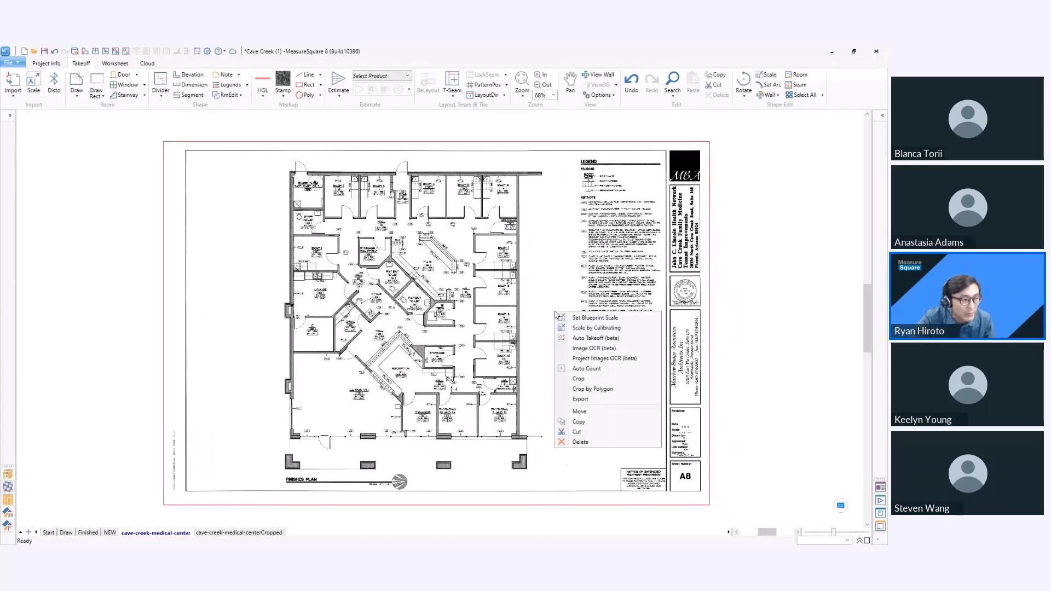
{"action": "left_click", "coordinate": [538, 254]}
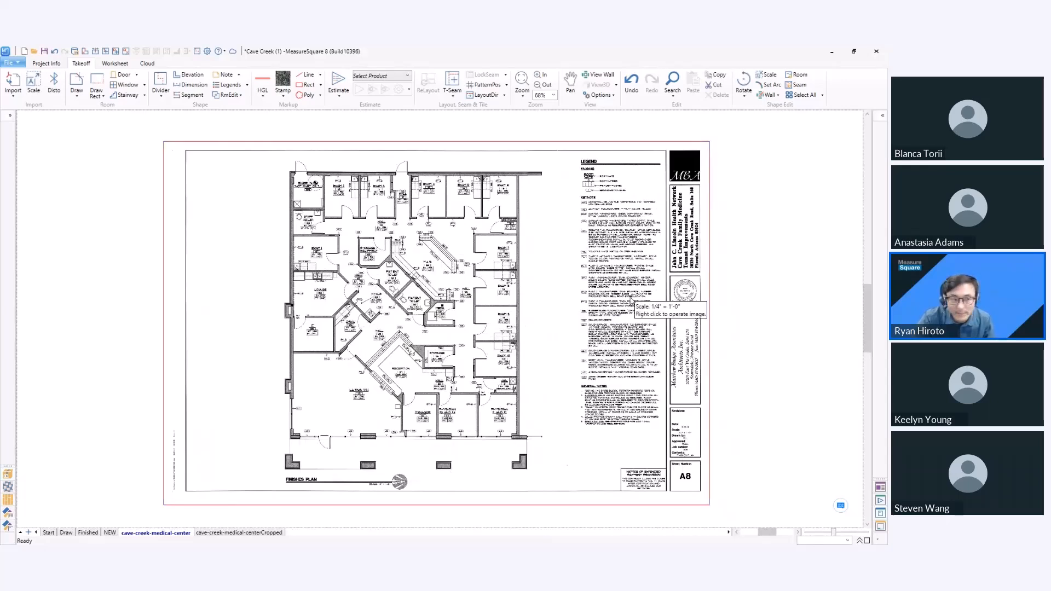
{"action": "right_click", "coordinate": [526, 237]}
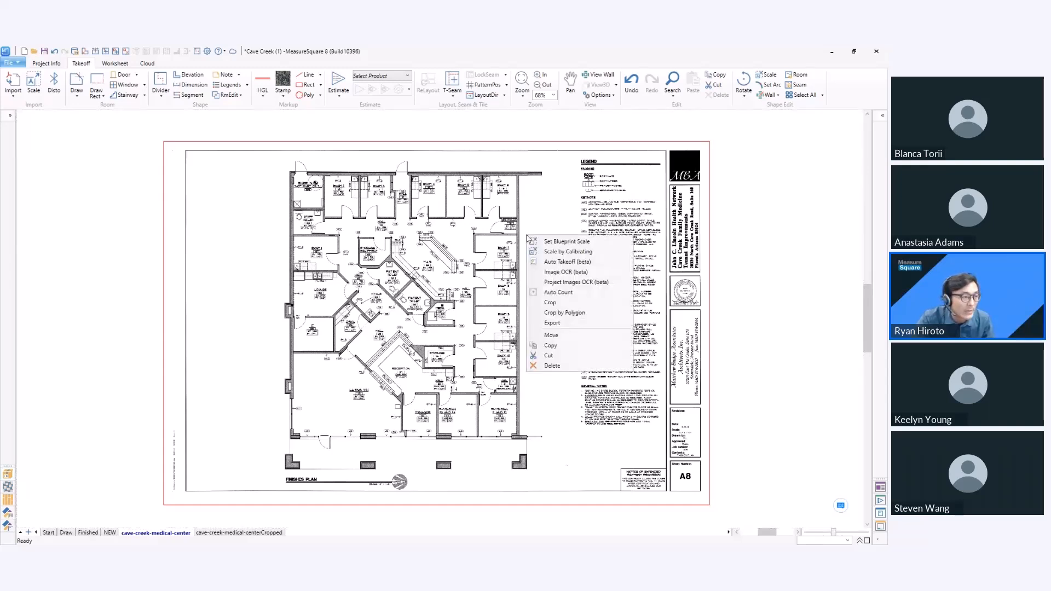
{"action": "left_click", "coordinate": [595, 262]}
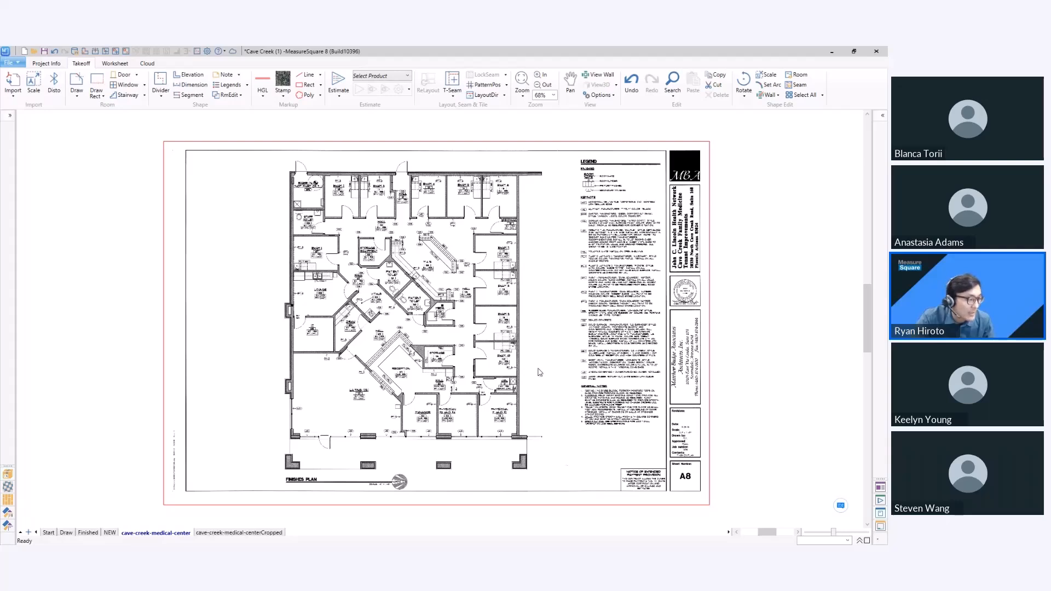
{"action": "left_click", "coordinate": [504, 313]}
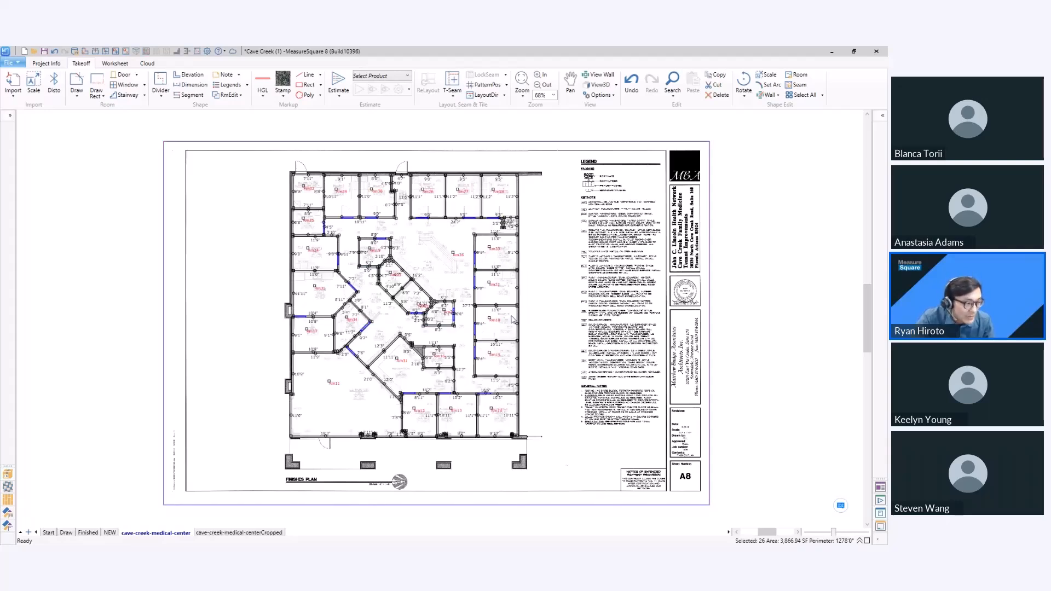
Examine the automatically drawn rooms, walls and door openings against the blueprint, including the exam rooms and central hall
{"action": "scroll", "coordinate": [513, 319], "scroll_direction": "up", "scroll_amount": 5}
{"action": "scroll", "coordinate": [474, 257], "scroll_direction": "down", "scroll_amount": 3}
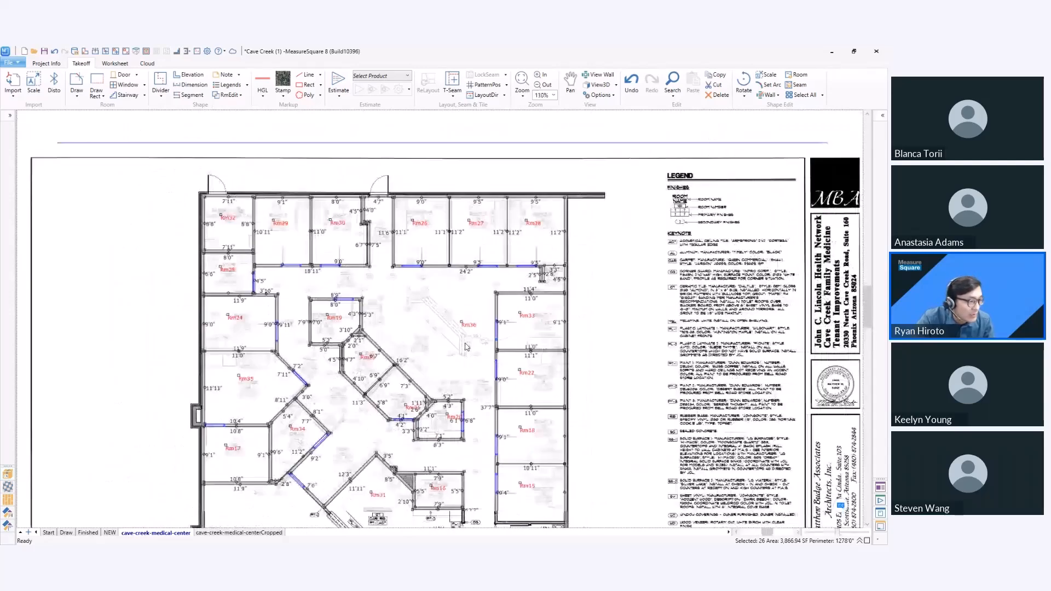
{"action": "middle_click_drag", "start_coordinate": [473, 400], "coordinate": [484, 335]}
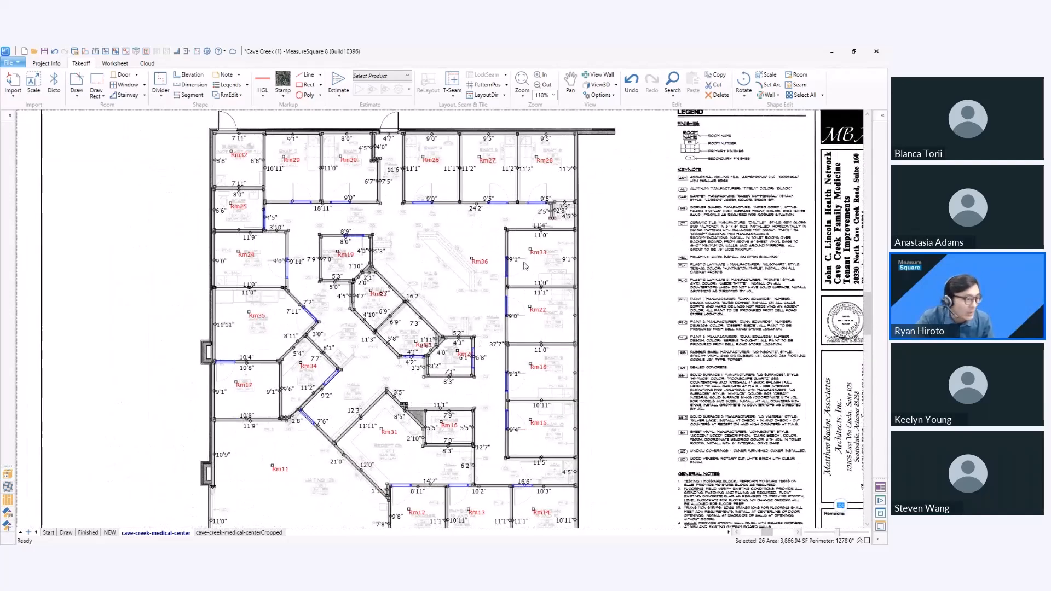
{"action": "scroll", "coordinate": [524, 265], "scroll_direction": "up", "scroll_amount": 3}
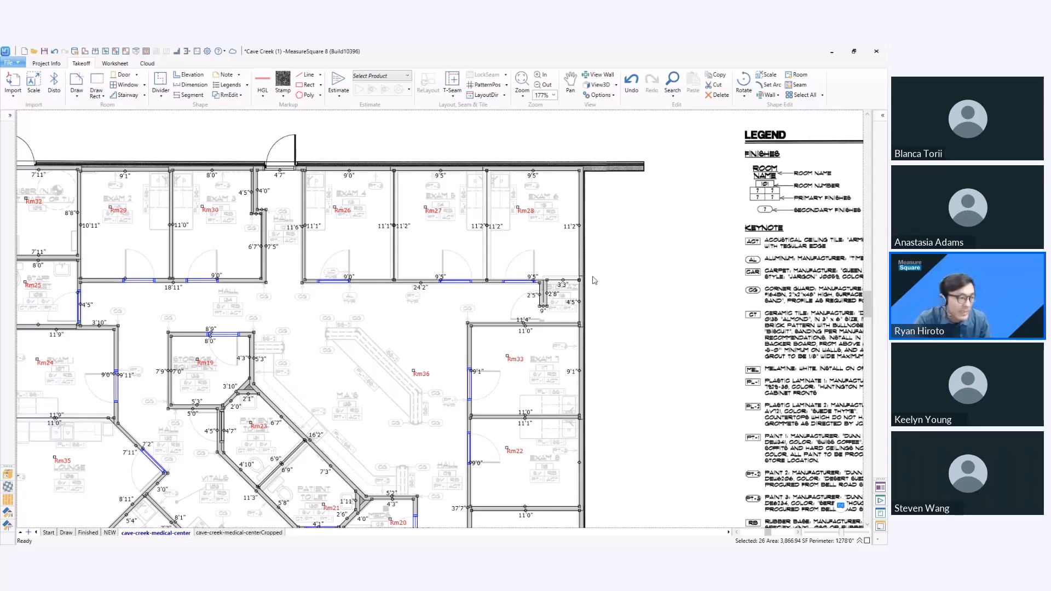
{"action": "scroll", "coordinate": [533, 232], "scroll_direction": "up", "scroll_amount": 1}
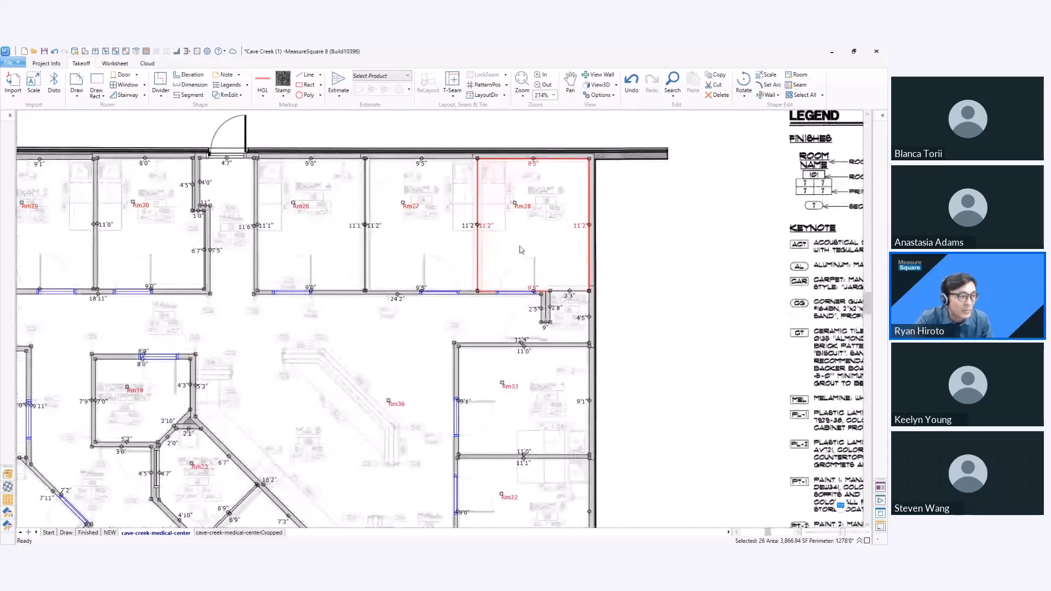
{"action": "scroll", "coordinate": [525, 241], "scroll_direction": "up", "scroll_amount": 2}
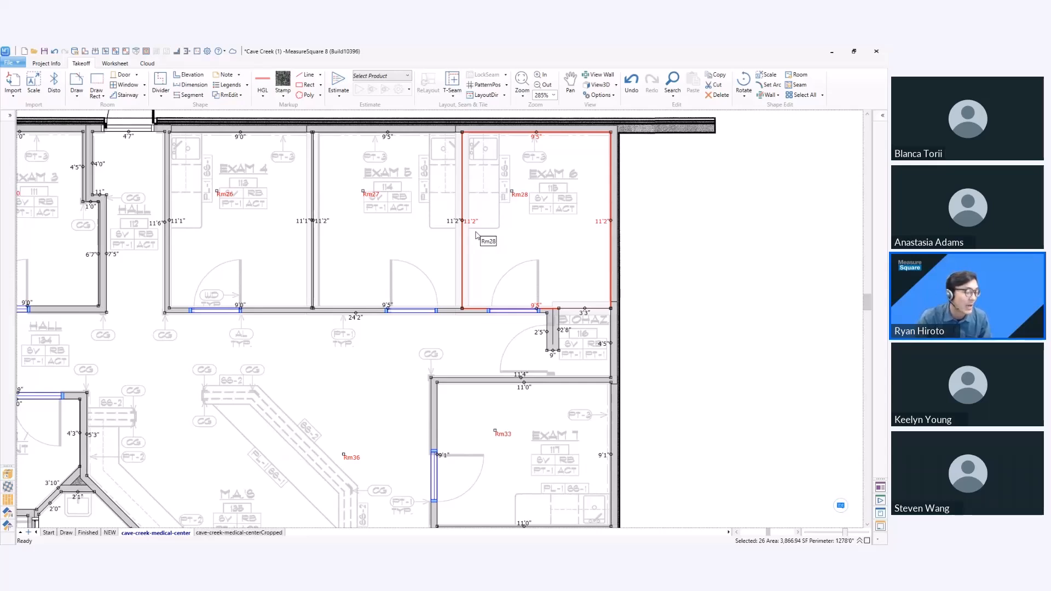
{"action": "scroll", "coordinate": [475, 235], "scroll_direction": "down", "scroll_amount": 5}
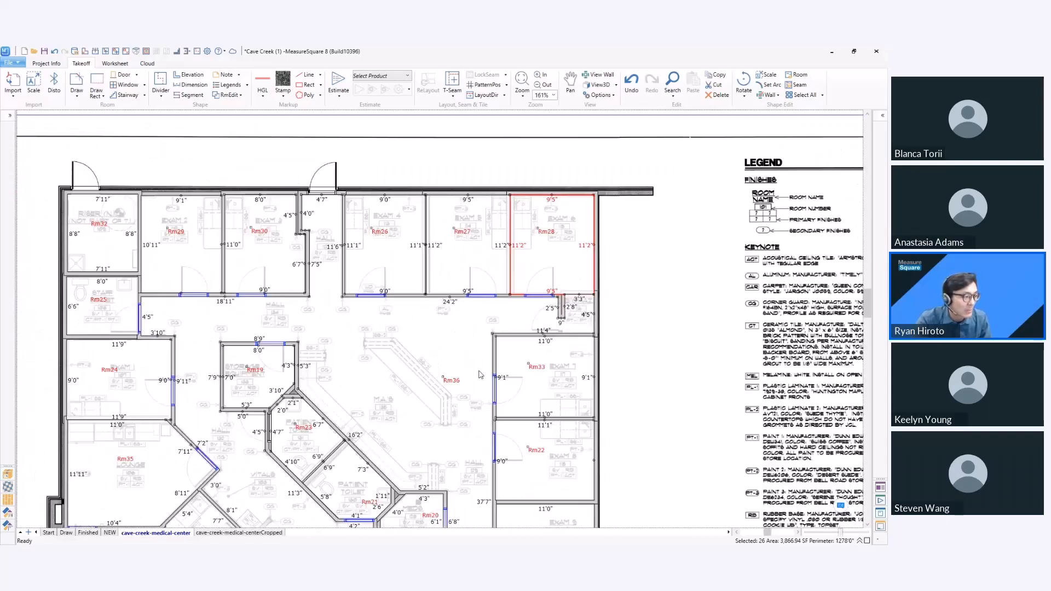
{"action": "scroll", "coordinate": [547, 391], "scroll_direction": "down", "scroll_amount": 2}
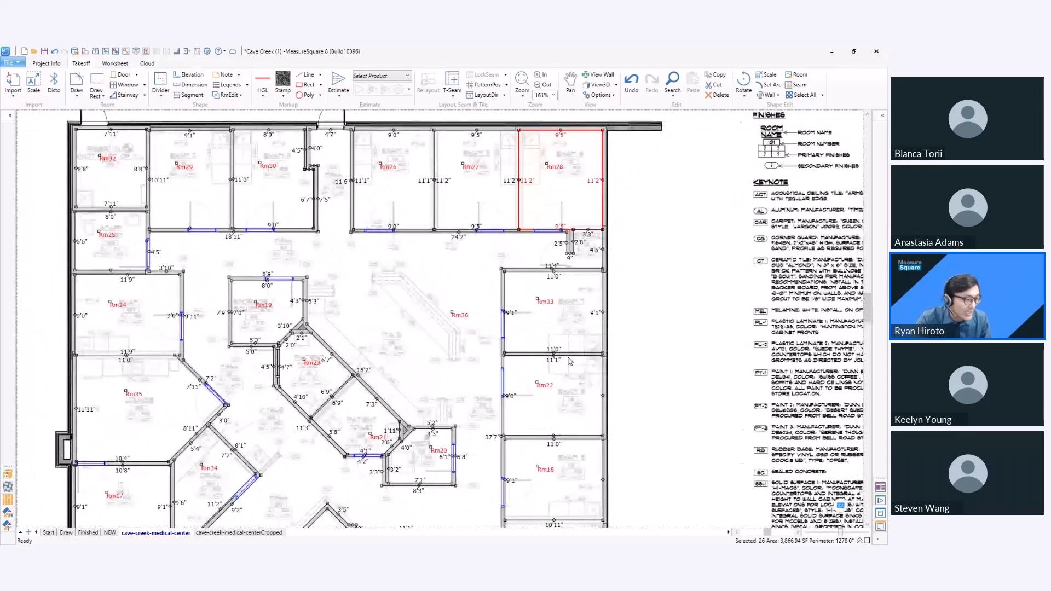
{"action": "middle_click_drag", "start_coordinate": [640, 429], "coordinate": [609, 326]}
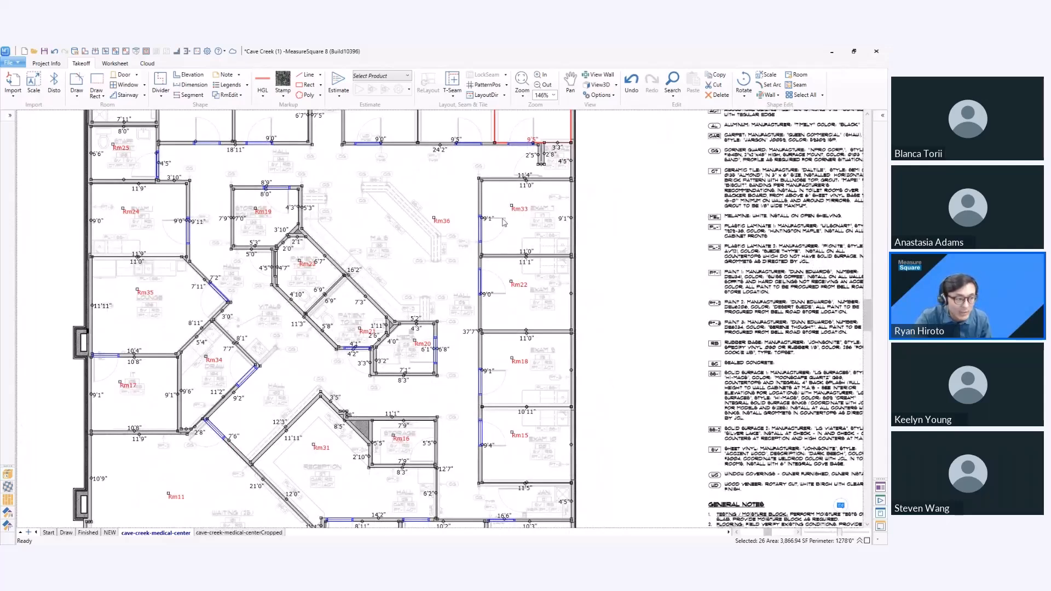
{"action": "scroll", "coordinate": [520, 251], "scroll_direction": "up", "scroll_amount": 3}
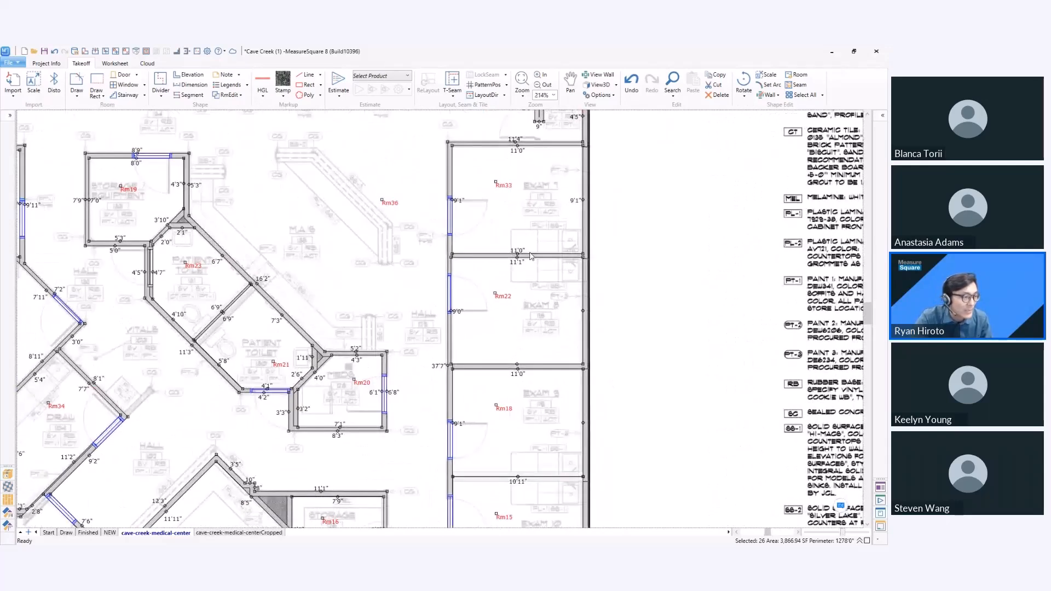
{"action": "middle_click_drag", "start_coordinate": [547, 235], "coordinate": [542, 444]}
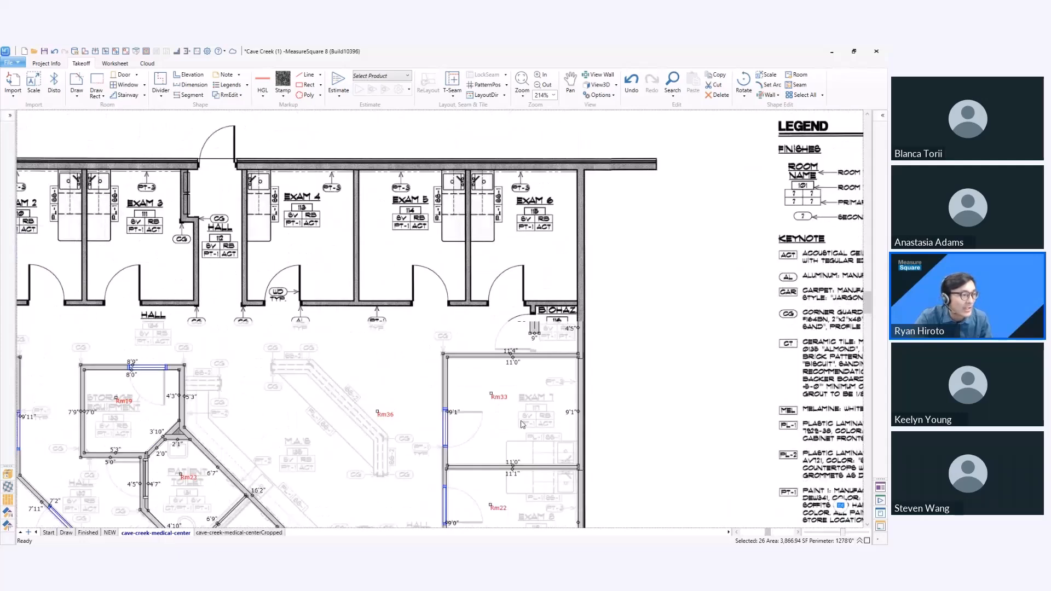
Move the Exam 6 room's edge beside Exam 5 inward to about 9'1" wide, and undo the deletion of all rooms
{"action": "scroll", "coordinate": [495, 246], "scroll_direction": "up", "scroll_amount": 1}
{"action": "left_click_drag", "start_coordinate": [463, 221], "coordinate": [467, 218]}
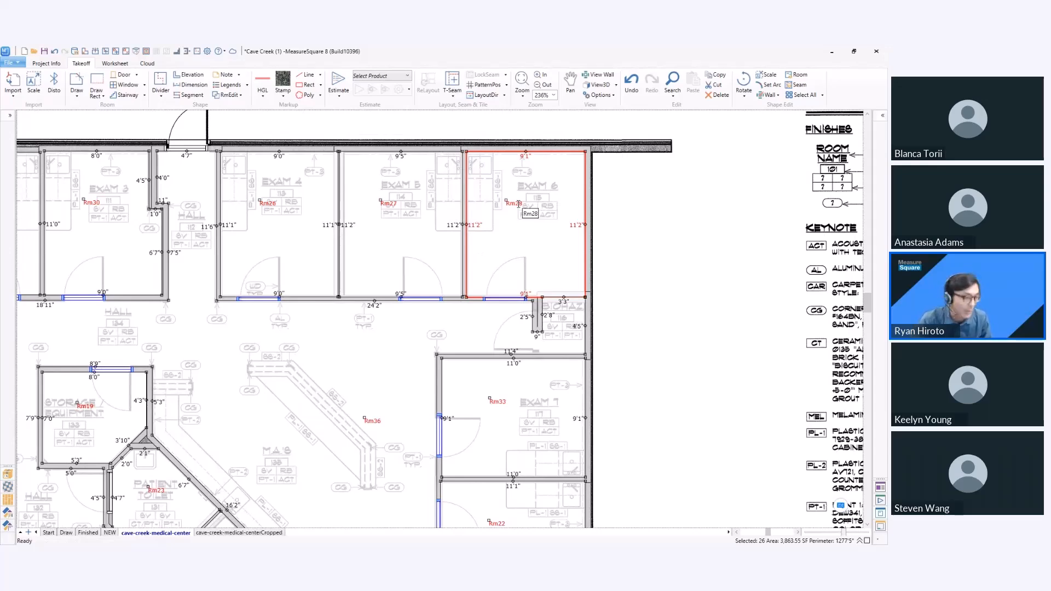
{"action": "key", "text": "Delete"}
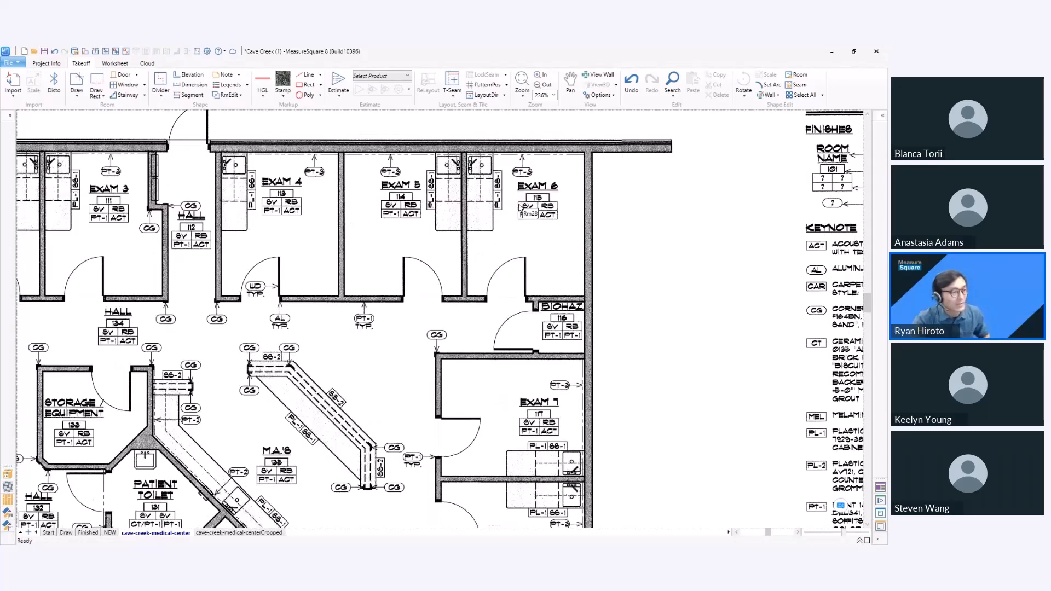
{"action": "key", "text": "ctrl+z"}
Delete the automatically drawn rooms over Exam 6 and Exam 5
{"action": "left_click", "coordinate": [600, 230]}
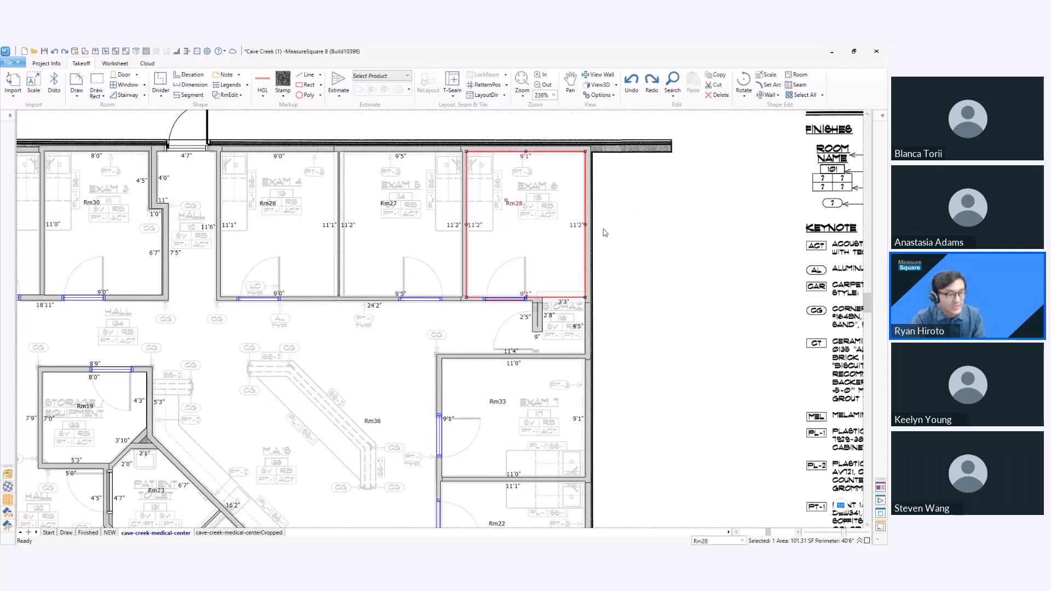
{"action": "key", "text": "Delete"}
{"action": "left_click", "coordinate": [442, 210]}
{"action": "key", "text": "Delete"}
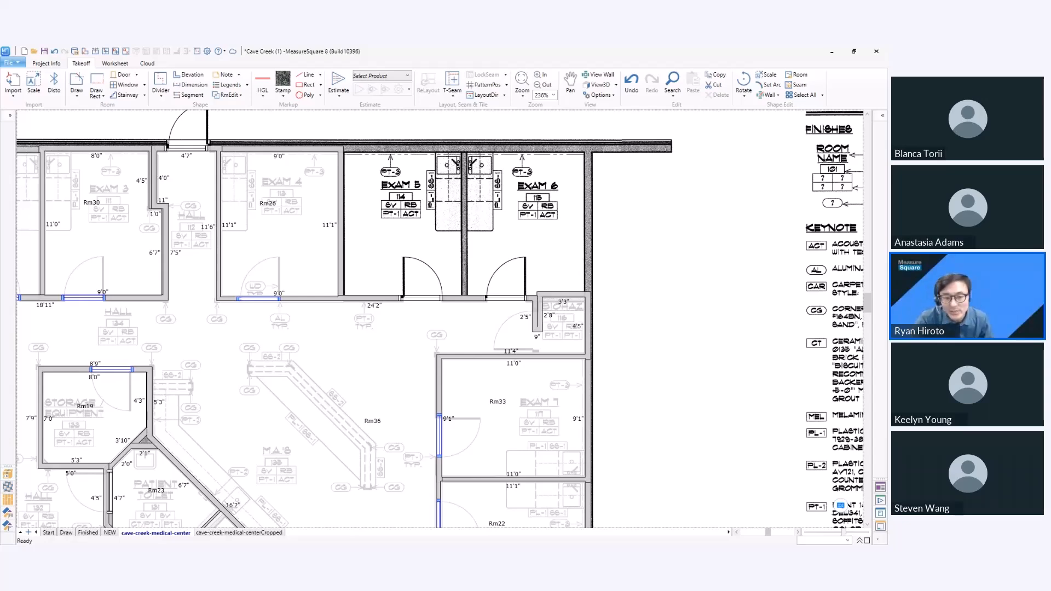
{"action": "scroll", "coordinate": [710, 388], "scroll_direction": "down", "scroll_amount": 1}
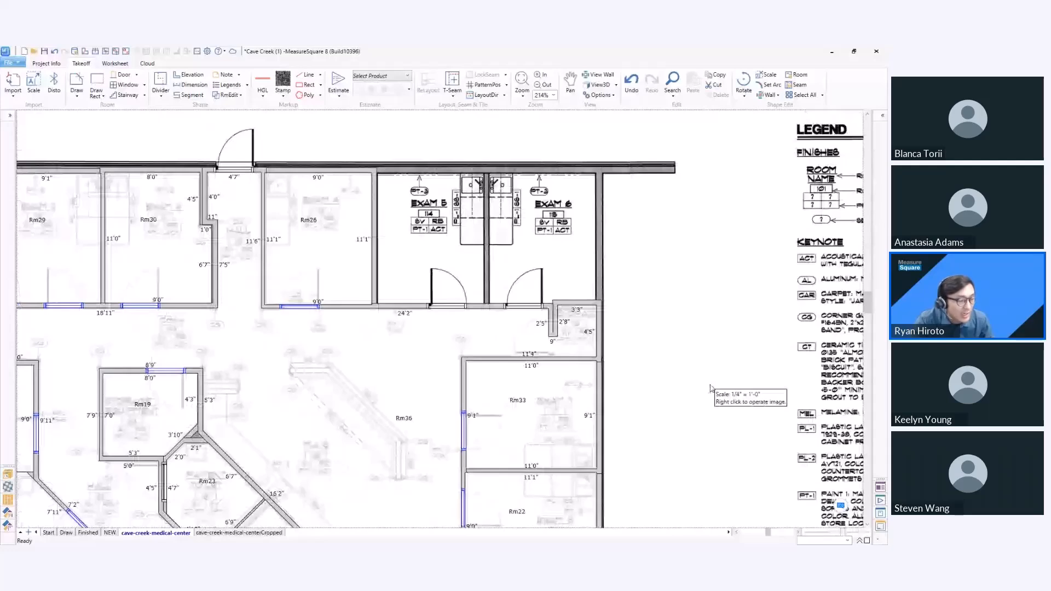
{"action": "scroll", "coordinate": [711, 328], "scroll_direction": "down", "scroll_amount": 4}
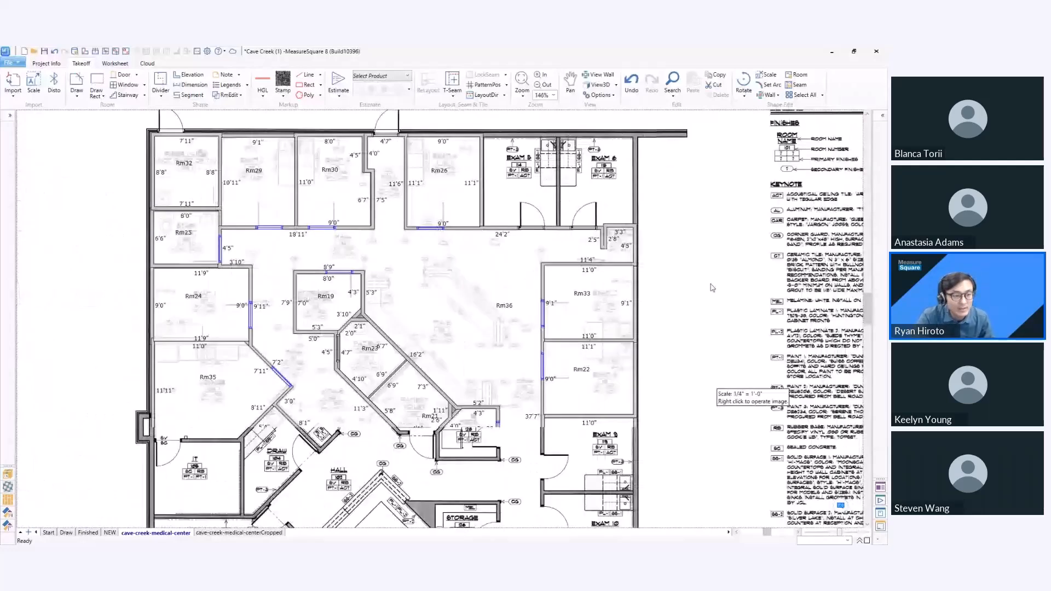
{"action": "scroll", "coordinate": [712, 287], "scroll_direction": "down", "scroll_amount": 3}
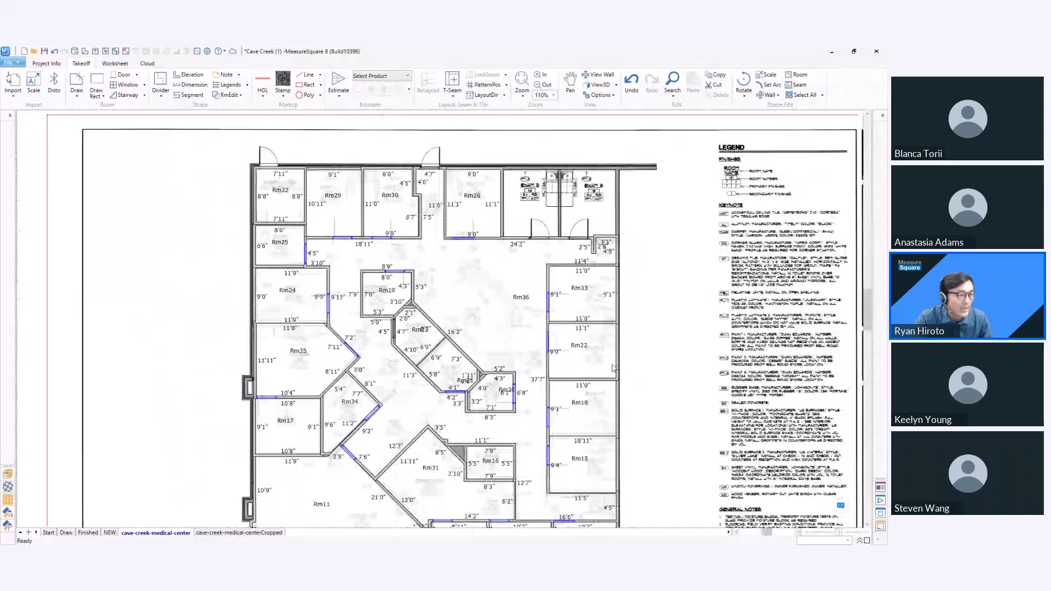
{"action": "middle_click_drag", "start_coordinate": [611, 365], "coordinate": [588, 357]}
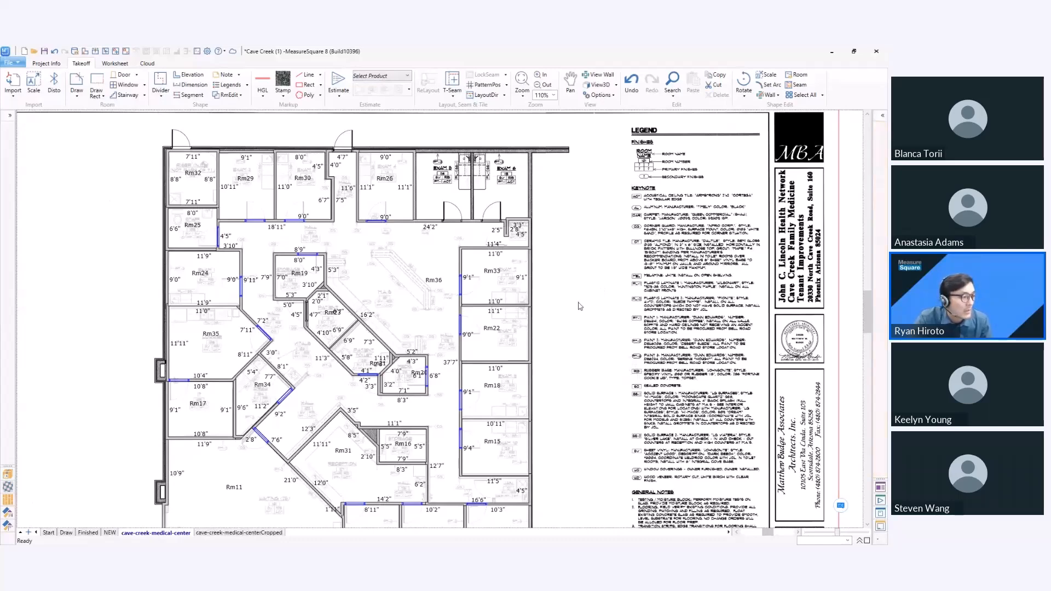
{"action": "scroll", "coordinate": [580, 307], "scroll_direction": "down", "scroll_amount": 1}
{"action": "middle_click_drag", "start_coordinate": [575, 301], "coordinate": [527, 244]}
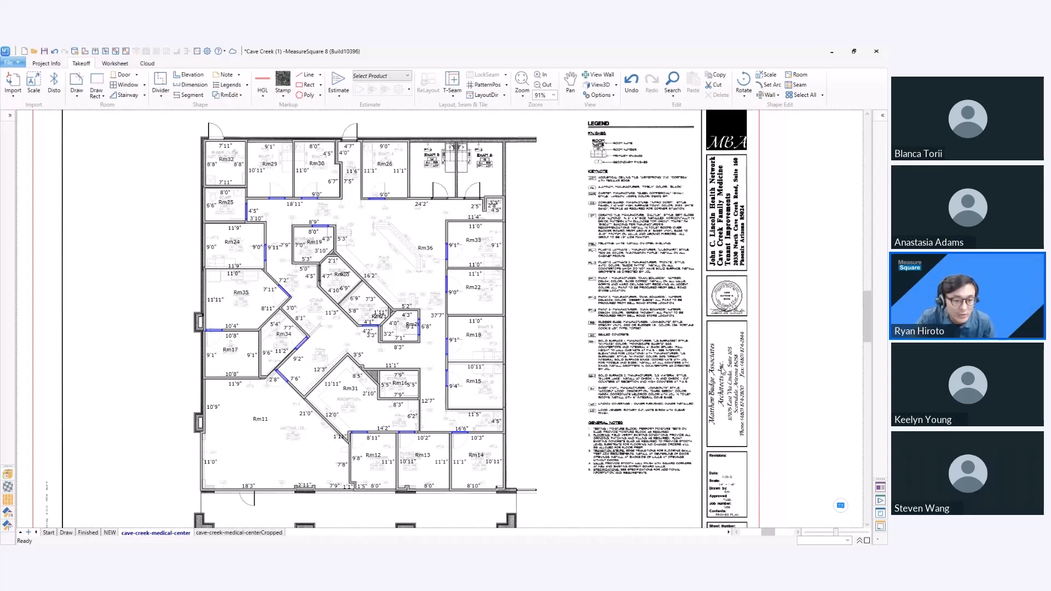
{"action": "middle_click_drag", "start_coordinate": [684, 378], "coordinate": [732, 362]}
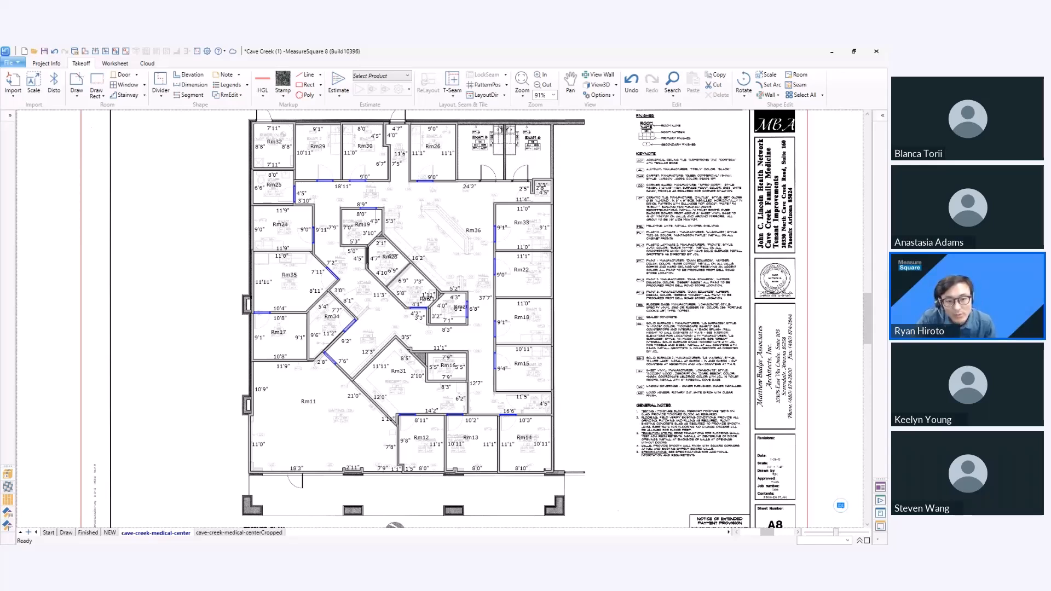
{"action": "middle_click_drag", "start_coordinate": [581, 324], "coordinate": [635, 302]}
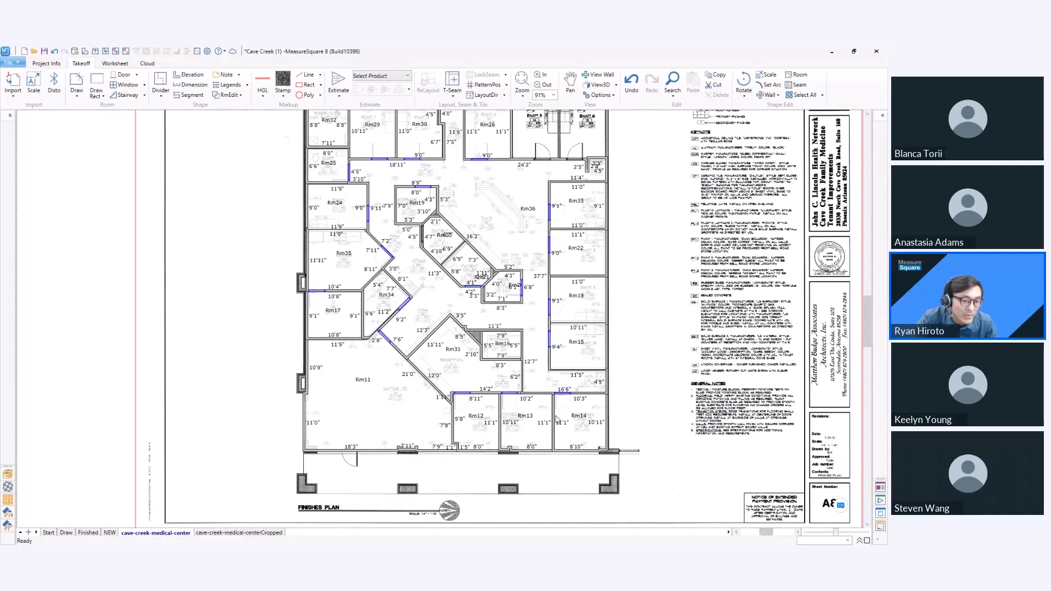
Draw a wall from wall to wall across the Physician #1 and #2 room (Rm14), leaving about 7'2" beside Physician #3 and #4
{"action": "scroll", "coordinate": [556, 419], "scroll_direction": "up", "scroll_amount": 2}
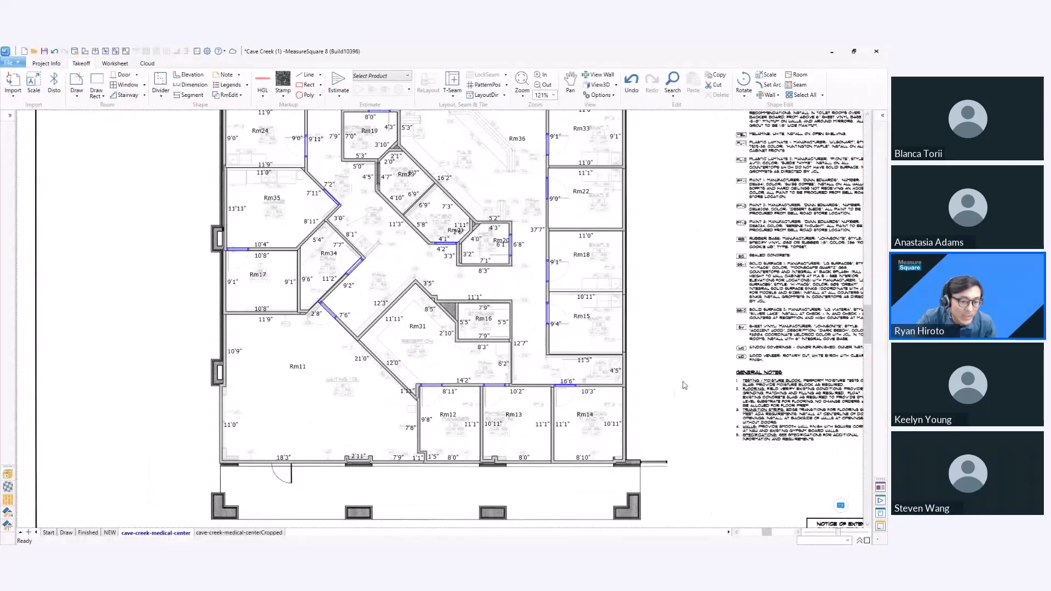
{"action": "middle_click_drag", "start_coordinate": [670, 402], "coordinate": [657, 382]}
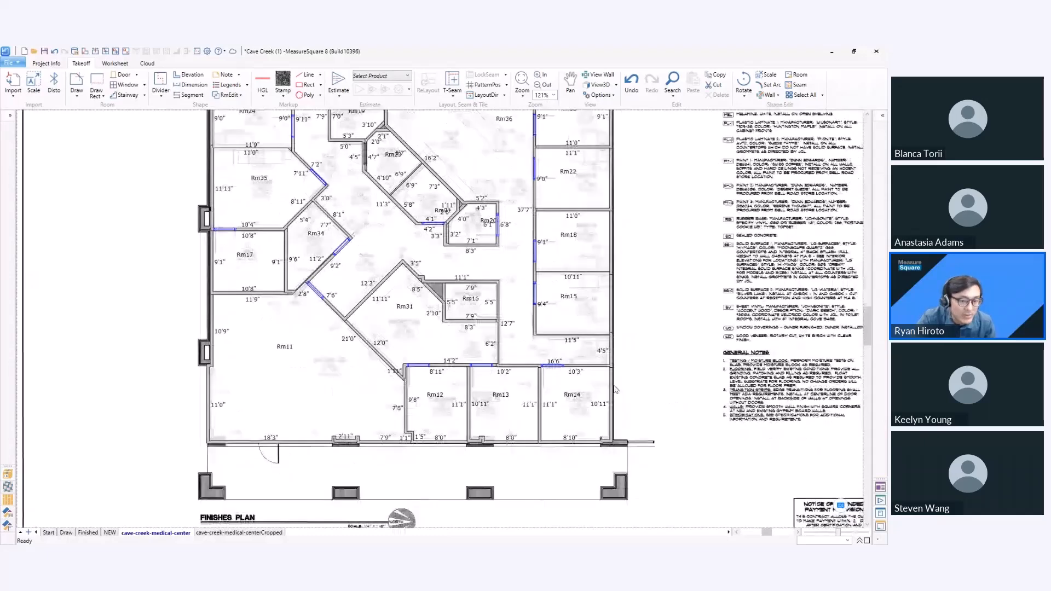
{"action": "left_click", "coordinate": [573, 402]}
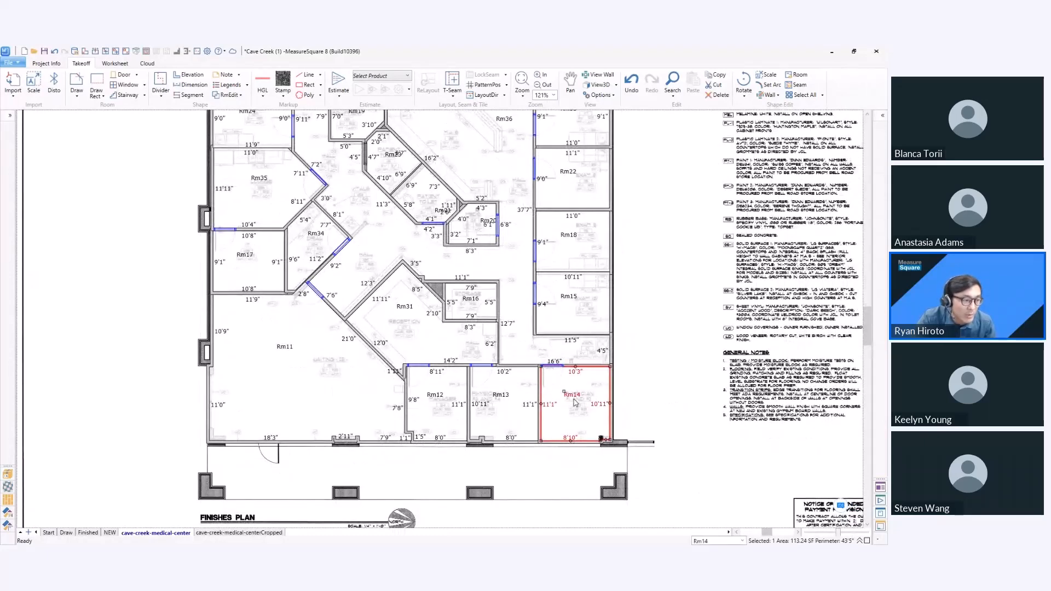
{"action": "right_click", "coordinate": [573, 402]}
{"action": "mouse_move", "coordinate": [623, 302]}
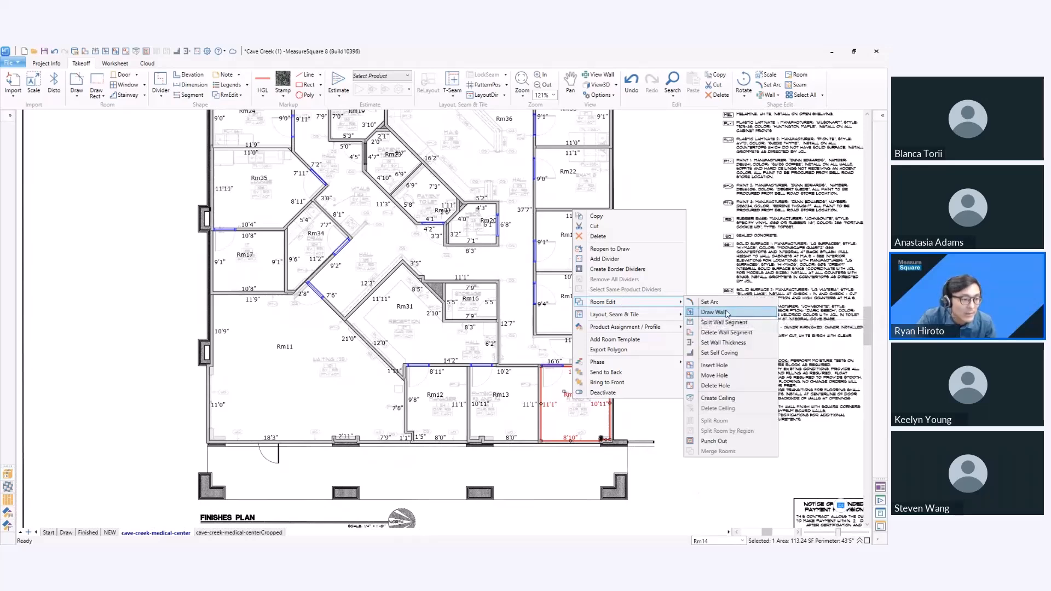
{"action": "left_click", "coordinate": [726, 313]}
{"action": "scroll", "coordinate": [589, 373], "scroll_direction": "up", "scroll_amount": 3}
{"action": "scroll", "coordinate": [589, 373], "scroll_direction": "up", "scroll_amount": 2}
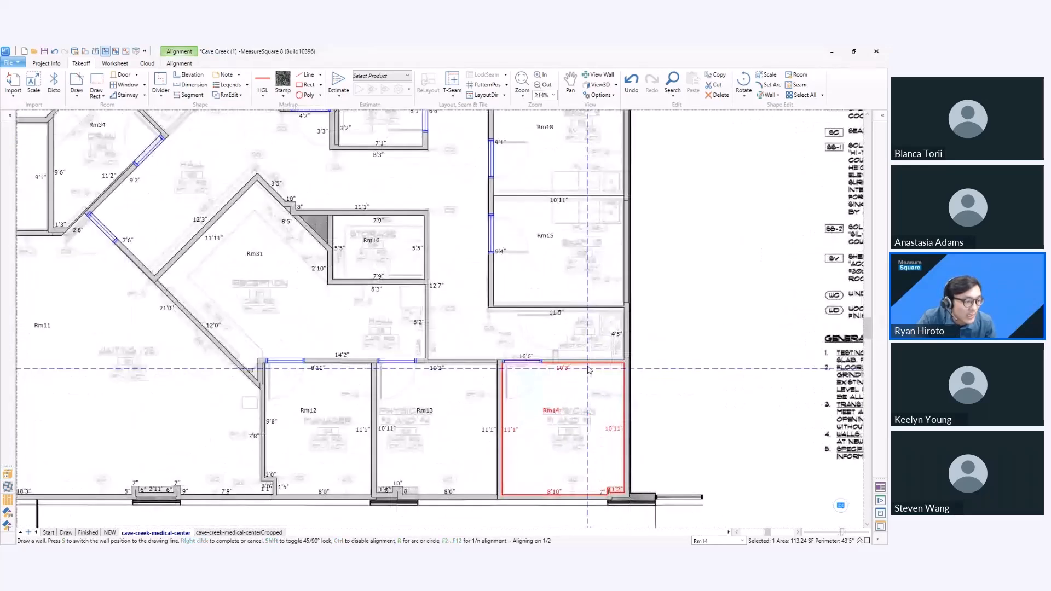
{"action": "left_click", "coordinate": [590, 364]}
{"action": "left_click", "coordinate": [590, 509]}
{"action": "right_click", "coordinate": [590, 509]}
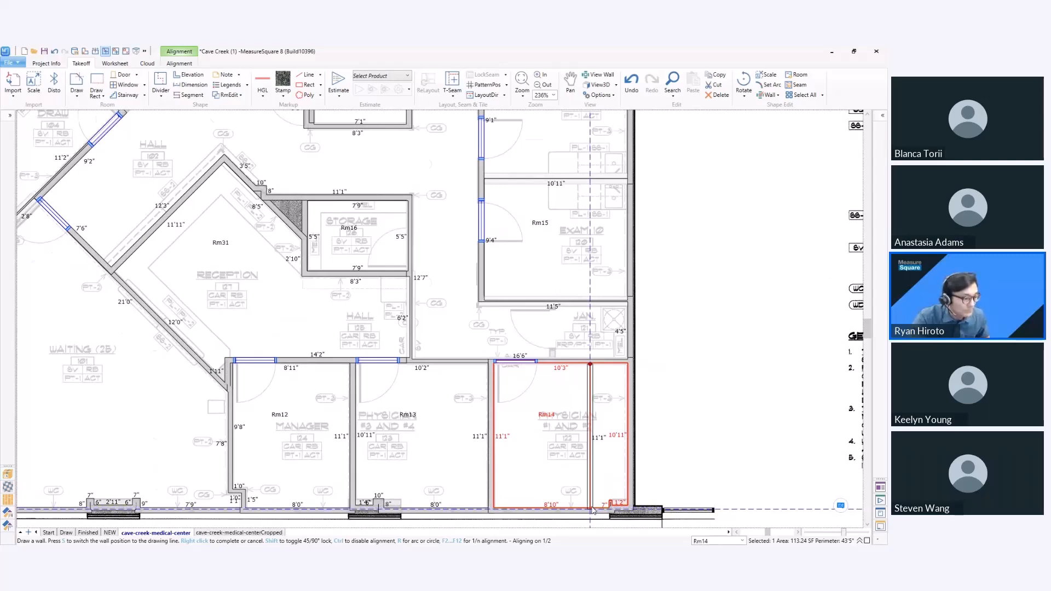
{"action": "scroll", "coordinate": [596, 508], "scroll_direction": "up", "scroll_amount": 2}
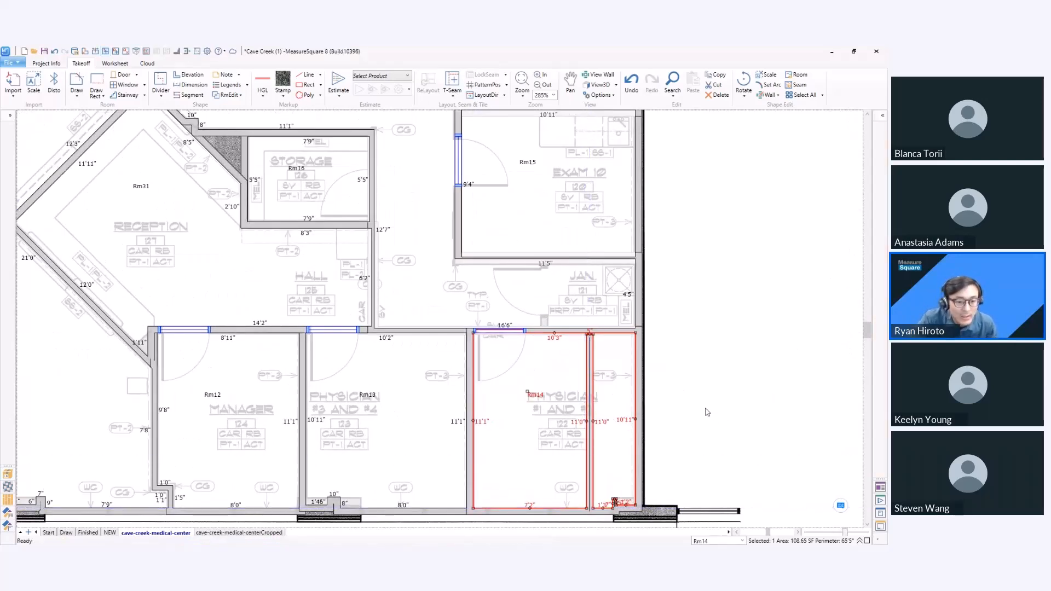
{"action": "scroll", "coordinate": [700, 410], "scroll_direction": "down", "scroll_amount": 1}
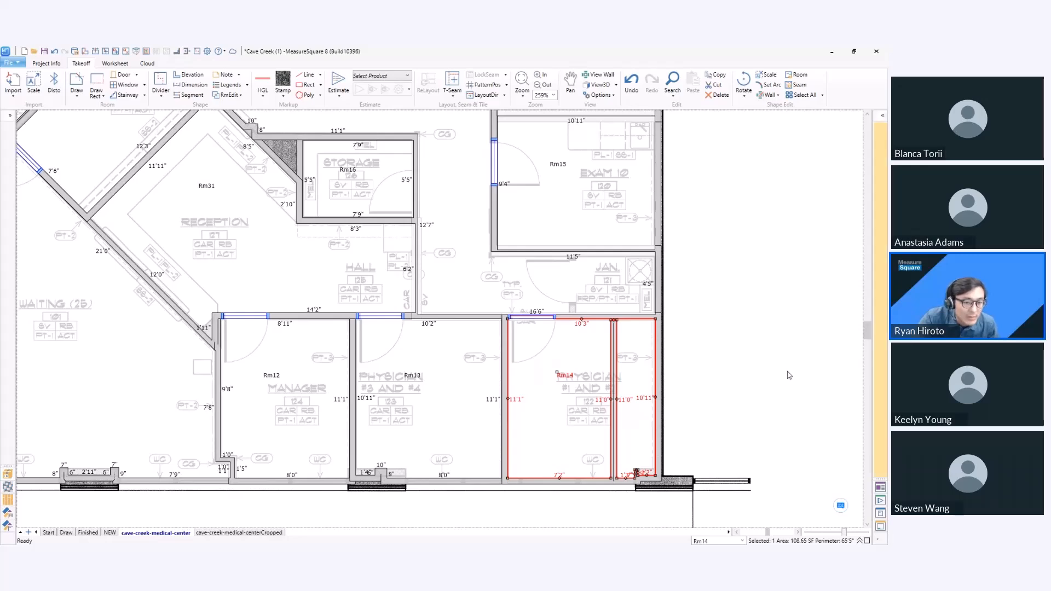
{"action": "scroll", "coordinate": [715, 383], "scroll_direction": "down", "scroll_amount": 6}
{"action": "middle_click_drag", "start_coordinate": [703, 322], "coordinate": [673, 352]}
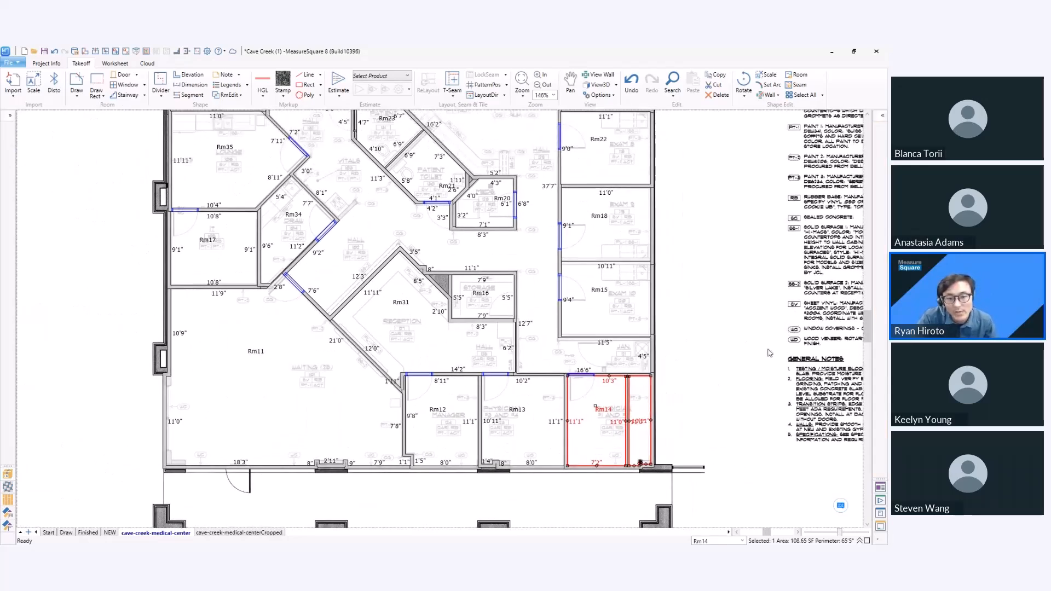
{"action": "scroll", "coordinate": [712, 339], "scroll_direction": "down", "scroll_amount": 6}
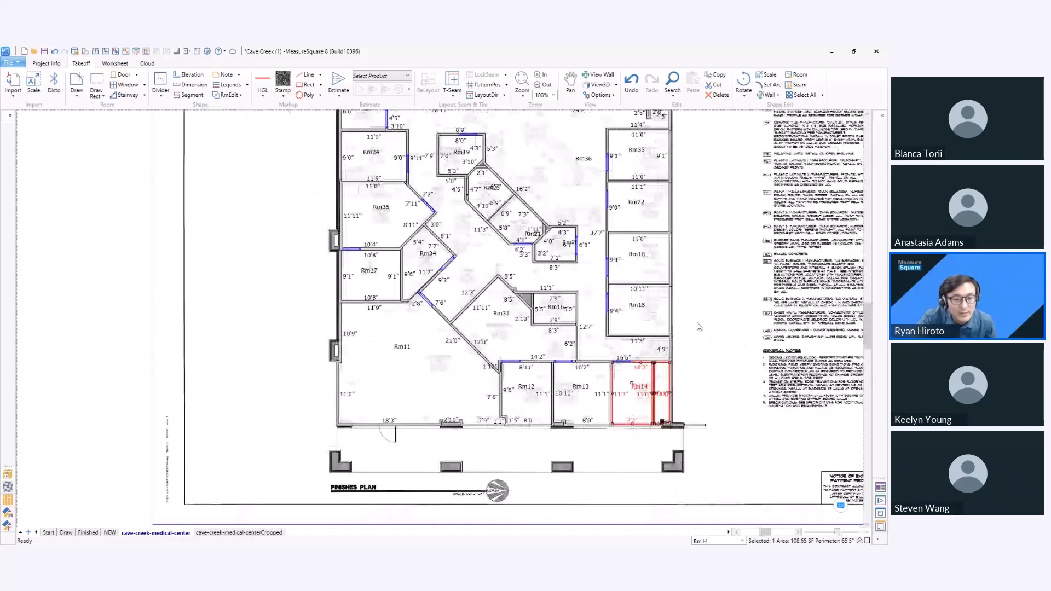
{"action": "middle_click_drag", "start_coordinate": [635, 309], "coordinate": [600, 304]}
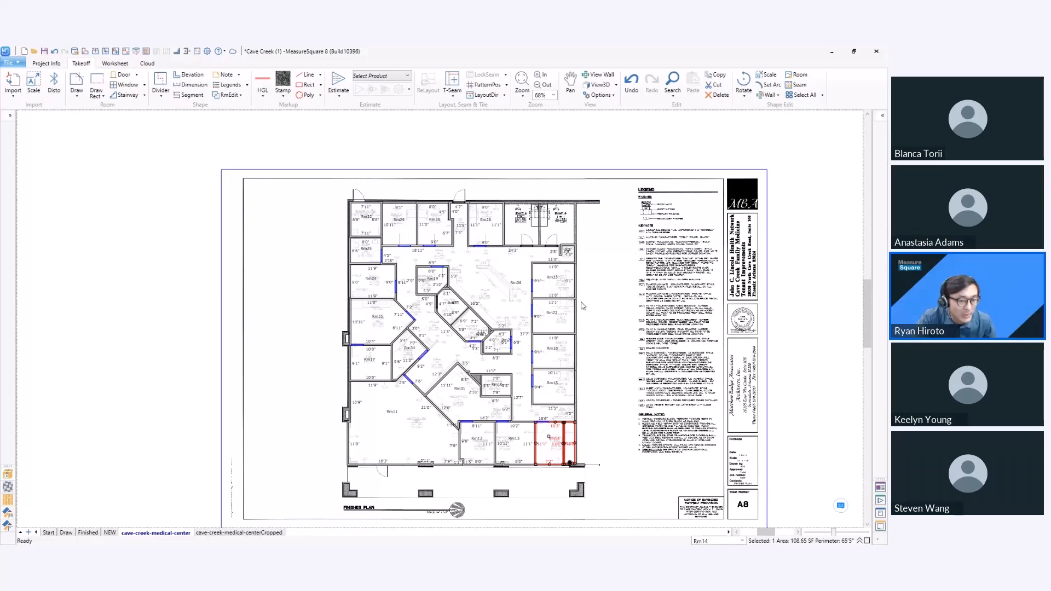
{"action": "scroll", "coordinate": [552, 290], "scroll_direction": "down", "scroll_amount": 1}
{"action": "middle_click_drag", "start_coordinate": [552, 290], "coordinate": [512, 249]}
{"action": "left_click", "coordinate": [77, 81]}
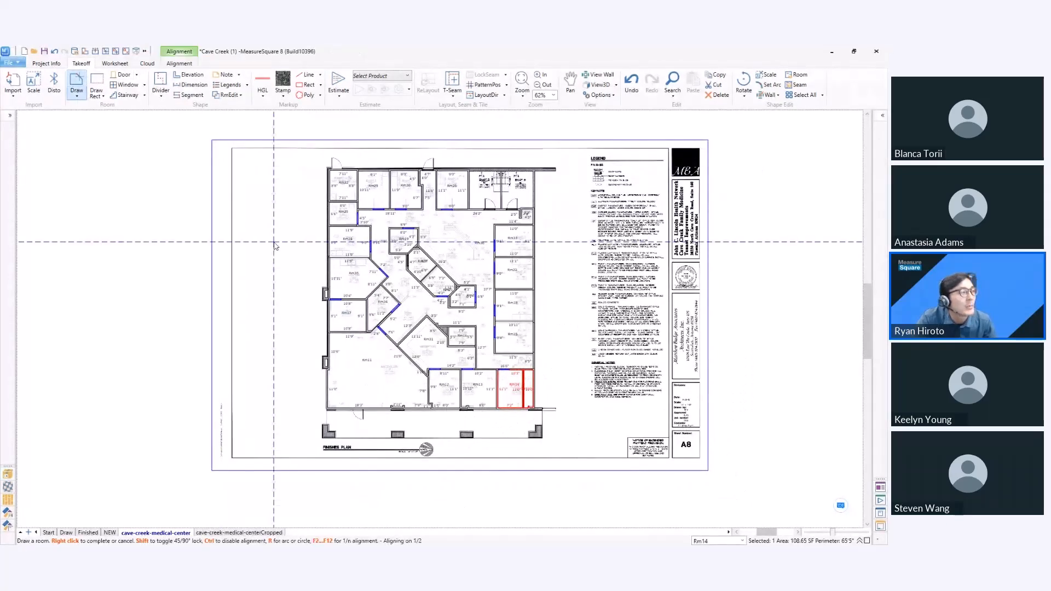
{"action": "right_click", "coordinate": [240, 175]}
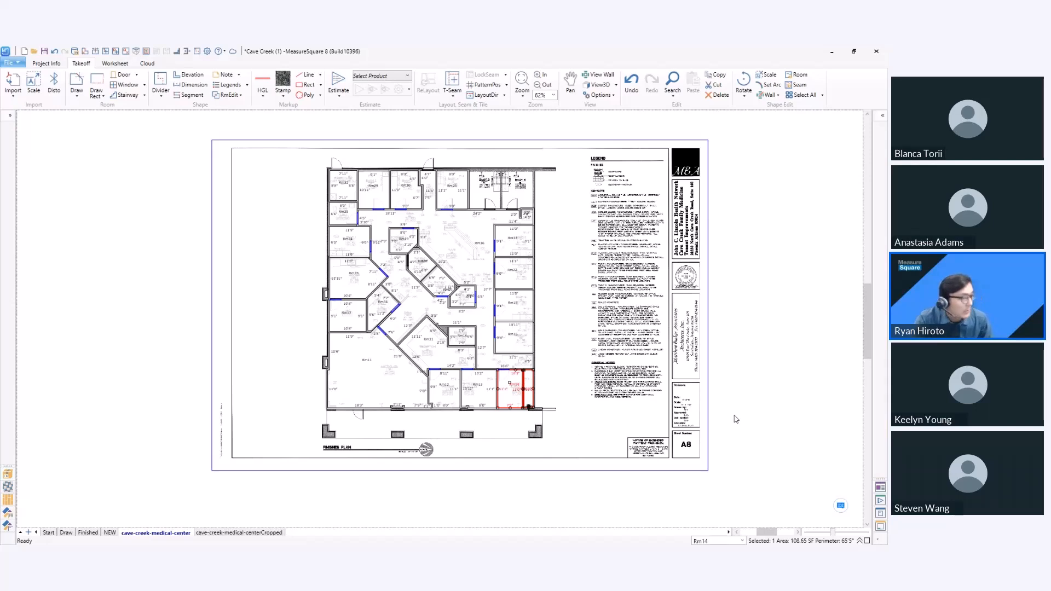
{"action": "scroll", "coordinate": [566, 326], "scroll_direction": "down", "scroll_amount": 1}
{"action": "middle_click_drag", "start_coordinate": [566, 326], "coordinate": [484, 335]}
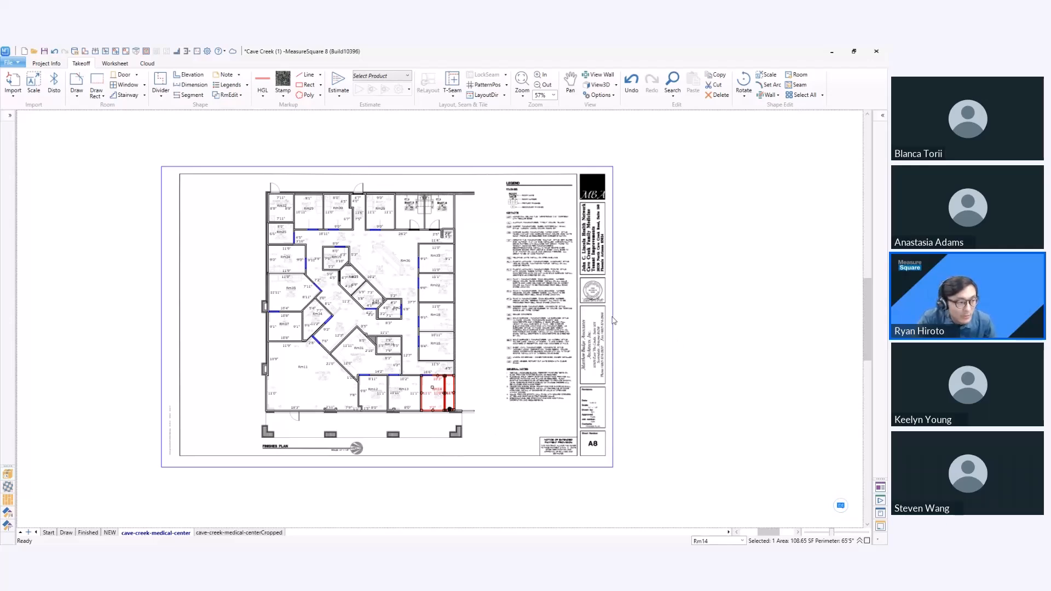
{"action": "scroll", "coordinate": [610, 316], "scroll_direction": "up", "scroll_amount": 1}
{"action": "middle_click_drag", "start_coordinate": [610, 315], "coordinate": [567, 331]}
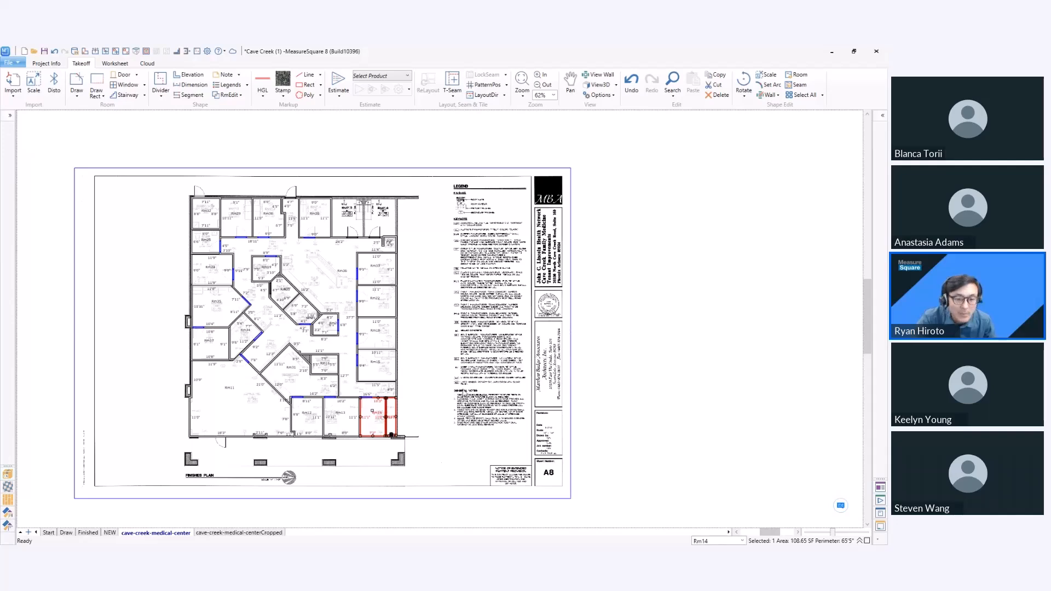
{"action": "scroll", "coordinate": [461, 392], "scroll_direction": "up", "scroll_amount": 2}
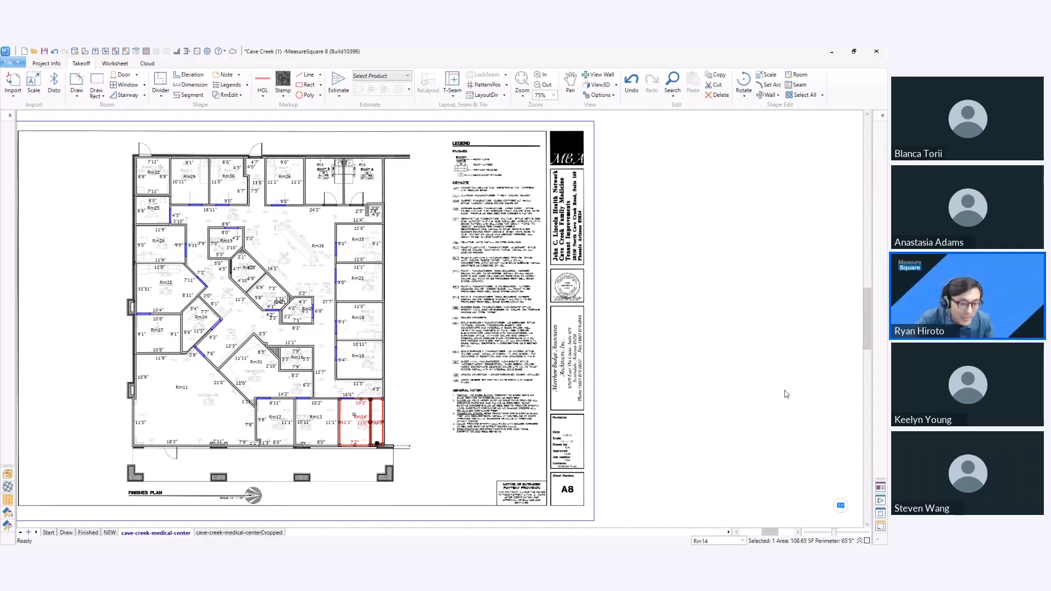
{"action": "scroll", "coordinate": [711, 403], "scroll_direction": "down", "scroll_amount": 2}
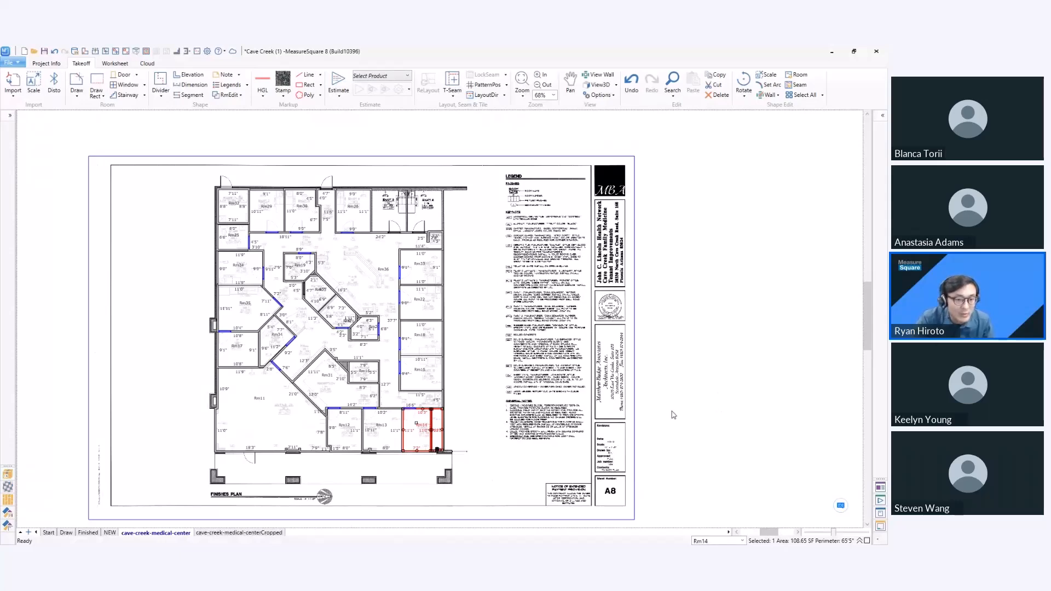
{"action": "scroll", "coordinate": [665, 414], "scroll_direction": "up", "scroll_amount": 2}
{"action": "middle_click_drag", "start_coordinate": [551, 392], "coordinate": [602, 384]}
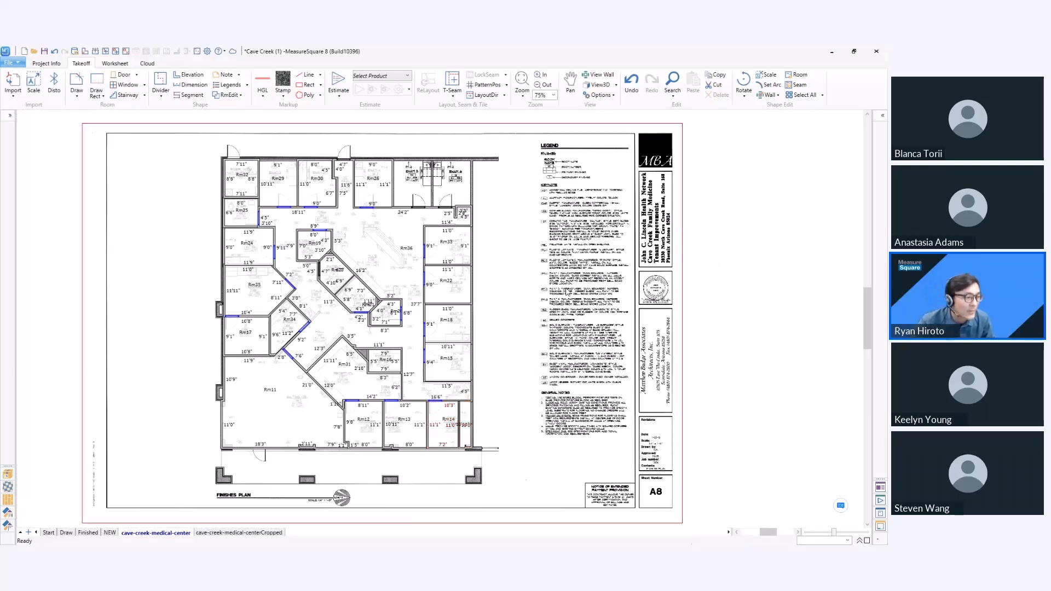
Check the blueprint image's Auto Takeoff (beta) option, and review the color formats for importing the cave-creek-medical-center PDF without completing the import
{"action": "right_click", "coordinate": [567, 289]}
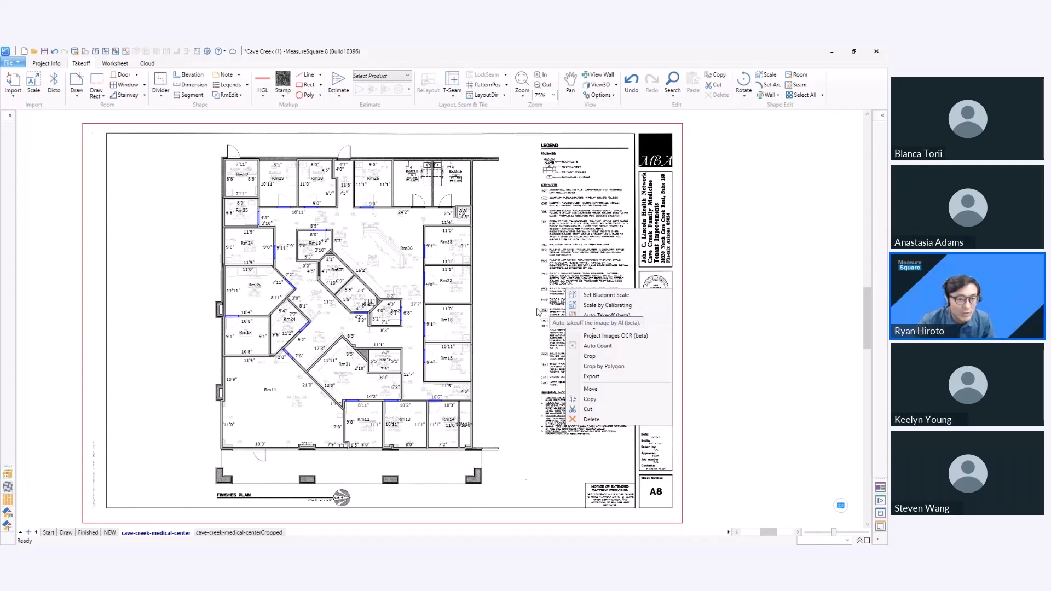
{"action": "left_click", "coordinate": [517, 293]}
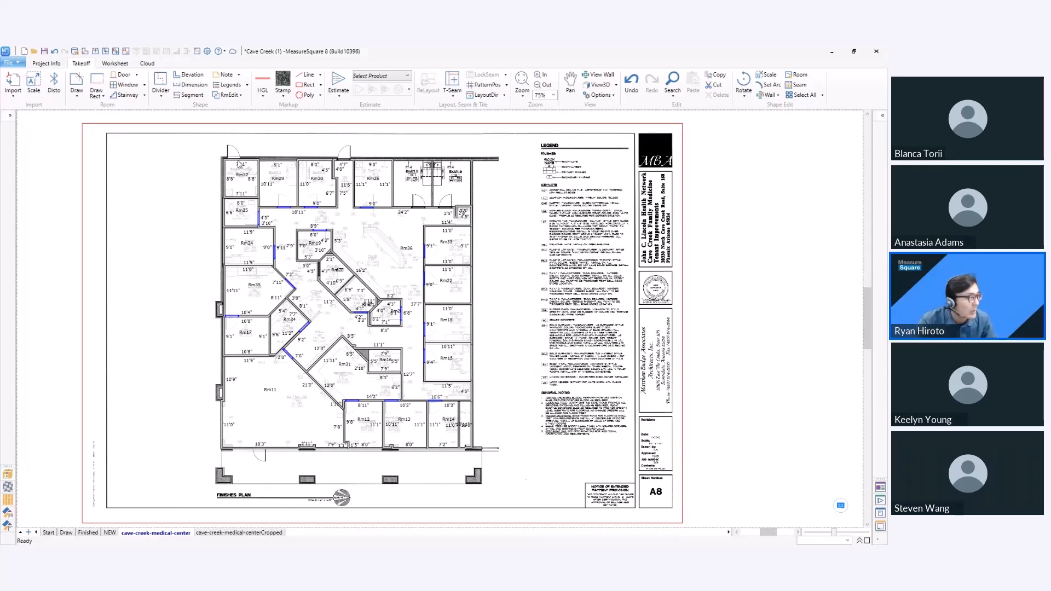
{"action": "left_click", "coordinate": [13, 88]}
{"action": "left_click", "coordinate": [26, 107]}
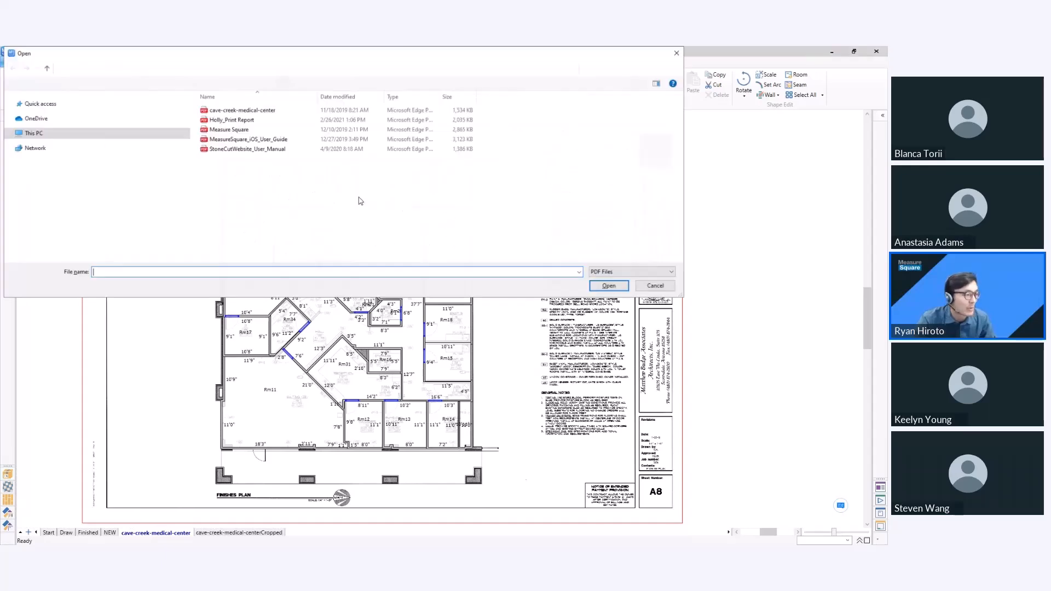
{"action": "key", "text": "Escape"}
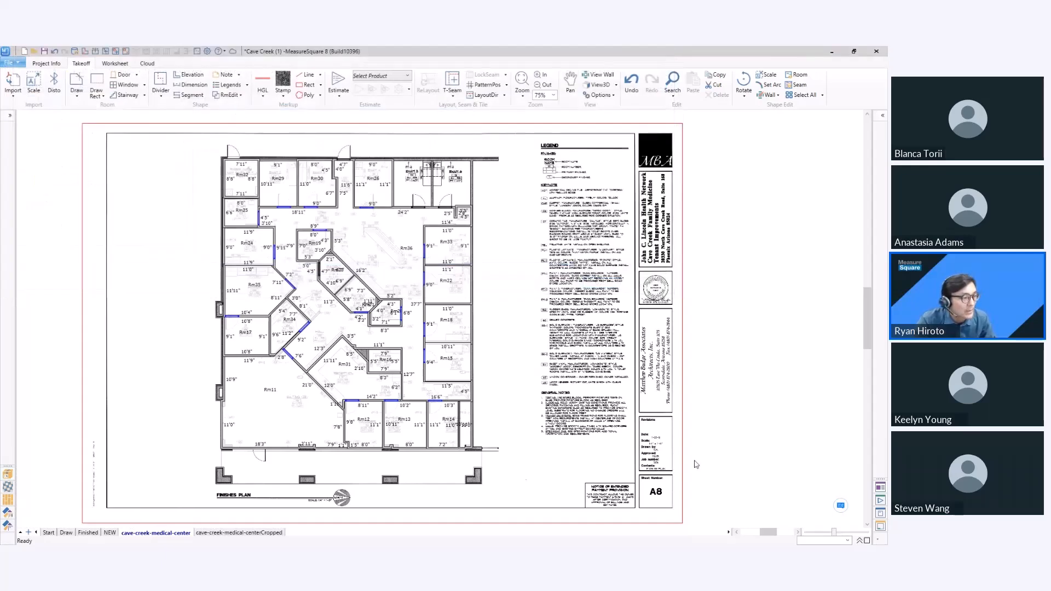
{"action": "left_click", "coordinate": [417, 282]}
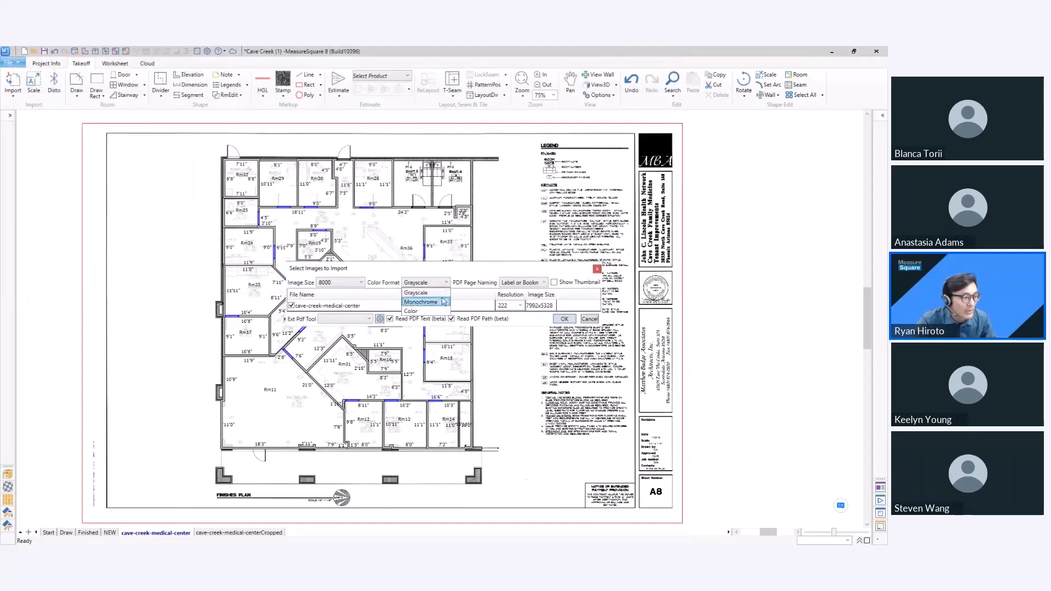
{"action": "left_click", "coordinate": [460, 278]}
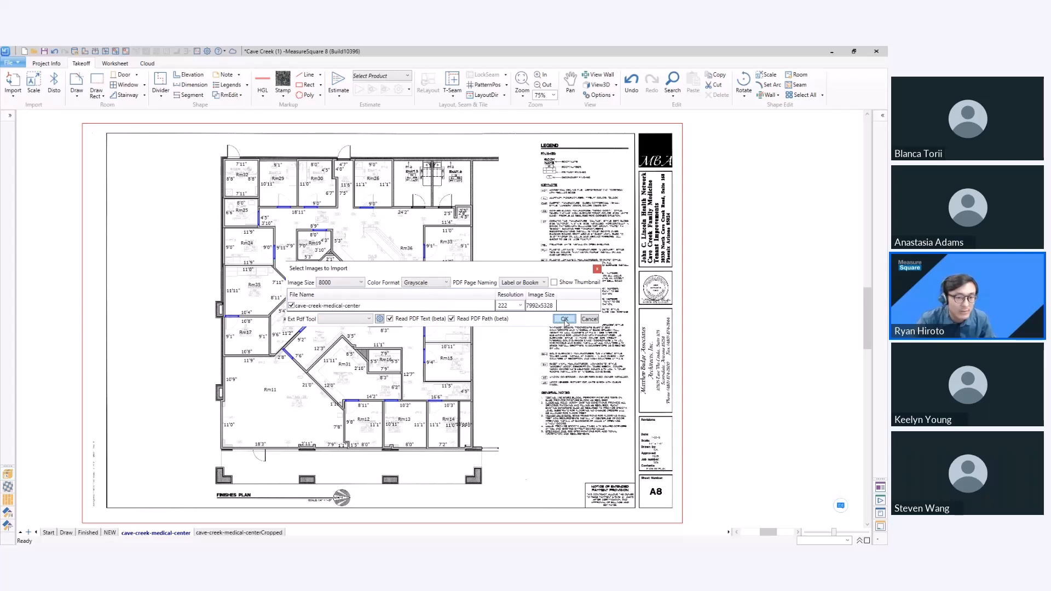
{"action": "left_click", "coordinate": [564, 319]}
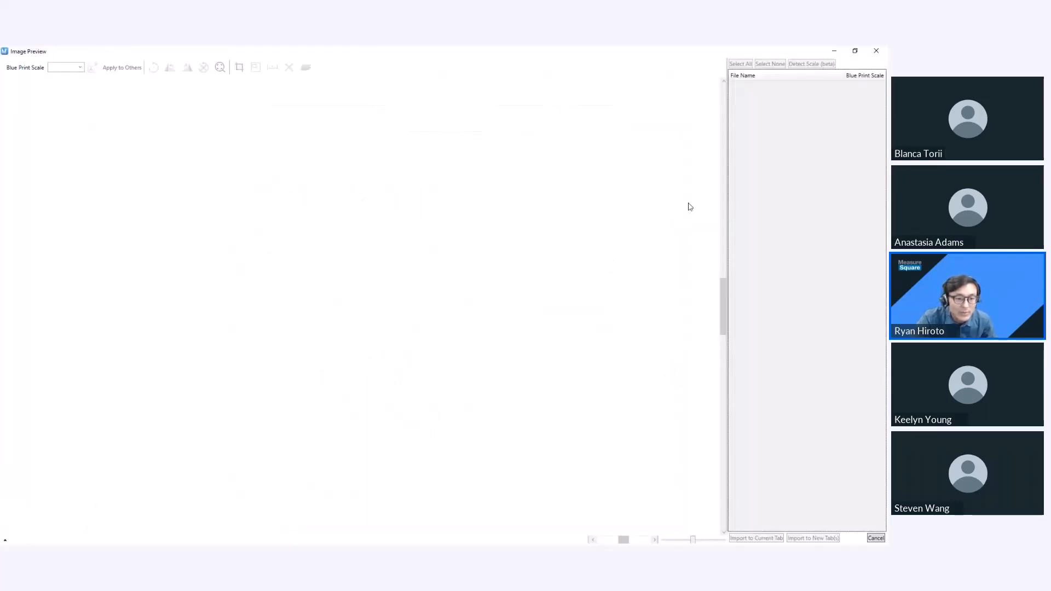
{"action": "left_click", "coordinate": [876, 50]}
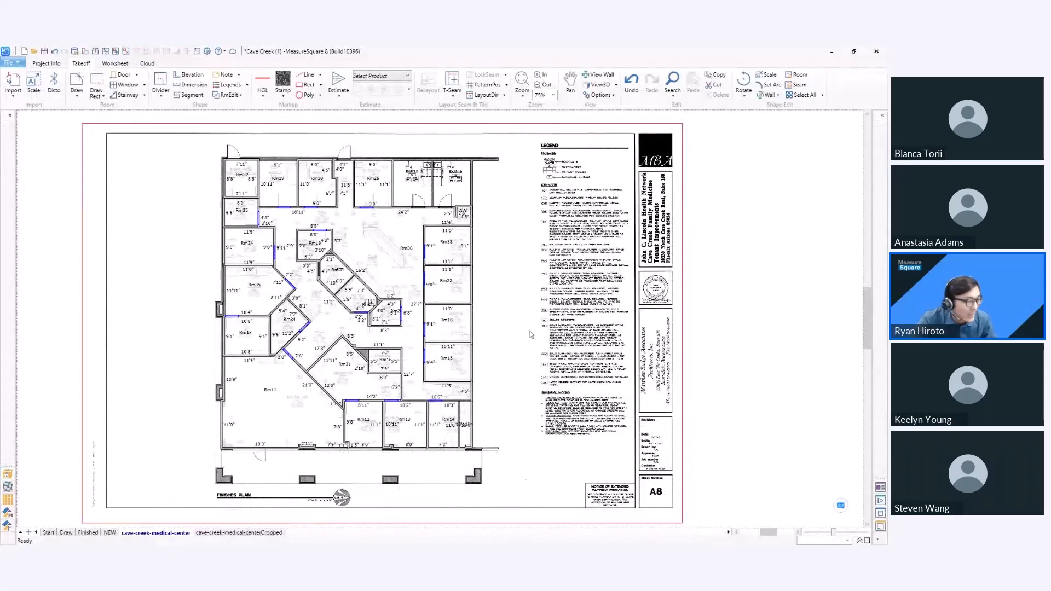
Switch to the Finished page of the project to view its completed flooring takeoff
{"action": "scroll", "coordinate": [529, 335], "scroll_direction": "down", "scroll_amount": 1}
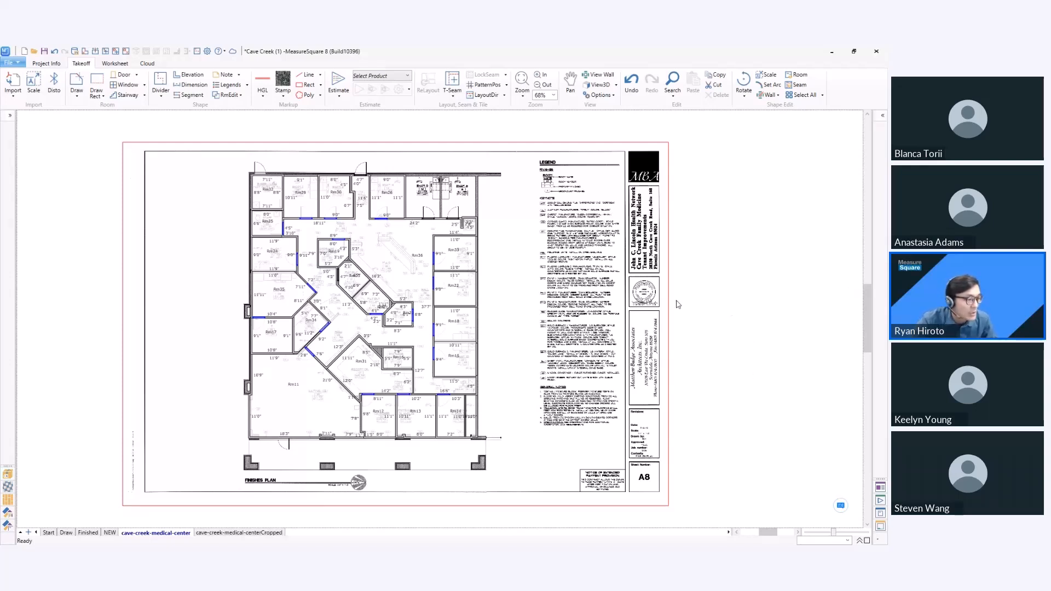
{"action": "scroll", "coordinate": [549, 284], "scroll_direction": "up", "scroll_amount": 1}
{"action": "scroll", "coordinate": [549, 284], "scroll_direction": "up", "scroll_amount": 1}
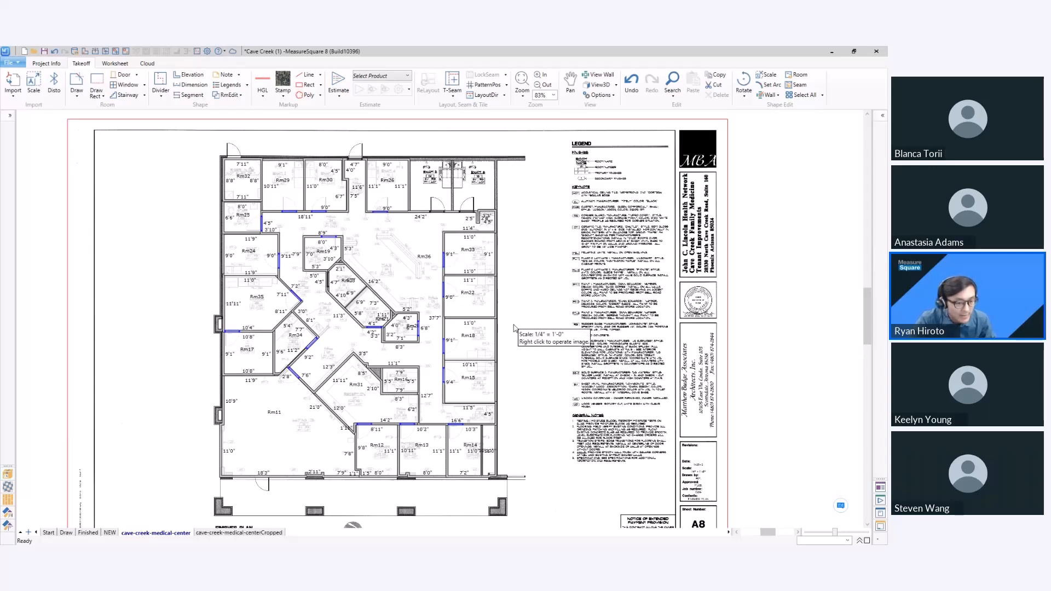
{"action": "scroll", "coordinate": [442, 351], "scroll_direction": "down", "scroll_amount": 2}
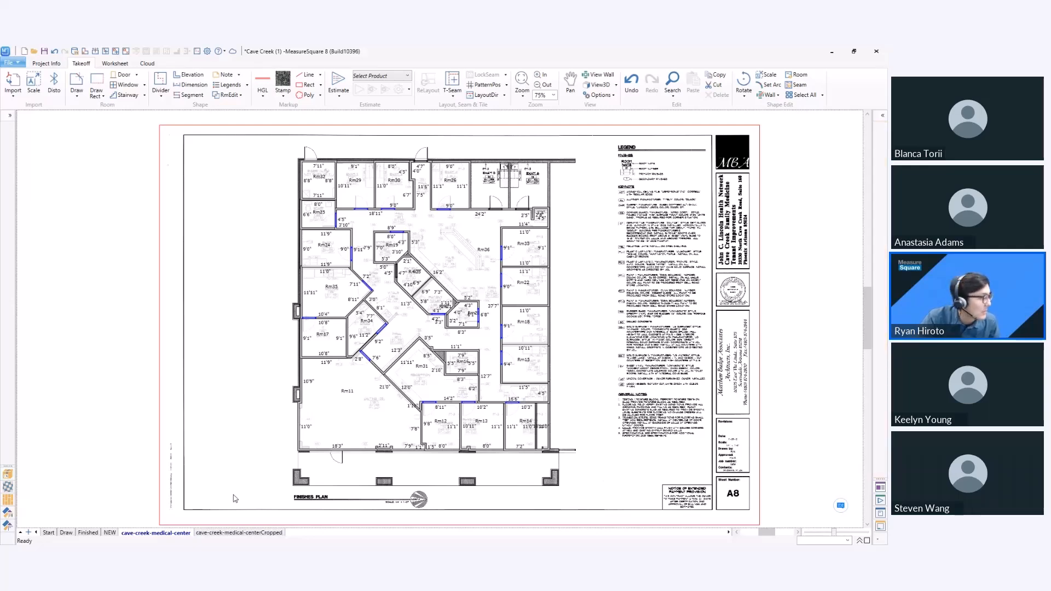
{"action": "left_click", "coordinate": [88, 533]}
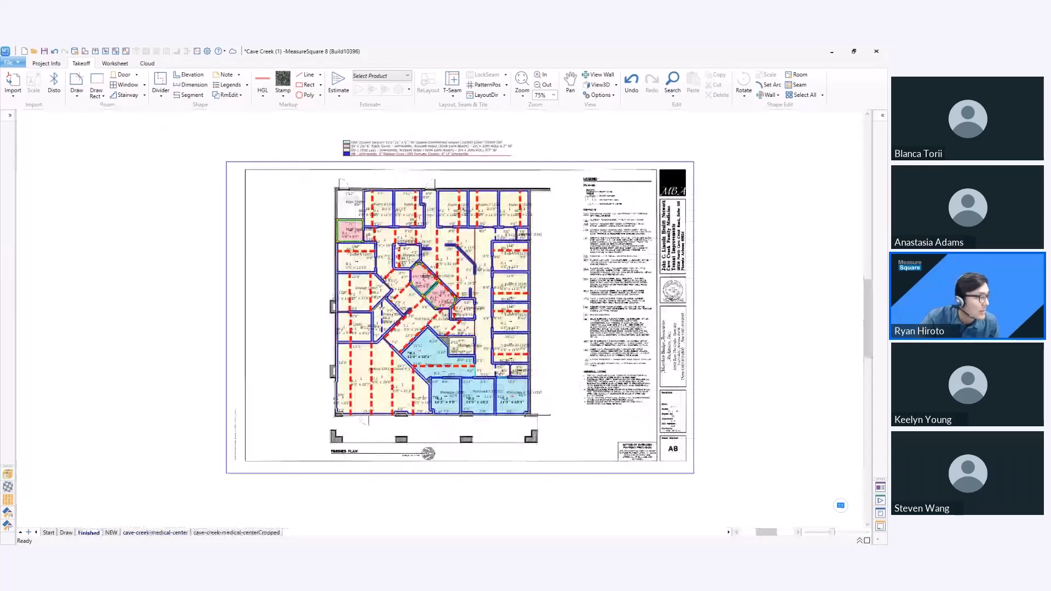
Show the wall elevations of Staff Toilet (208) and look them over
{"action": "scroll", "coordinate": [329, 213], "scroll_direction": "up", "scroll_amount": 2}
{"action": "left_click", "coordinate": [330, 218]}
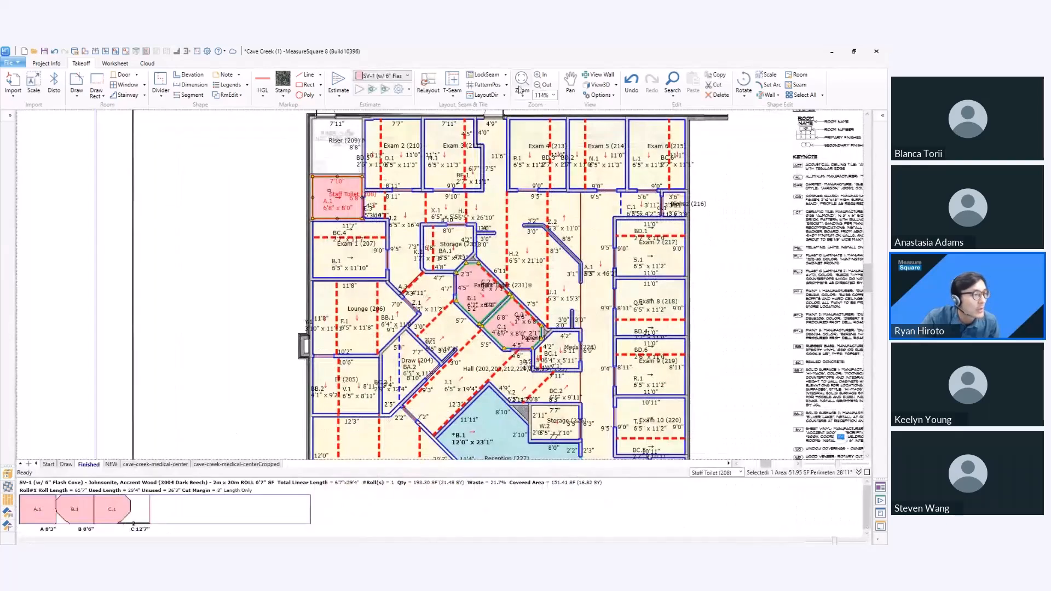
{"action": "left_click", "coordinate": [598, 76]}
{"action": "scroll", "coordinate": [372, 175], "scroll_direction": "up", "scroll_amount": 1}
{"action": "scroll", "coordinate": [383, 180], "scroll_direction": "up", "scroll_amount": 4}
{"action": "middle_click_drag", "start_coordinate": [396, 186], "coordinate": [434, 290]}
{"action": "scroll", "coordinate": [432, 290], "scroll_direction": "down", "scroll_amount": 3}
{"action": "key", "text": "Escape"}
Show the wall elevations of Patient Toilet (231) and examine its wall tile, bullnose trim and assigned products
{"action": "middle_click_drag", "start_coordinate": [530, 431], "coordinate": [494, 310]}
{"action": "scroll", "coordinate": [494, 310], "scroll_direction": "up", "scroll_amount": 1}
{"action": "left_click", "coordinate": [494, 310]}
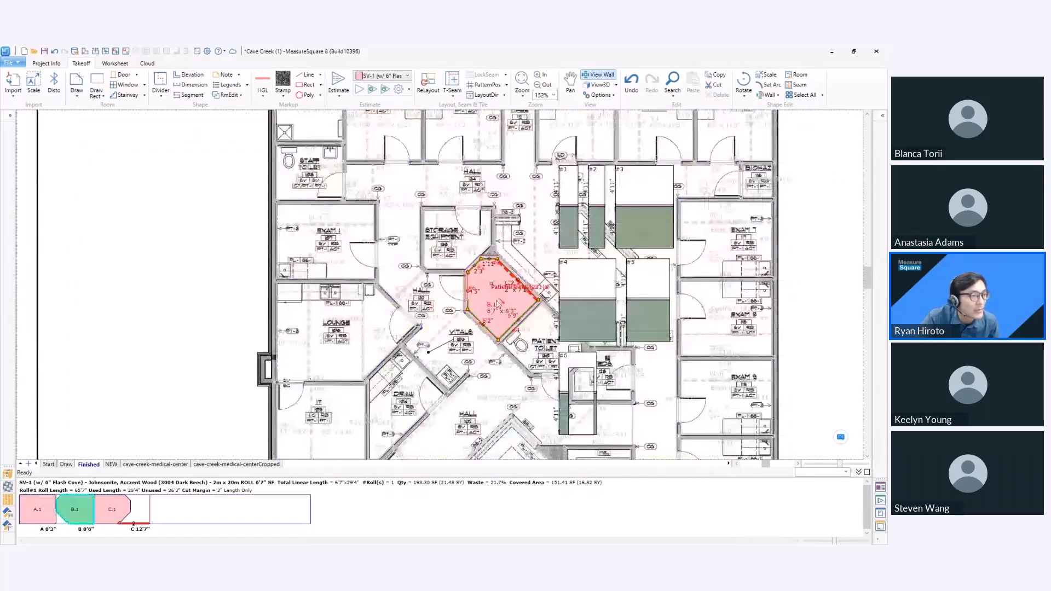
{"action": "scroll", "coordinate": [633, 274], "scroll_direction": "up", "scroll_amount": 3}
{"action": "middle_click_drag", "start_coordinate": [635, 240], "coordinate": [573, 271]}
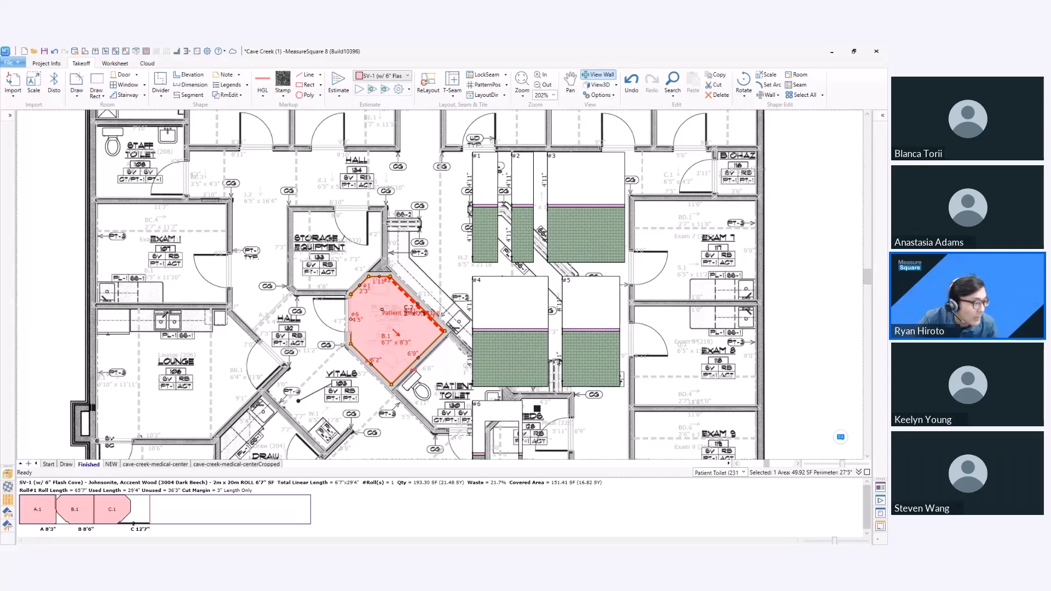
{"action": "scroll", "coordinate": [626, 356], "scroll_direction": "down", "scroll_amount": 3}
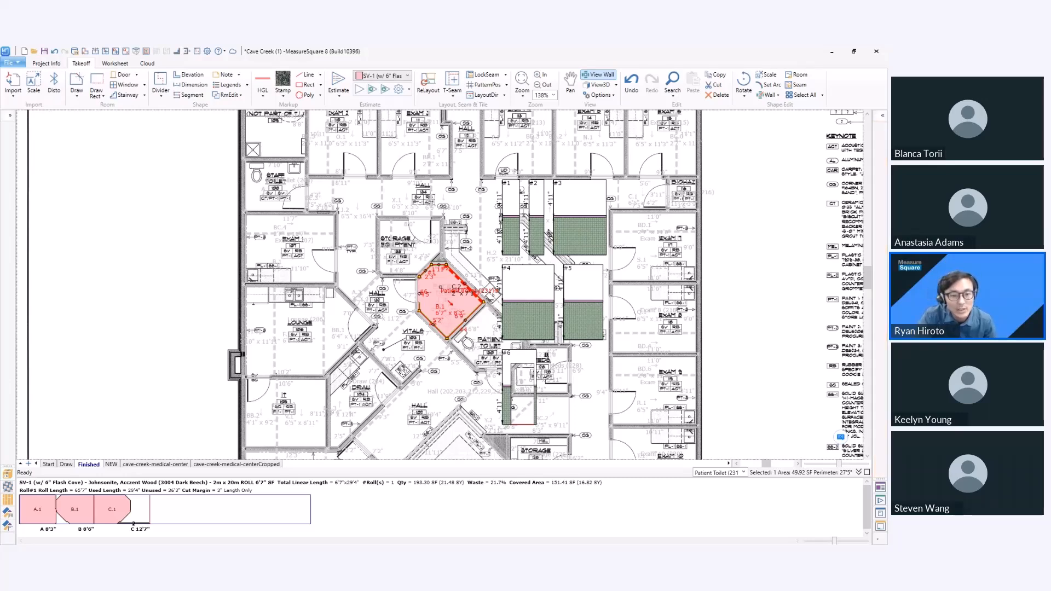
{"action": "scroll", "coordinate": [507, 231], "scroll_direction": "up", "scroll_amount": 5}
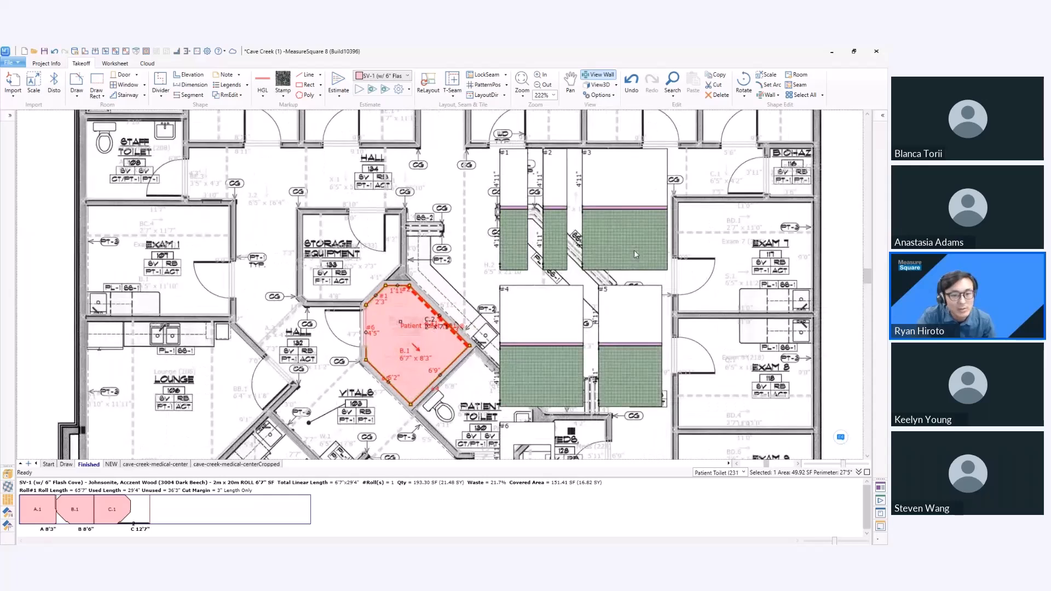
{"action": "mouse_move", "coordinate": [633, 250]}
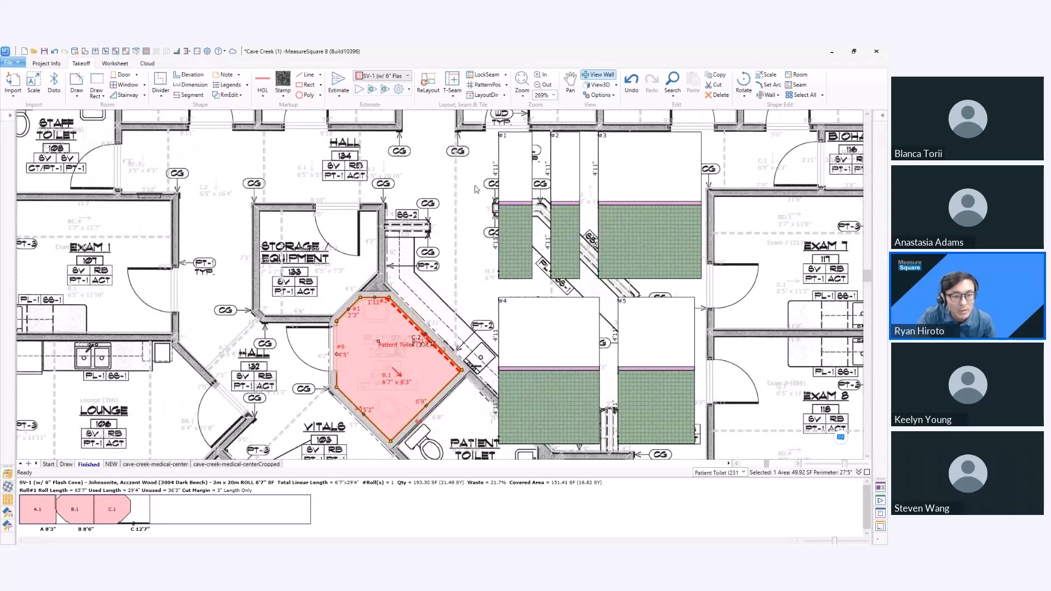
{"action": "scroll", "coordinate": [583, 307], "scroll_direction": "down", "scroll_amount": 4}
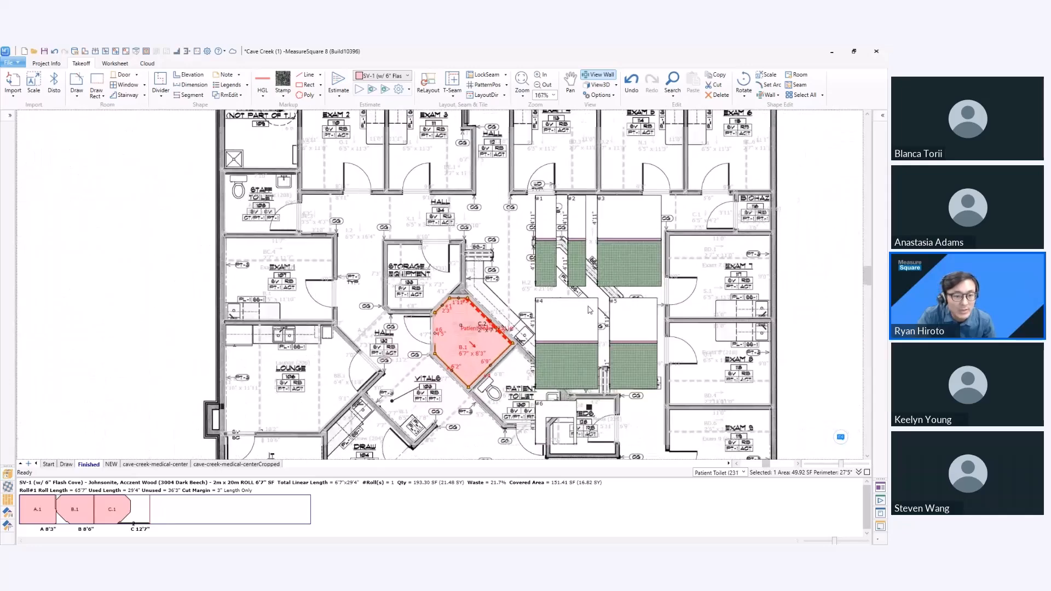
{"action": "scroll", "coordinate": [583, 309], "scroll_direction": "down", "scroll_amount": 1}
{"action": "middle_click_drag", "start_coordinate": [583, 322], "coordinate": [542, 287]}
{"action": "scroll", "coordinate": [542, 287], "scroll_direction": "up", "scroll_amount": 1}
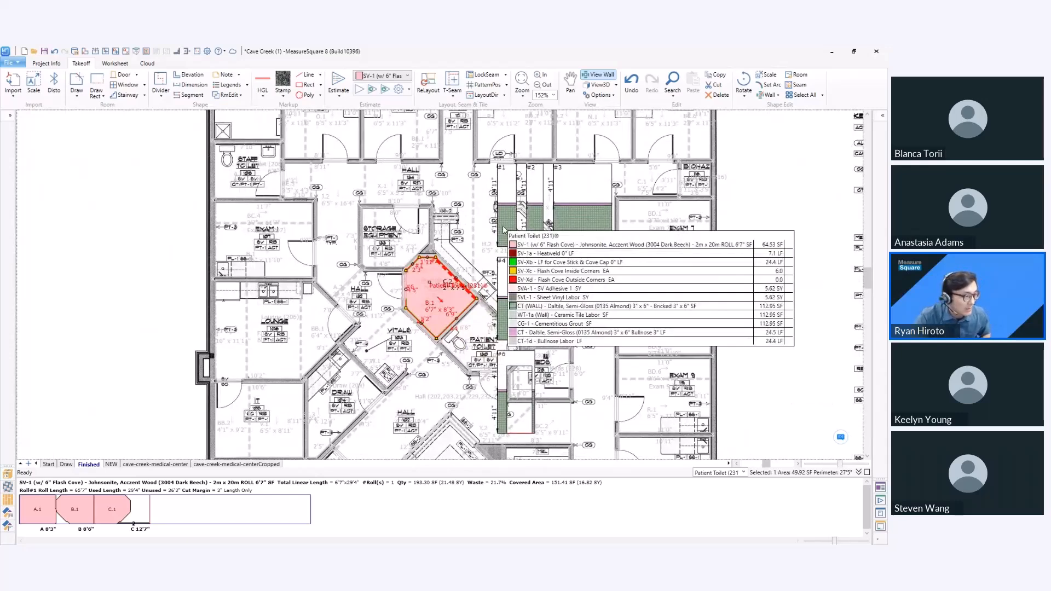
Select the tiled walls of Patient Toilet (231) and set the tile pattern position at the upper-left corner of wall #5's tiled area
{"action": "left_click", "coordinate": [548, 343]}
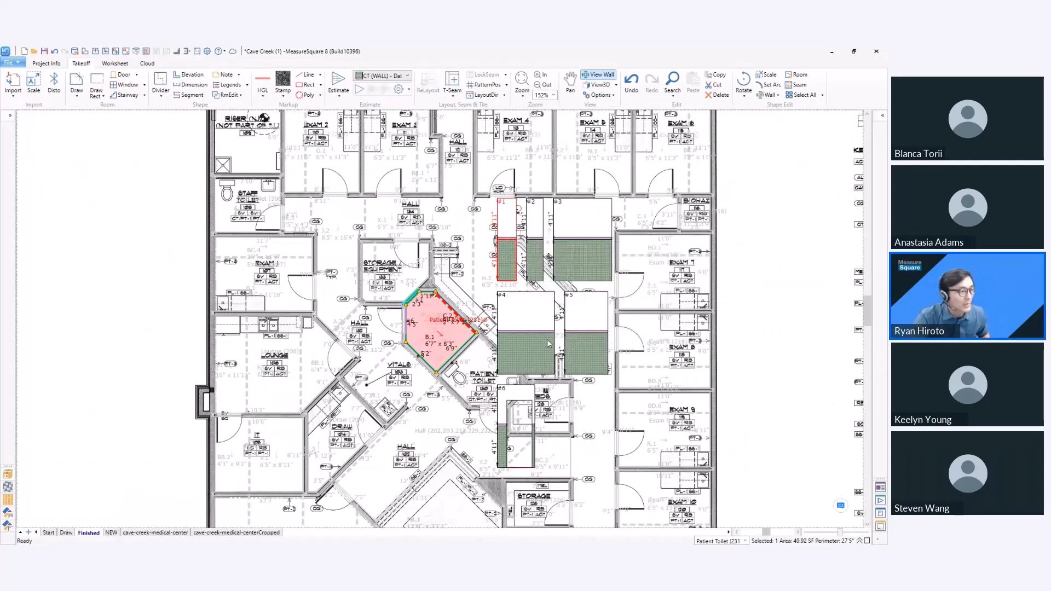
{"action": "left_click", "coordinate": [570, 356], "text": "ctrl"}
{"action": "left_click", "coordinate": [503, 434], "text": "ctrl"}
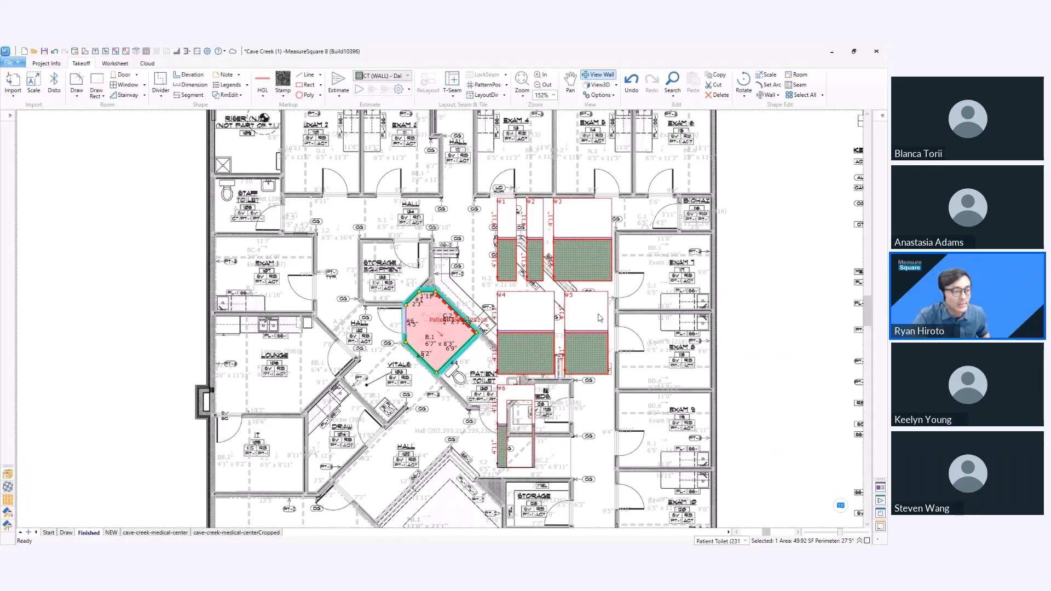
{"action": "left_click", "coordinate": [485, 85]}
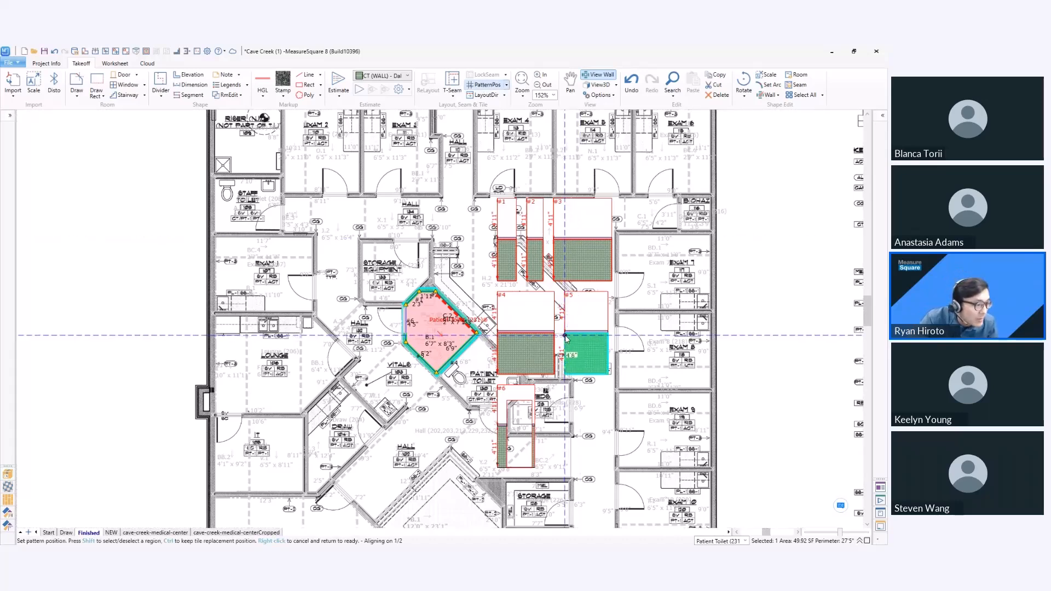
{"action": "scroll", "coordinate": [565, 338], "scroll_direction": "up", "scroll_amount": 2}
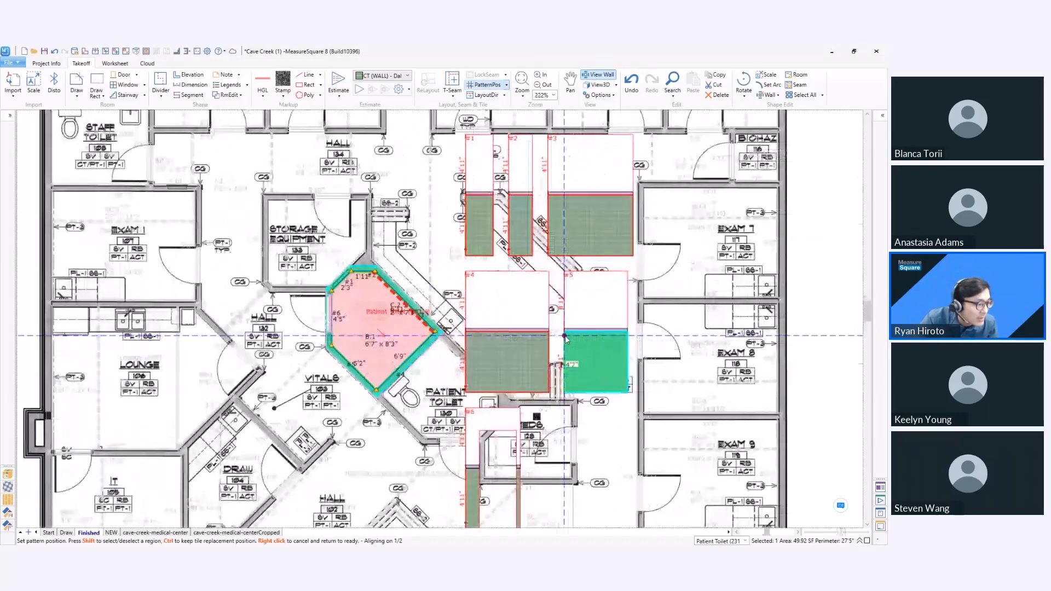
{"action": "scroll", "coordinate": [564, 338], "scroll_direction": "up", "scroll_amount": 2}
{"action": "left_click", "coordinate": [564, 334]}
{"action": "scroll", "coordinate": [566, 363], "scroll_direction": "up", "scroll_amount": 2}
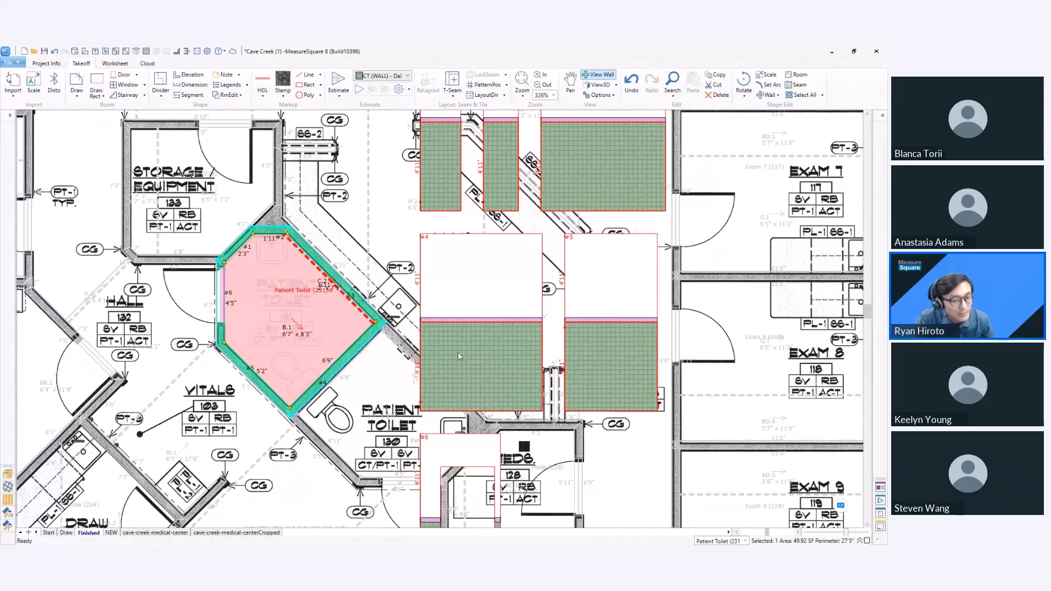
{"action": "scroll", "coordinate": [464, 355], "scroll_direction": "down", "scroll_amount": 3}
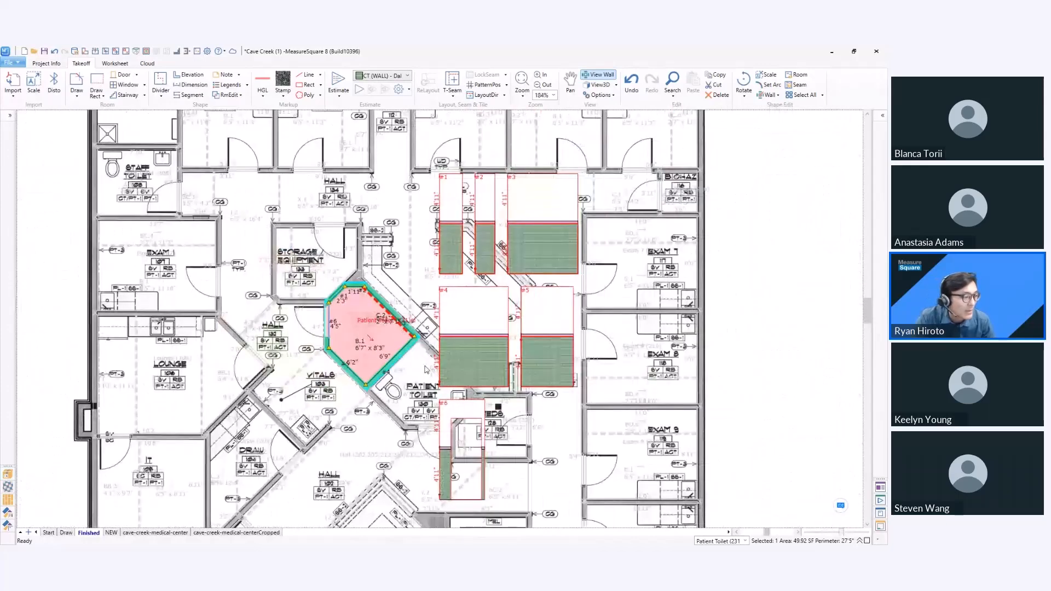
{"action": "scroll", "coordinate": [360, 383], "scroll_direction": "down", "scroll_amount": 1}
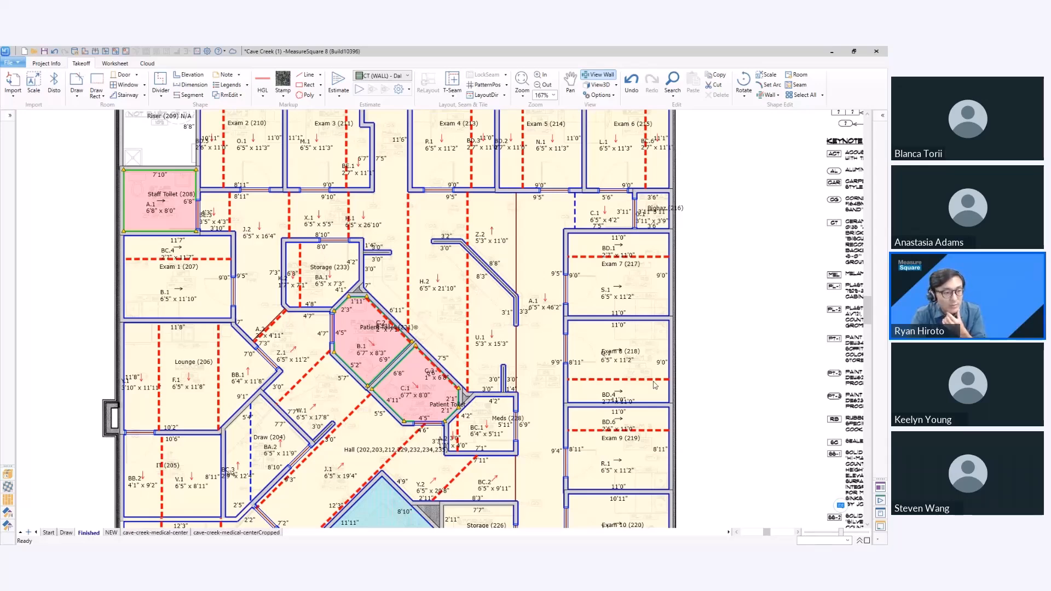
Look over the room layouts and seams of the finished takeoff, and switch to the project's Draw page
{"action": "scroll", "coordinate": [656, 379], "scroll_direction": "down", "scroll_amount": 1}
{"action": "middle_click_drag", "start_coordinate": [656, 379], "coordinate": [715, 248]}
{"action": "scroll", "coordinate": [521, 413], "scroll_direction": "up", "scroll_amount": 3}
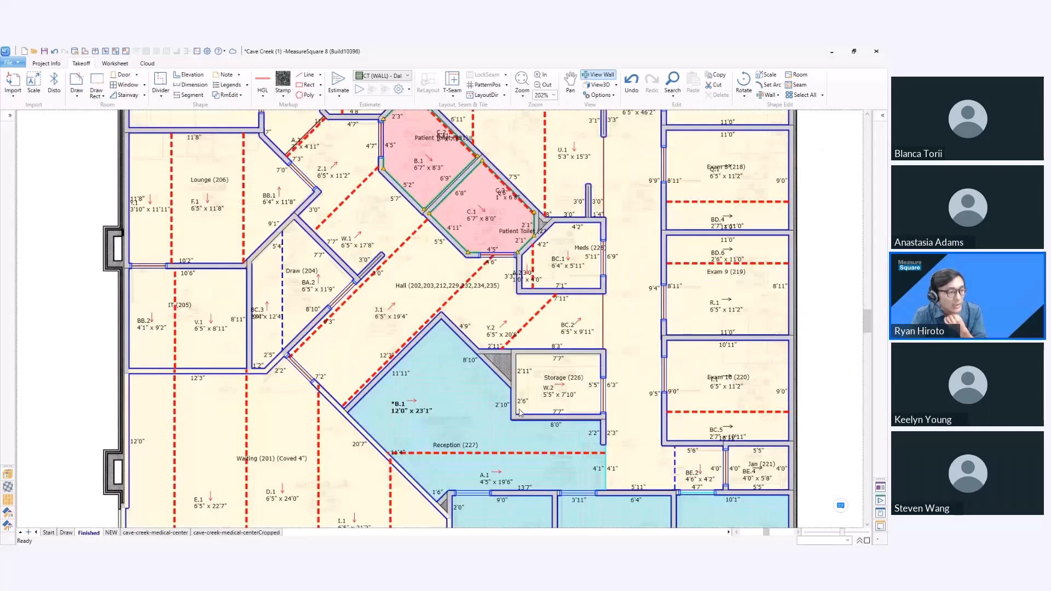
{"action": "scroll", "coordinate": [520, 413], "scroll_direction": "down", "scroll_amount": 2}
{"action": "middle_click_drag", "start_coordinate": [520, 413], "coordinate": [525, 317]}
{"action": "middle_click_drag", "start_coordinate": [308, 190], "coordinate": [389, 372]}
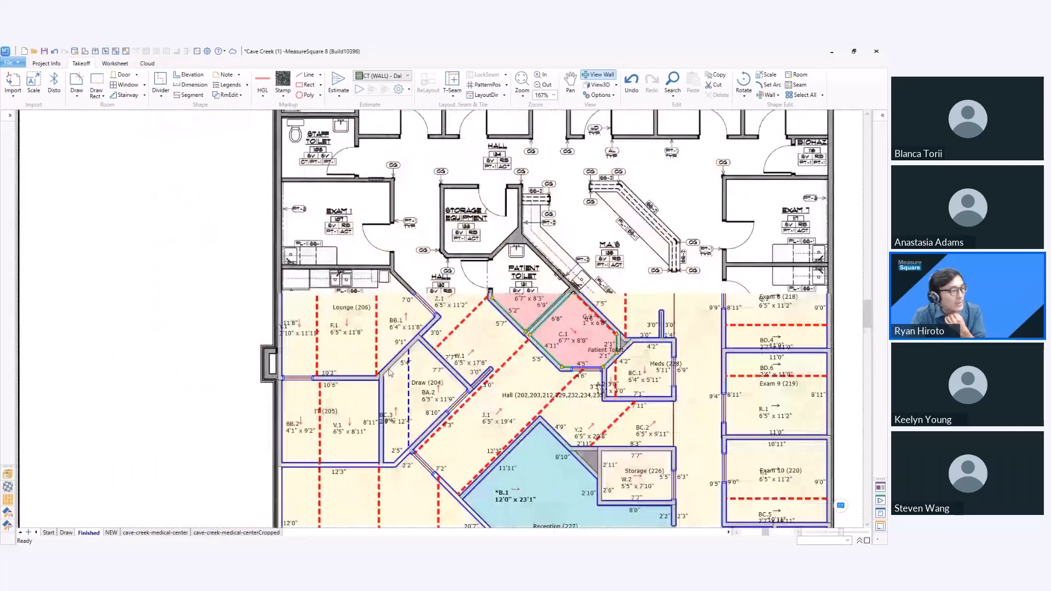
{"action": "scroll", "coordinate": [389, 372], "scroll_direction": "down", "scroll_amount": 1}
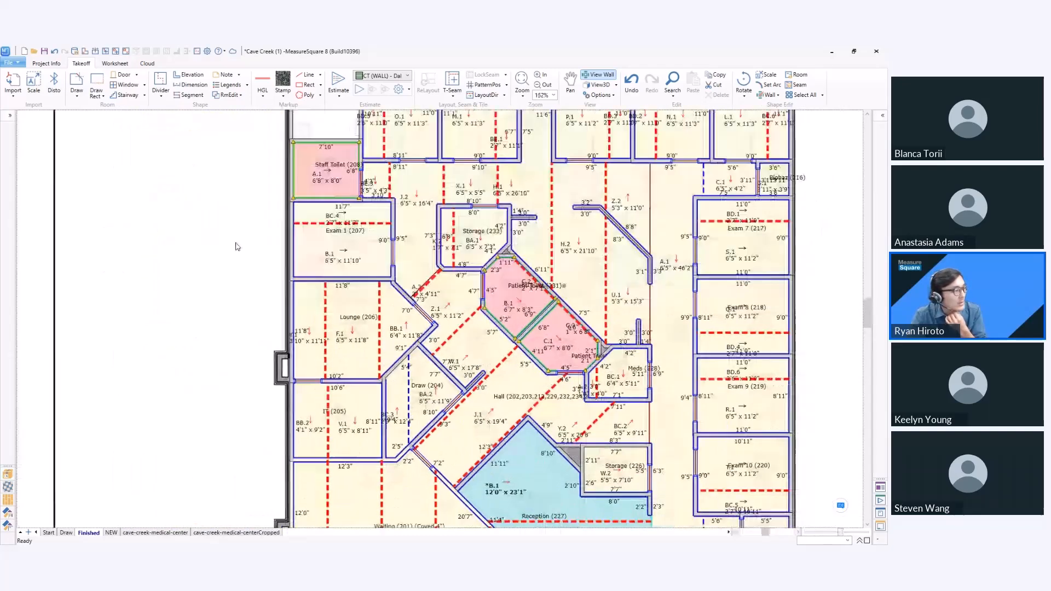
{"action": "left_click", "coordinate": [111, 533]}
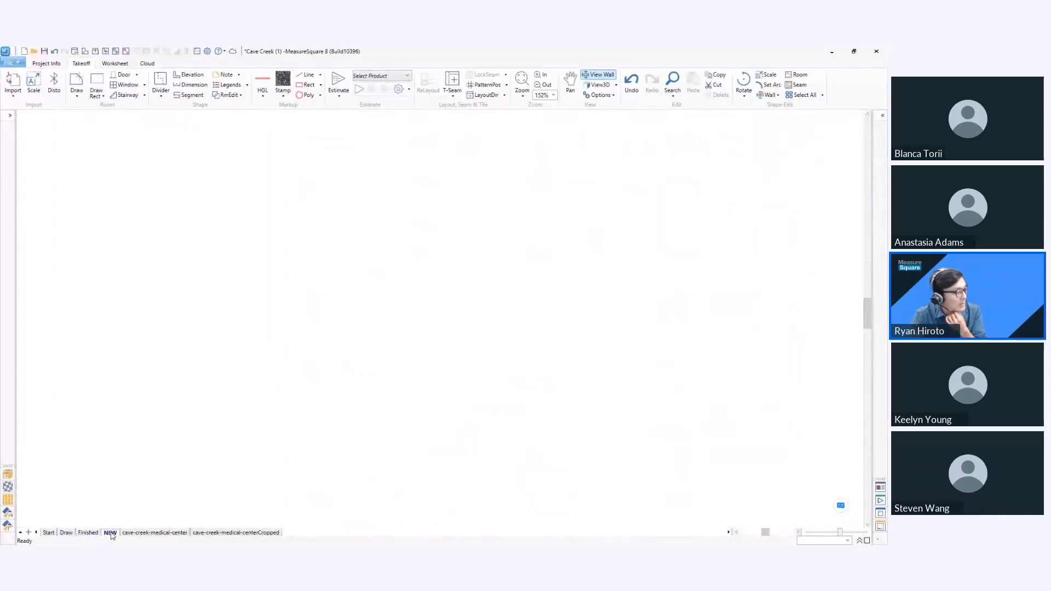
{"action": "left_click", "coordinate": [66, 532]}
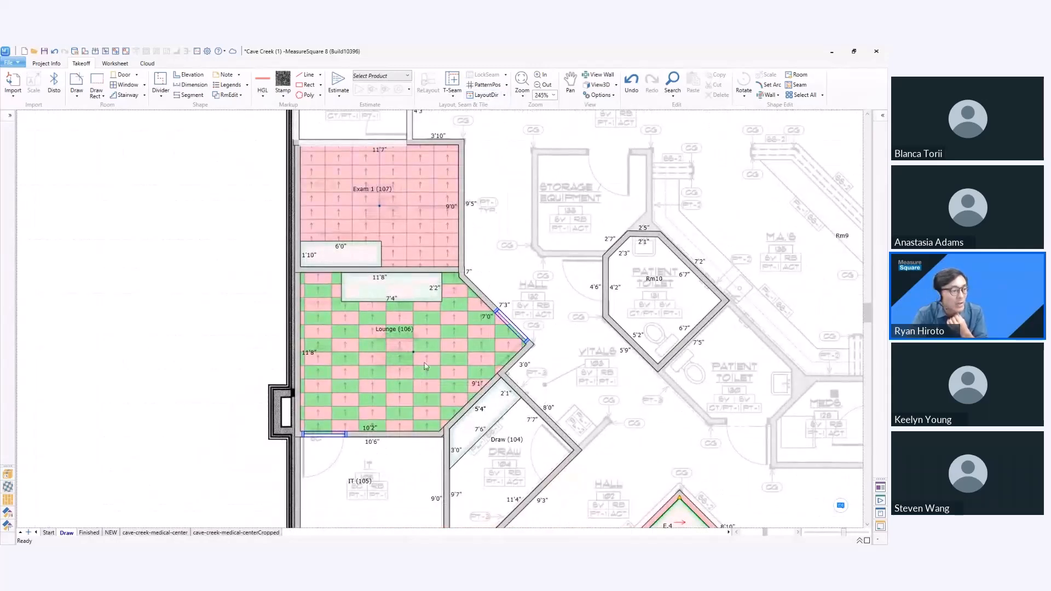
Try an angled layout direction for the checkered floor tile in Lounge (106)
{"action": "scroll", "coordinate": [425, 368], "scroll_direction": "up", "scroll_amount": 1}
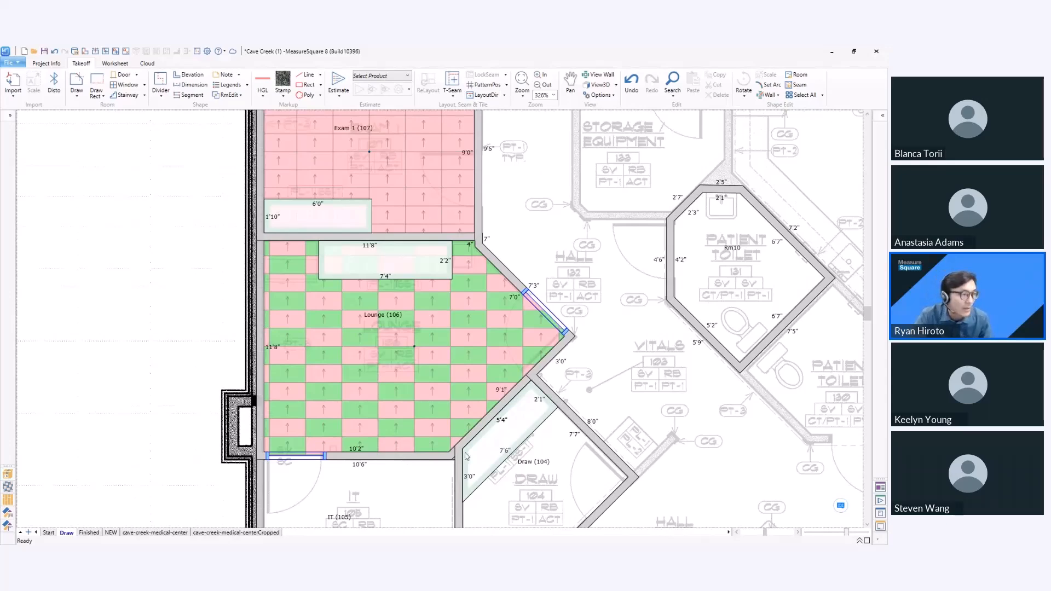
{"action": "left_click", "coordinate": [485, 95]}
{"action": "left_click", "coordinate": [349, 344]}
{"action": "left_click", "coordinate": [388, 373]}
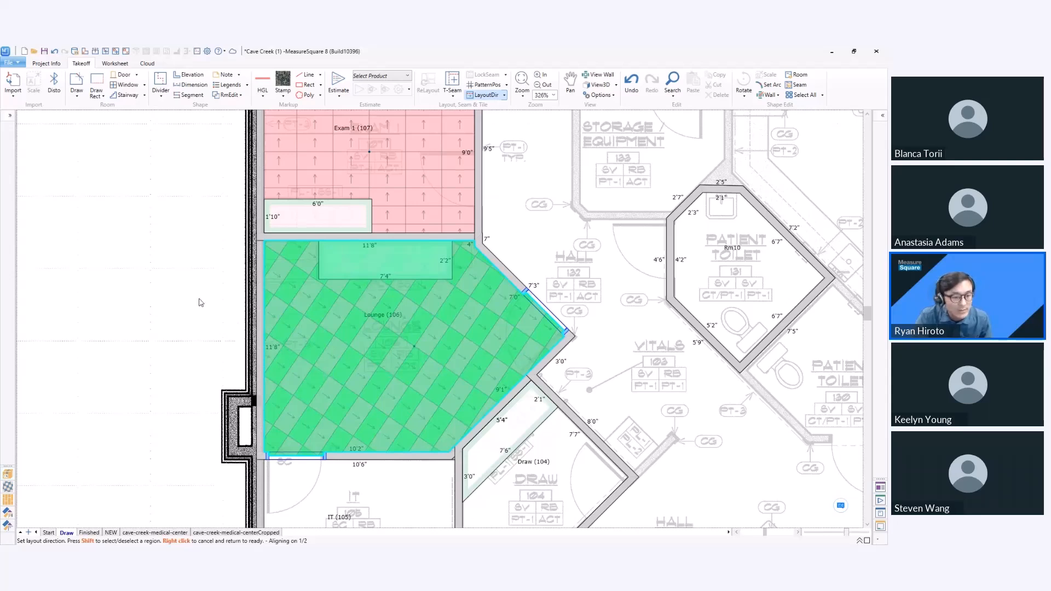
{"action": "left_click", "coordinate": [195, 328]}
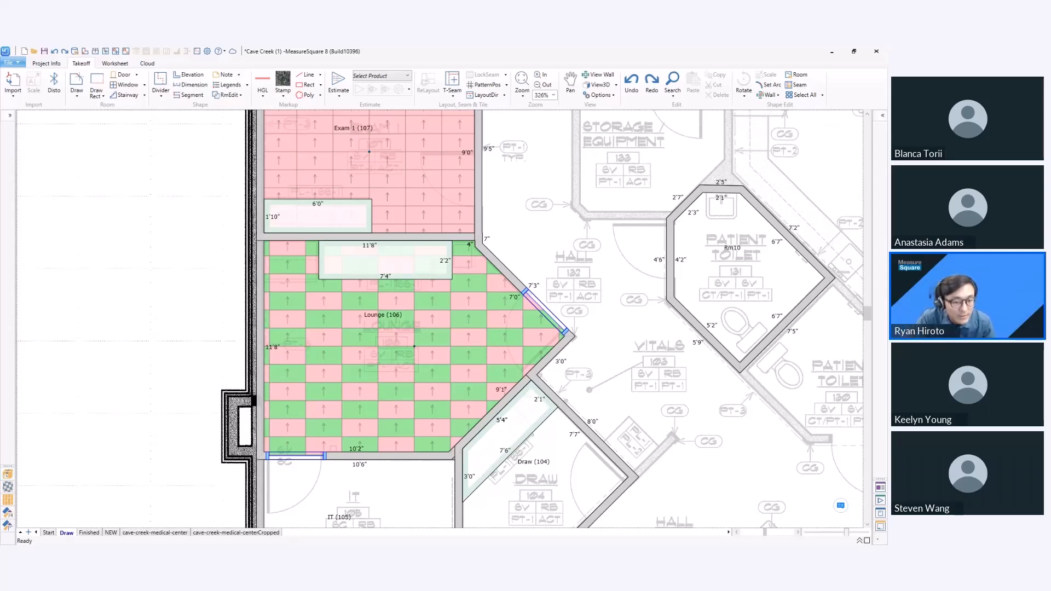
Show the wall elevations of Lounge (106) and add a horizontal wall stack on wall #1, about 3'9" above the floor
{"action": "scroll", "coordinate": [446, 378], "scroll_direction": "down", "scroll_amount": 4}
{"action": "left_click", "coordinate": [436, 353]}
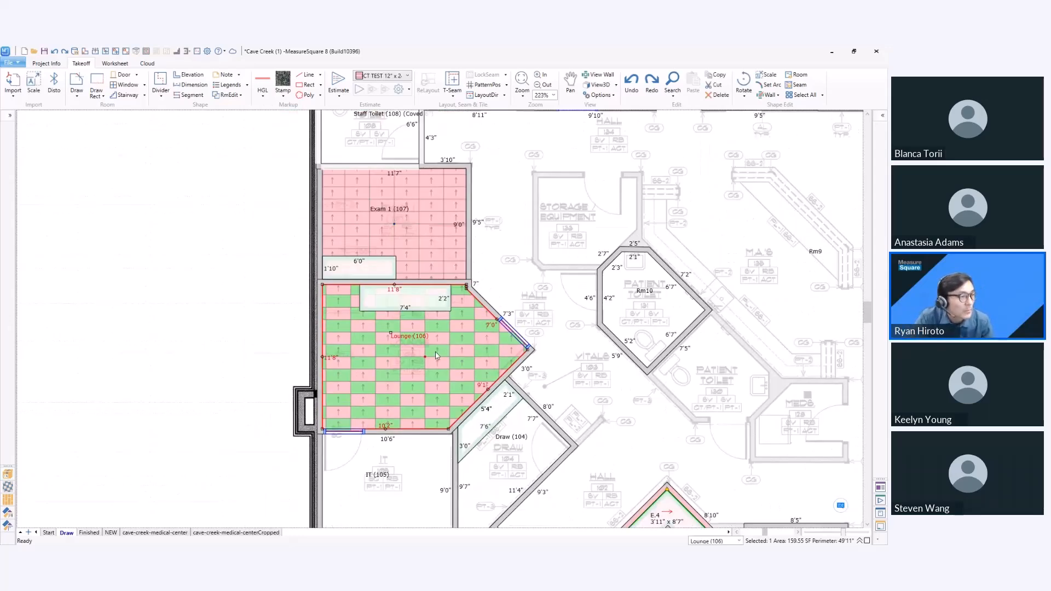
{"action": "left_click", "coordinate": [599, 75]}
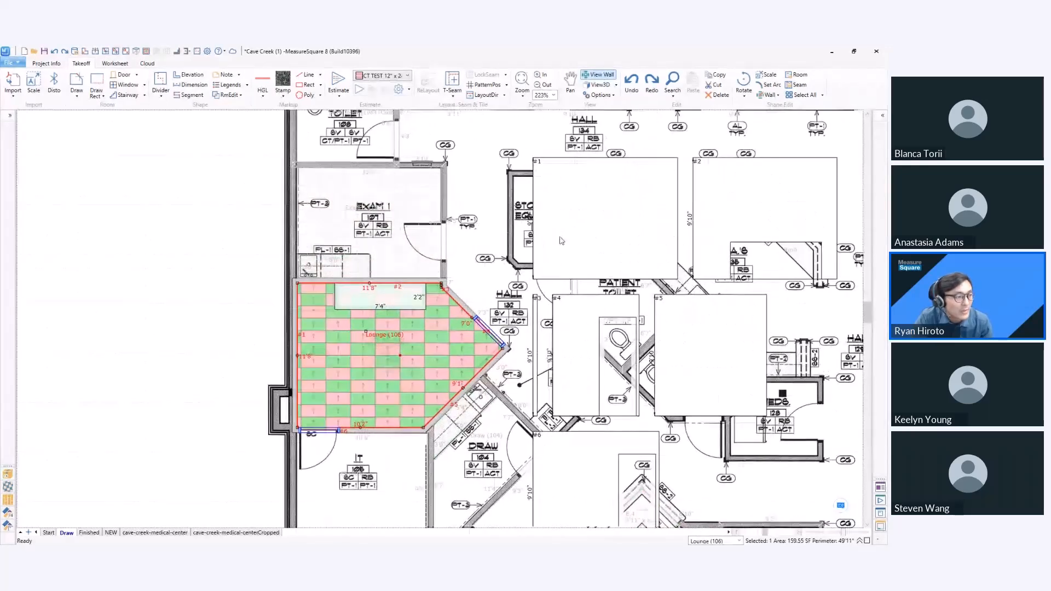
{"action": "scroll", "coordinate": [536, 230], "scroll_direction": "down", "scroll_amount": 3}
{"action": "right_click", "coordinate": [522, 189]}
{"action": "left_click", "coordinate": [530, 194]}
{"action": "left_click", "coordinate": [519, 209]}
{"action": "right_click", "coordinate": [344, 221]}
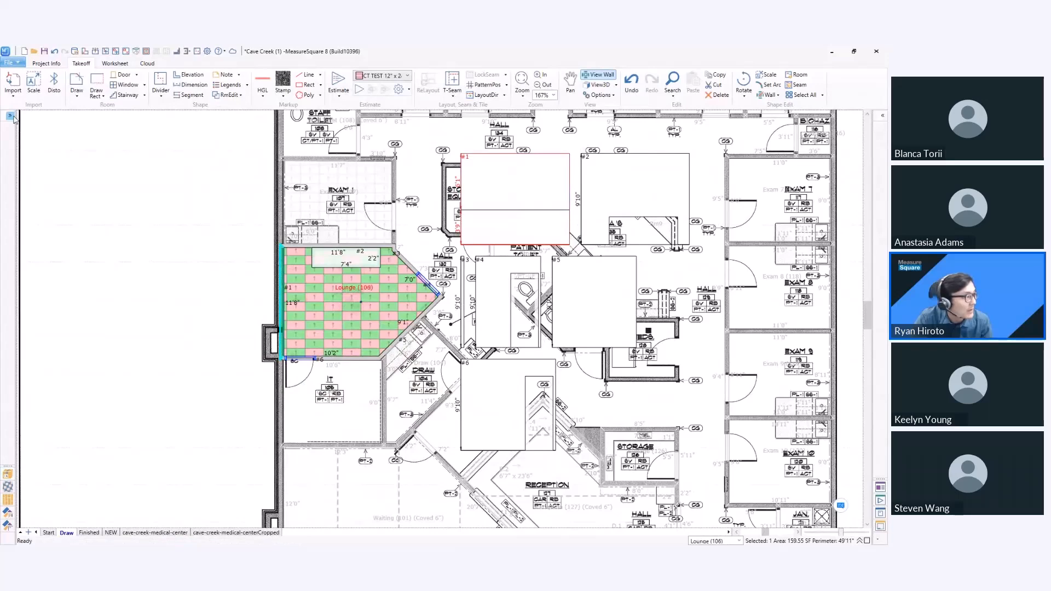
Assign the CT TEST[1] 12" x 24" tile to the lower stack of wall #1 and copy that wall's profile
{"action": "scroll", "coordinate": [639, 252], "scroll_direction": "up", "scroll_amount": 2}
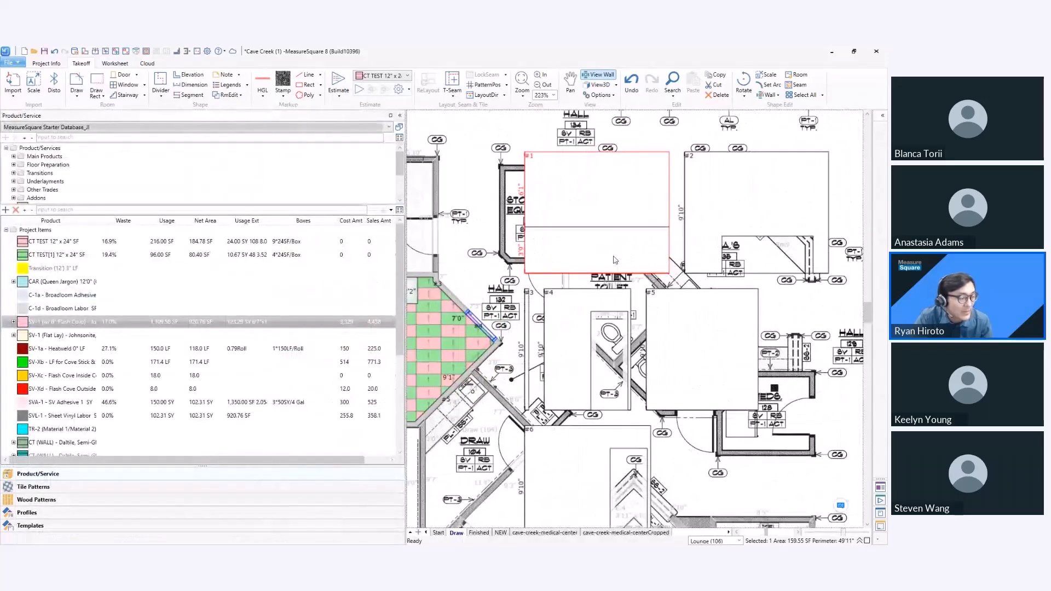
{"action": "left_click_drag", "start_coordinate": [38, 255], "coordinate": [589, 246]}
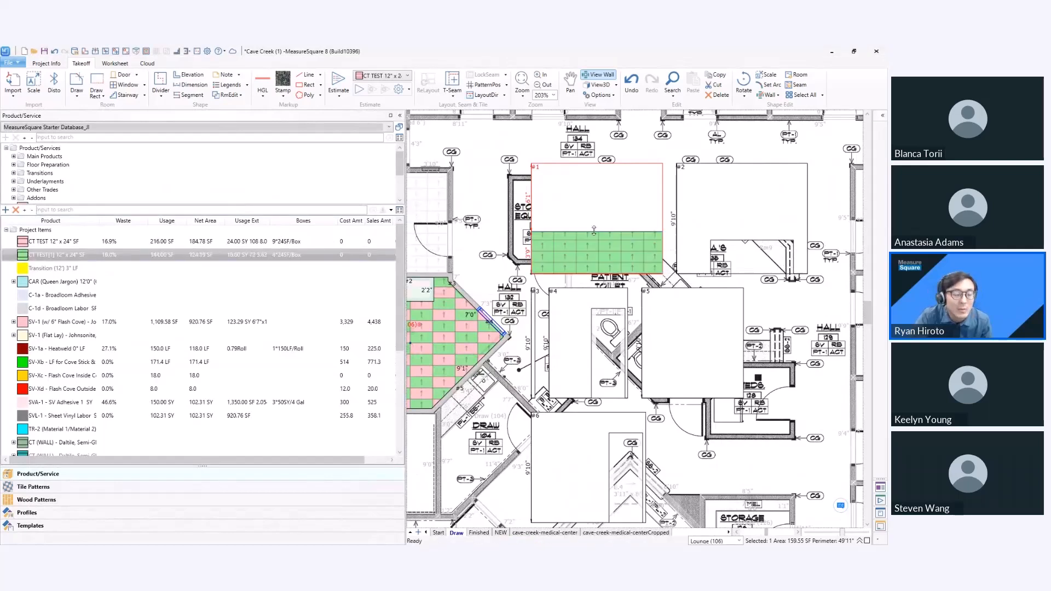
{"action": "right_click", "coordinate": [588, 211]}
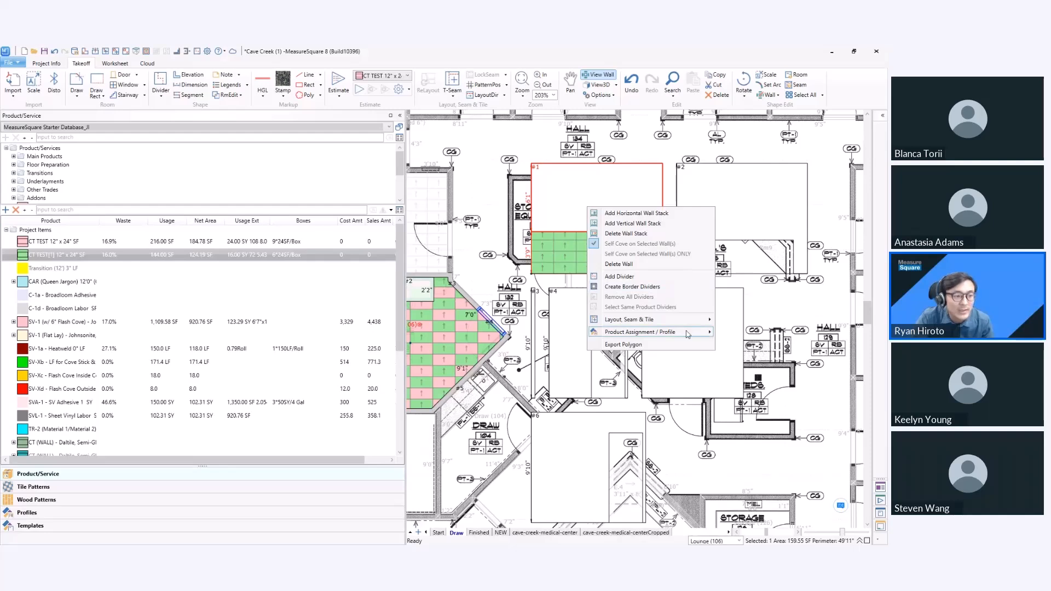
{"action": "mouse_move", "coordinate": [688, 334]}
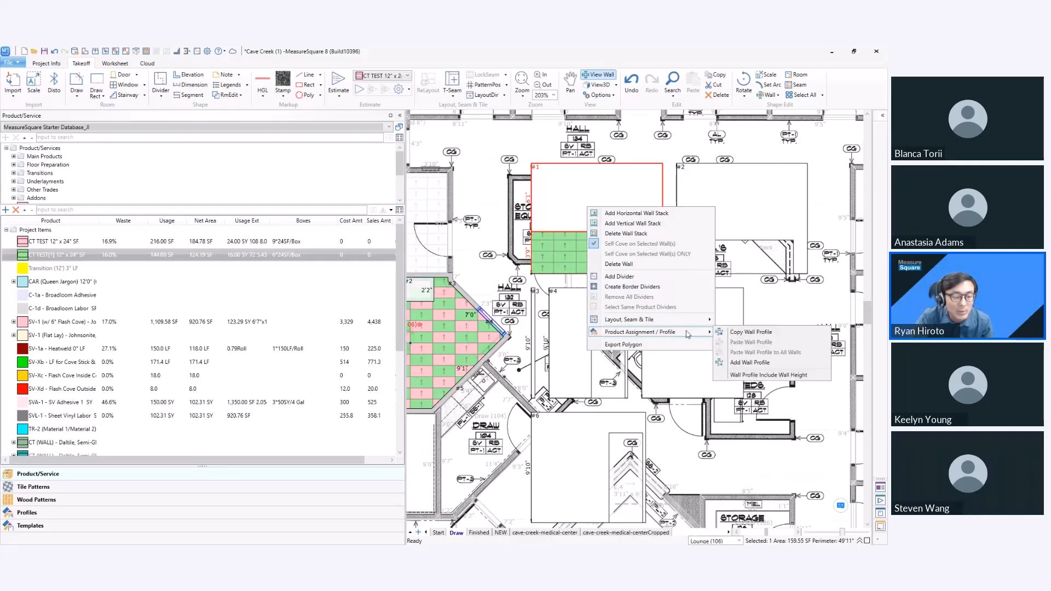
{"action": "left_click", "coordinate": [724, 332]}
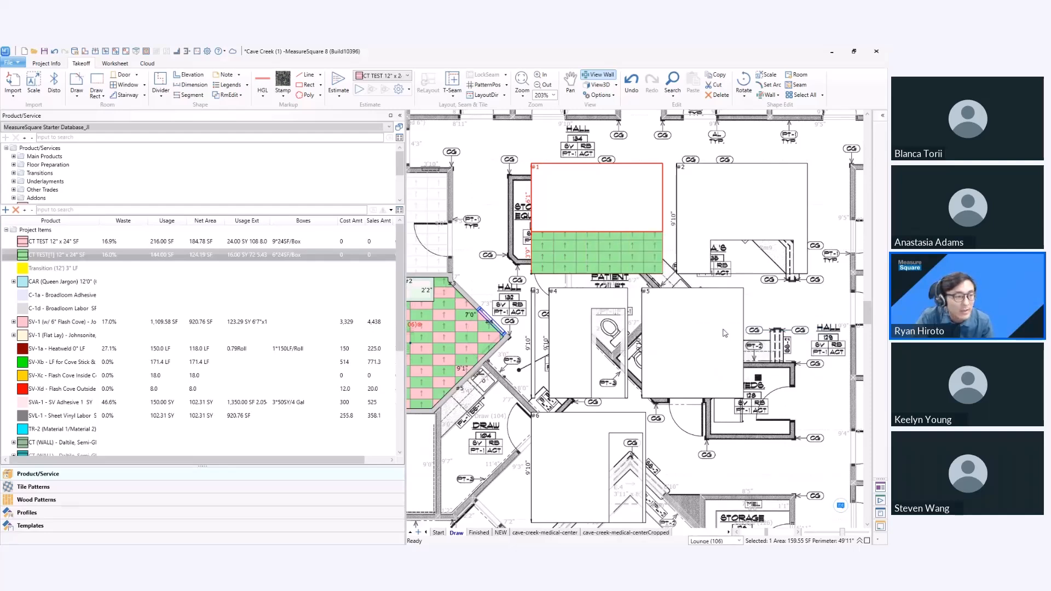
Paste the copied wall profile to all walls of Lounge (106) and return to the plan
{"action": "right_click", "coordinate": [600, 197]}
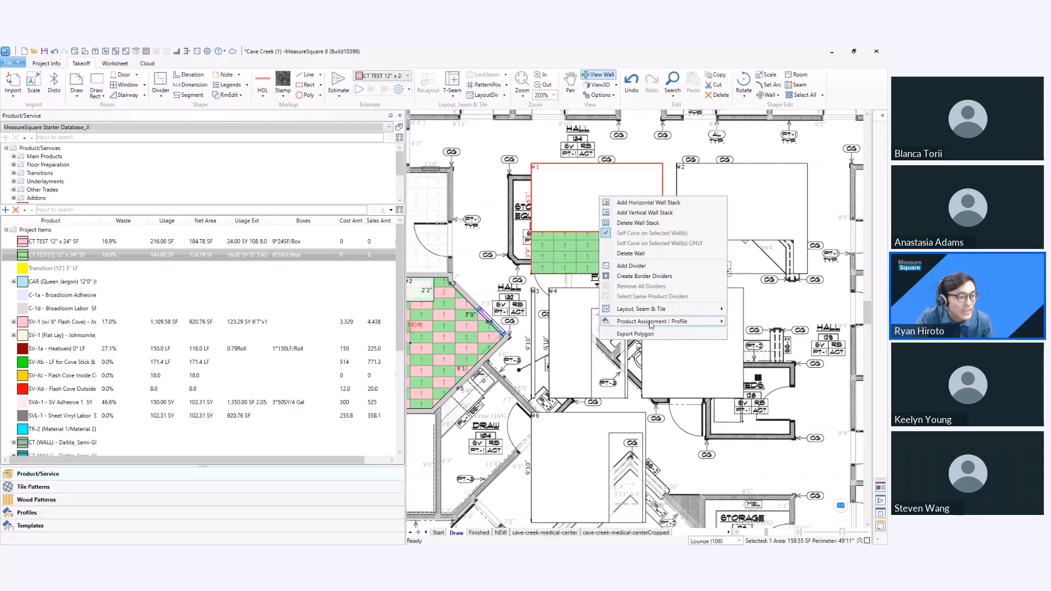
{"action": "mouse_move", "coordinate": [651, 323]}
{"action": "left_click", "coordinate": [804, 343]}
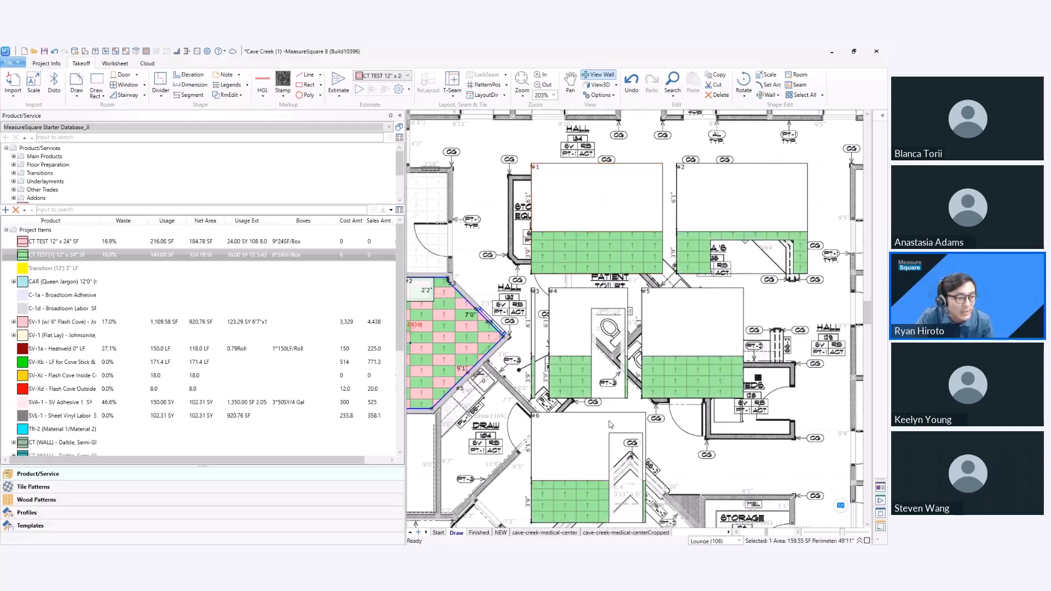
{"action": "scroll", "coordinate": [703, 389], "scroll_direction": "down", "scroll_amount": 2}
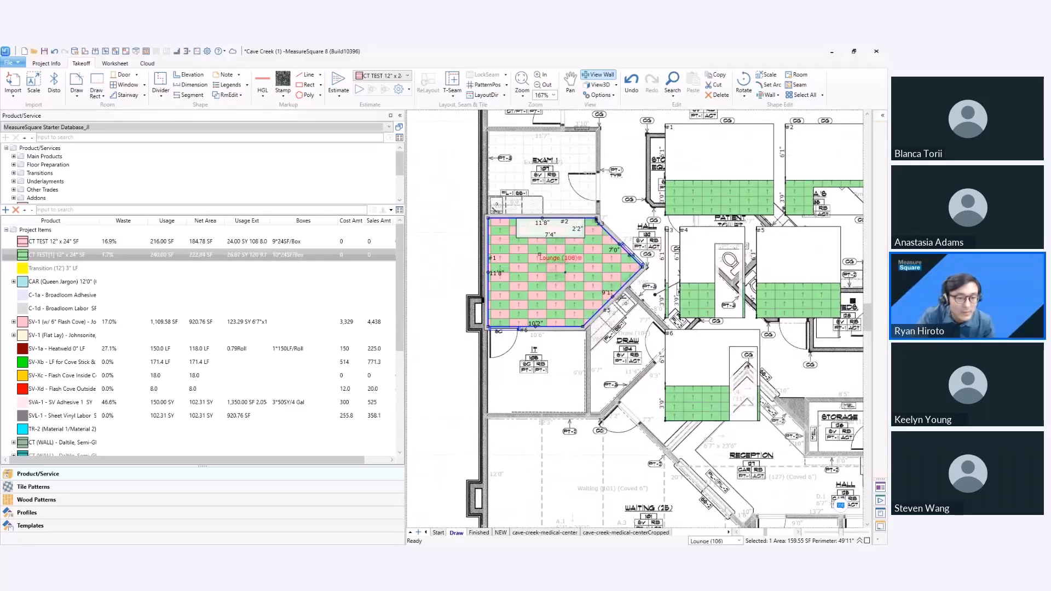
{"action": "left_click", "coordinate": [436, 255]}
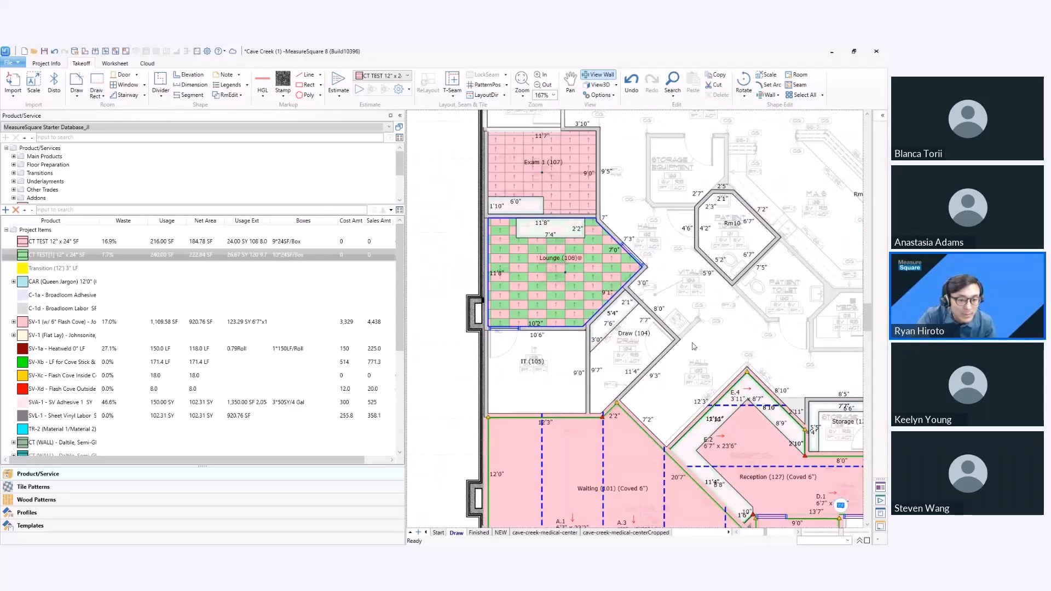
Examine the tiled wall elevations of Lounge (106) against its checkered floor layout on the plan
{"action": "middle_click_drag", "start_coordinate": [692, 343], "coordinate": [679, 315]}
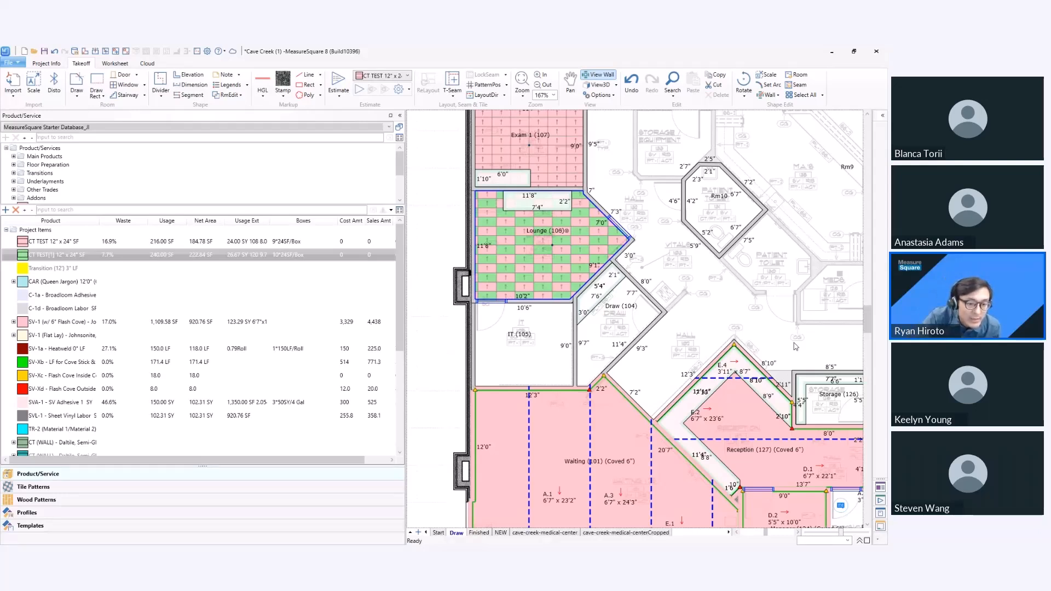
{"action": "mouse_move", "coordinate": [526, 268]}
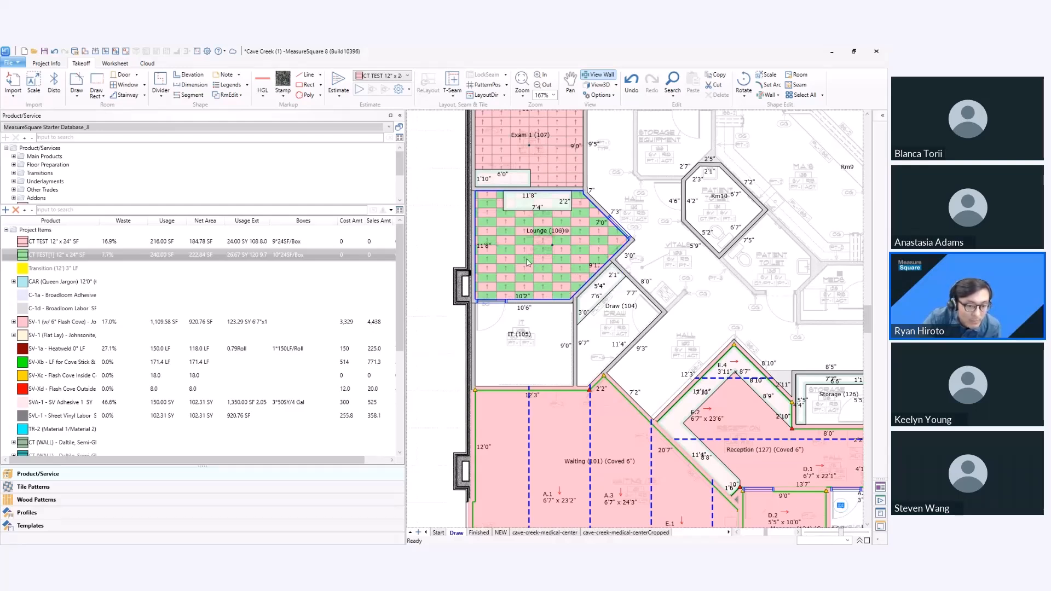
{"action": "left_click", "coordinate": [546, 266]}
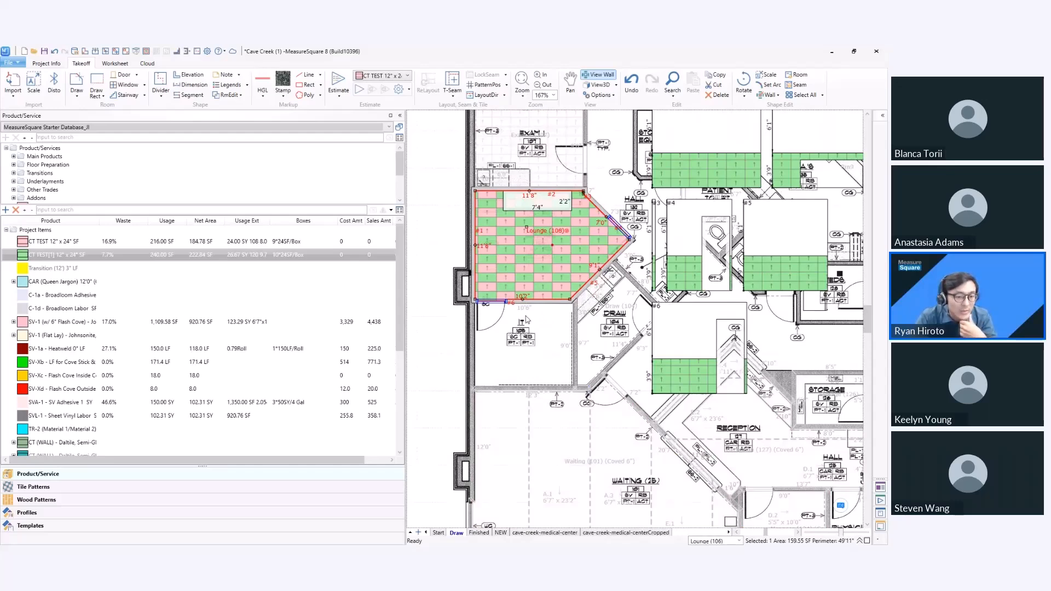
{"action": "scroll", "coordinate": [470, 249], "scroll_direction": "down", "scroll_amount": 1}
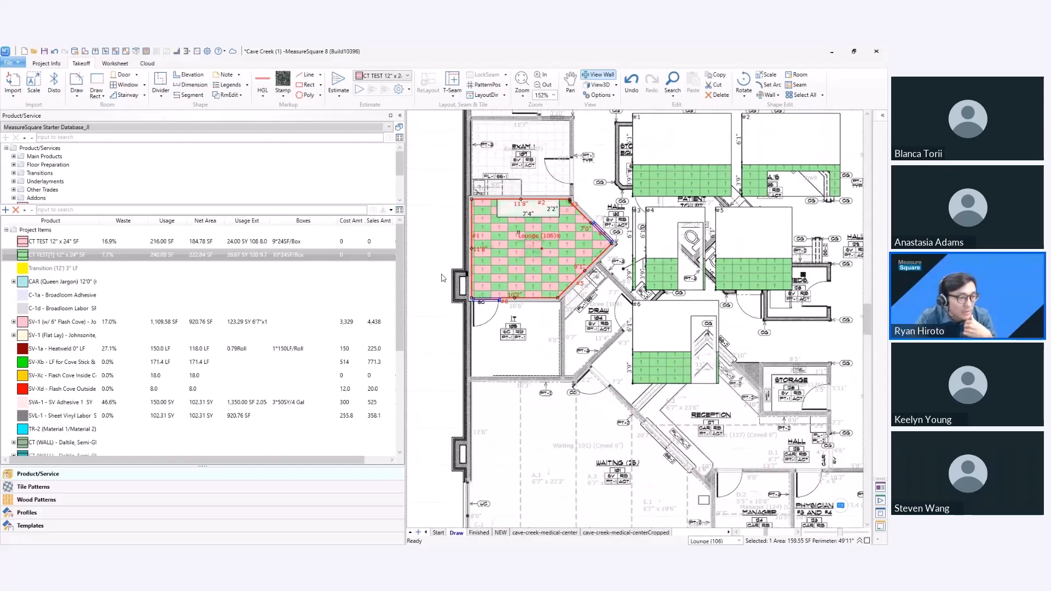
{"action": "scroll", "coordinate": [469, 249], "scroll_direction": "up", "scroll_amount": 2}
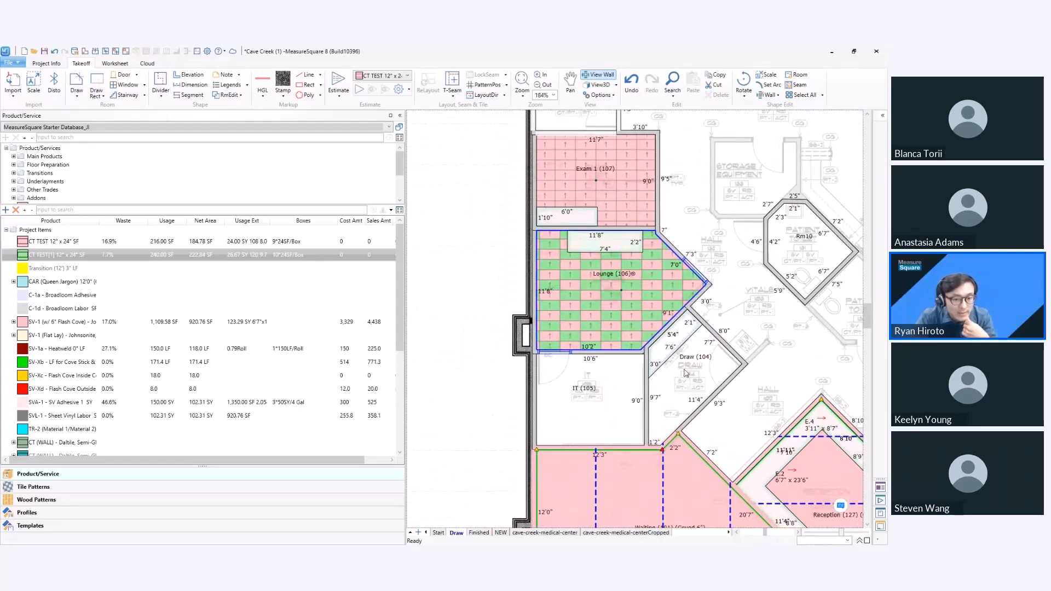
{"action": "left_click", "coordinate": [595, 307]}
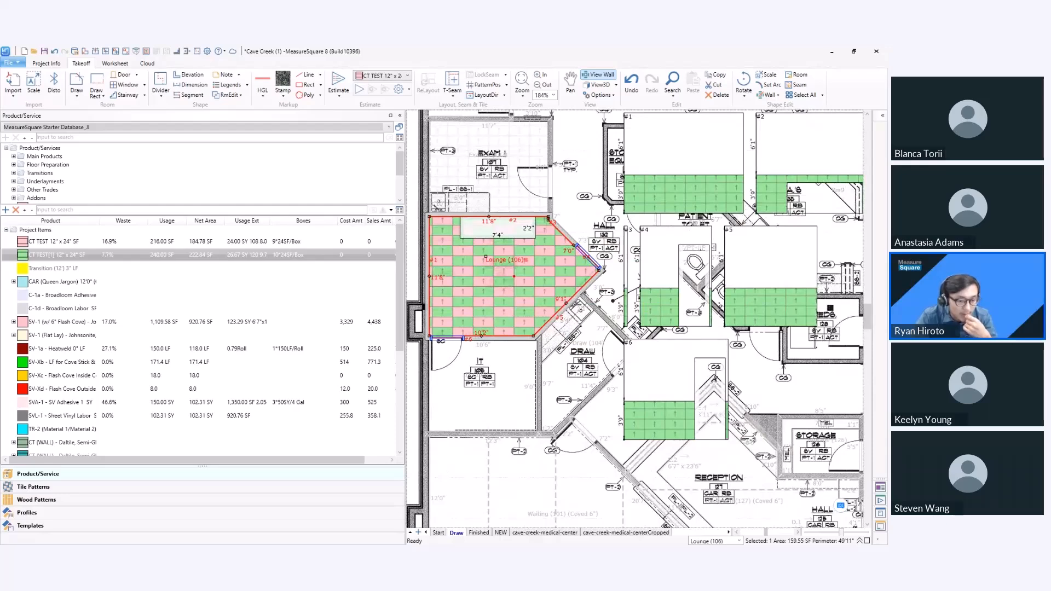
{"action": "middle_click_drag", "start_coordinate": [517, 220], "coordinate": [552, 266]}
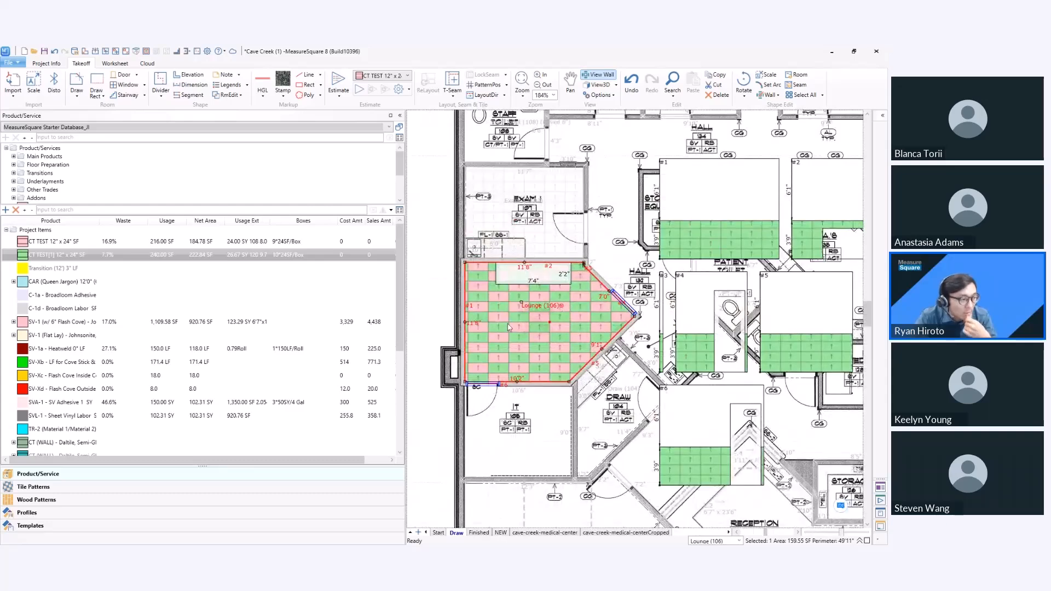
{"action": "left_click", "coordinate": [455, 324]}
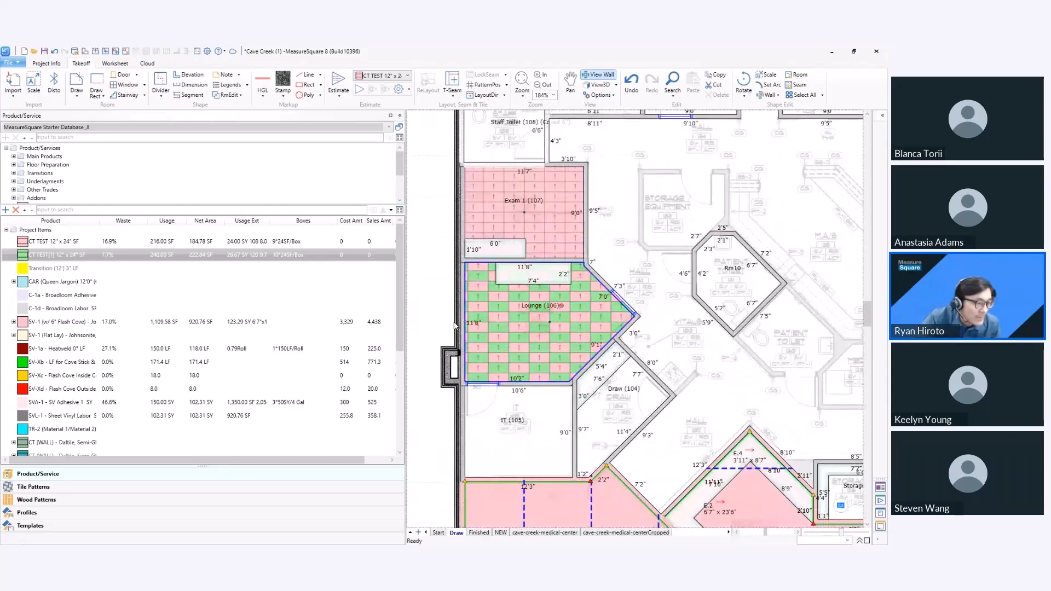
Show Lounge (106) in 3D and inspect its checkered floor and wall tile from several angles
{"action": "left_click", "coordinate": [530, 364]}
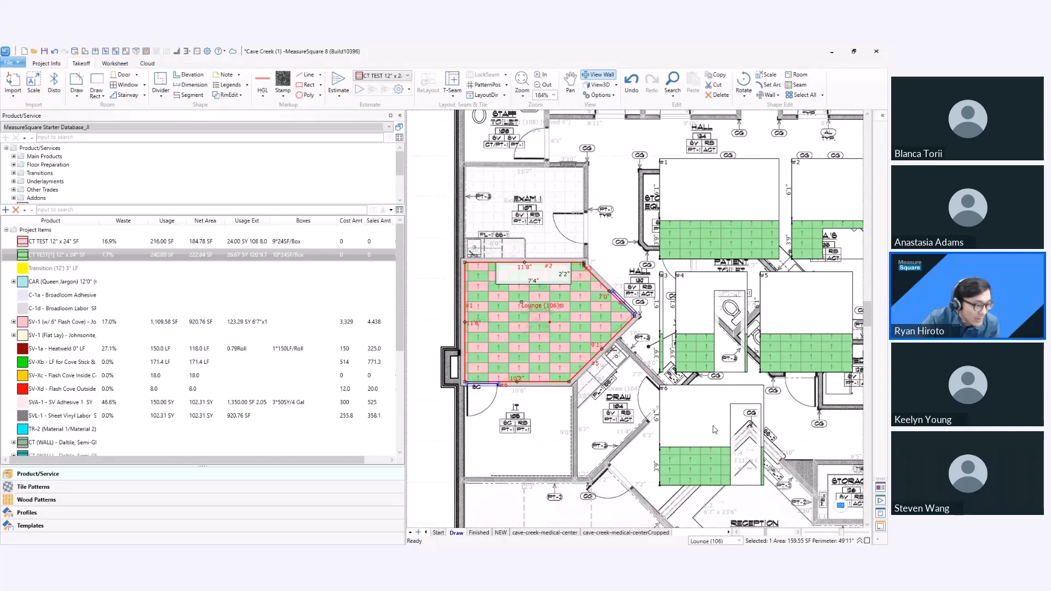
{"action": "left_click", "coordinate": [600, 86]}
{"action": "left_click_drag", "start_coordinate": [483, 379], "coordinate": [381, 423]}
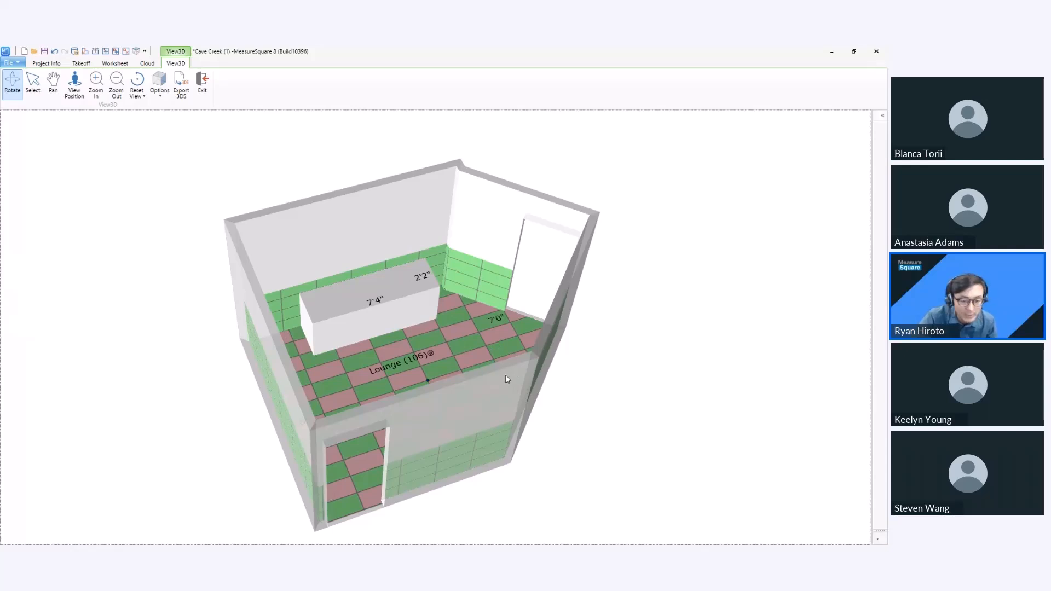
{"action": "left_click_drag", "start_coordinate": [445, 329], "coordinate": [388, 376]}
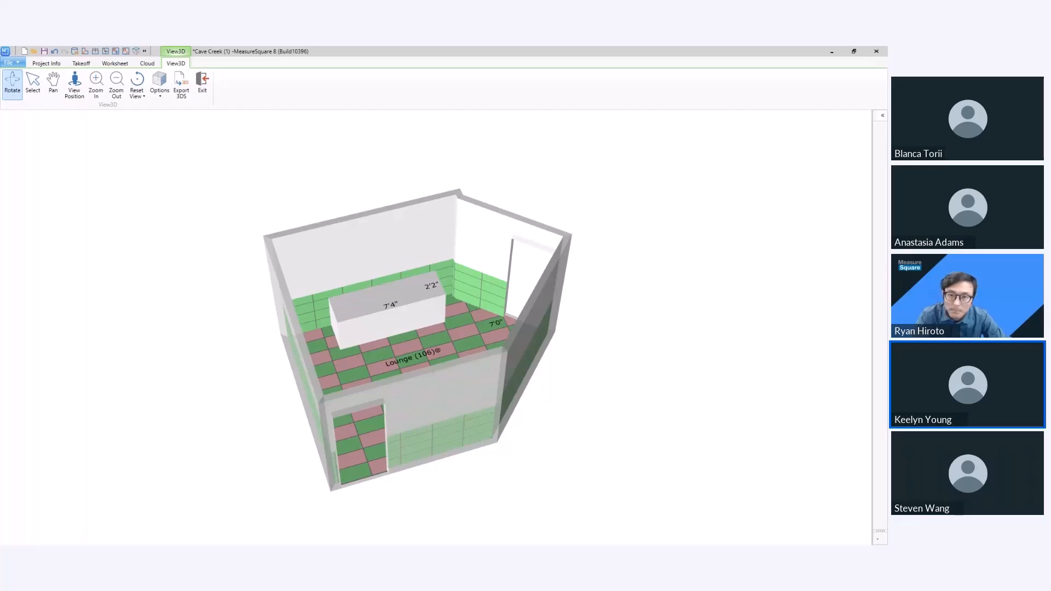
Check the Proposal 1 worksheet and return to the takeoff plan with the product list hidden
{"action": "left_click", "coordinate": [113, 64]}
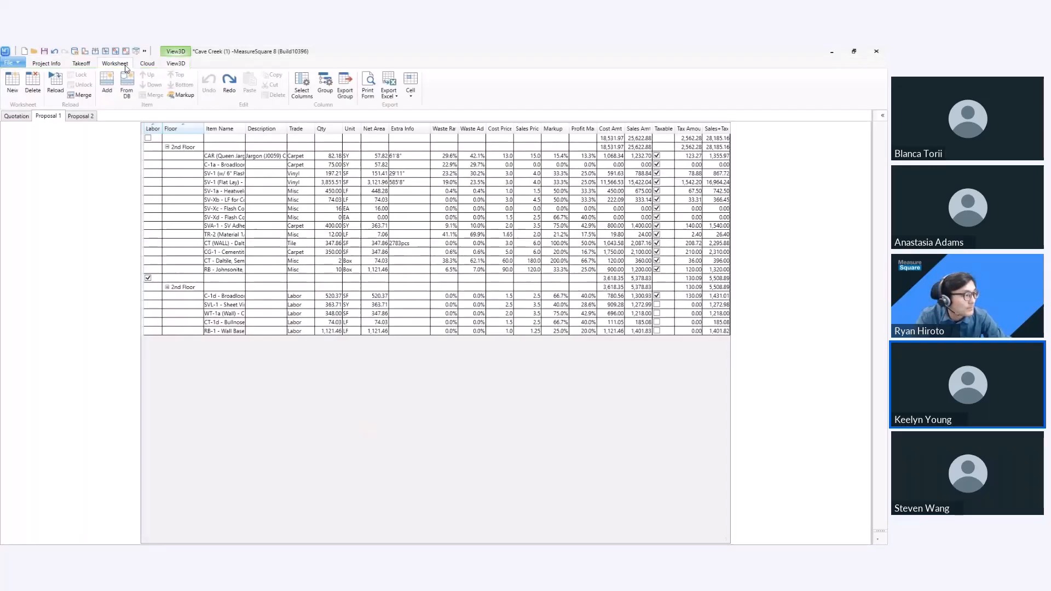
{"action": "left_click", "coordinate": [81, 64]}
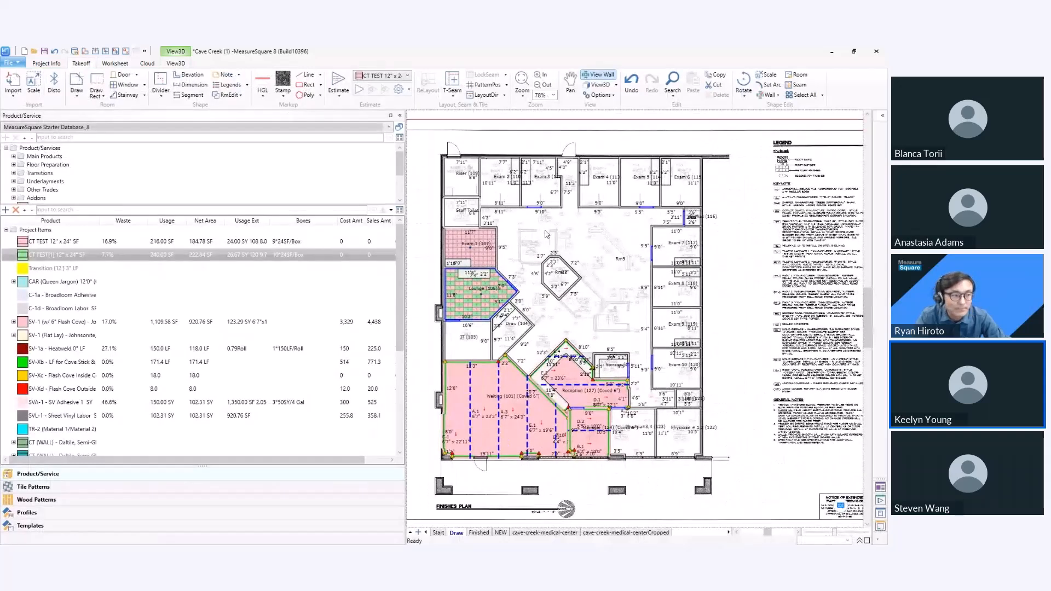
{"action": "left_click", "coordinate": [399, 116]}
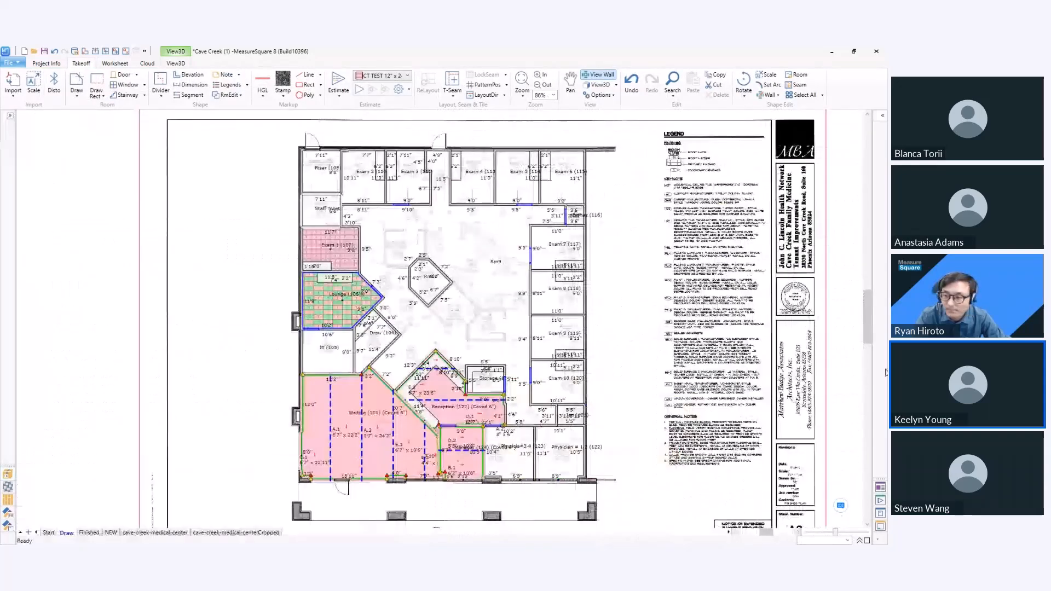